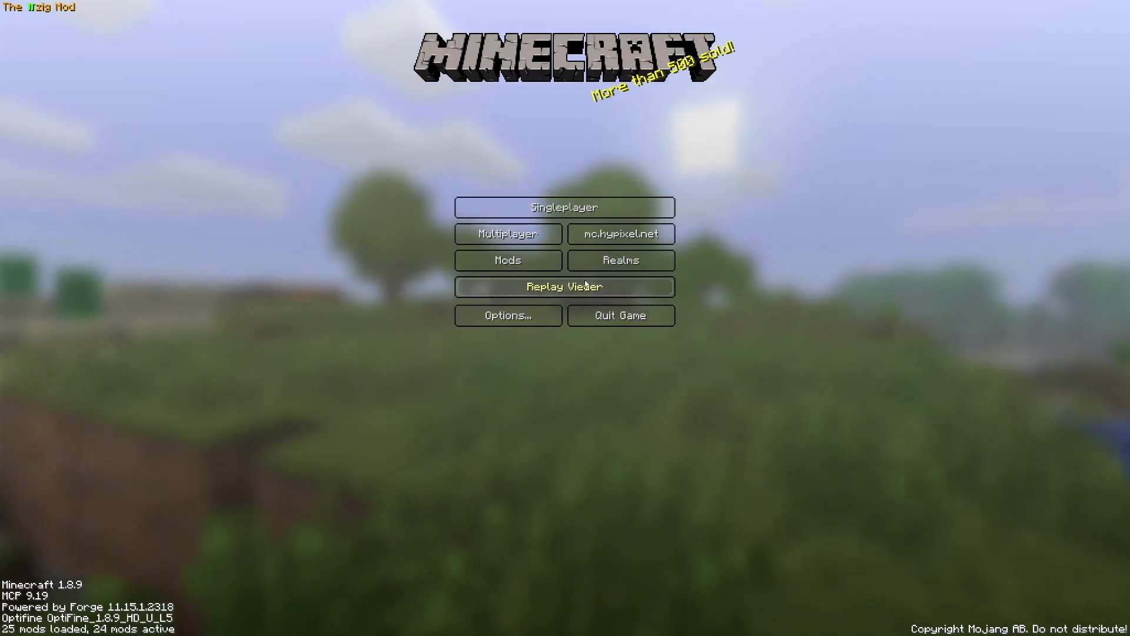
Step: Look over the saved recordings in the Replay Viewer, close it, and join the mc.hypixel.net server
left_click(508, 287)
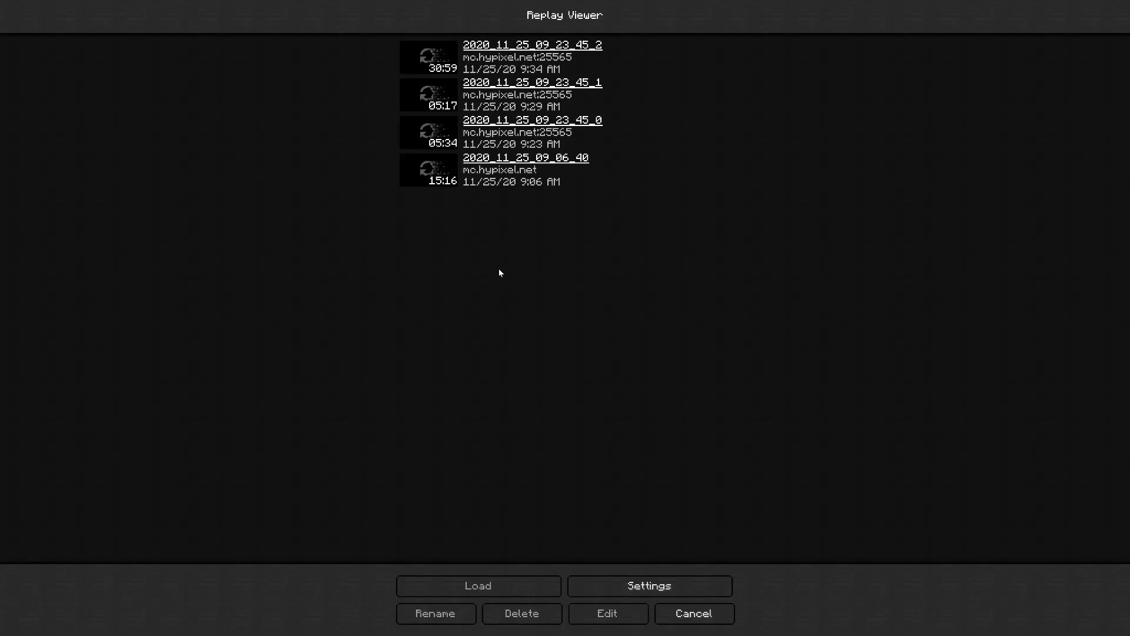
left_click(697, 613)
left_click(597, 237)
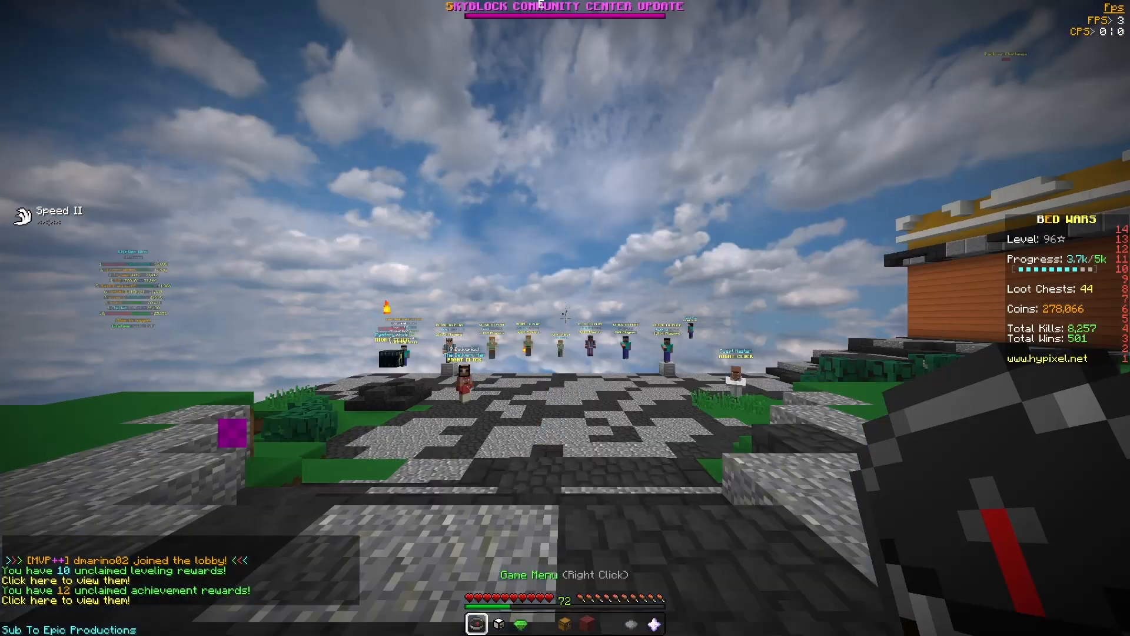
Step: Stop the current Replay Mod recording while on the server and start a new recording
key("Escape")
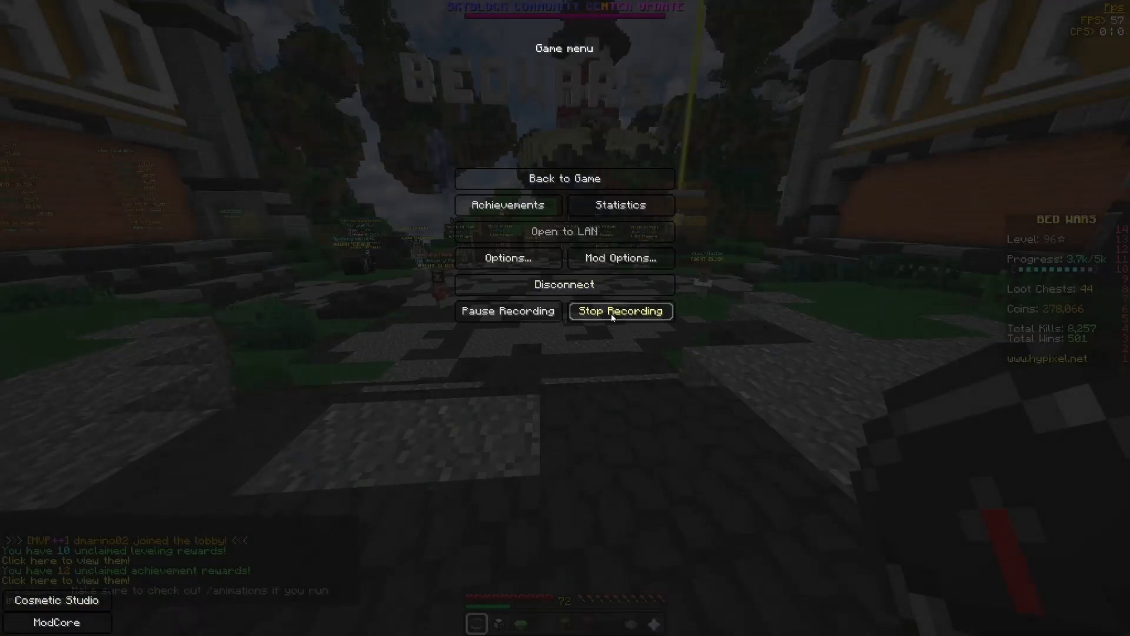
key("Escape")
key("Escape")
key("Escape")
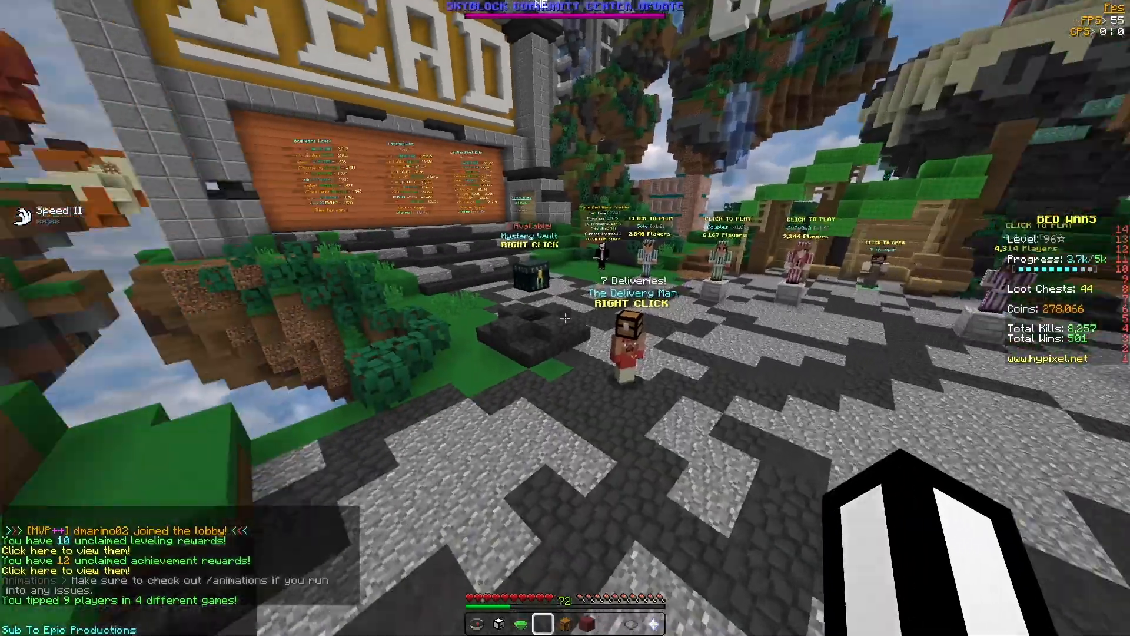
key("Escape")
left_click(604, 314)
left_click(604, 314)
key("Escape")
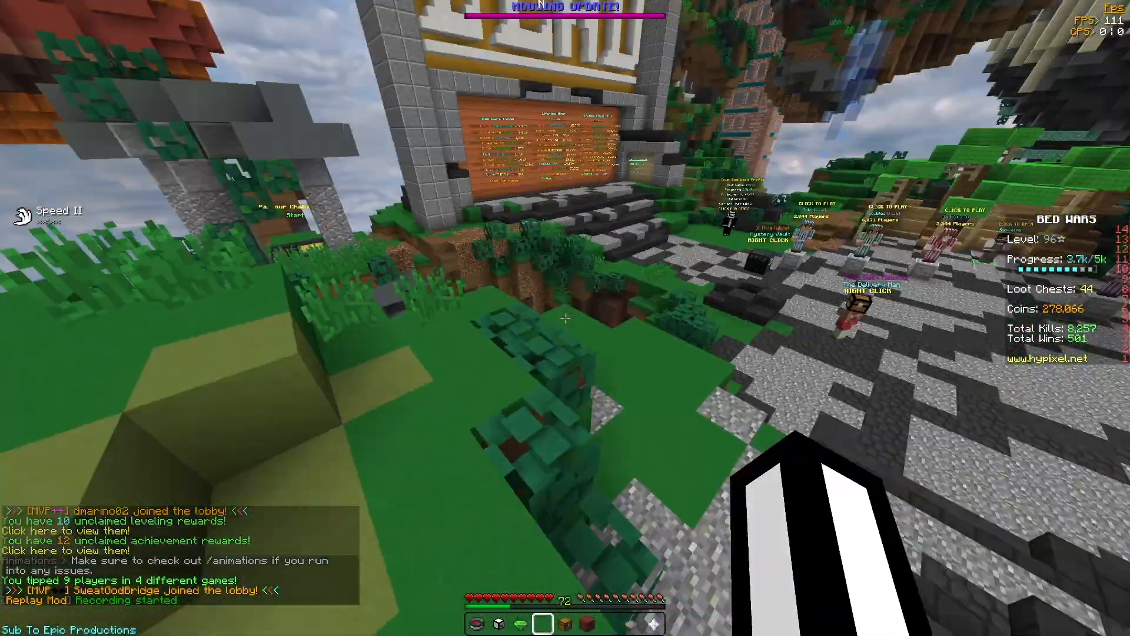
Step: Disconnect from the server and load the replay 2020_11_25_09_23_45_2 from the Replay Viewer
key("Escape")
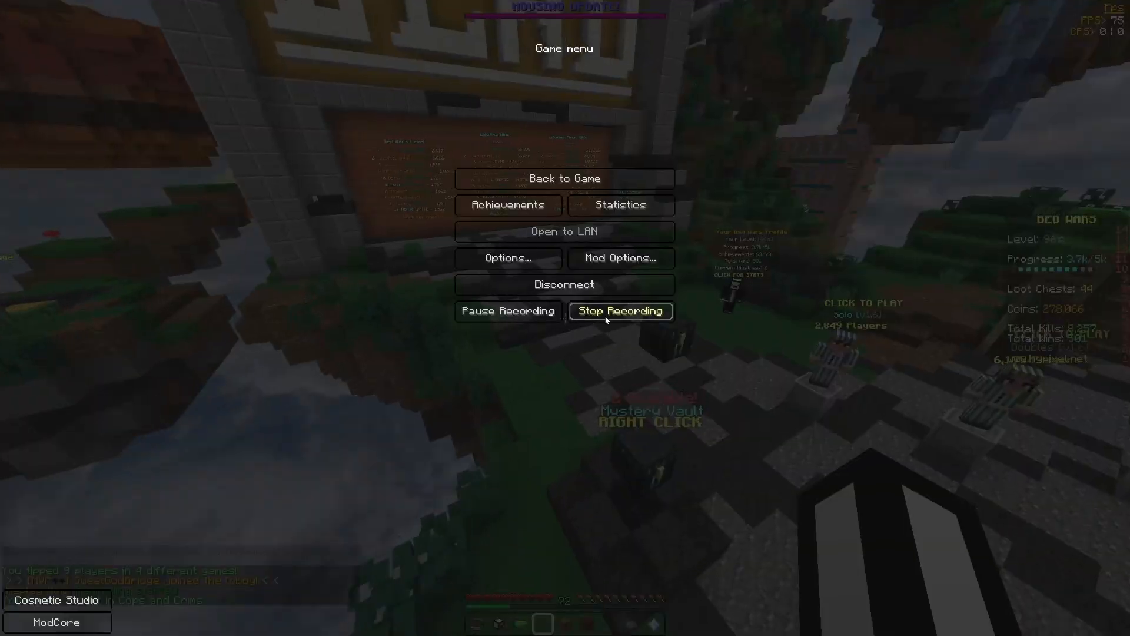
left_click(601, 286)
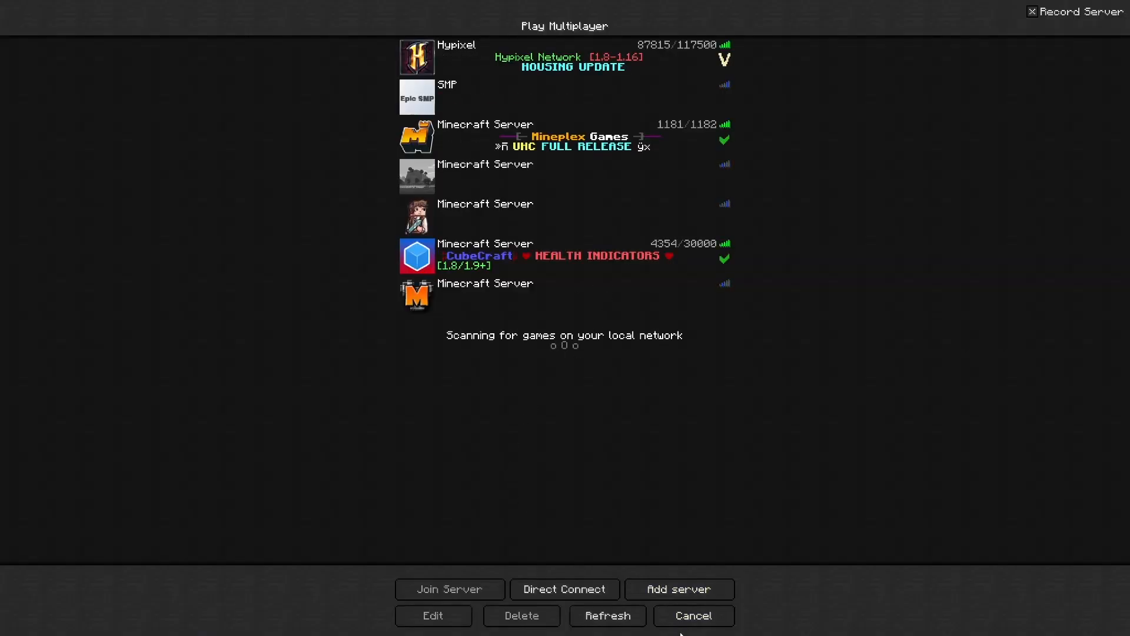
left_click(682, 618)
left_click(529, 290)
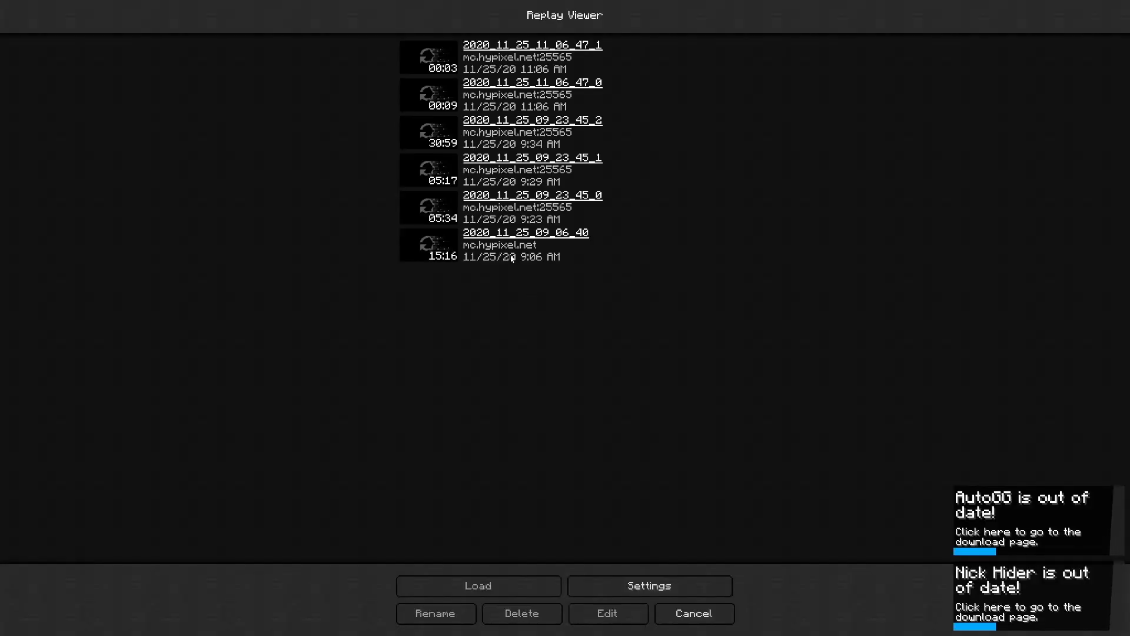
double_click(433, 142)
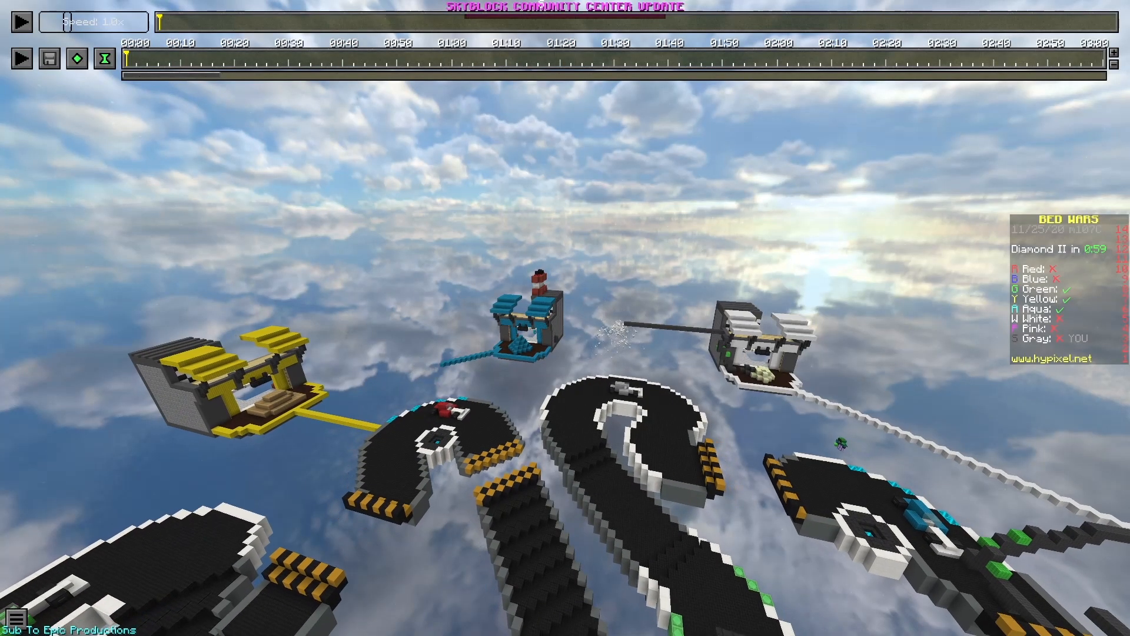
Step: Choose the recording player to spectate in the Player Overview and start the replay playback
key("b")
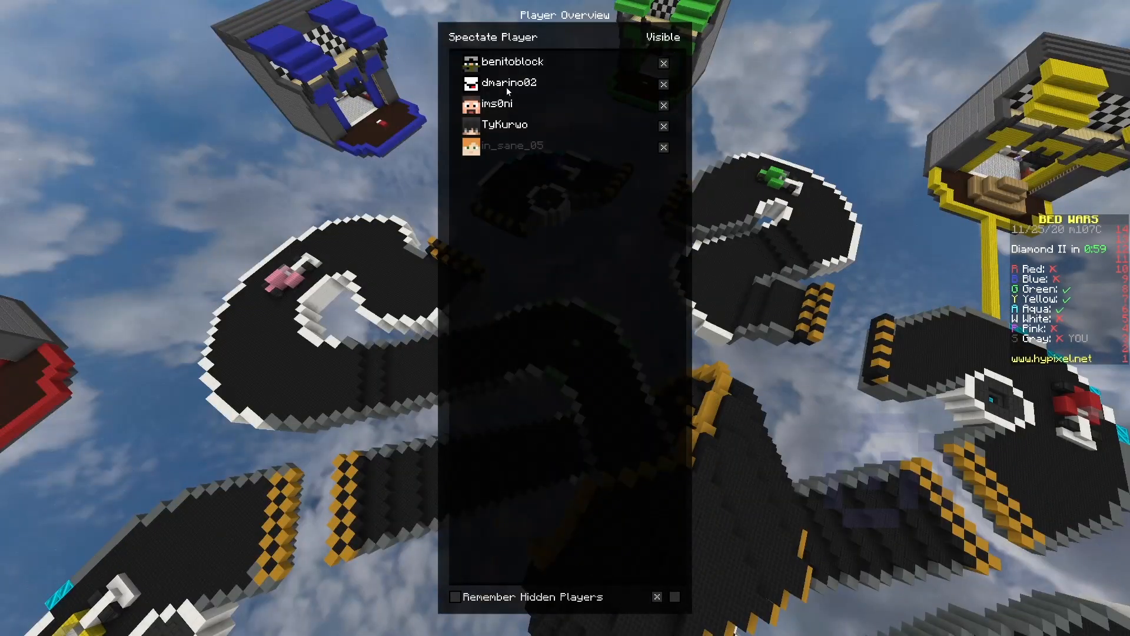
left_click(506, 84)
key("p")
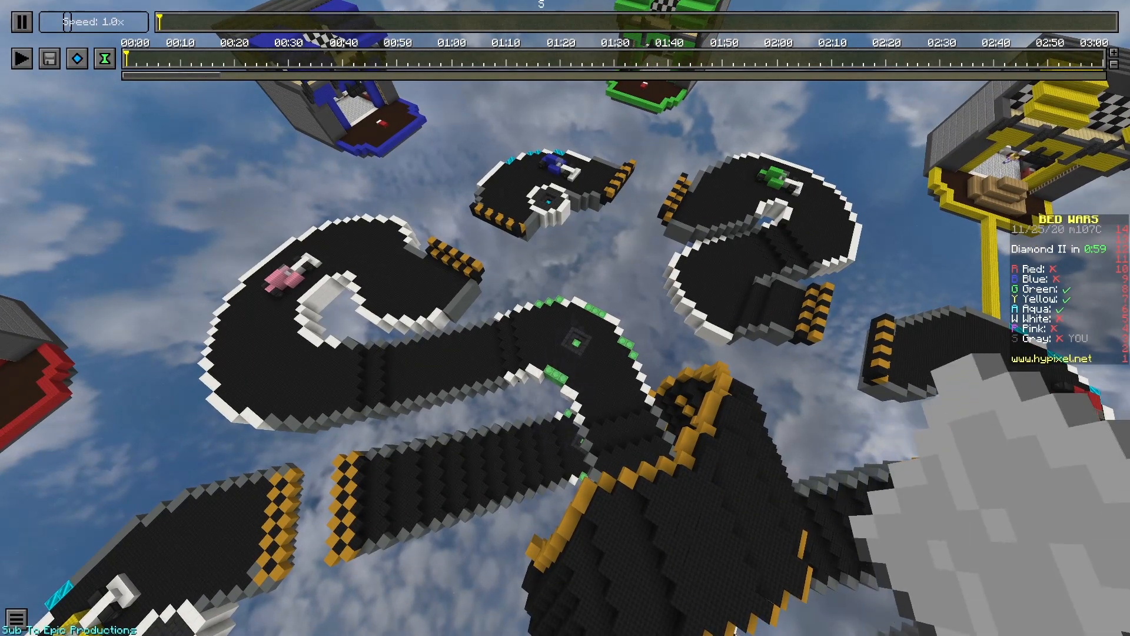
Step: Move the cursor of the camera path timeline to about 00:12
left_click_drag(126, 63, 189, 55)
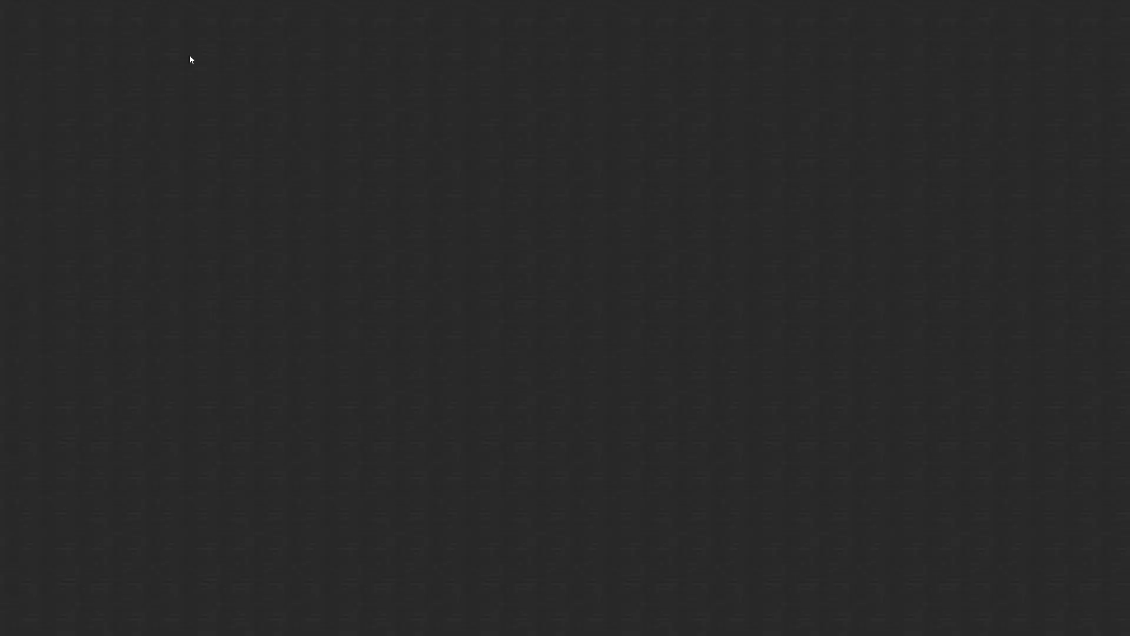
key("Escape")
key("Escape")
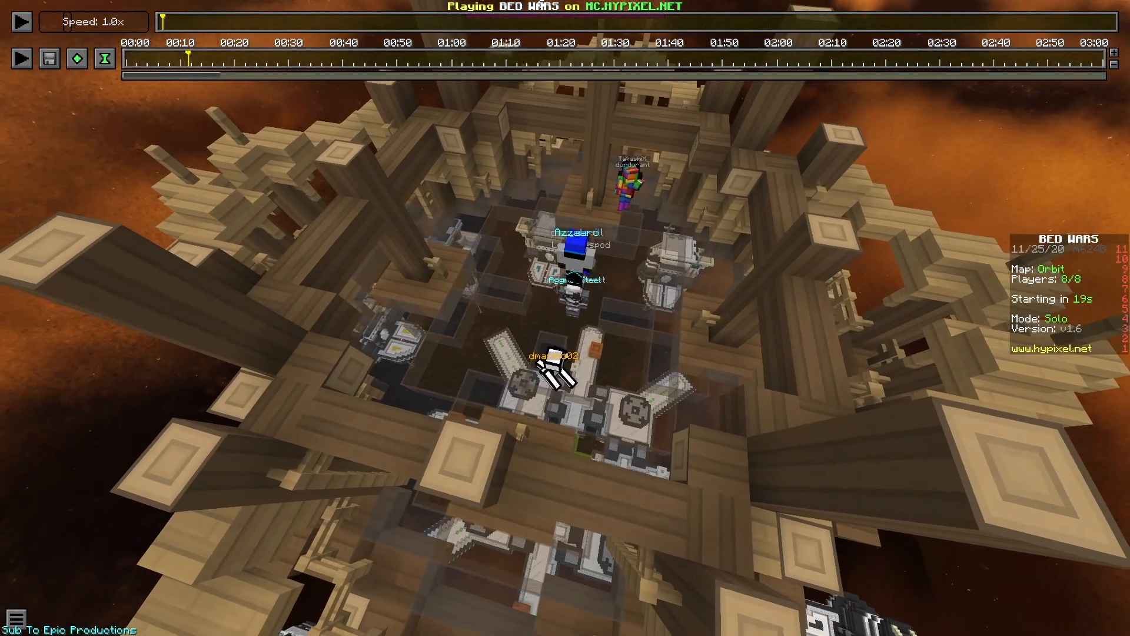
Step: Show the list of Replay Mod hotkeys, examine it, and hide it again
key("t")
left_click(12, 619)
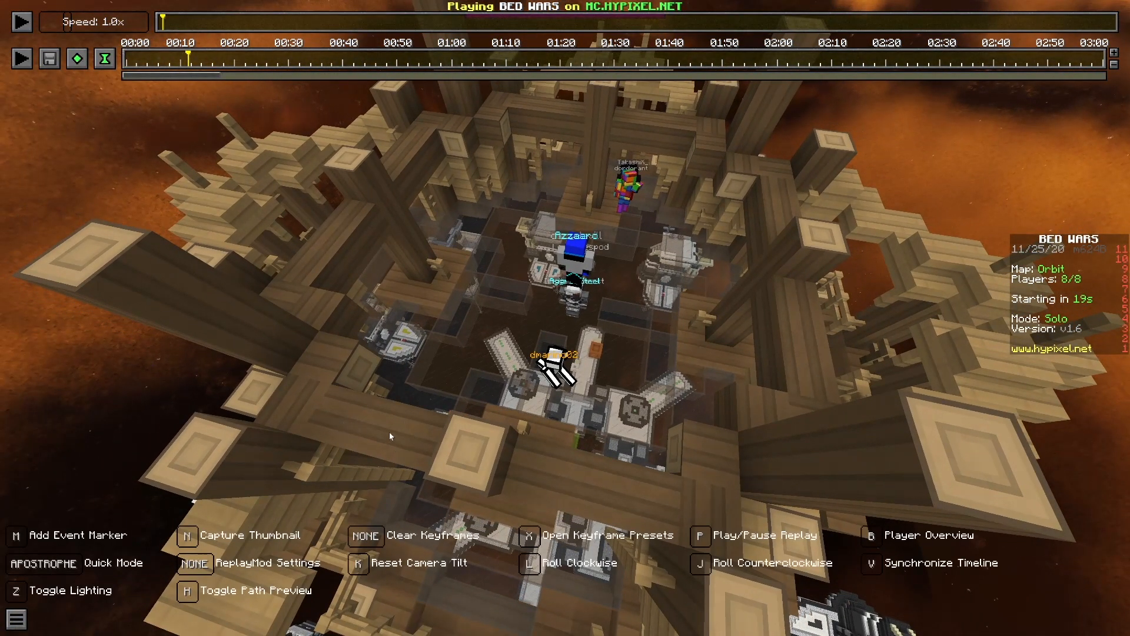
left_click(443, 458)
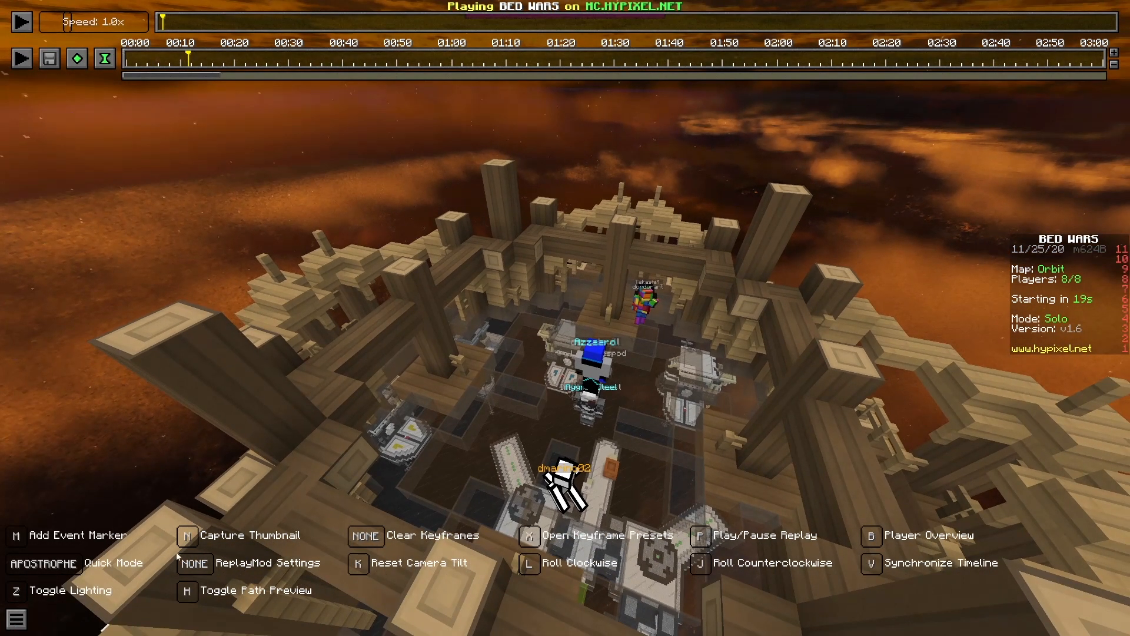
left_click(12, 624)
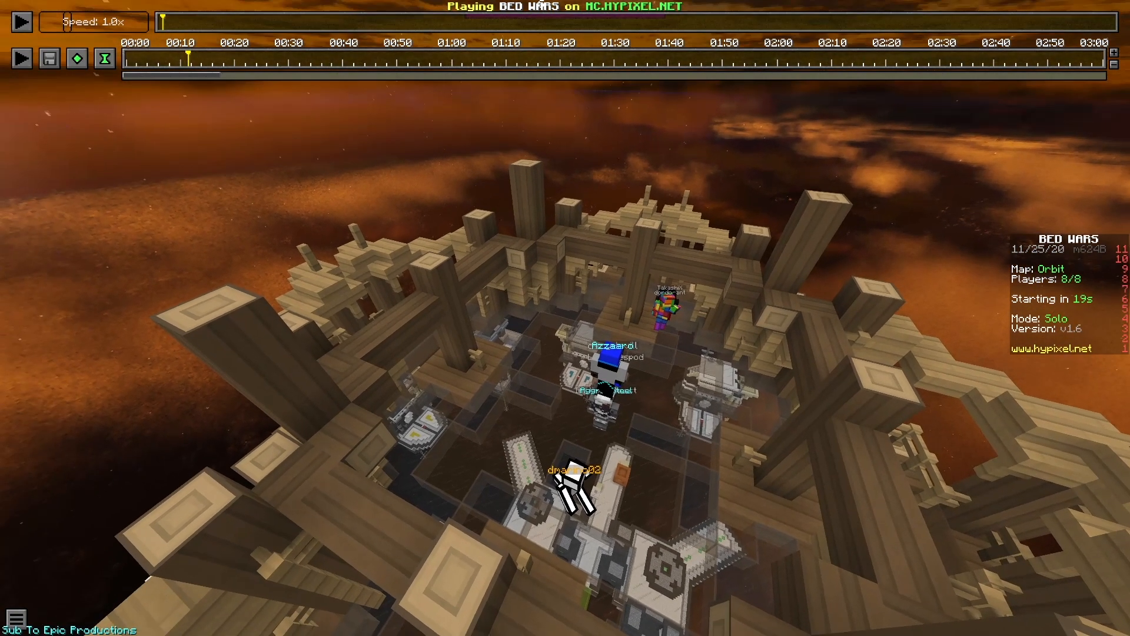
Step: Hide and restore the replay interface, save a screenshot, and pull the camera back from the Orbit map's lobby
key("F1")
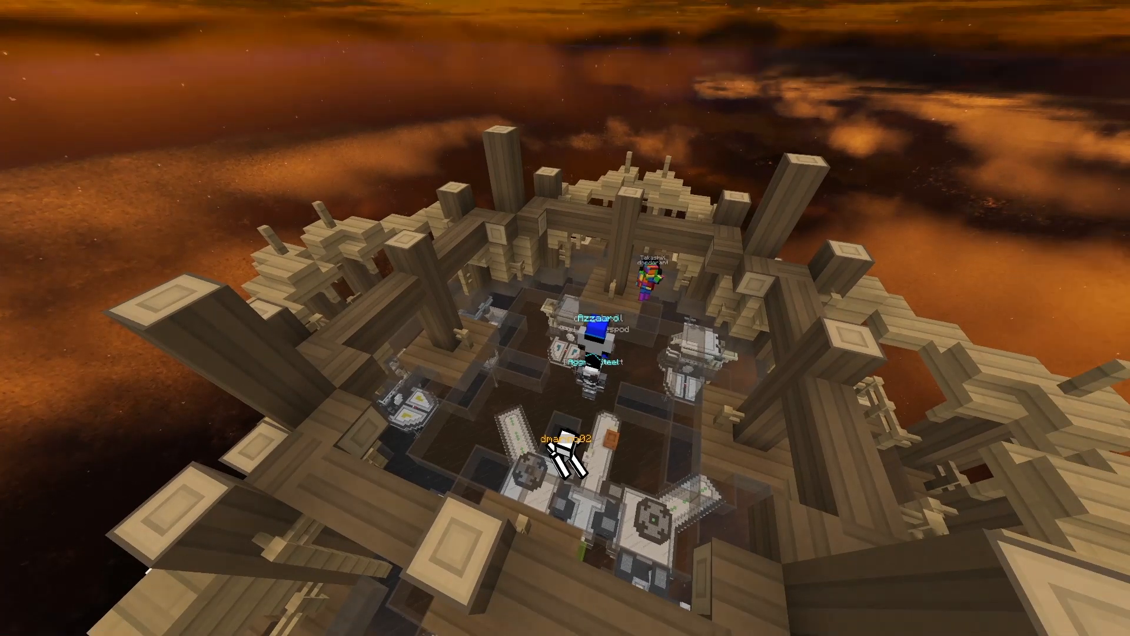
key("F1")
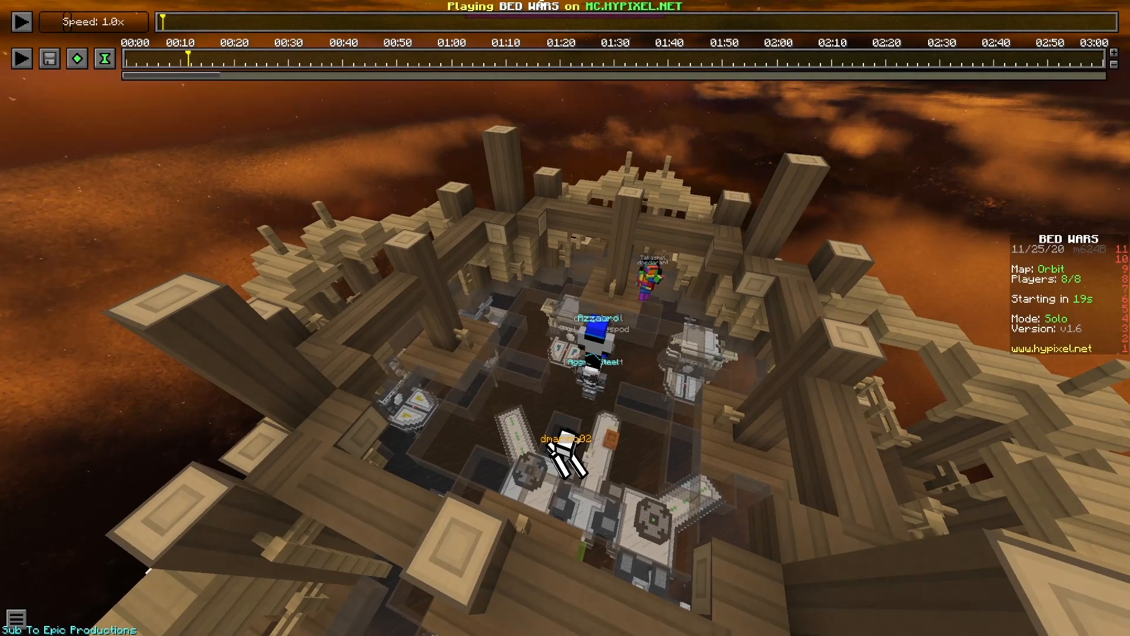
key("s")
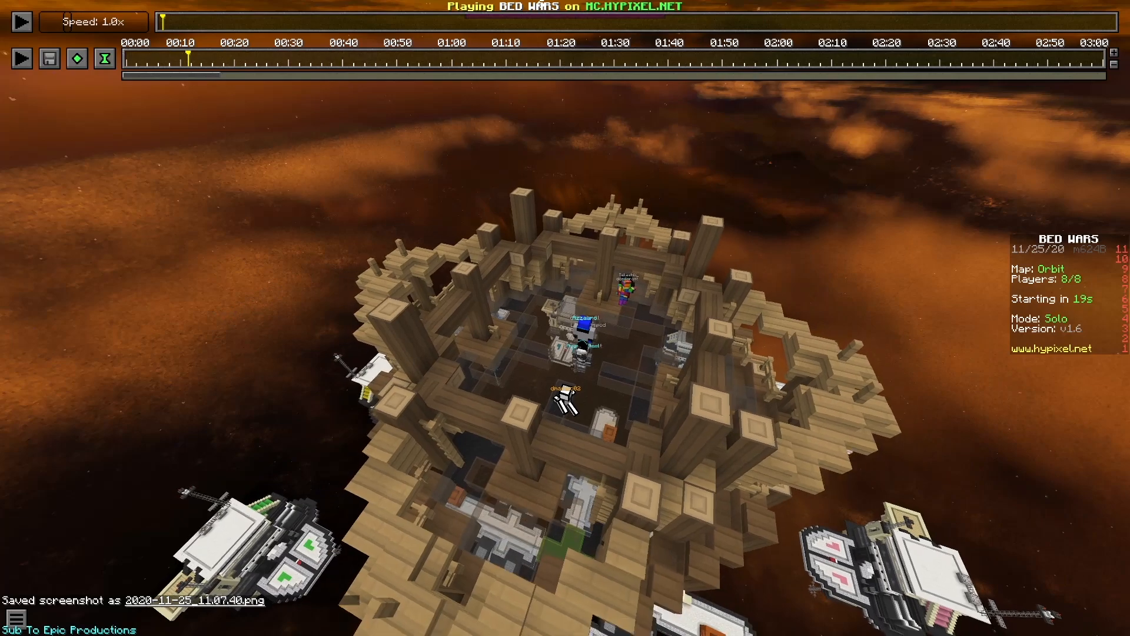
key("s")
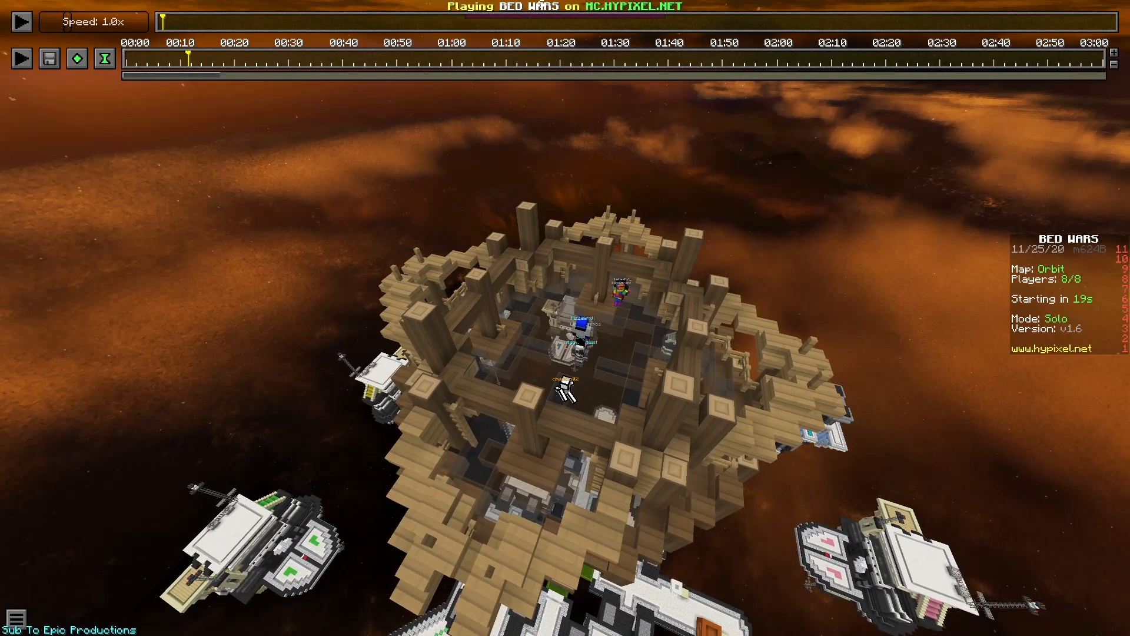
Step: Roll the camera clockwise, and roll it counterclockwise back to level
key("l")
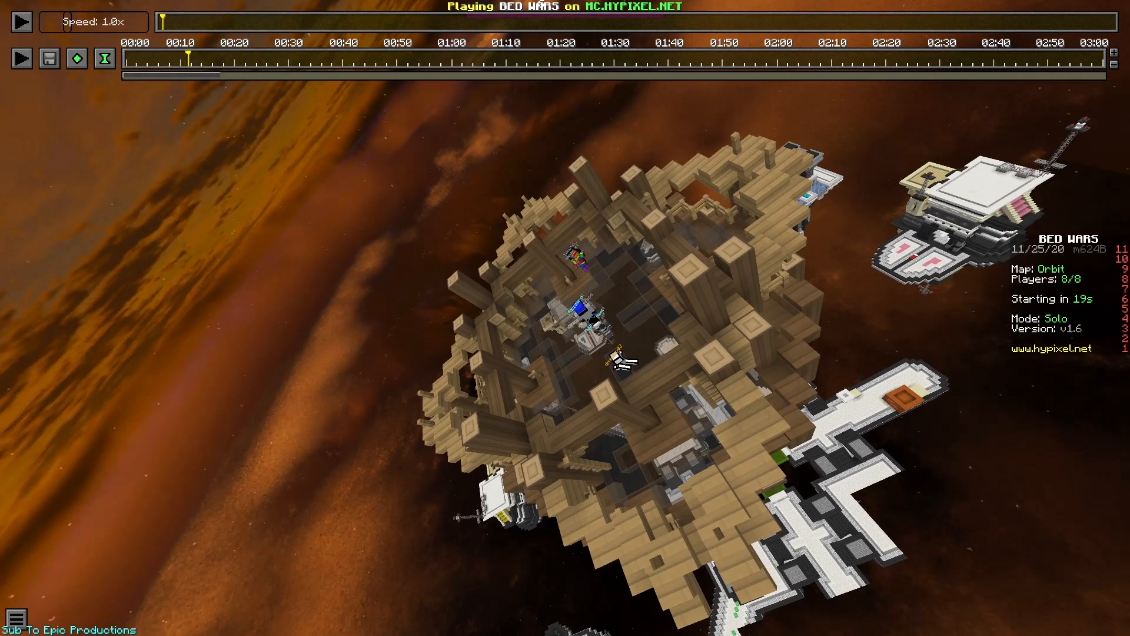
key("j")
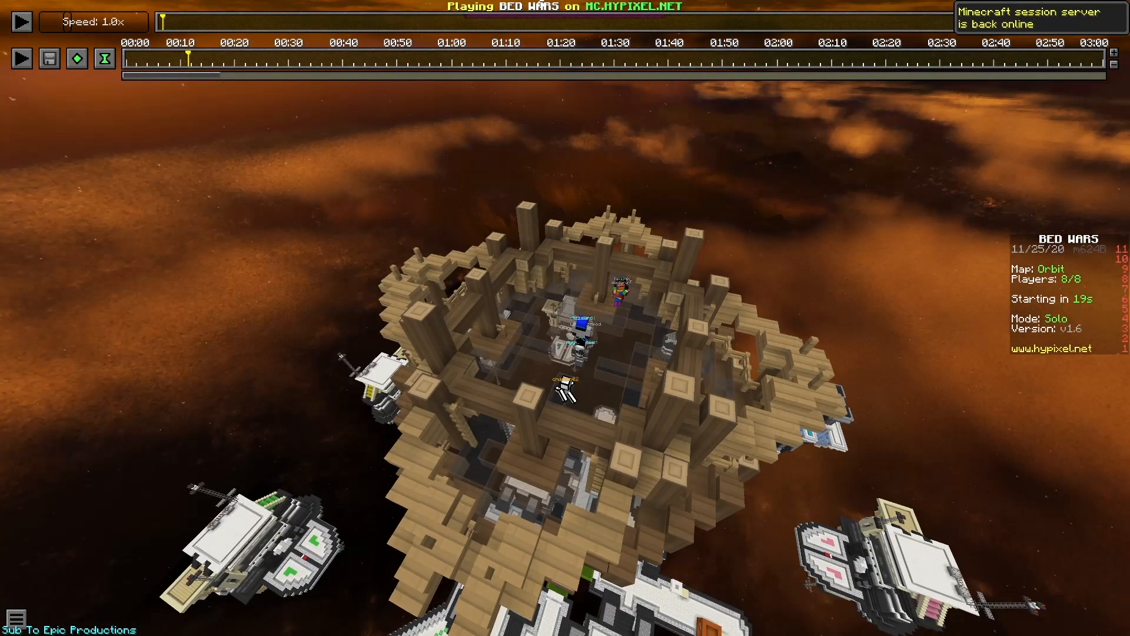
key("w")
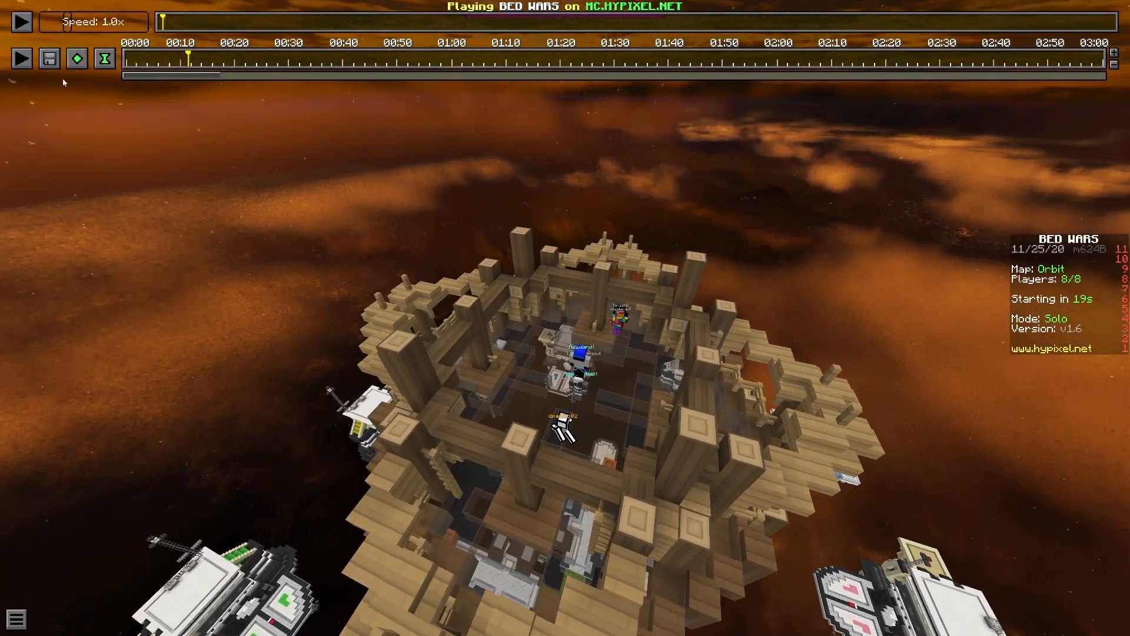
Step: Play the replay for a stretch while trying different playback speeds, and pause it with the speed back at 1.0x
left_click(24, 26)
left_click(75, 27)
left_click_drag(132, 26, 70, 27)
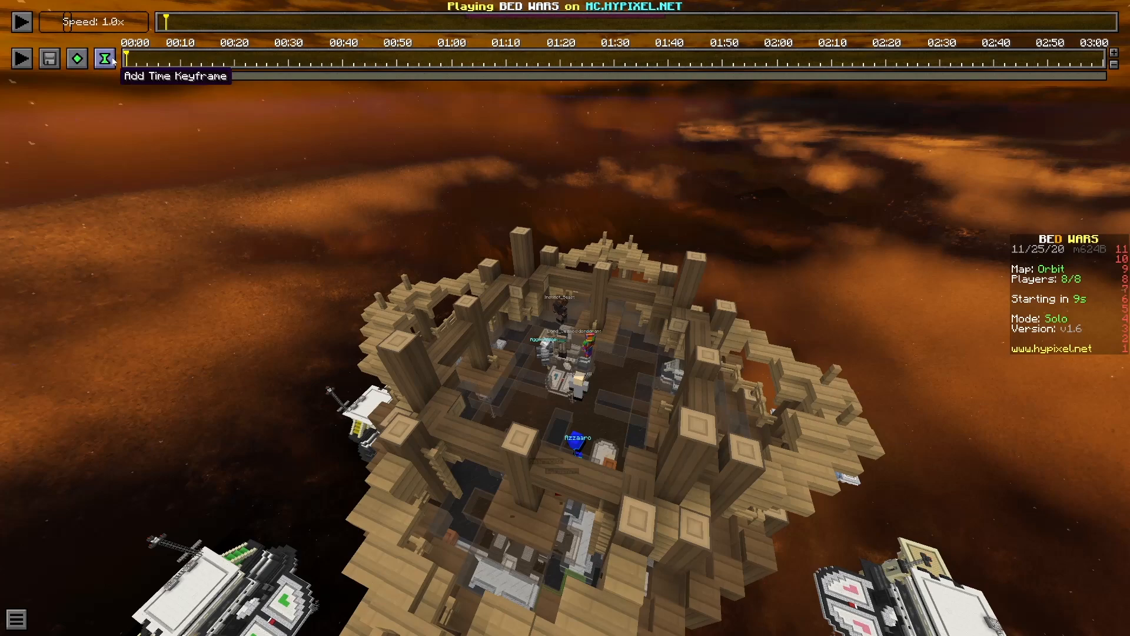
left_click(50, 58)
left_click(508, 351)
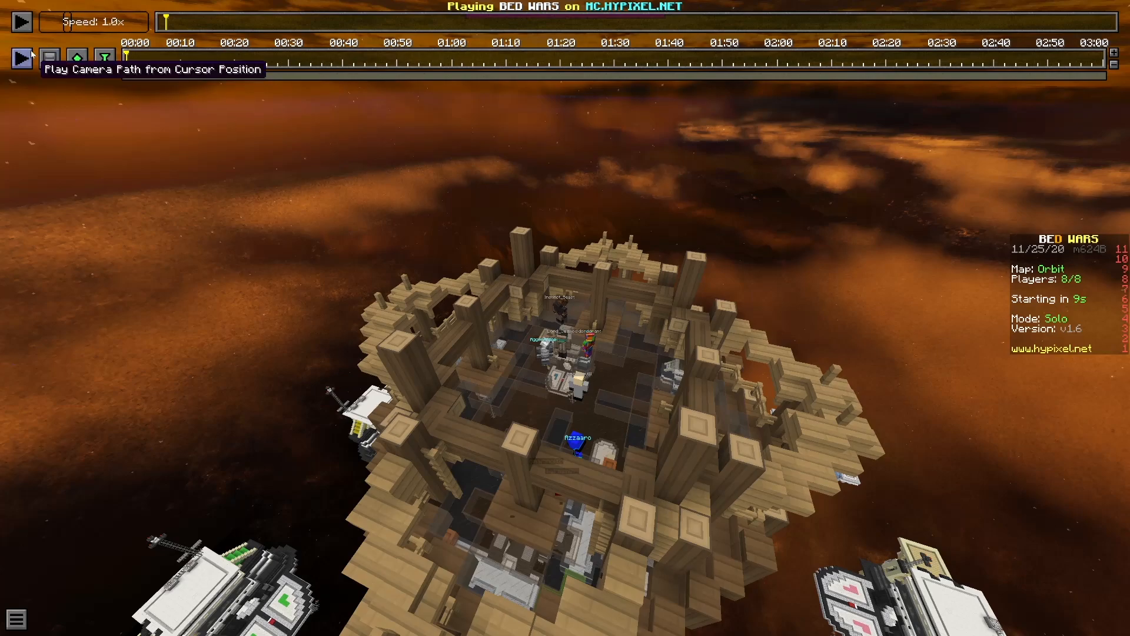
Step: Fly the camera in close above the players on the lobby platform and advance the replay briefly
left_click(206, 222)
key("t")
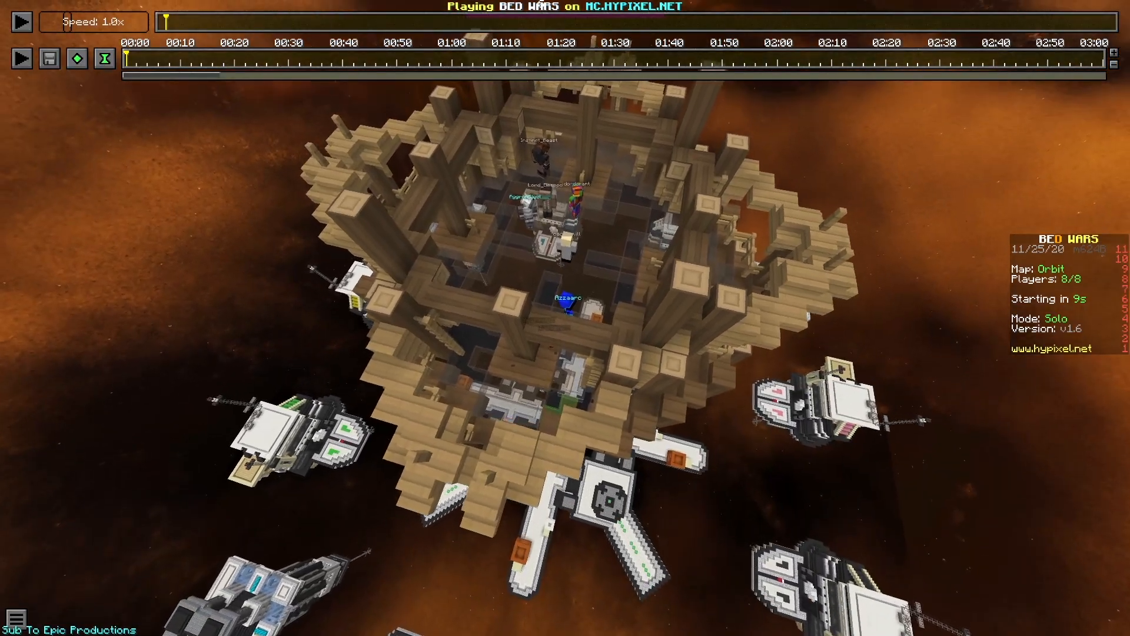
key("w")
key("s")
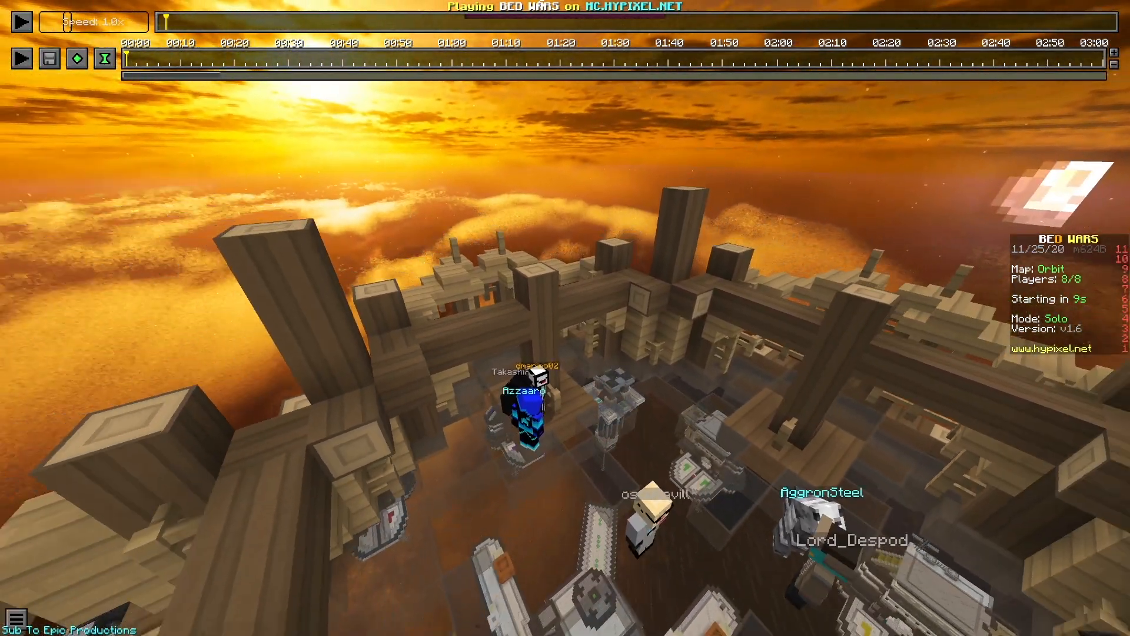
key("p")
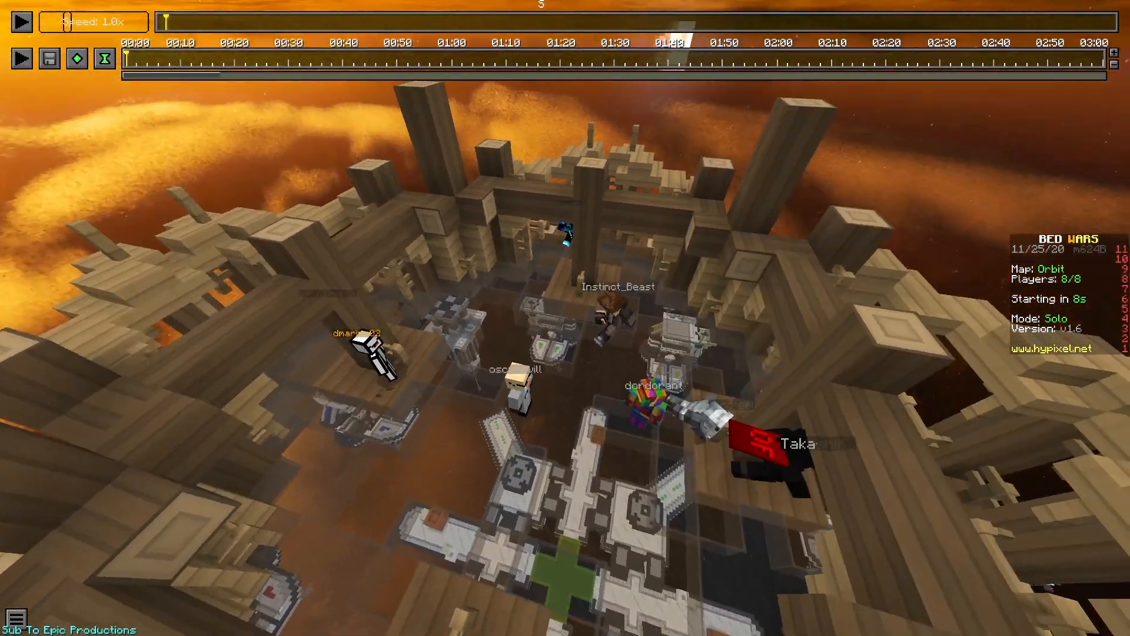
Step: Spectate the recording player and add a spectator keyframe at 00:00 on the camera path timeline
key("b")
left_click(499, 103)
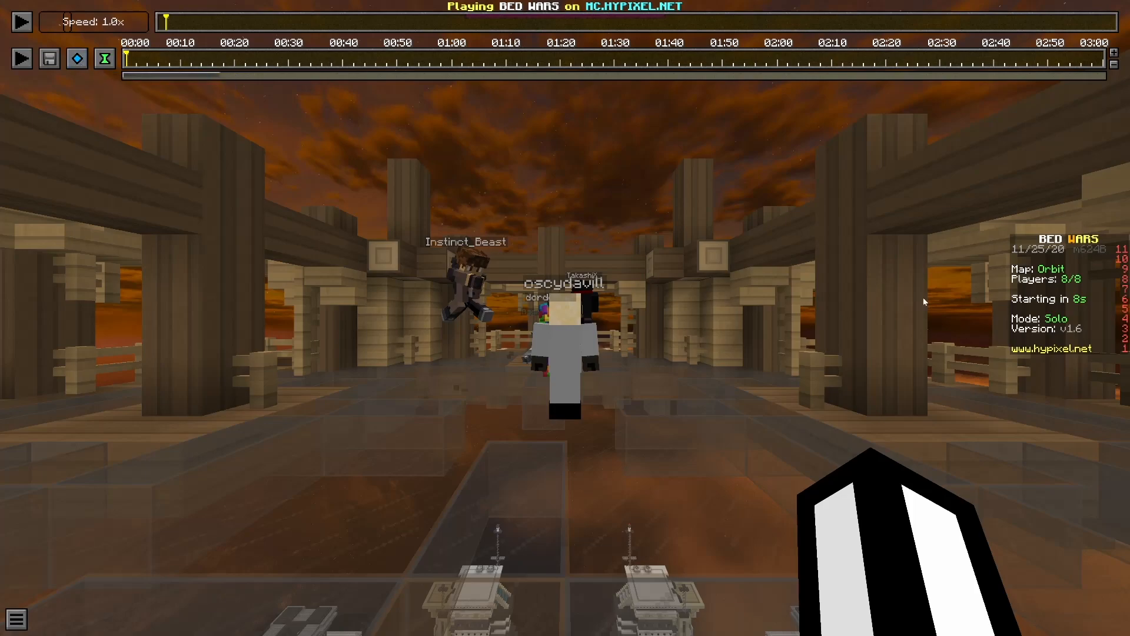
left_click(77, 59)
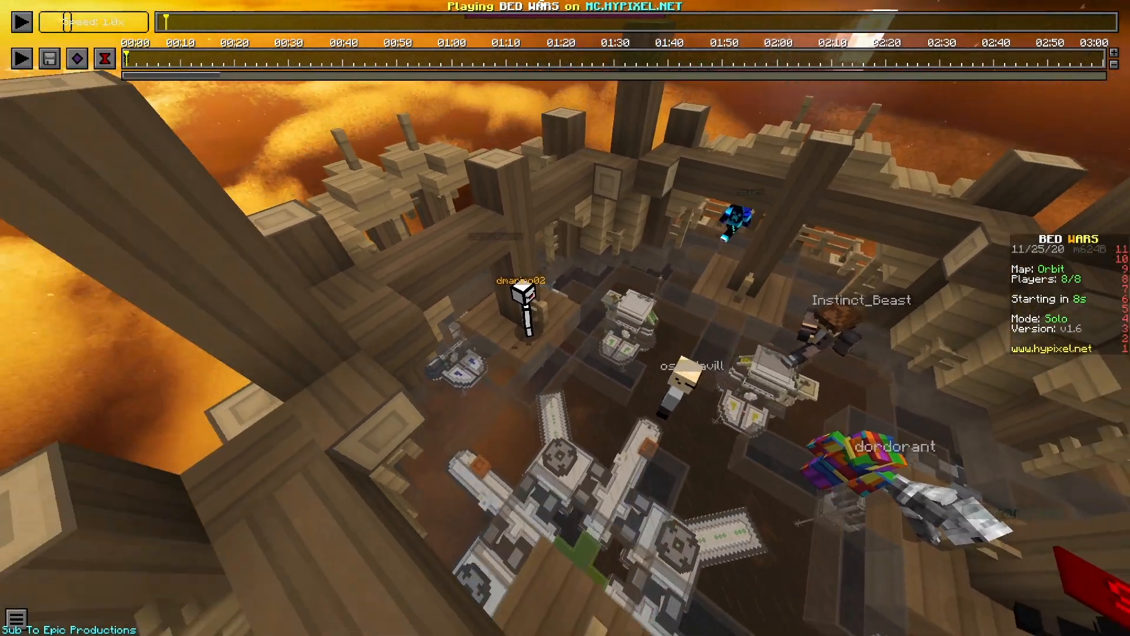
Step: Return to the recording player's view and add a second spectator keyframe at 00:10
key("b")
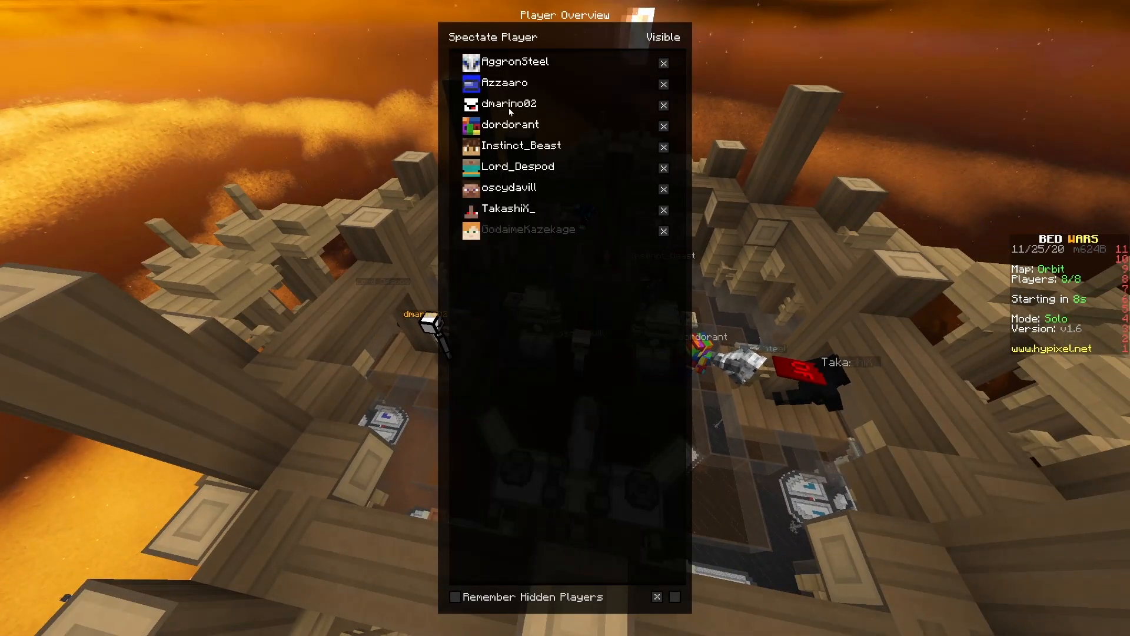
left_click(511, 105)
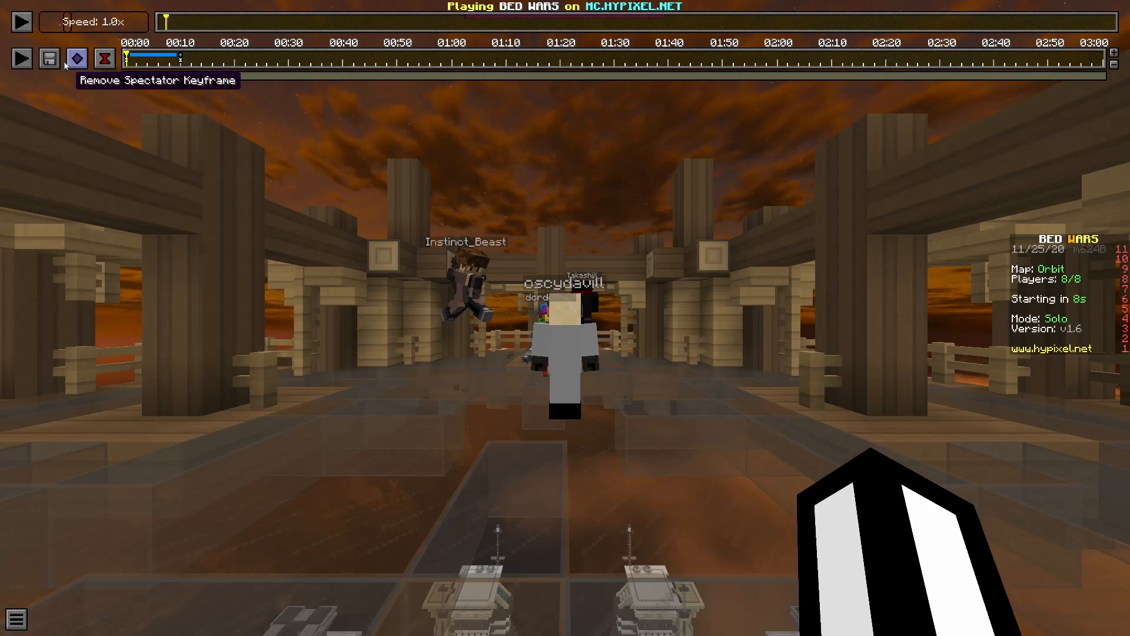
Step: Play the camera path from the start, pause it, and leave the player's view for the free camera
left_click(19, 60)
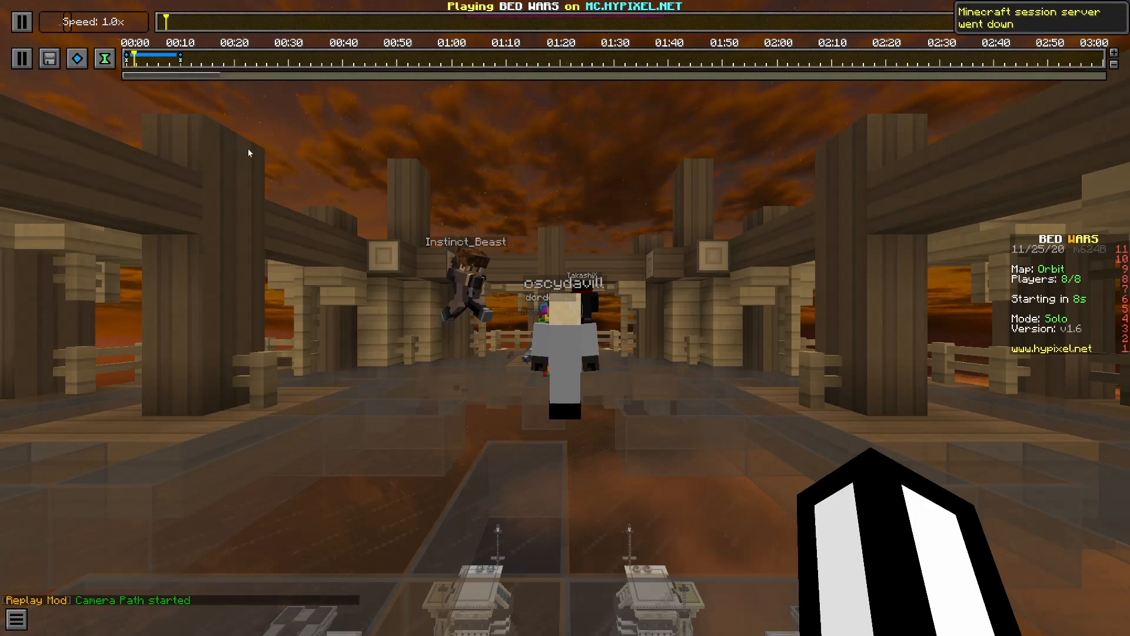
left_click(21, 59)
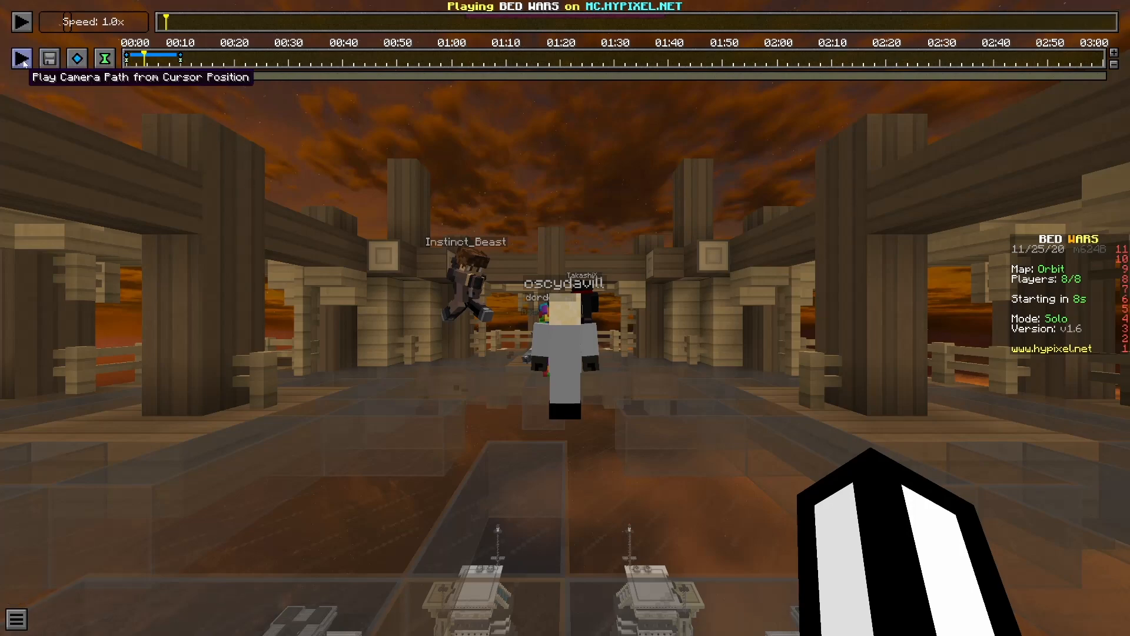
left_click(539, 2)
key("shift")
key("s")
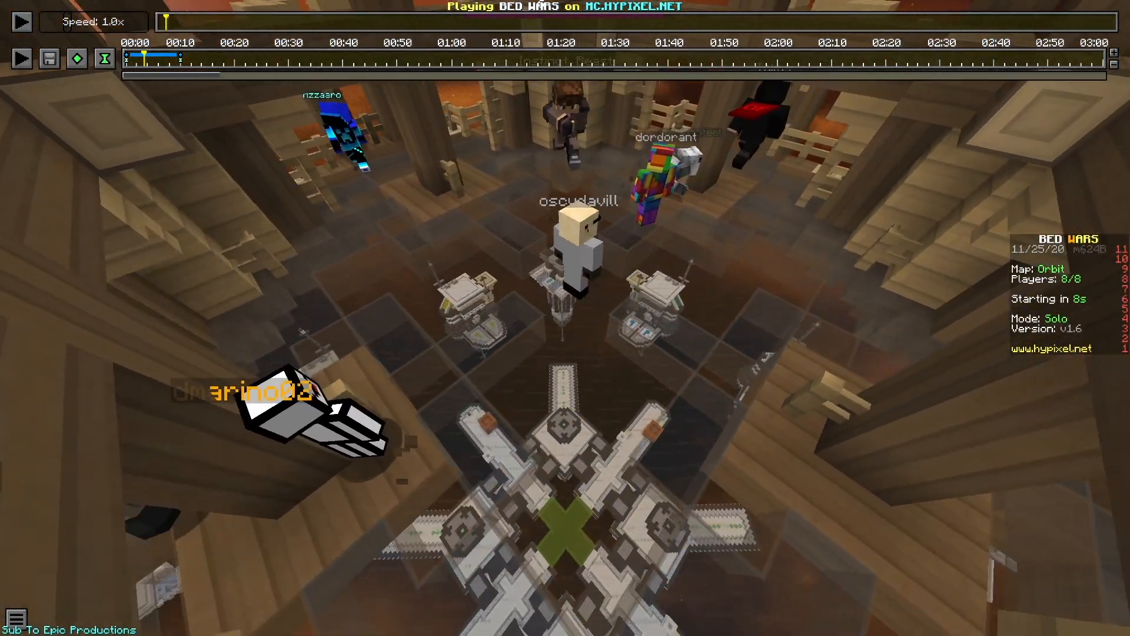
Step: Jump the replay forward from the lobby into the Bed Wars match and spectate the recording player
key("t")
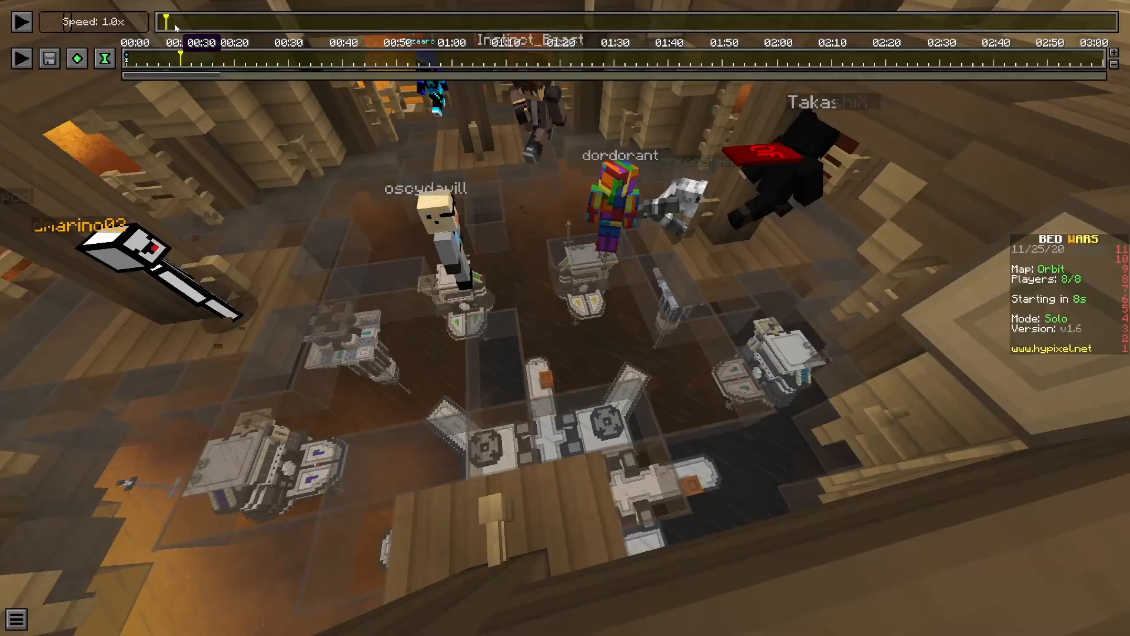
left_click(176, 24)
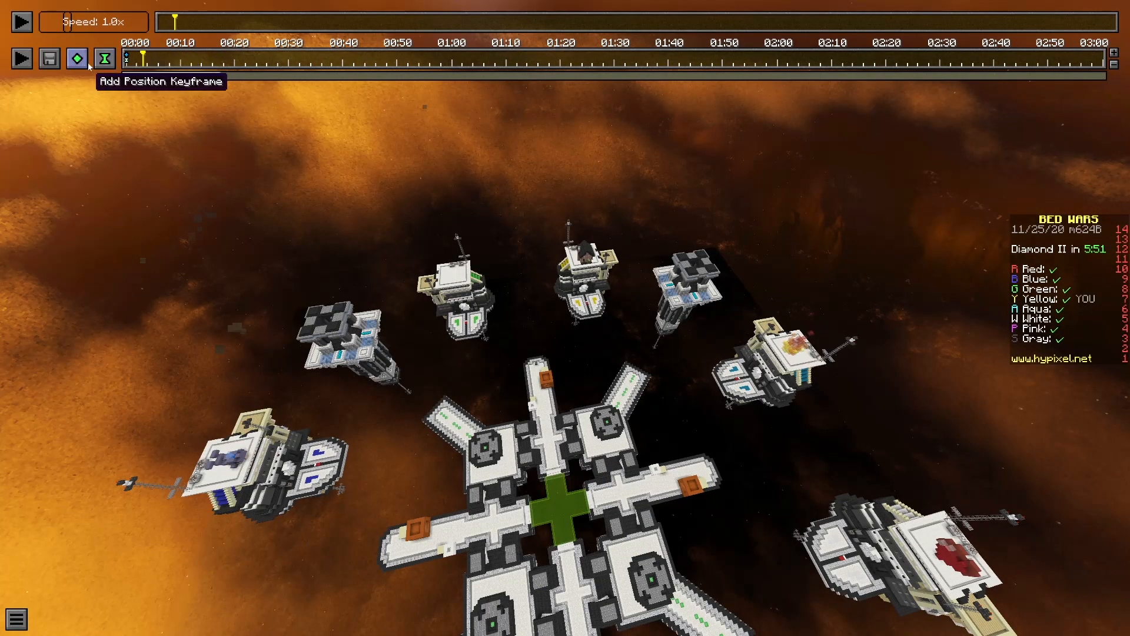
key("Escape")
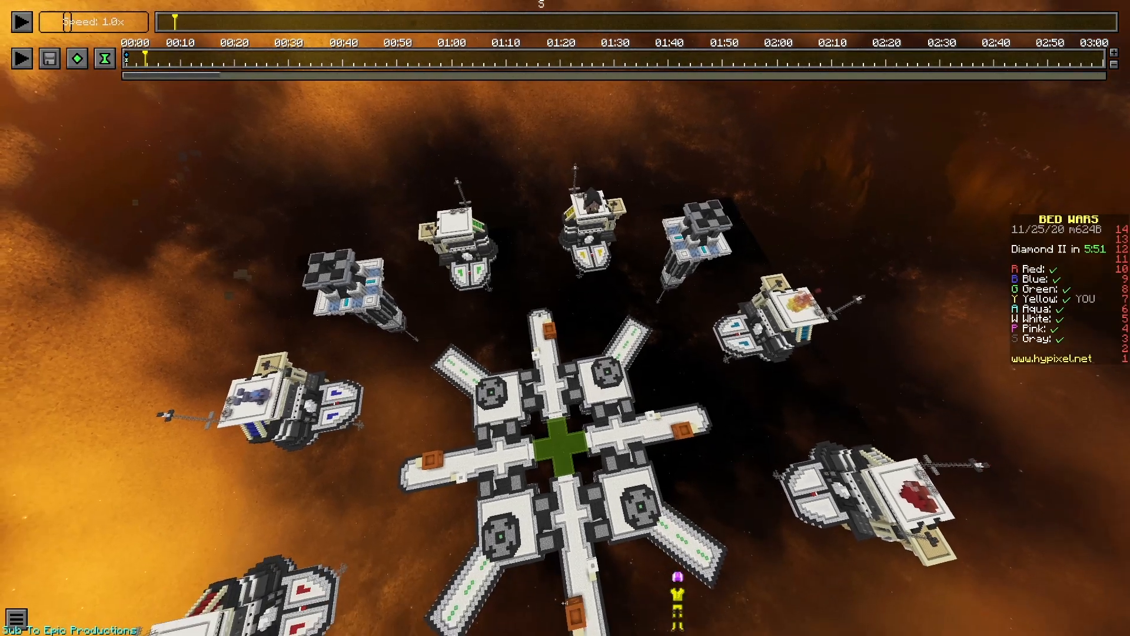
key("b")
left_click(510, 126)
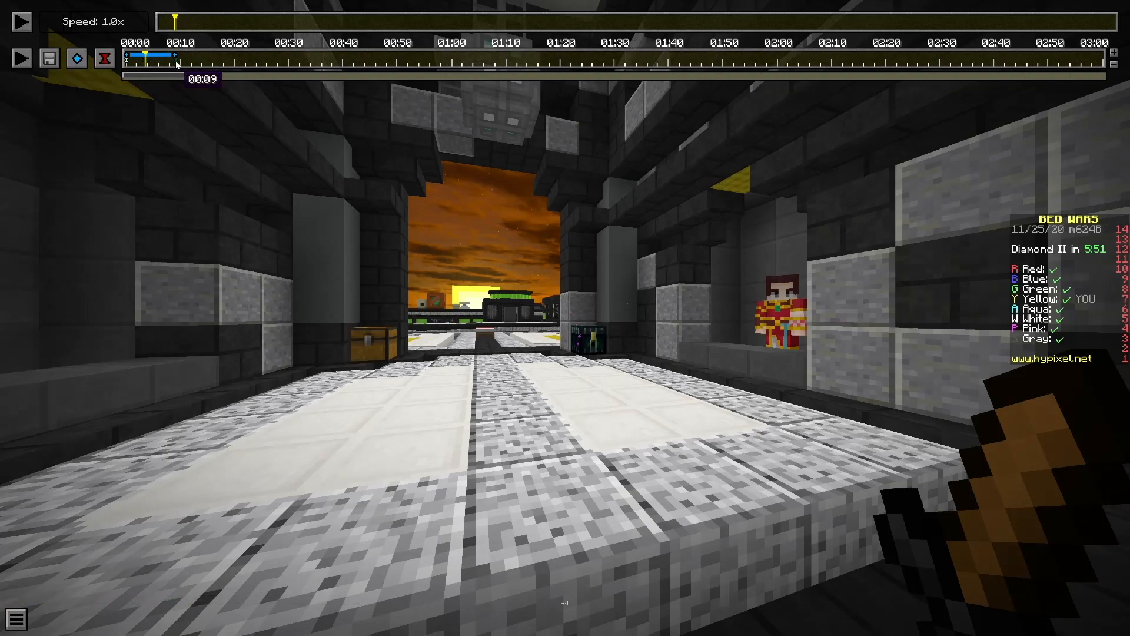
Step: Play the spectator camera path from its 00:00 keyframe and pause it partway
left_click(126, 57)
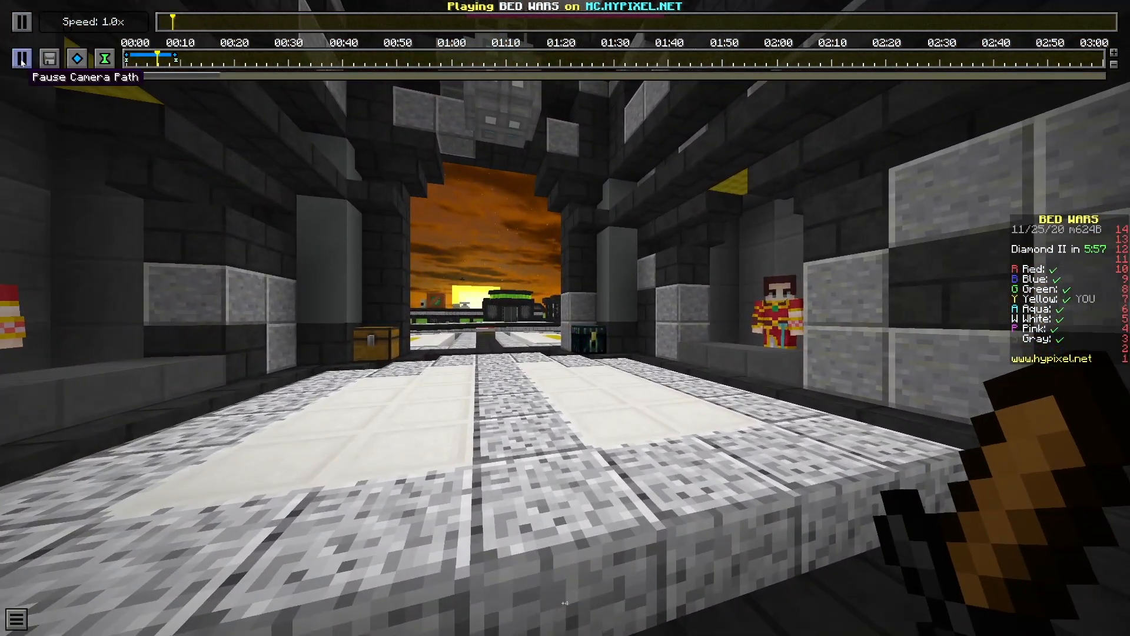
left_click(22, 59)
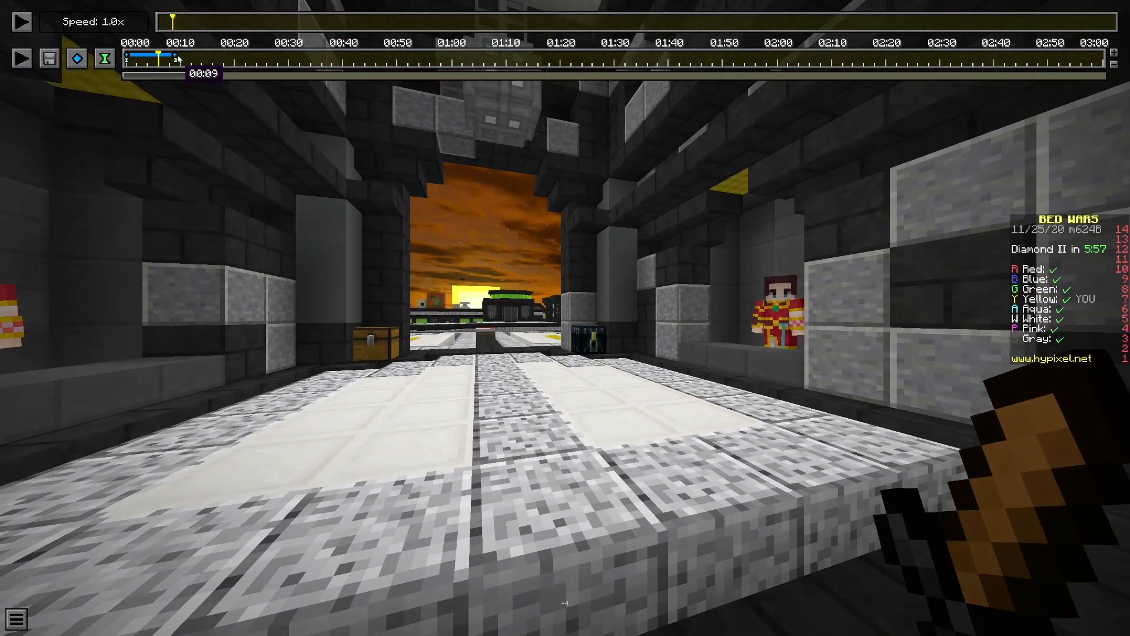
left_click(22, 59)
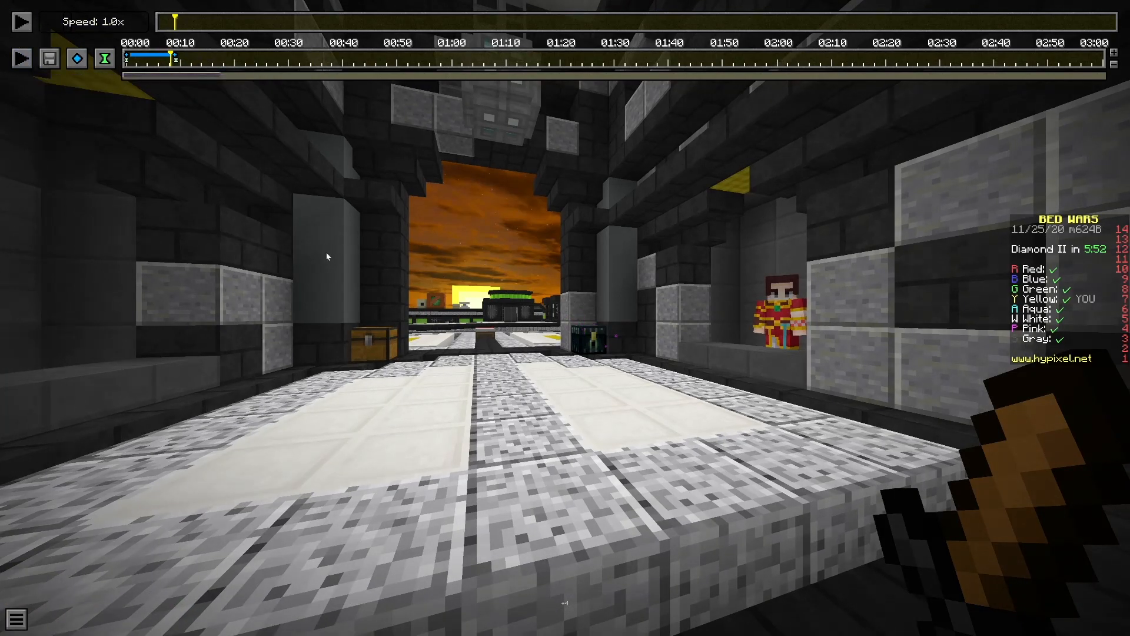
Step: Leave the player's view and pull the free camera back behind and above the player inside the base
left_click(305, 275)
key("shift")
key("s")
key("t")
Step: Remove the position and time keyframes at the start and end of the camera path, emptying the path timeline
left_click(127, 55)
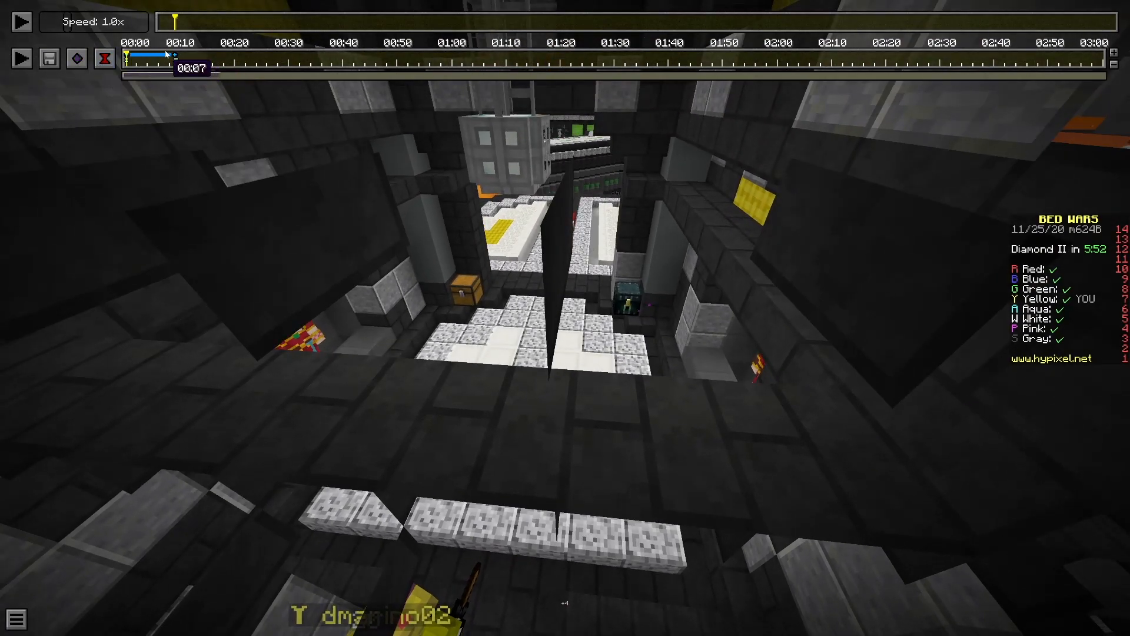
left_click(106, 58)
left_click(104, 59)
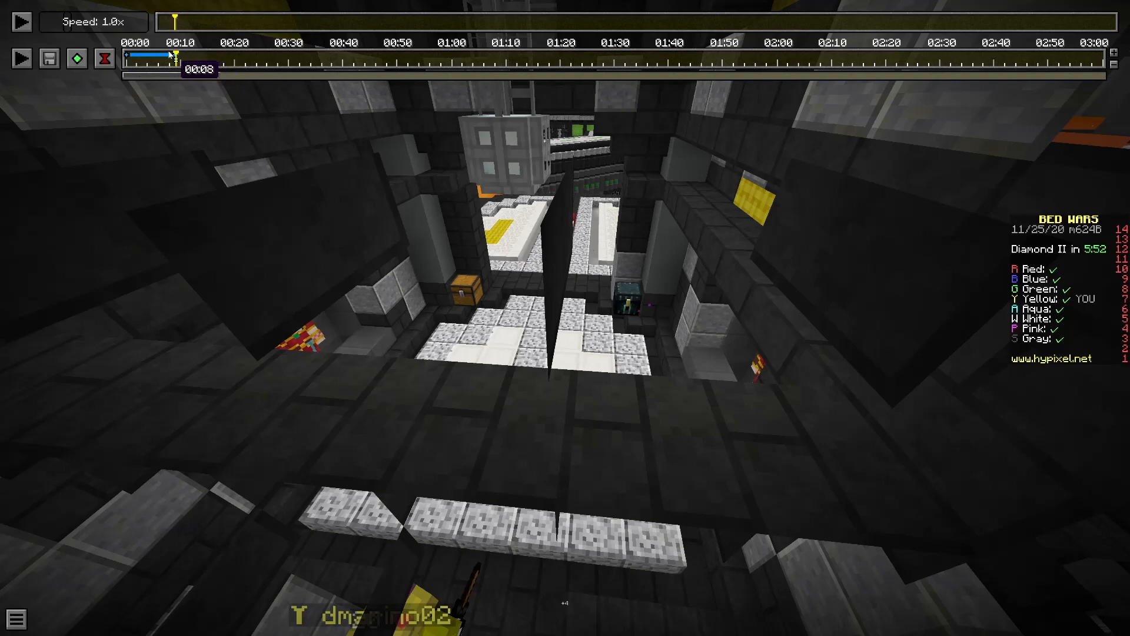
left_click(103, 59)
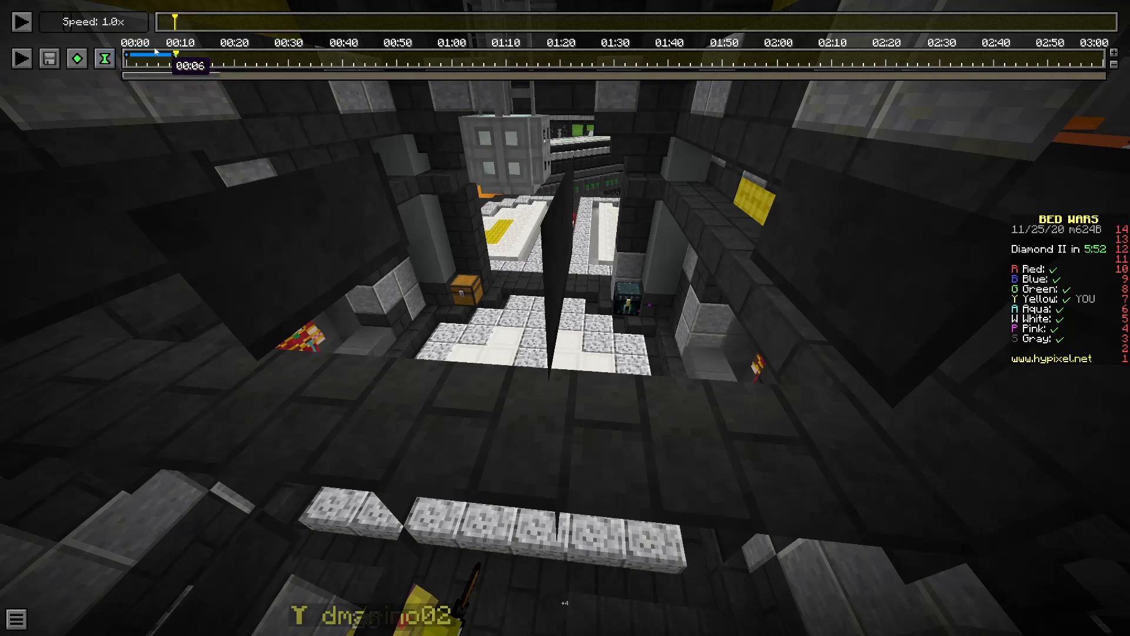
left_click(176, 56)
left_click(78, 59)
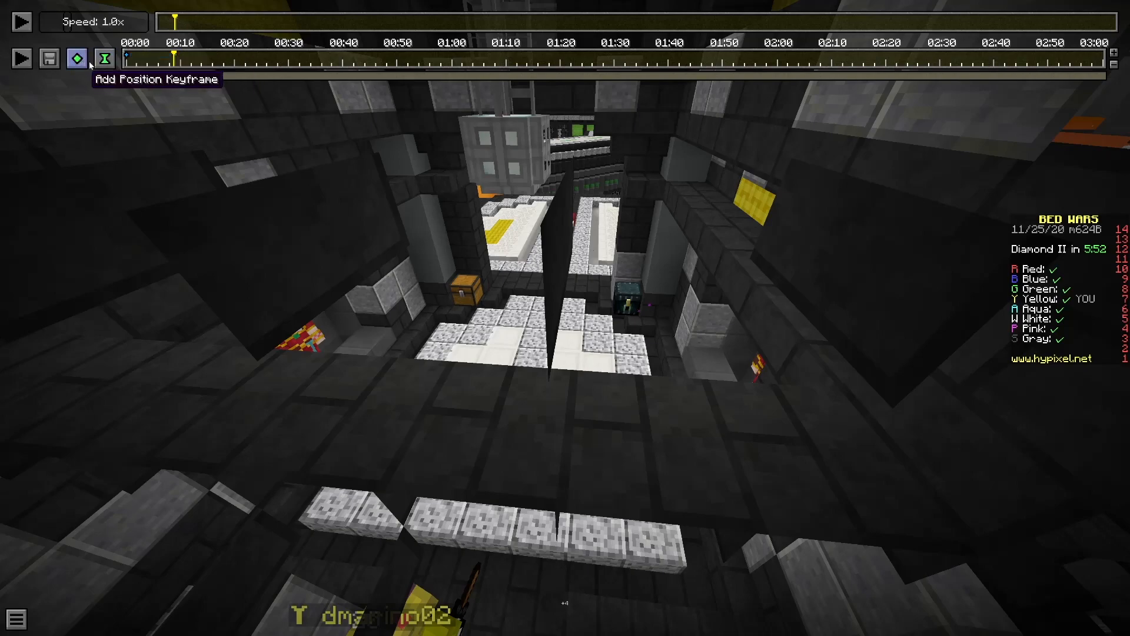
left_click(131, 59)
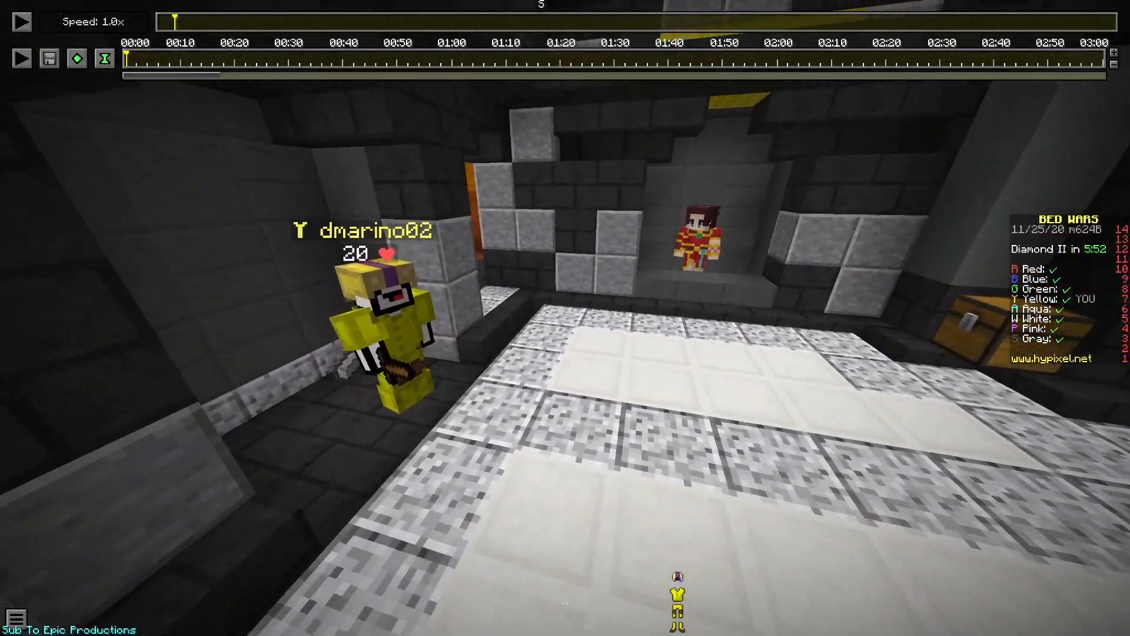
Step: Turn on the SFLP-Shaders-Lite-All-Versions shader pack for the replay
key("Escape")
left_click(532, 257)
left_click(475, 190)
left_click(485, 243)
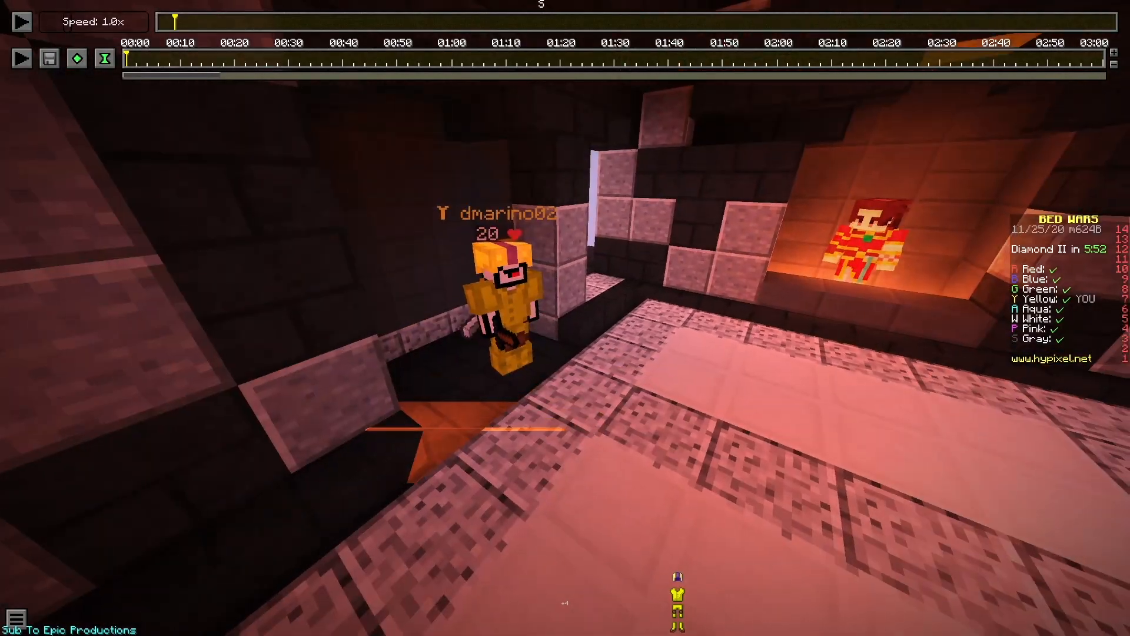
Step: Fly the free camera out of the base to view the whole island and its bed from outside
key("w")
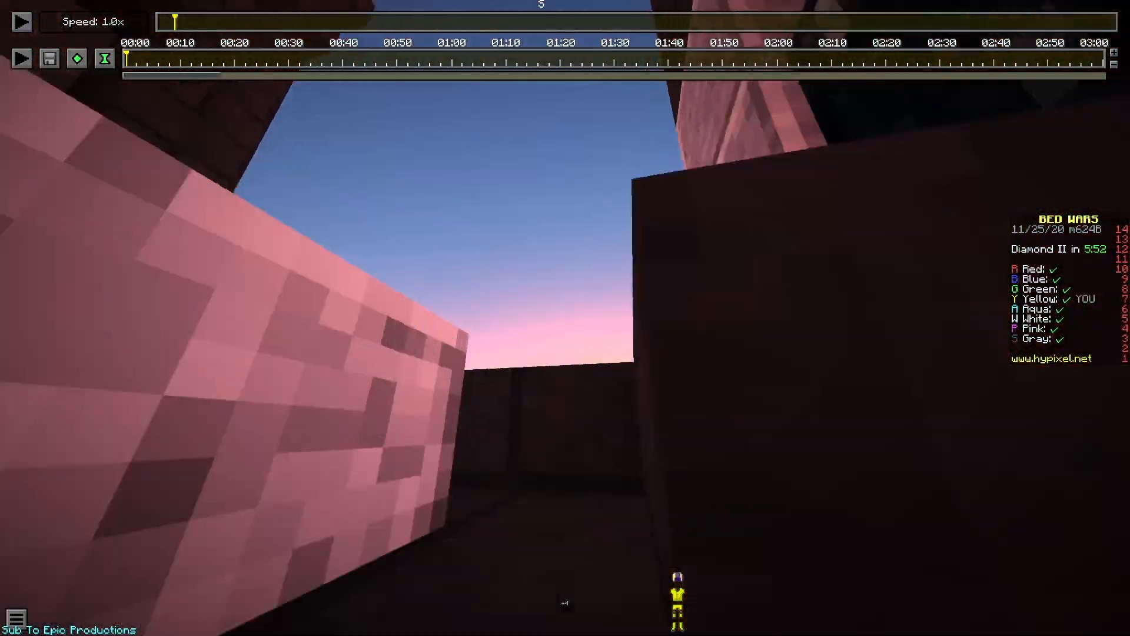
key("d")
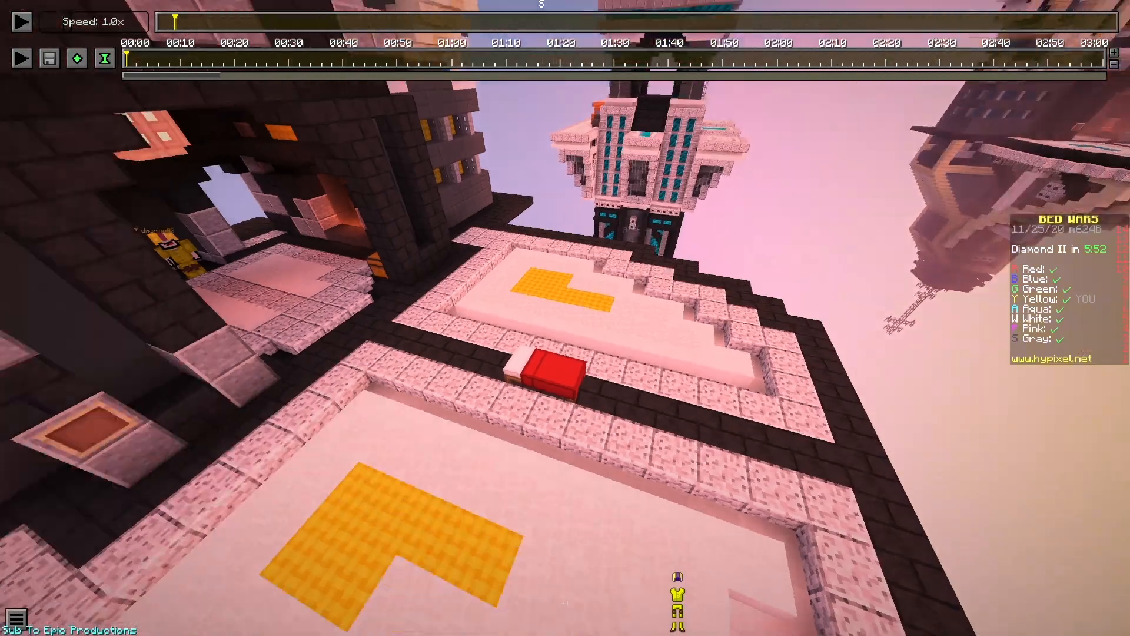
key("s")
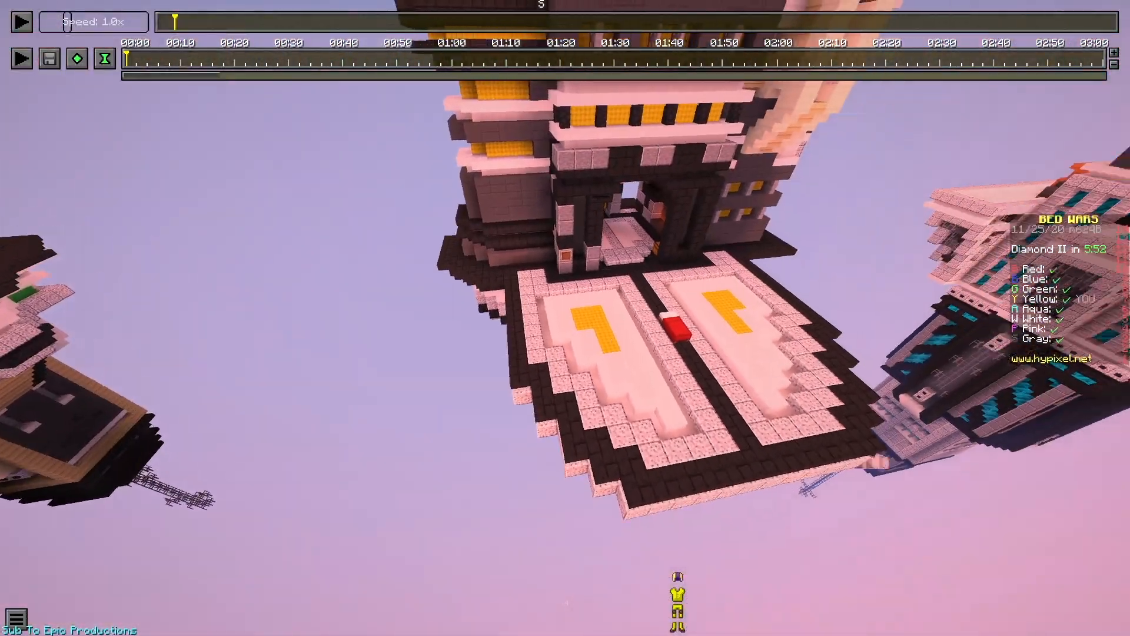
Step: Fly the camera back into the base and frame a slightly tilted close-up of the recording player
key("w")
key("w")
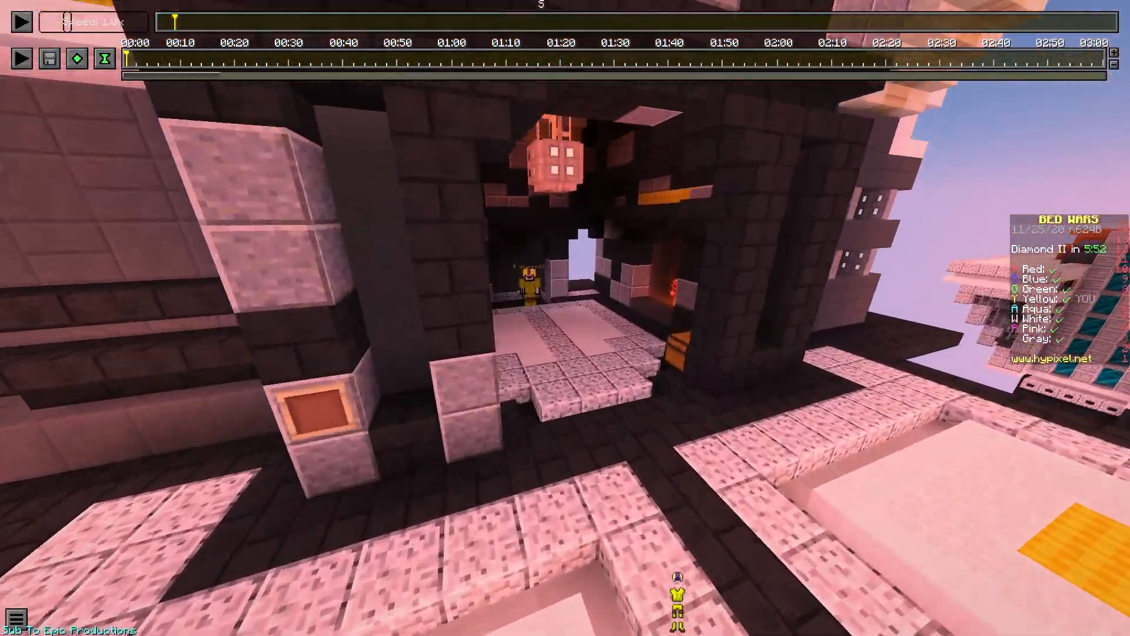
key("w")
key("a")
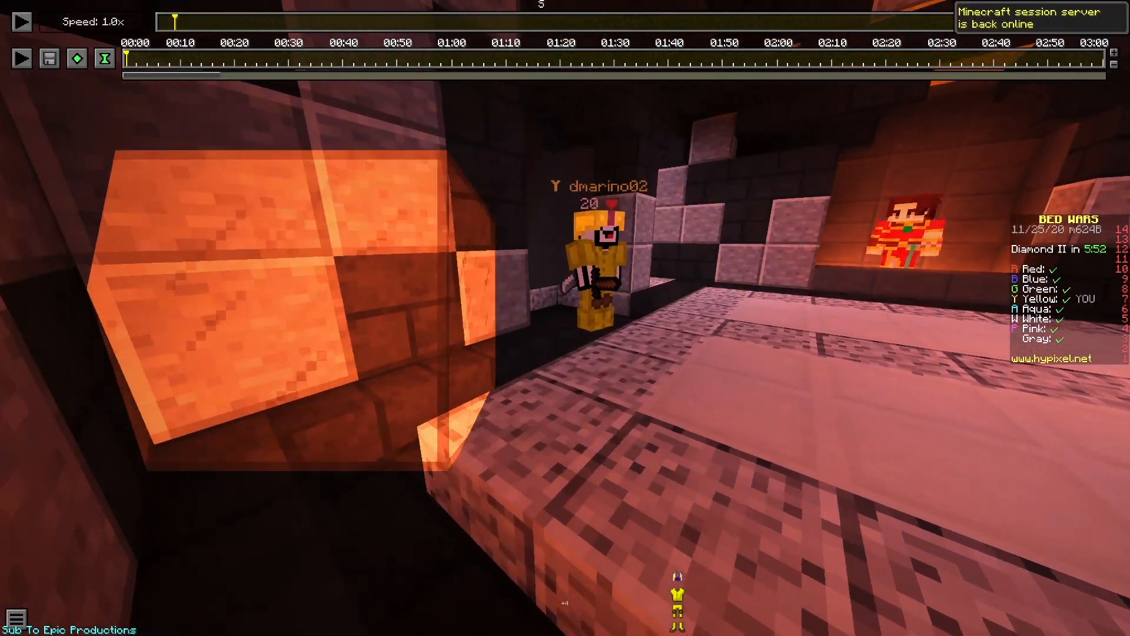
key("w")
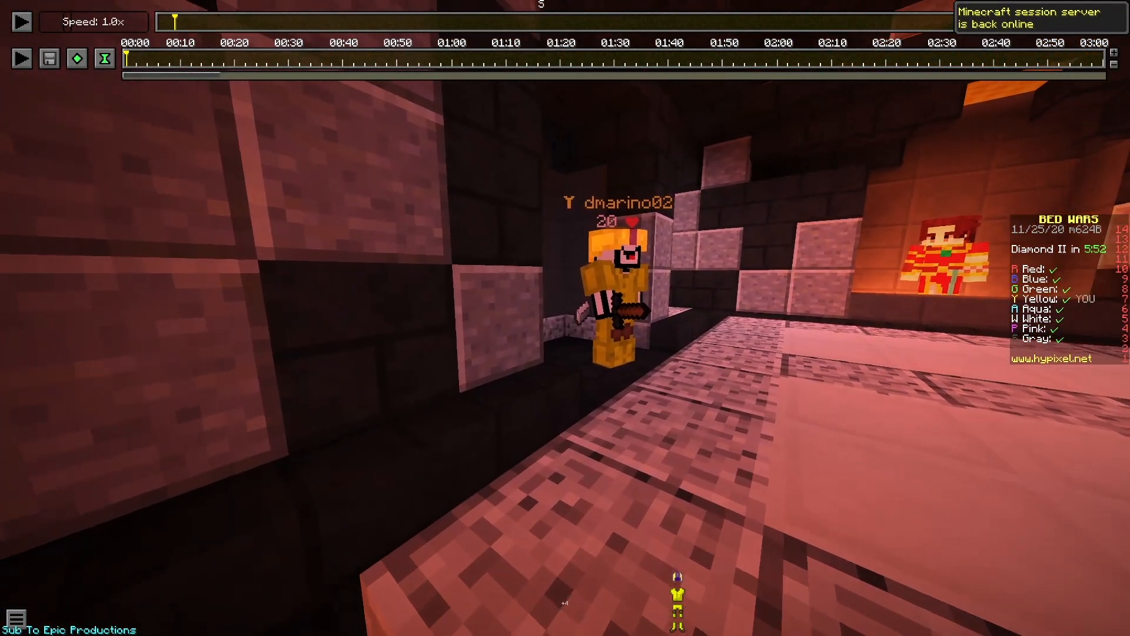
key("l")
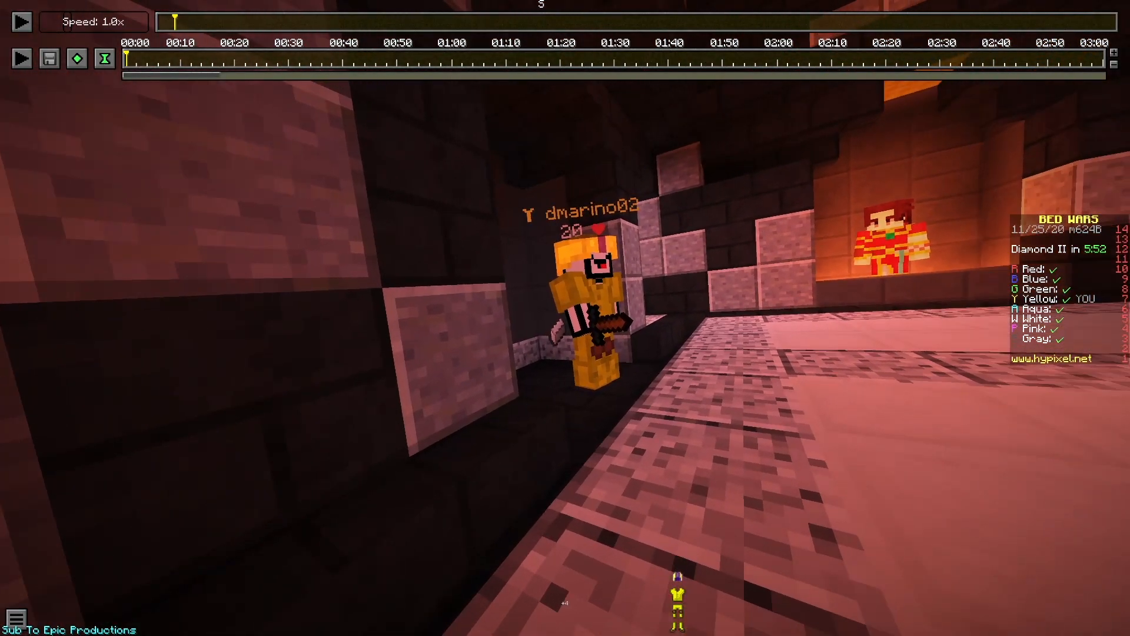
key("w")
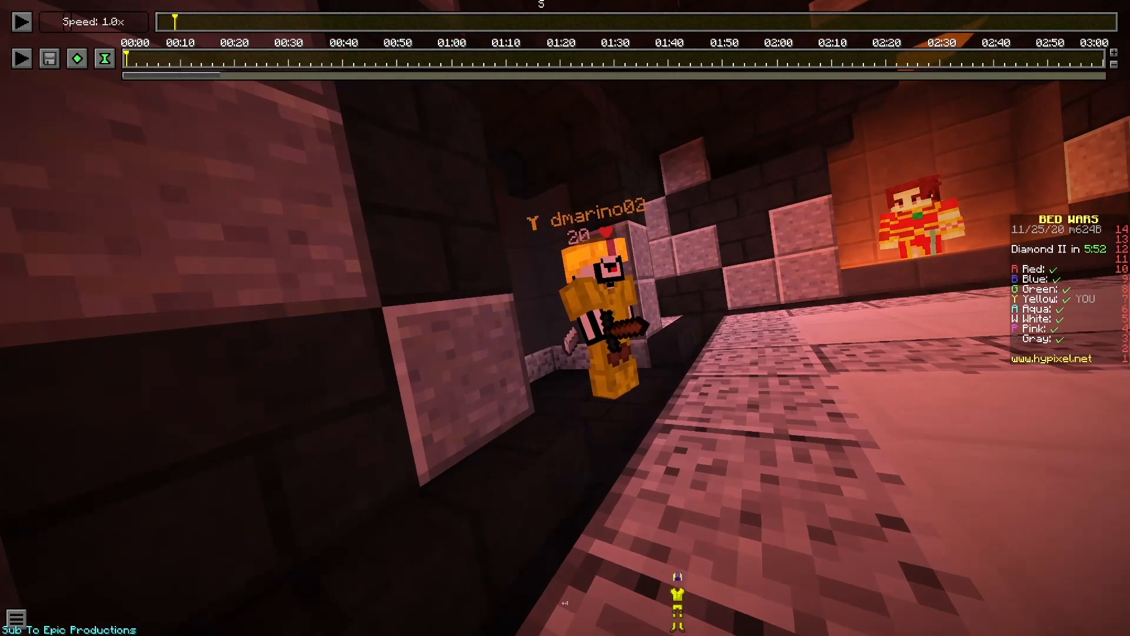
Step: Add a position keyframe and a time keyframe at 00:00, and advance the replay briefly
key("t")
left_click(76, 58)
left_click(105, 59)
left_click(22, 22)
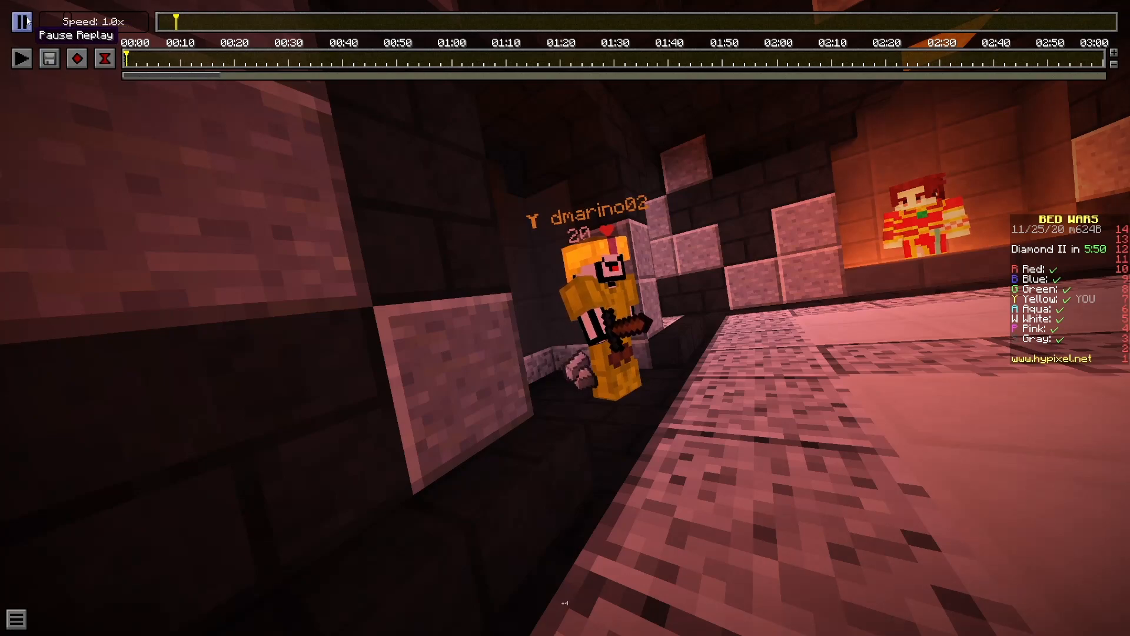
left_click(27, 22)
Step: Move the camera around to the player's other side as the view for the second keyframes at about 00:03
key("Escape")
key("d")
key("d")
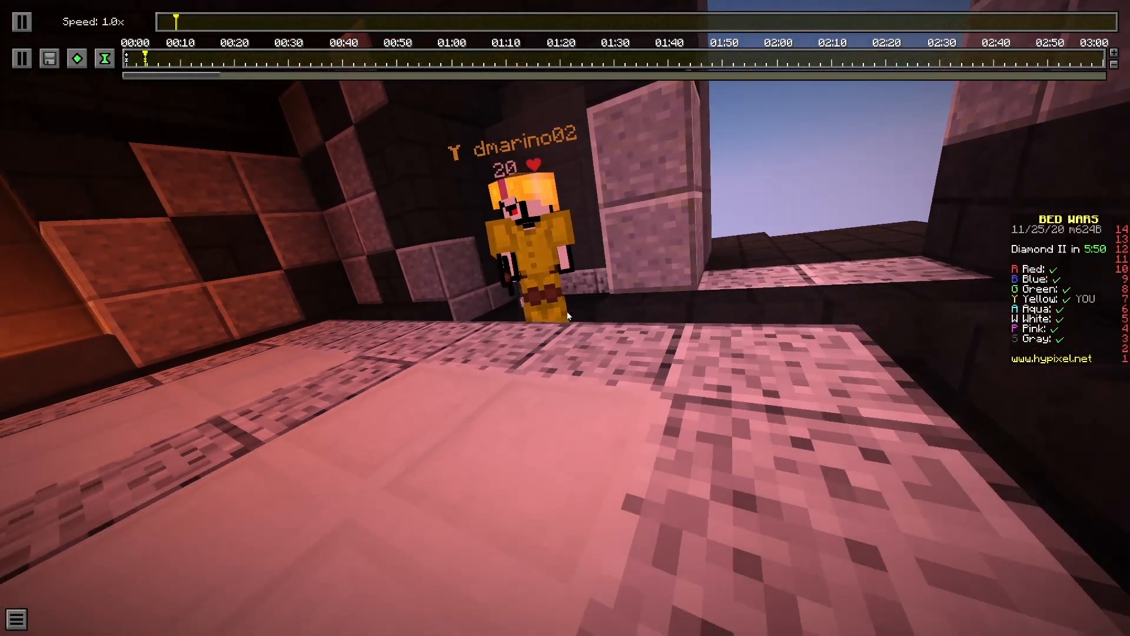
Step: Open the camera path's render settings, view the output file's save location, and cancel choosing a file
left_click(53, 66)
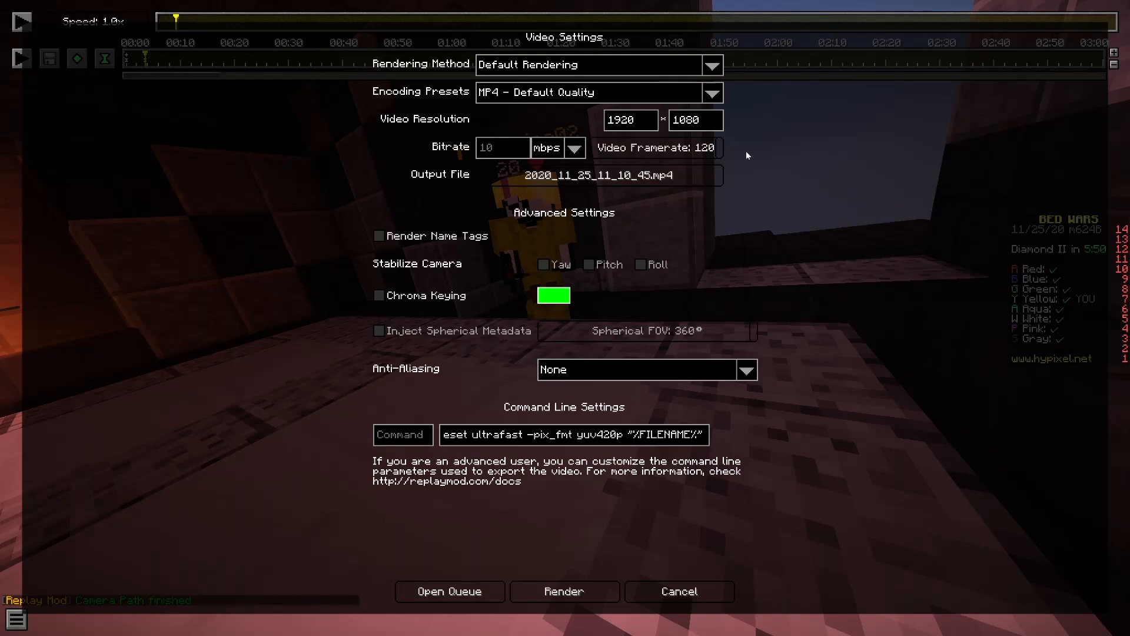
left_click(570, 179)
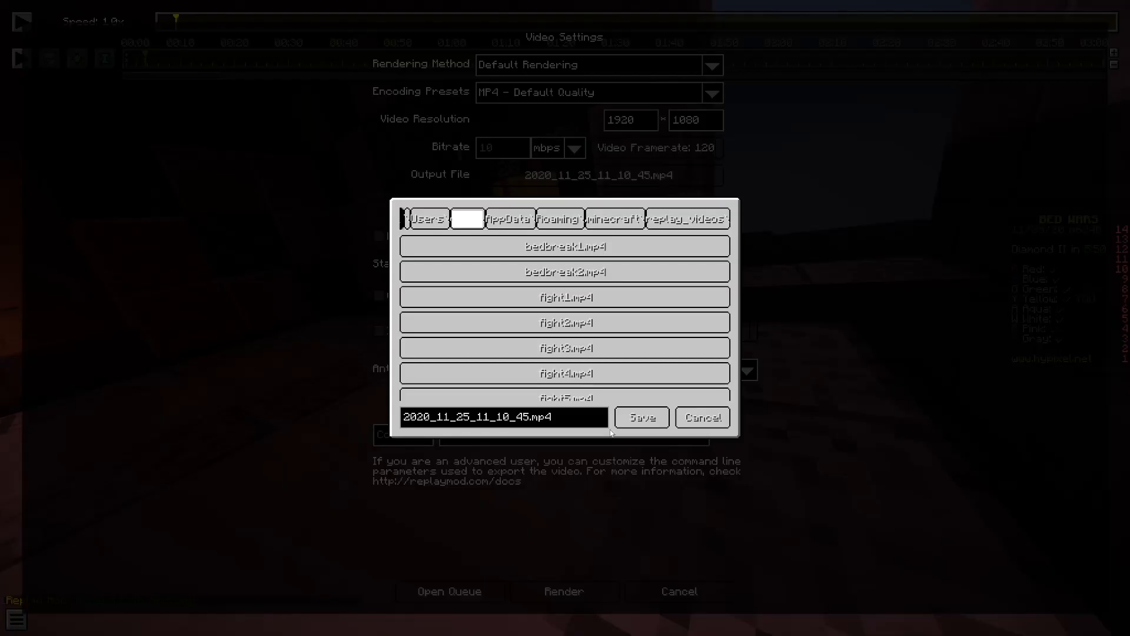
left_click(701, 422)
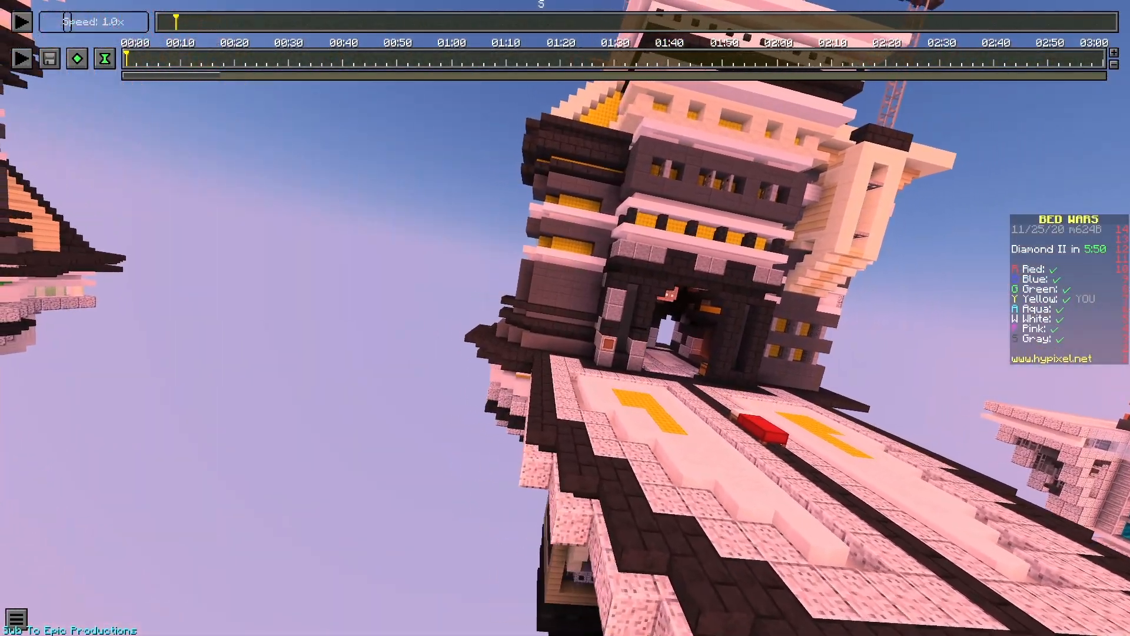
Step: View the debug information overlay in front of the island, and hide it again
key("F3")
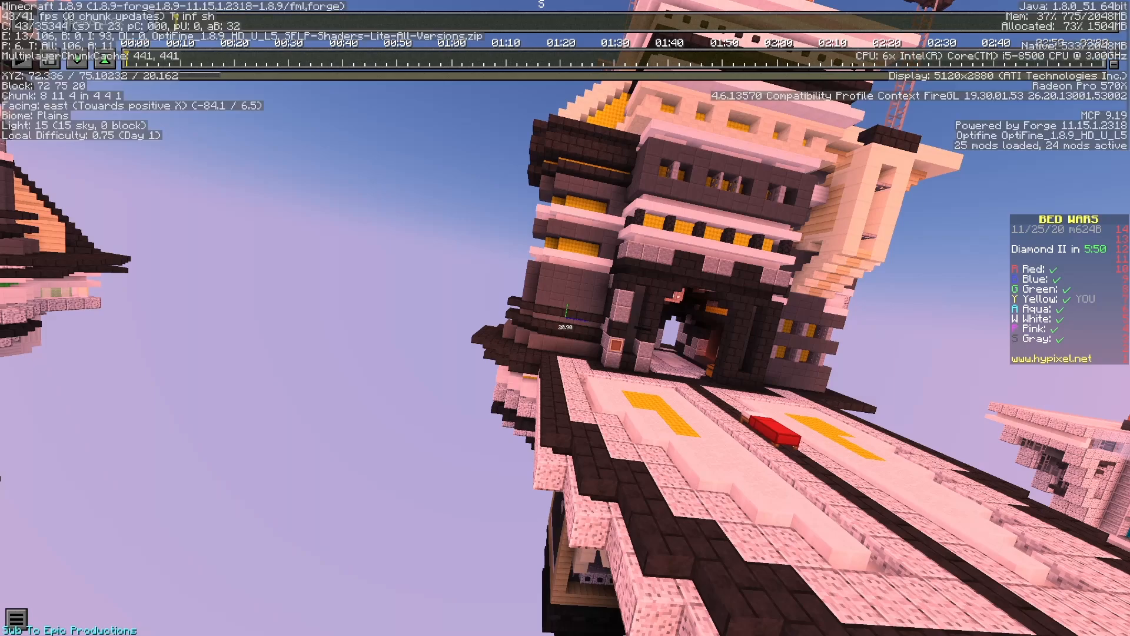
key("F3")
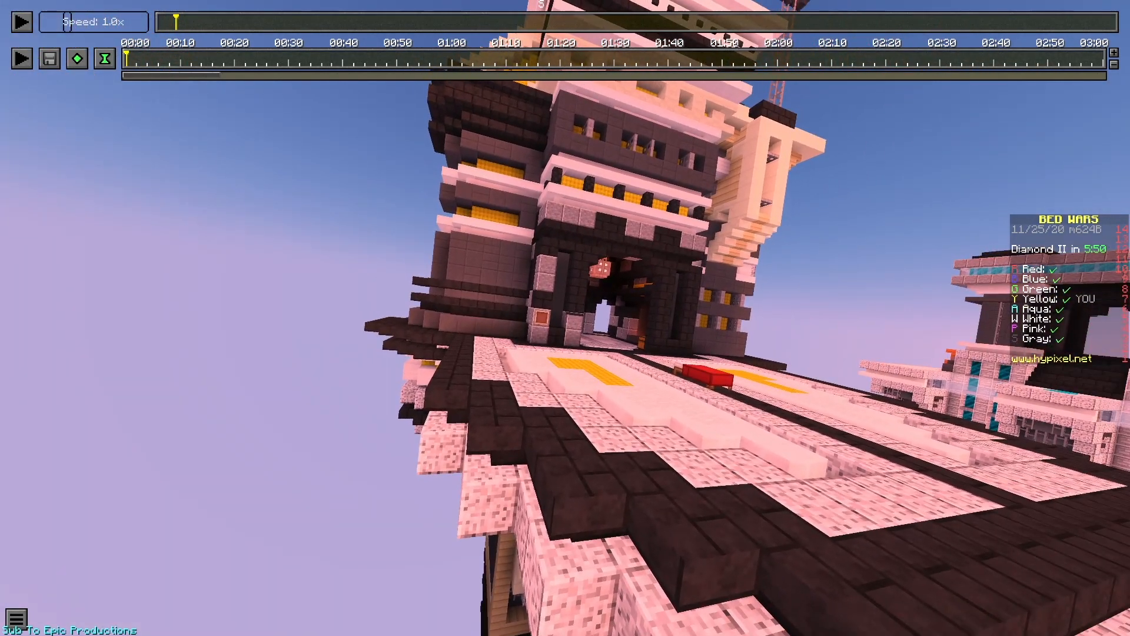
Step: Add position and time keyframes at 00:00 from the island's corner and at about 00:03 facing the bed and base entrance head-on
left_click(77, 58)
left_click(105, 58)
key("d")
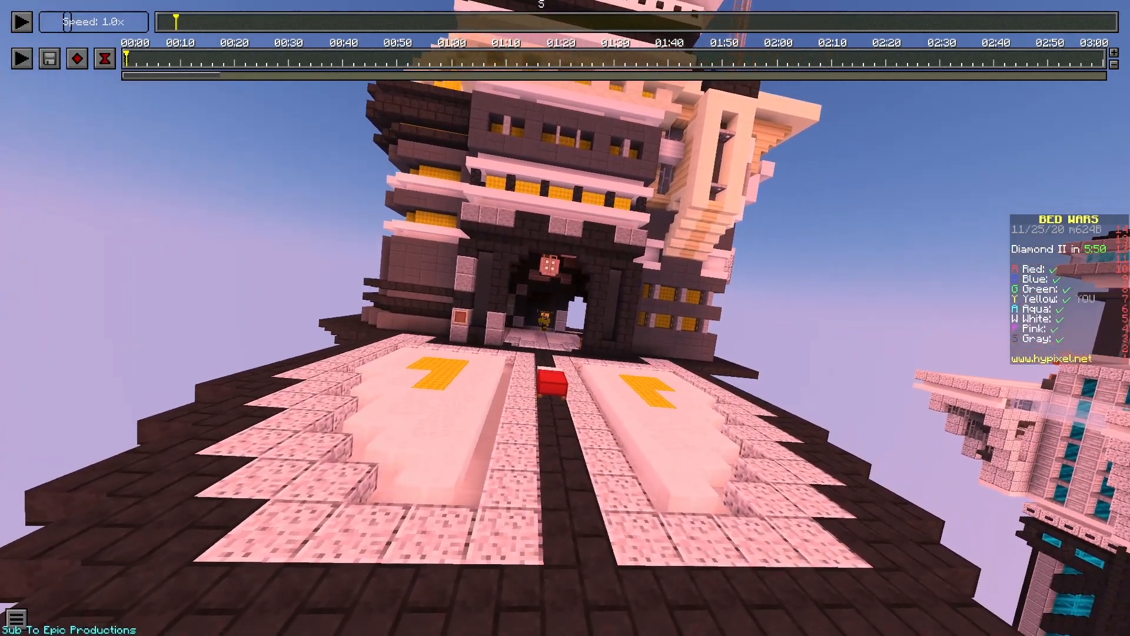
key("j")
key("l")
key("w")
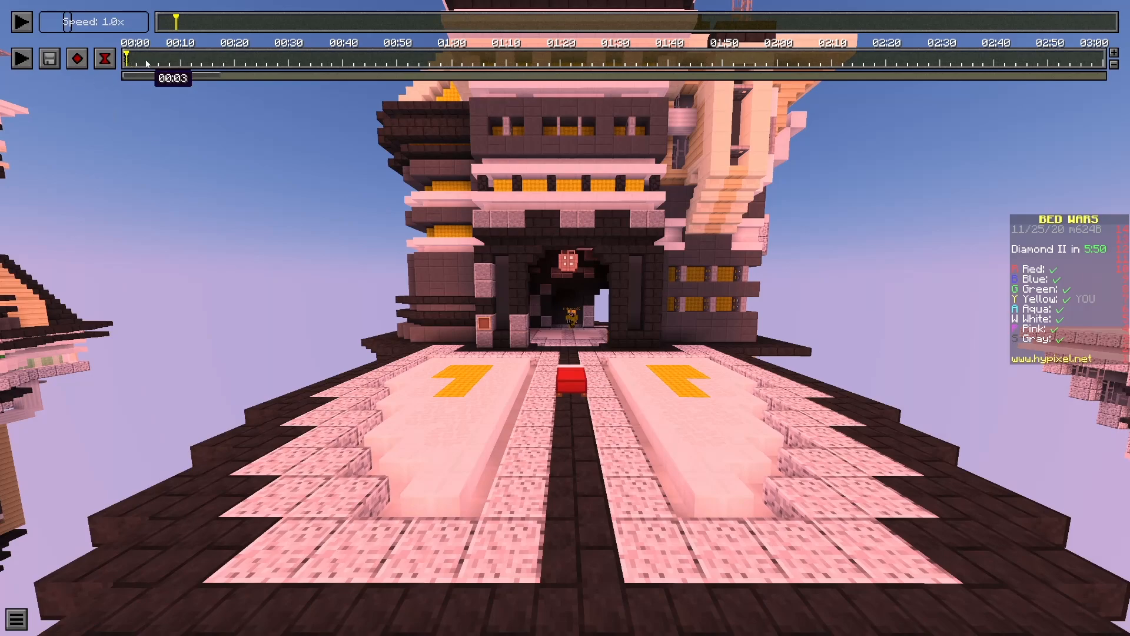
left_click(105, 58)
Step: Fly the camera to the island's opposite corner, tilt it, and add position and time keyframes at about 00:07
left_click(156, 58)
left_click(221, 110)
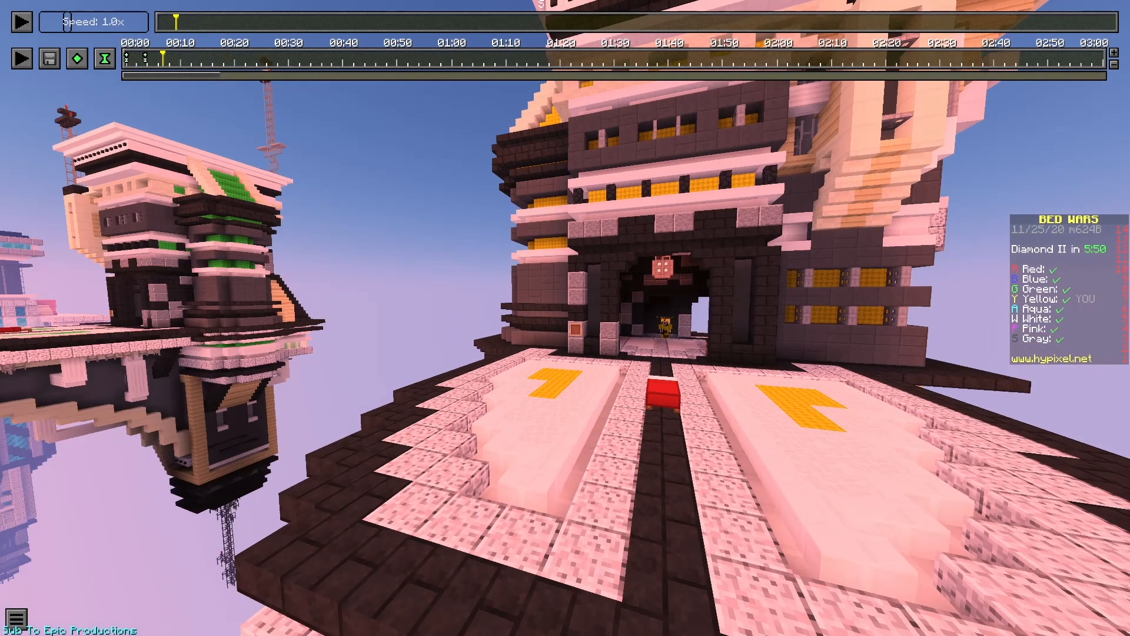
key("l")
key("d")
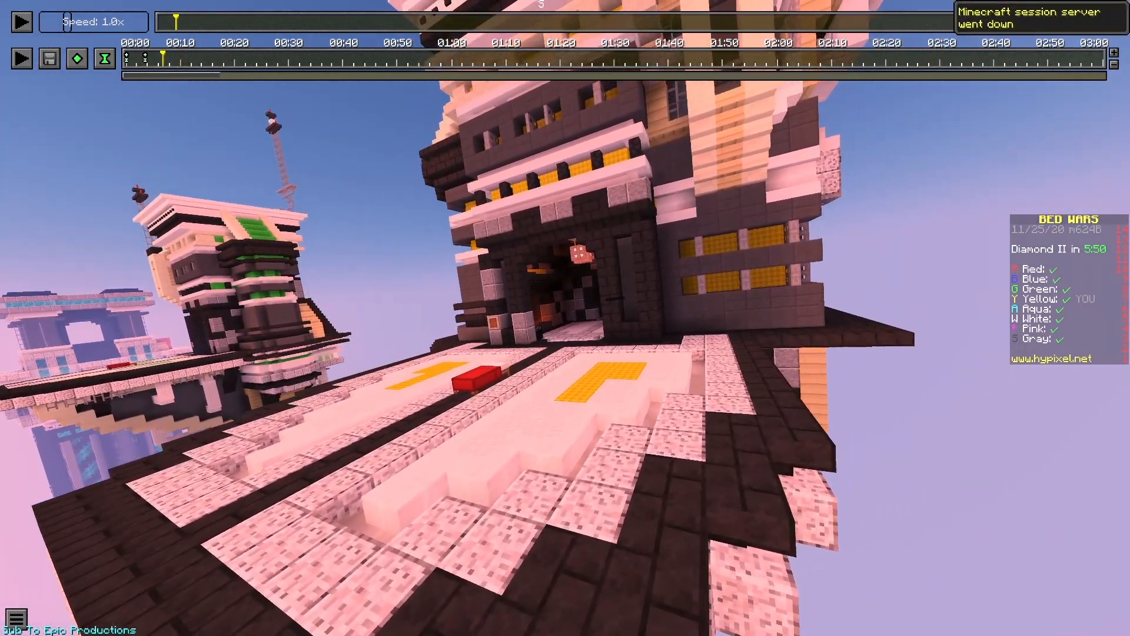
key("t")
left_click(80, 63)
left_click(105, 62)
Step: Play the three-keyframe camera path from 00:00 and open its render settings
left_click(132, 60)
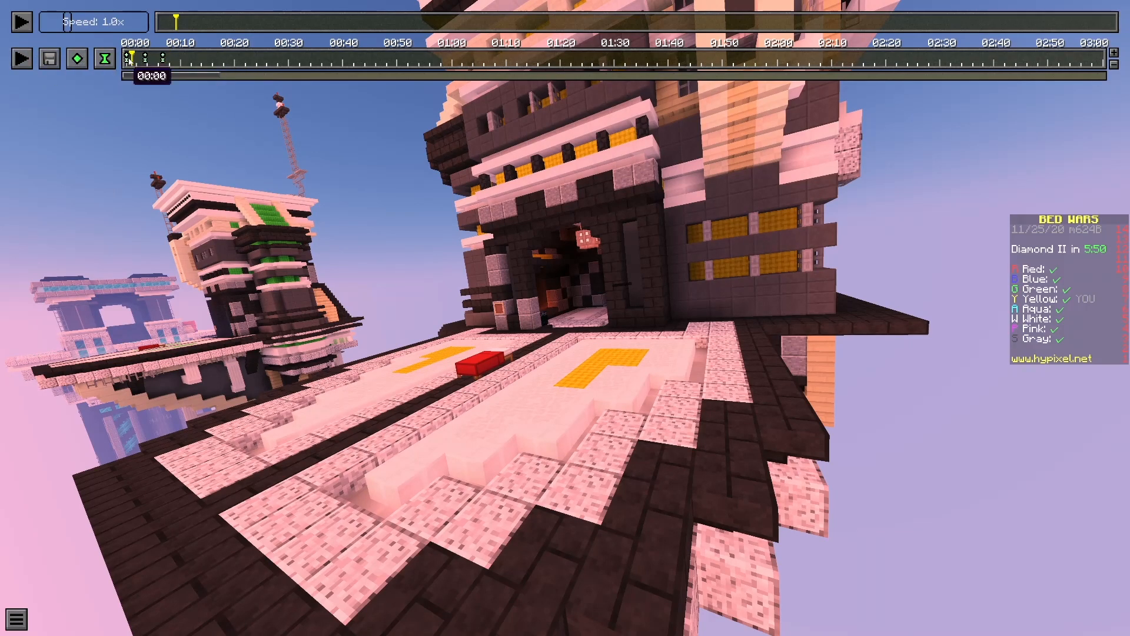
left_click(21, 59)
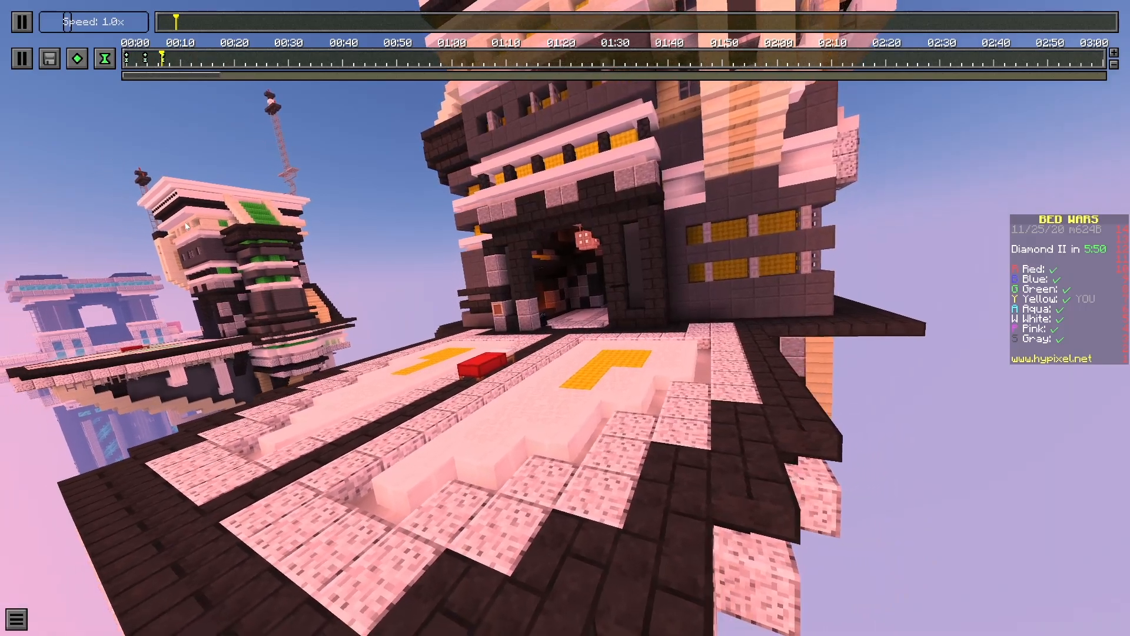
left_click(50, 60)
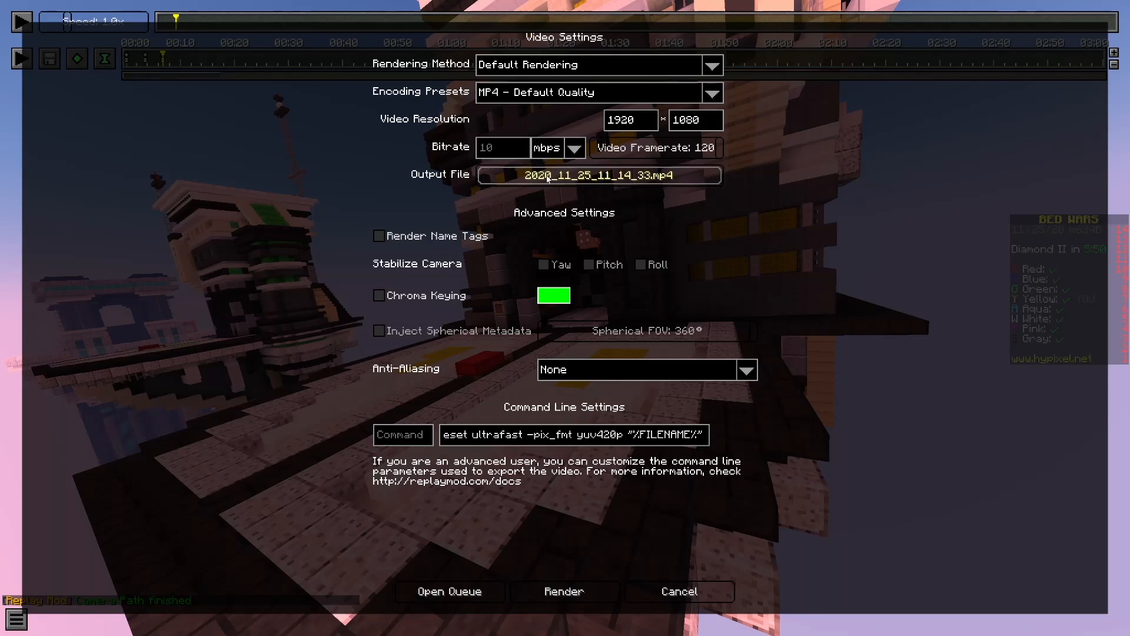
Step: Name the output file map1.mp4 and render the camera path at default quality, toggling the render preview on and off
left_click(588, 181)
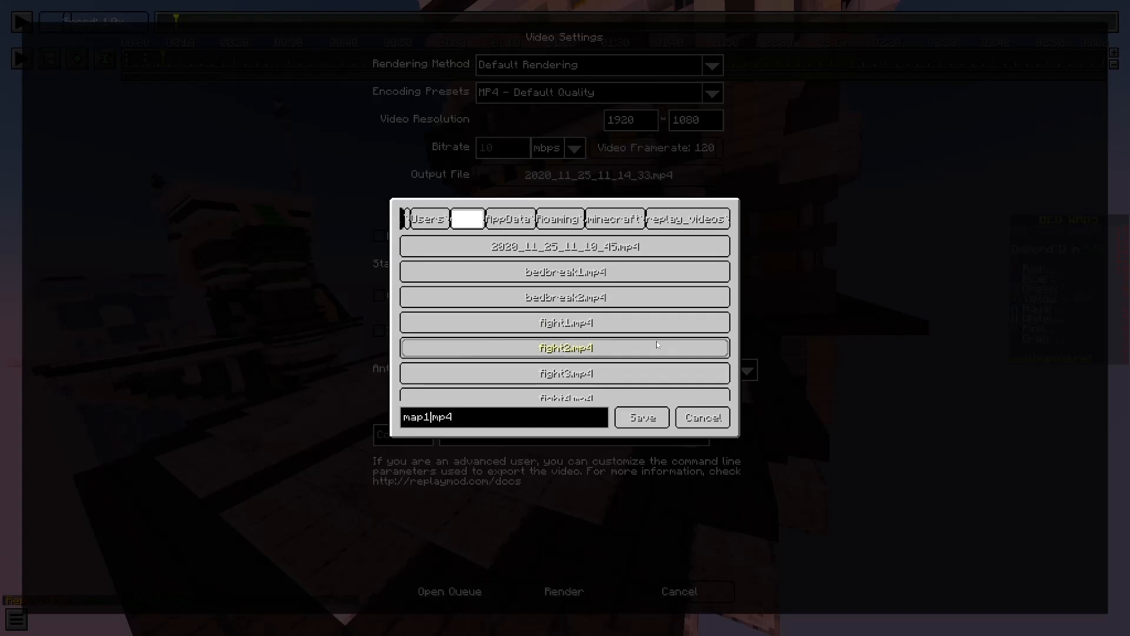
left_click(634, 421)
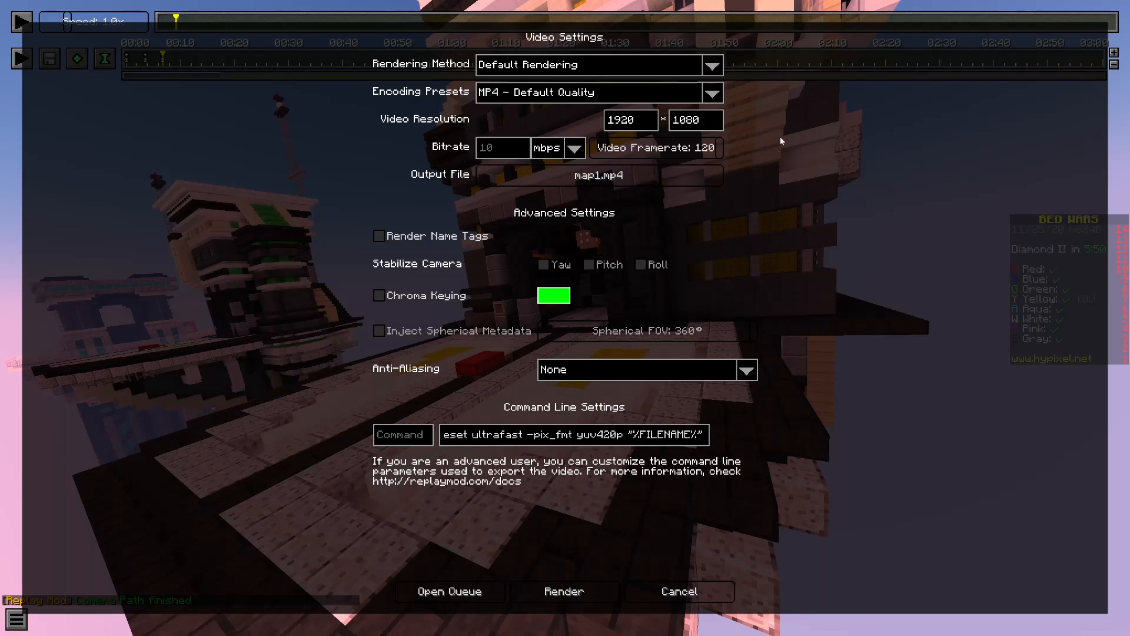
left_click(567, 592)
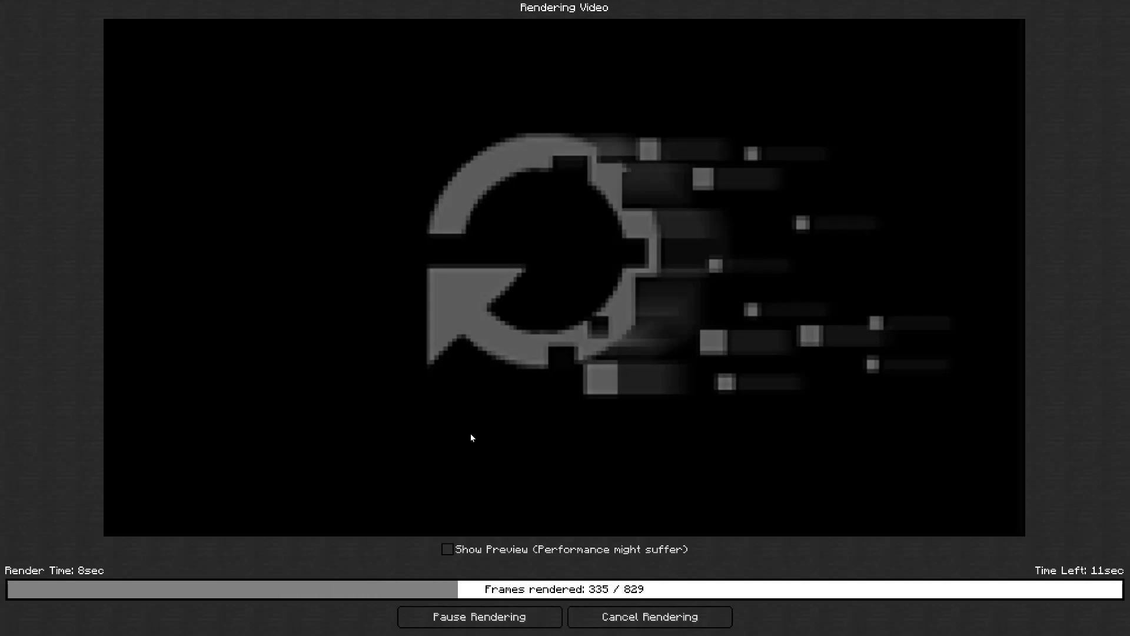
left_click(447, 549)
left_click(449, 549)
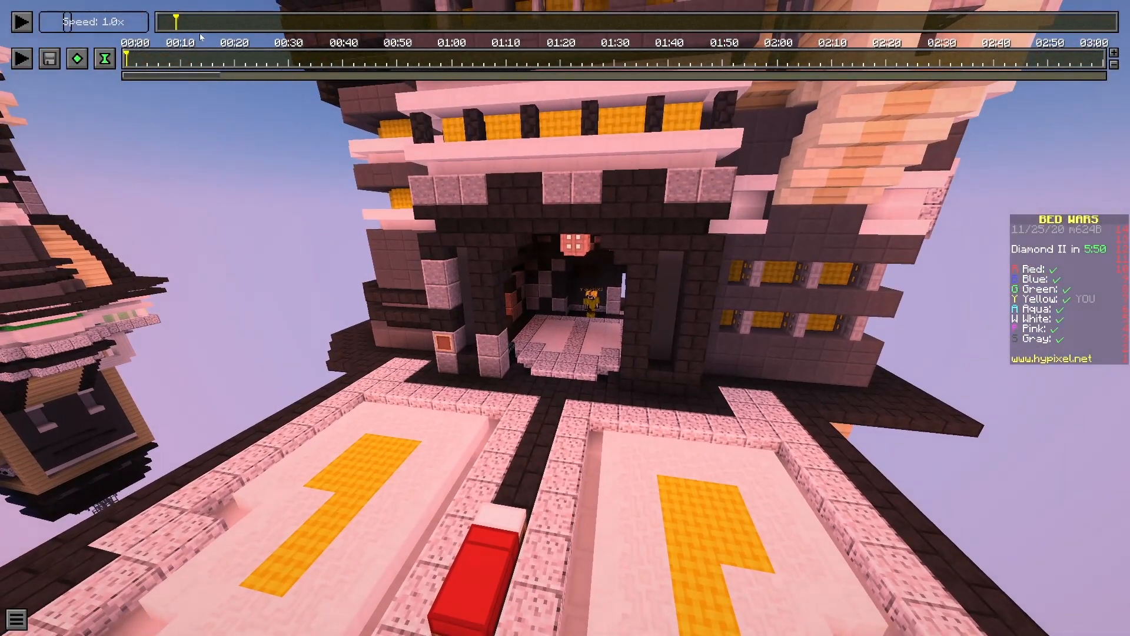
Step: Scrub the replay ahead and play it while moving the camera in front of the yellow base to find the yellow player
left_click(202, 22)
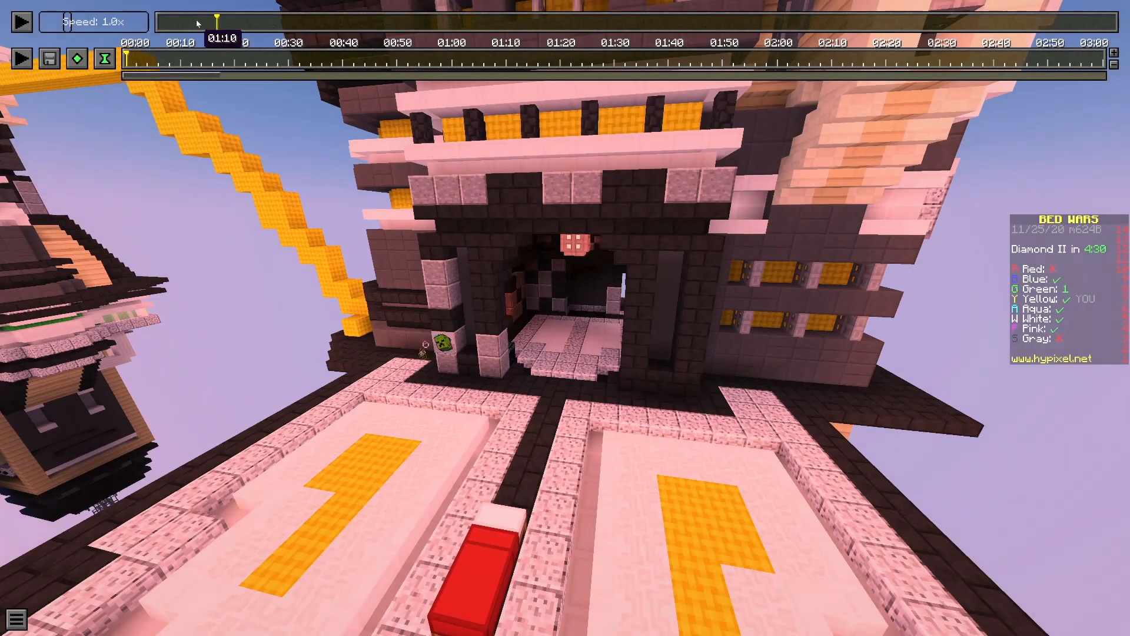
left_click(209, 23)
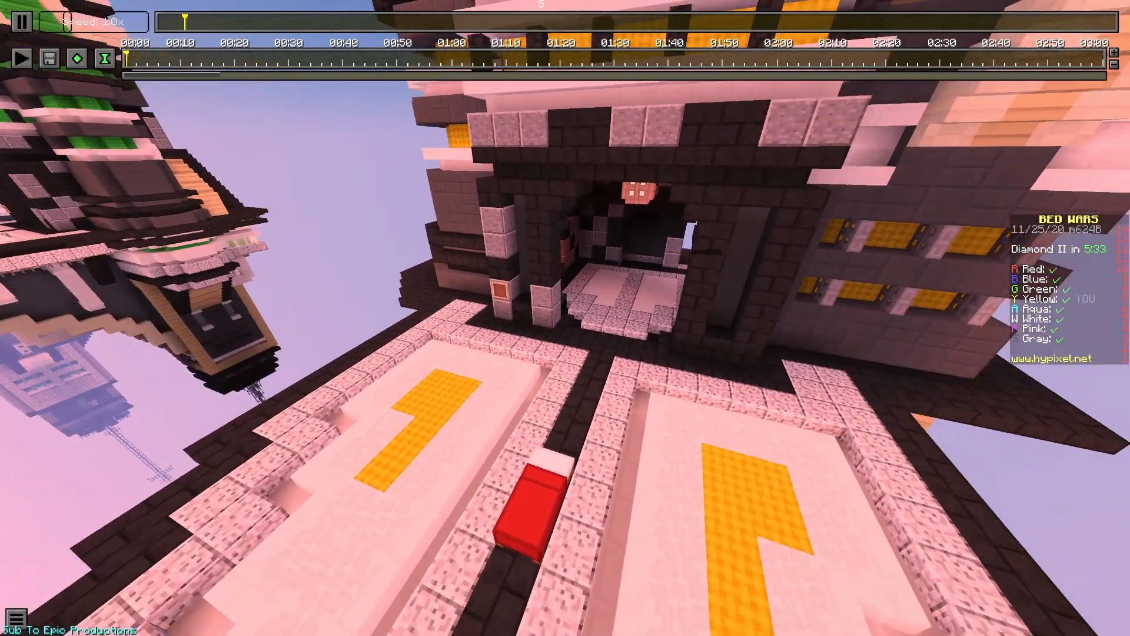
key("w")
key("s")
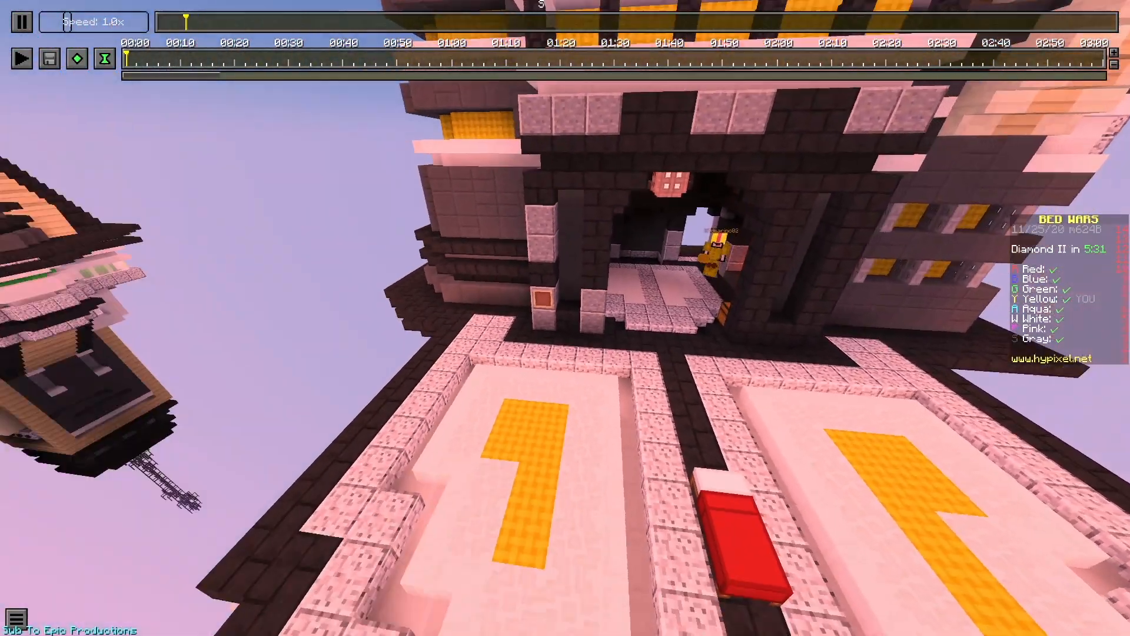
key("w")
key("s")
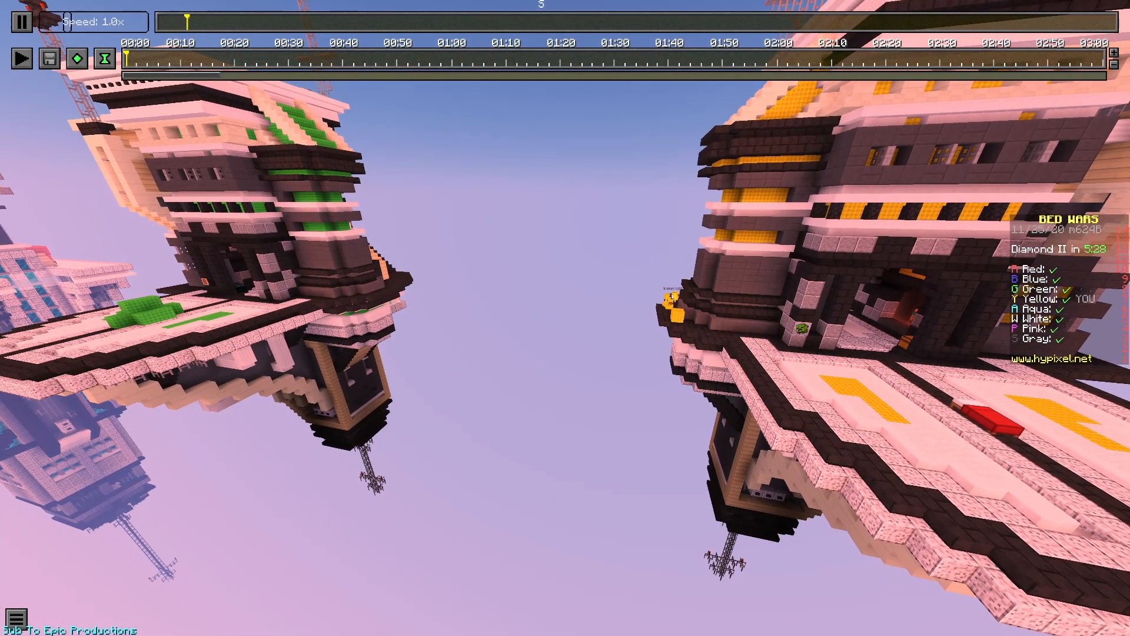
Step: Follow the yellow player with the camera as they bridge from the yellow island towards the green island
key("w")
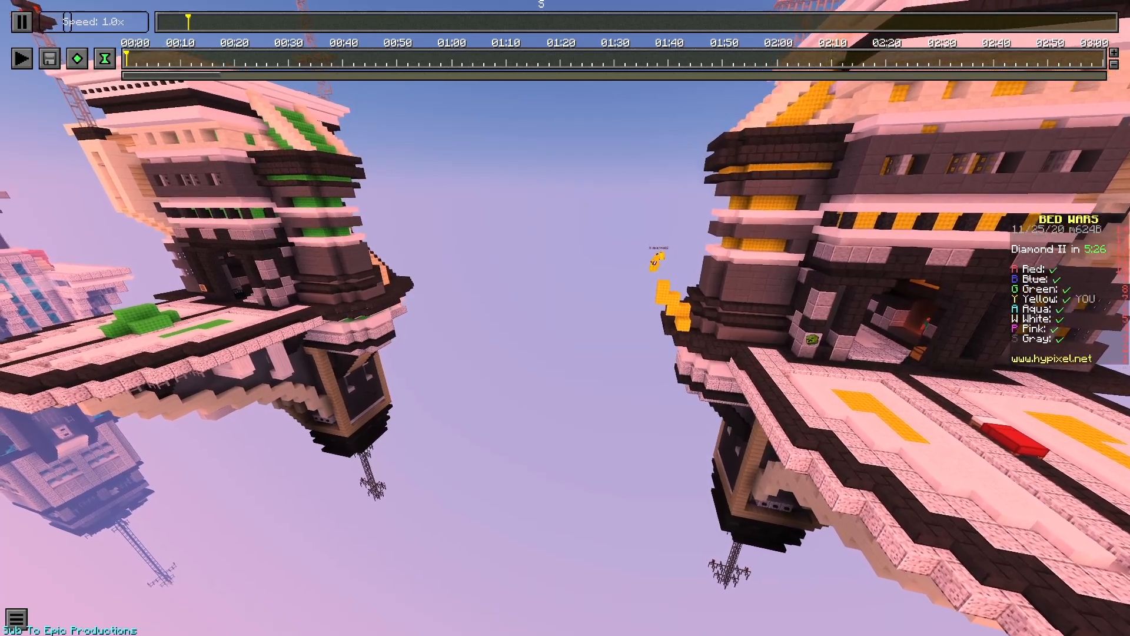
key("s")
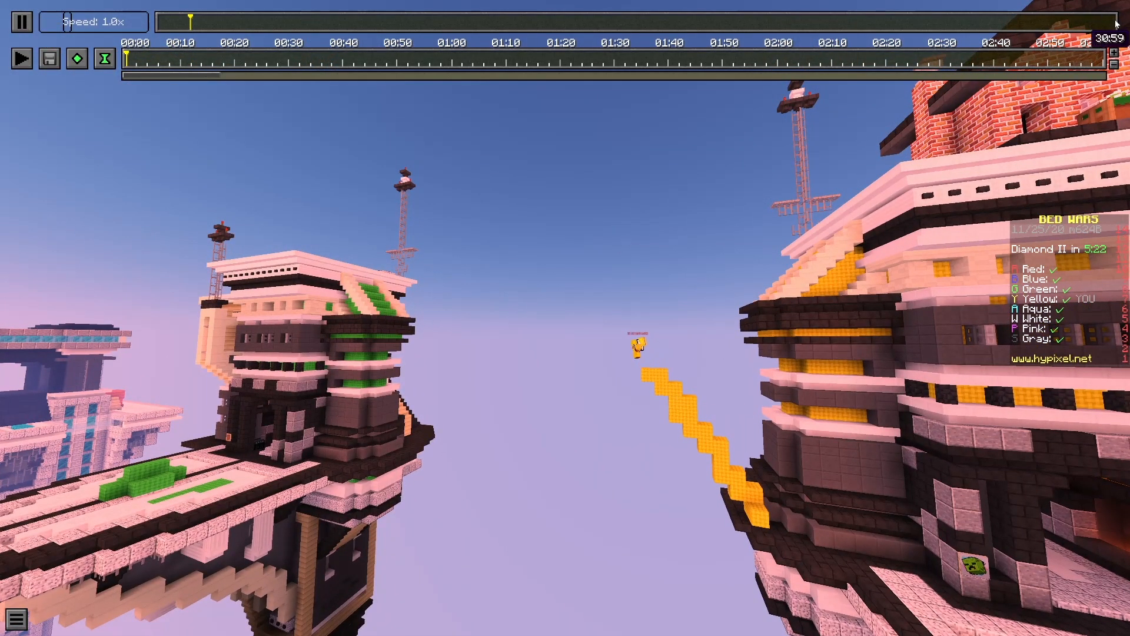
key("s")
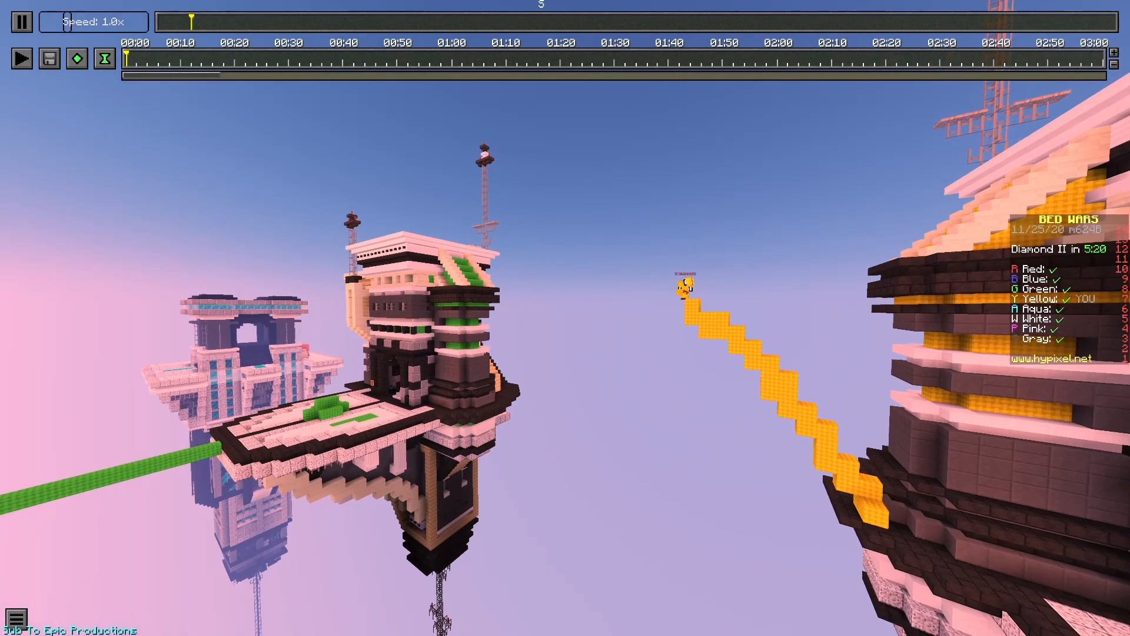
key("w")
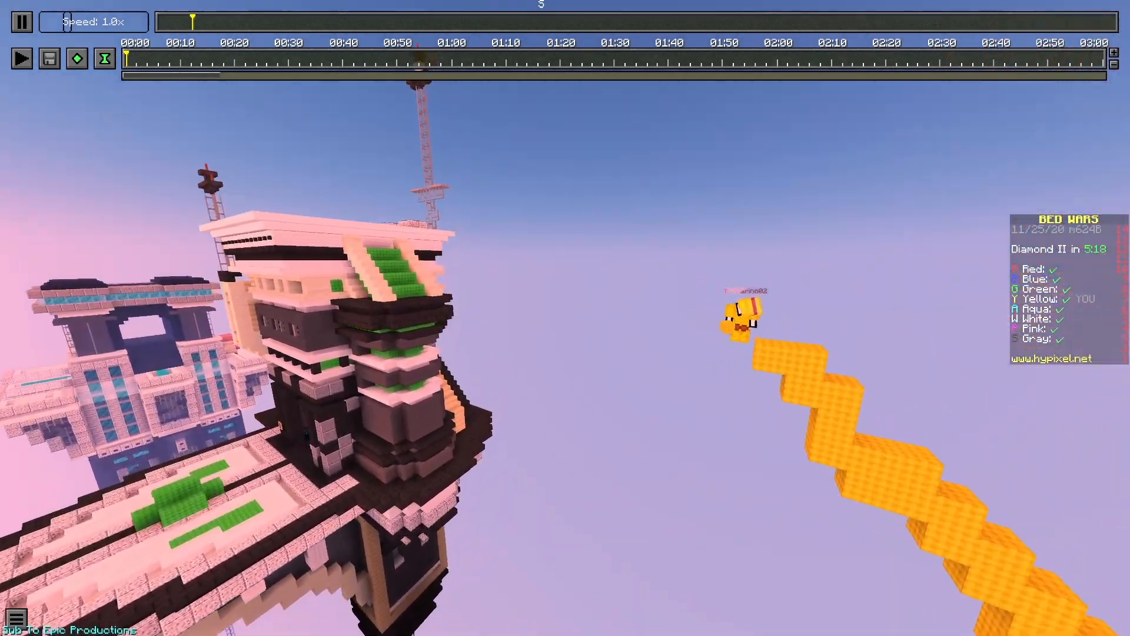
key("s")
key("w")
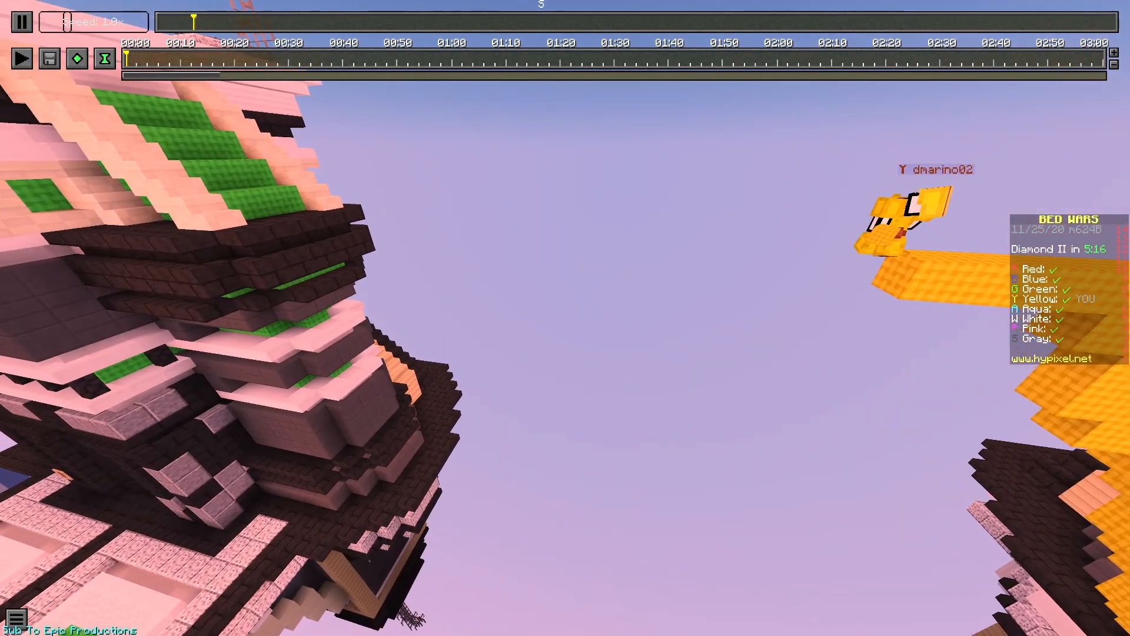
key("s")
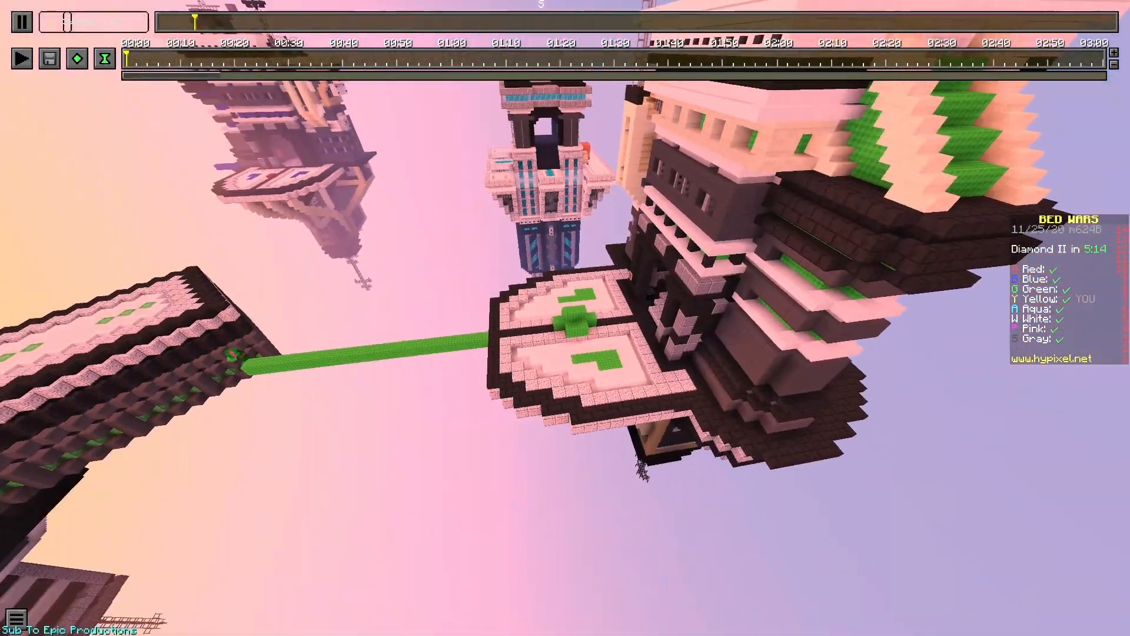
key("w")
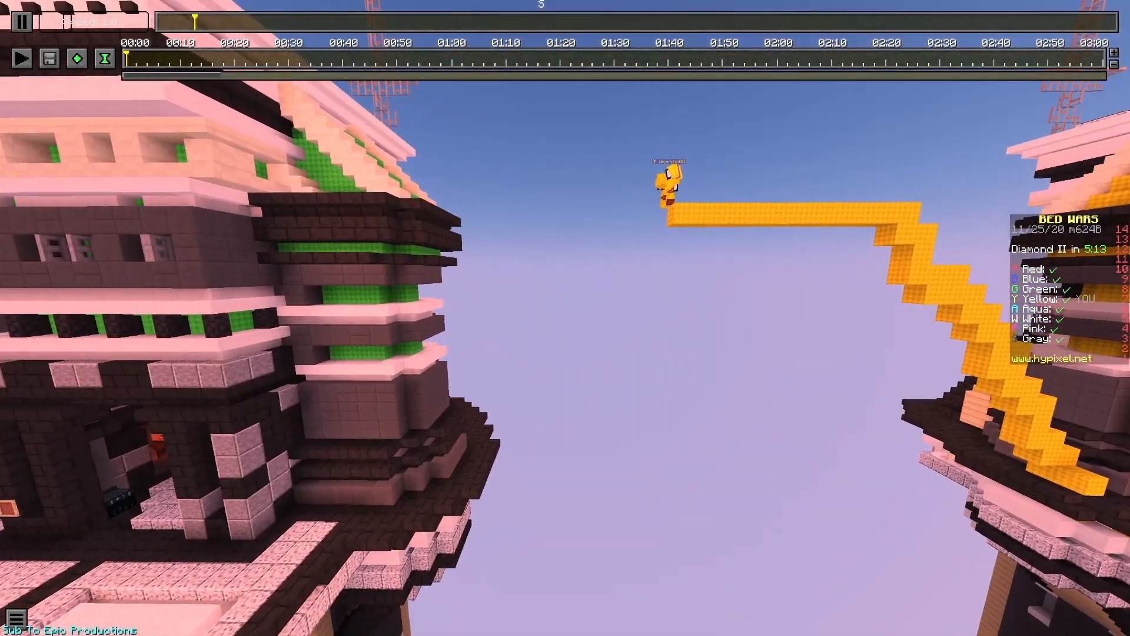
key("d")
key("t")
Step: Scrub the replay past 02:45 to the fight in the green base and bring the camera to the two players
left_click(201, 23)
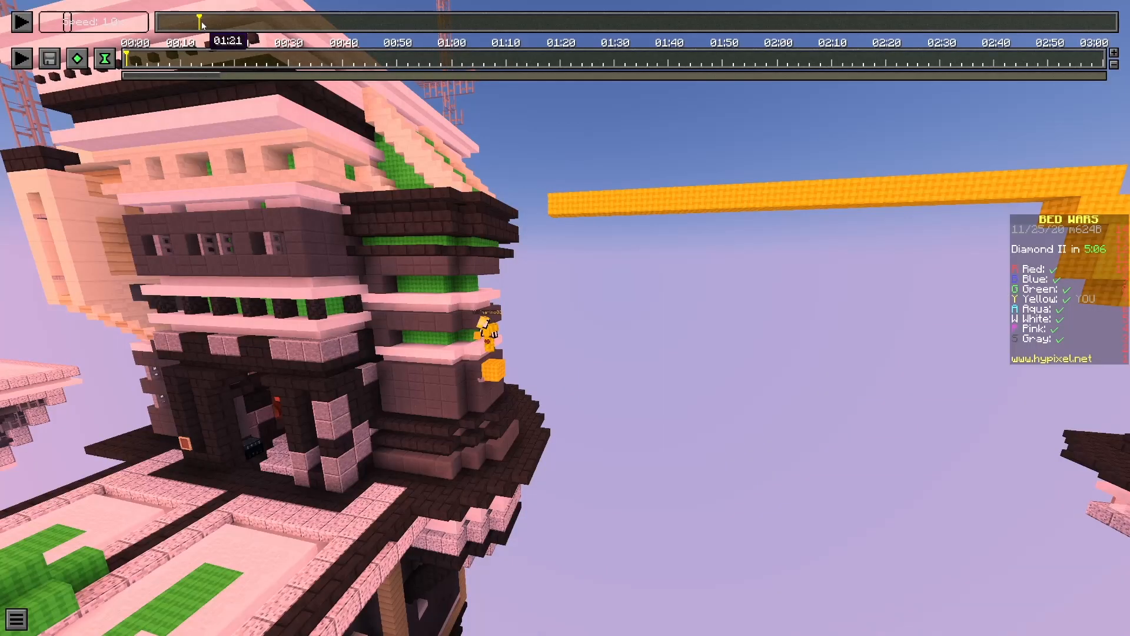
left_click(210, 24)
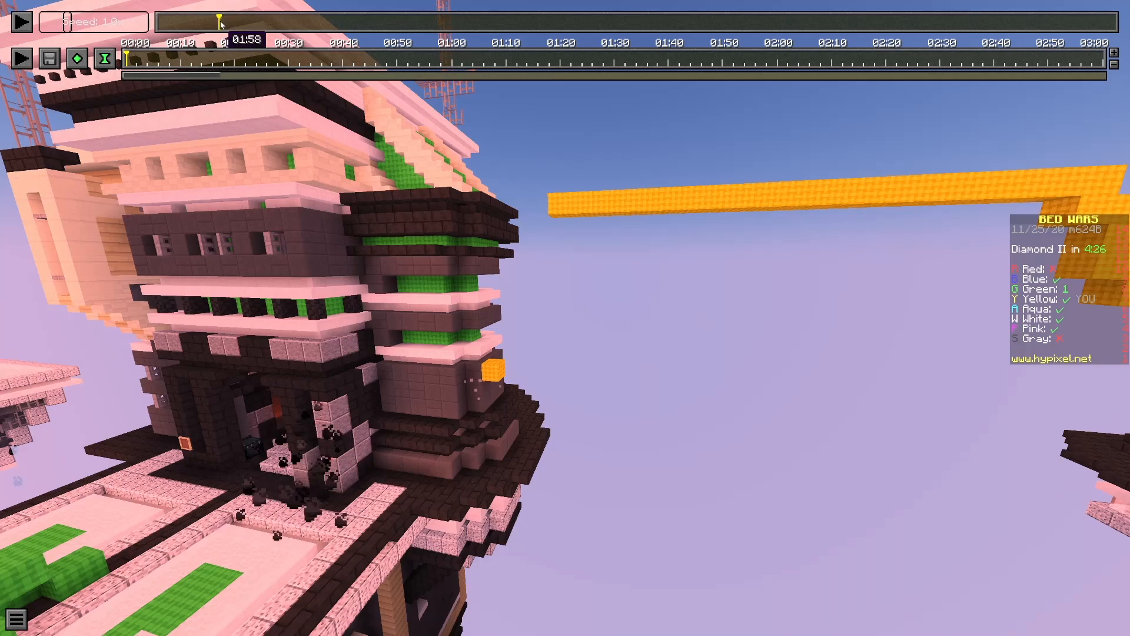
key("Escape")
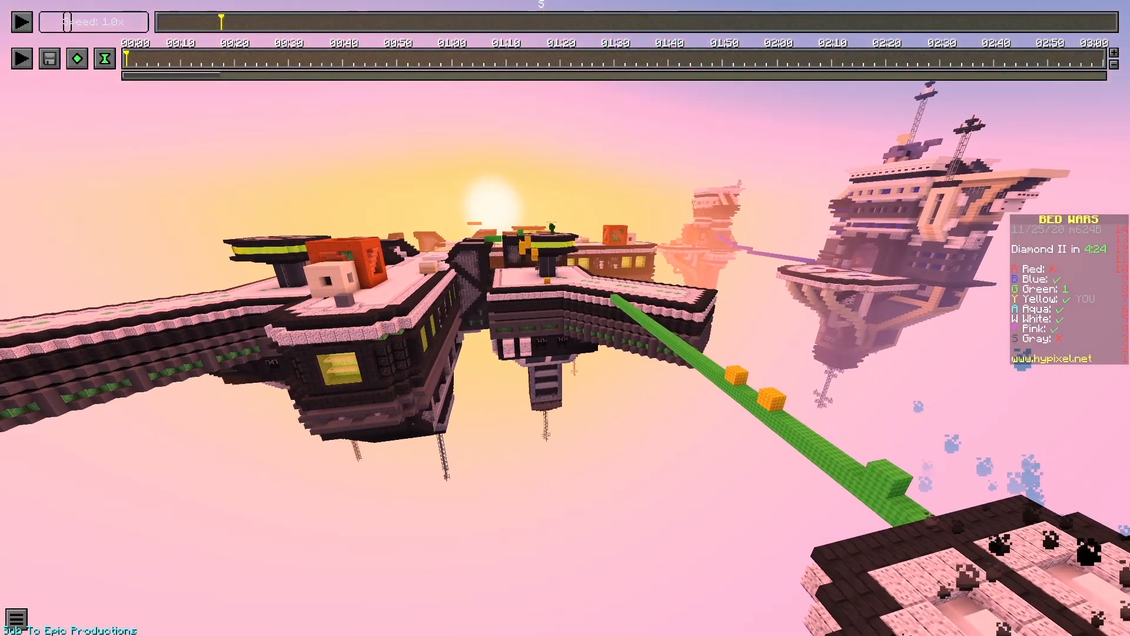
key("t")
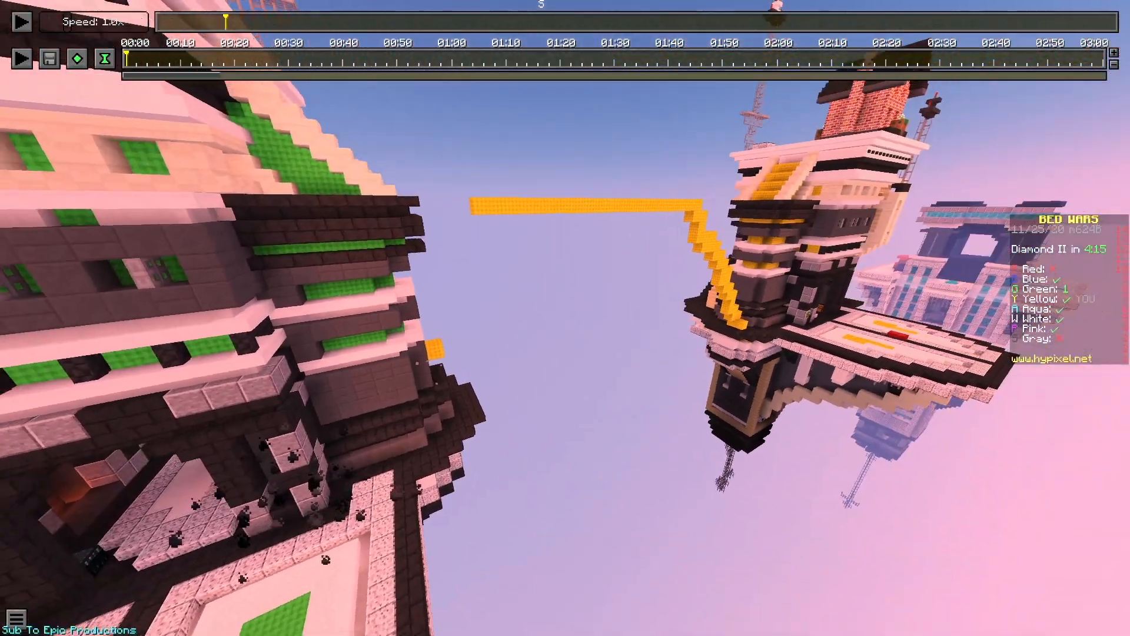
key("t")
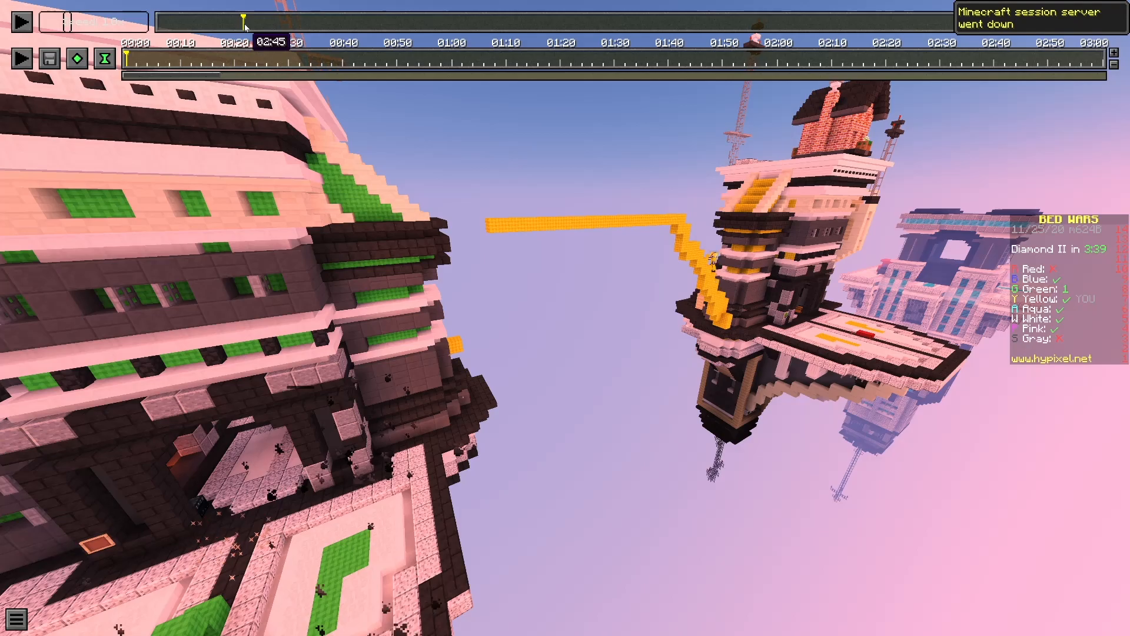
key("p")
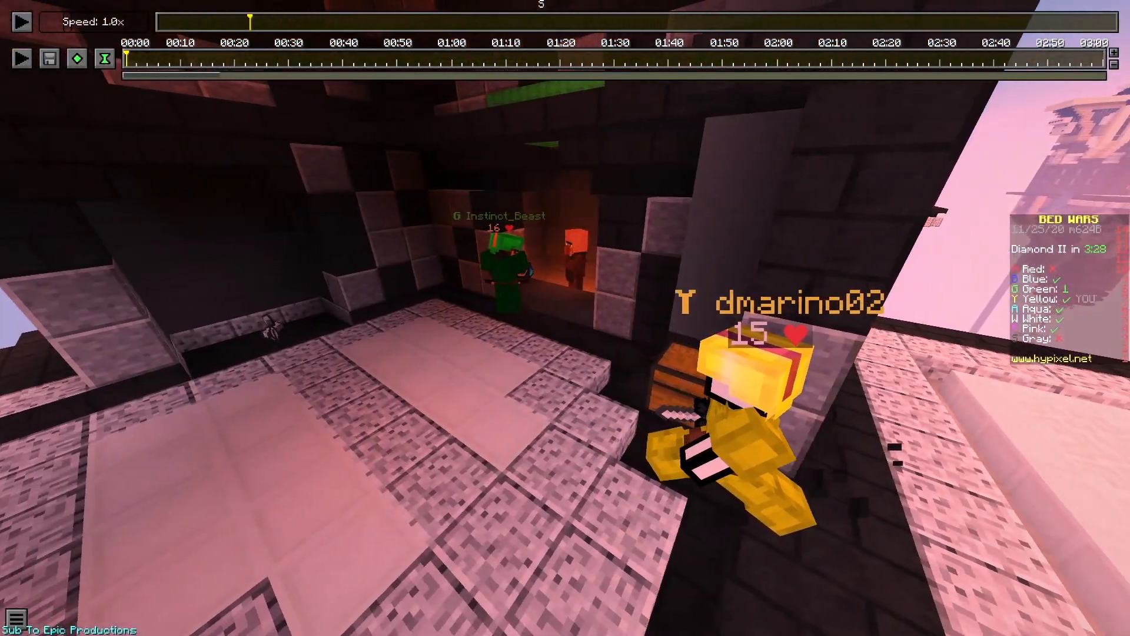
Step: Circle the camera around the paused yellow and green players inside the green base, tilting the view to try angles
key("Escape")
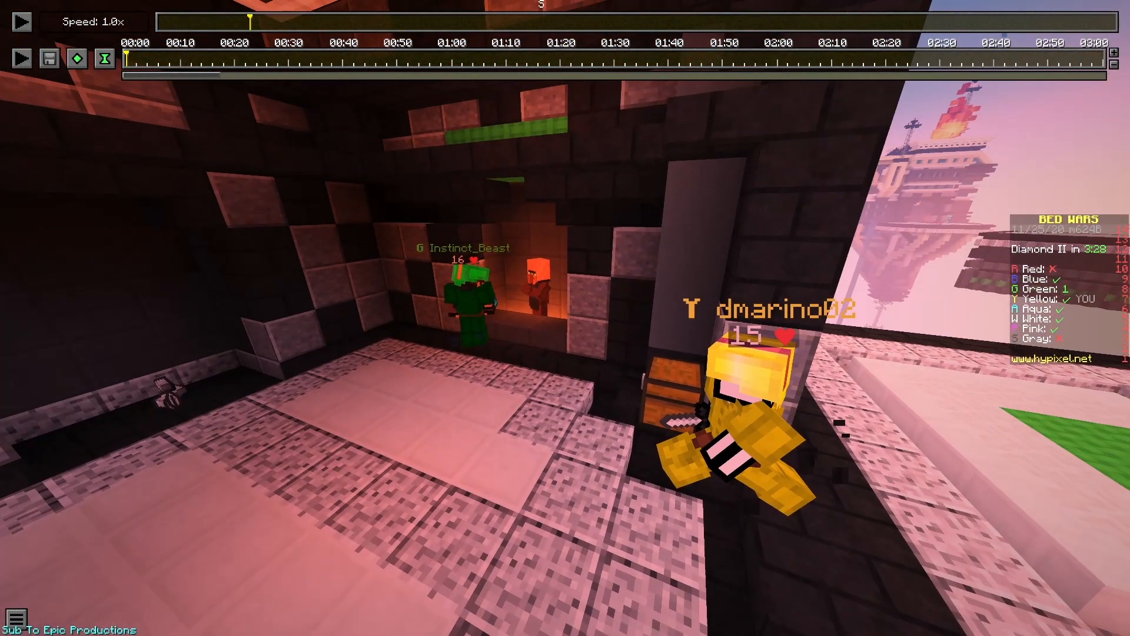
key("l")
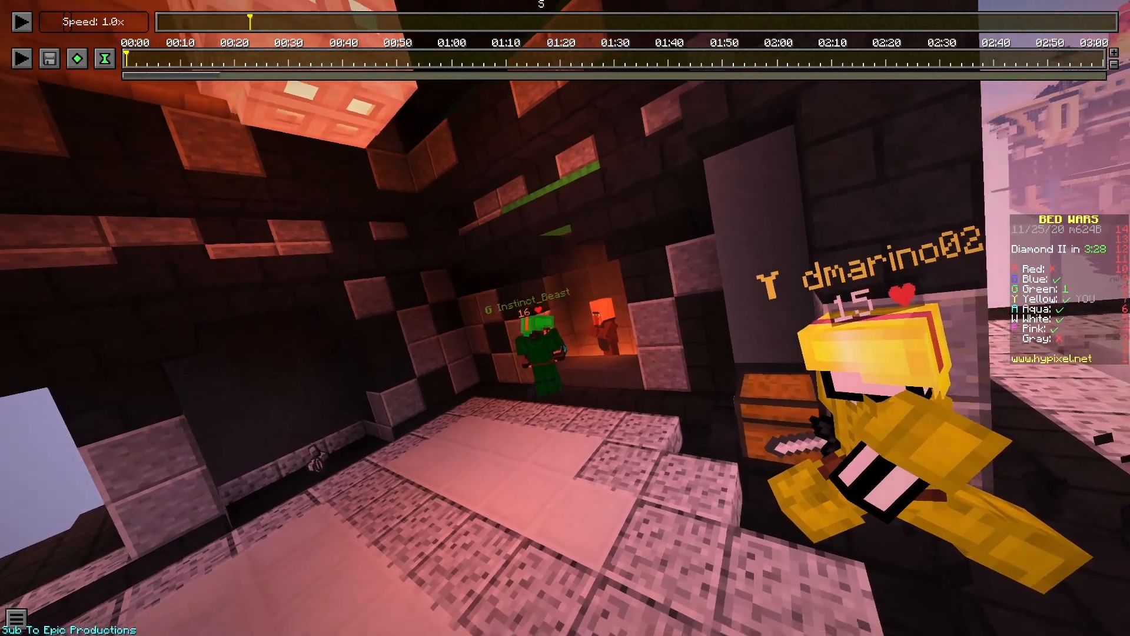
key("d")
key("l")
key("a")
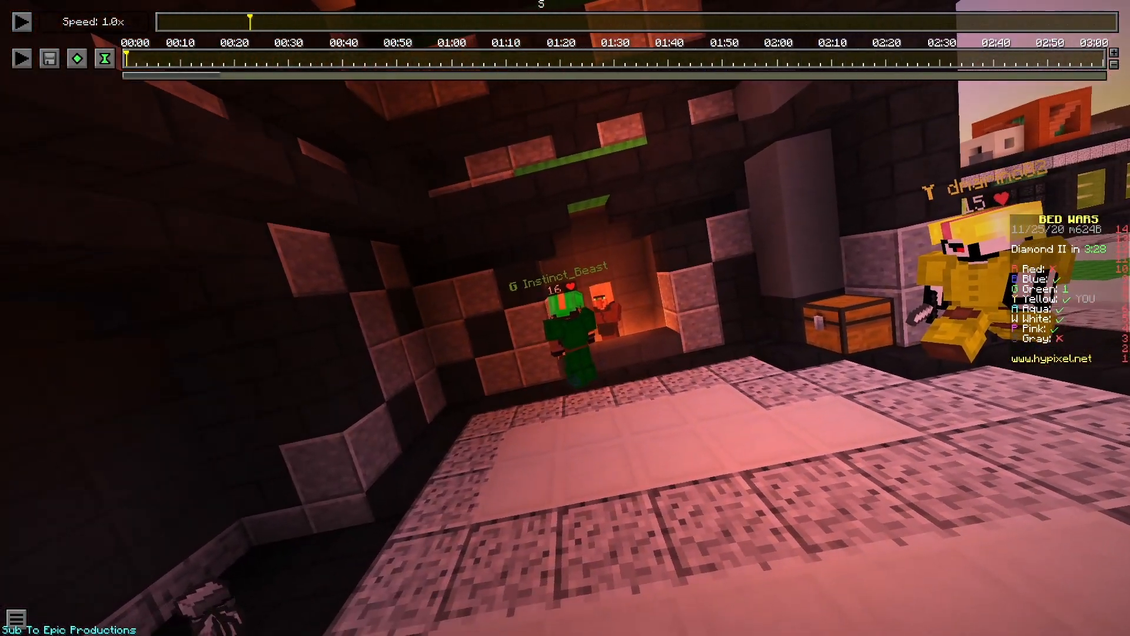
key("d")
key("j")
key("d")
key("j")
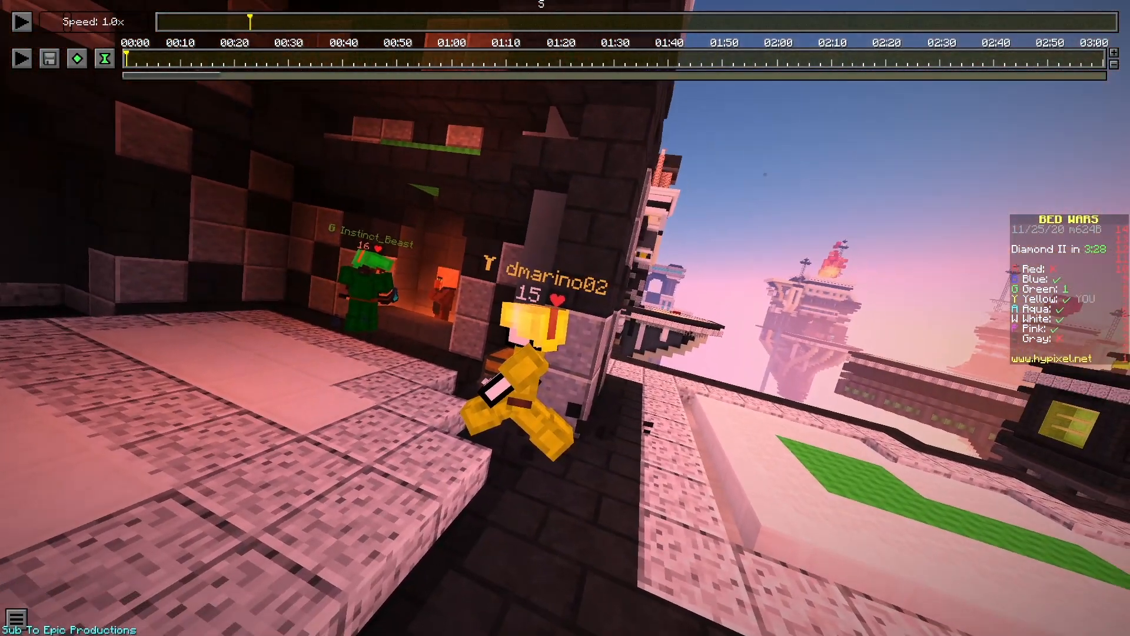
Step: Frame the yellow player from a low tilted angle, add position and time keyframes at 00:00, and advance the replay about three seconds
key("w")
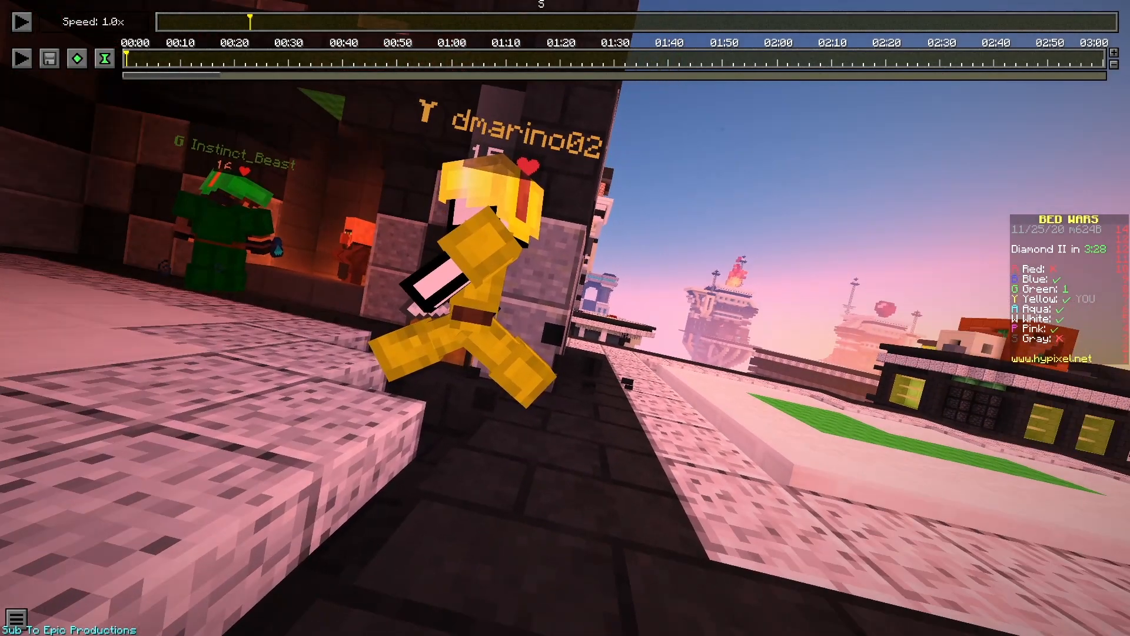
key("a")
key("a")
key("d")
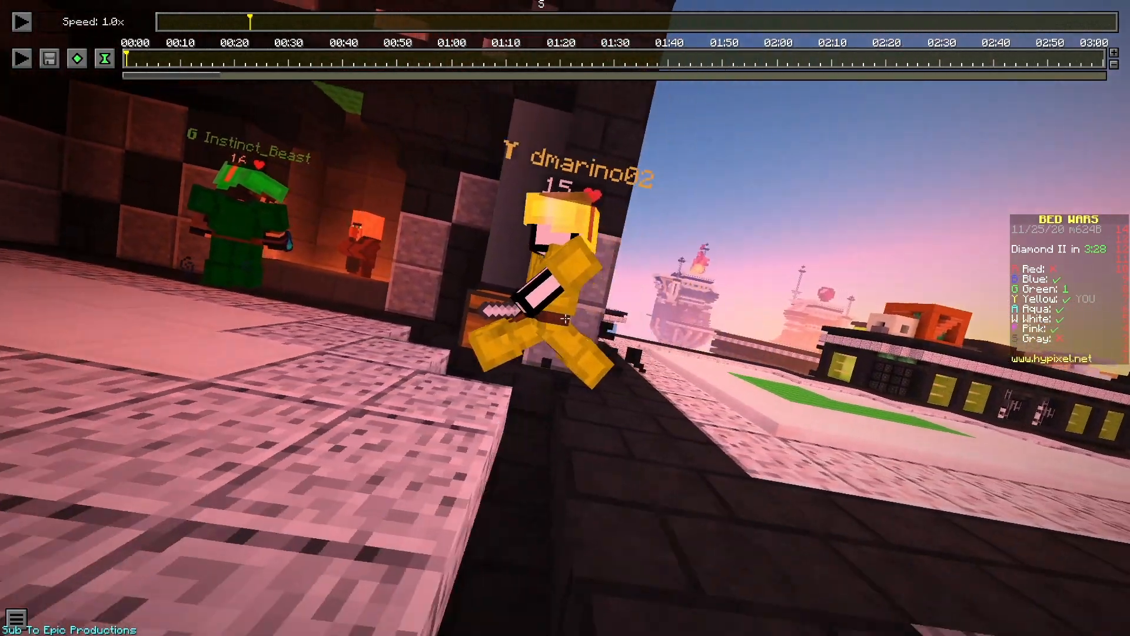
key("w")
key("a")
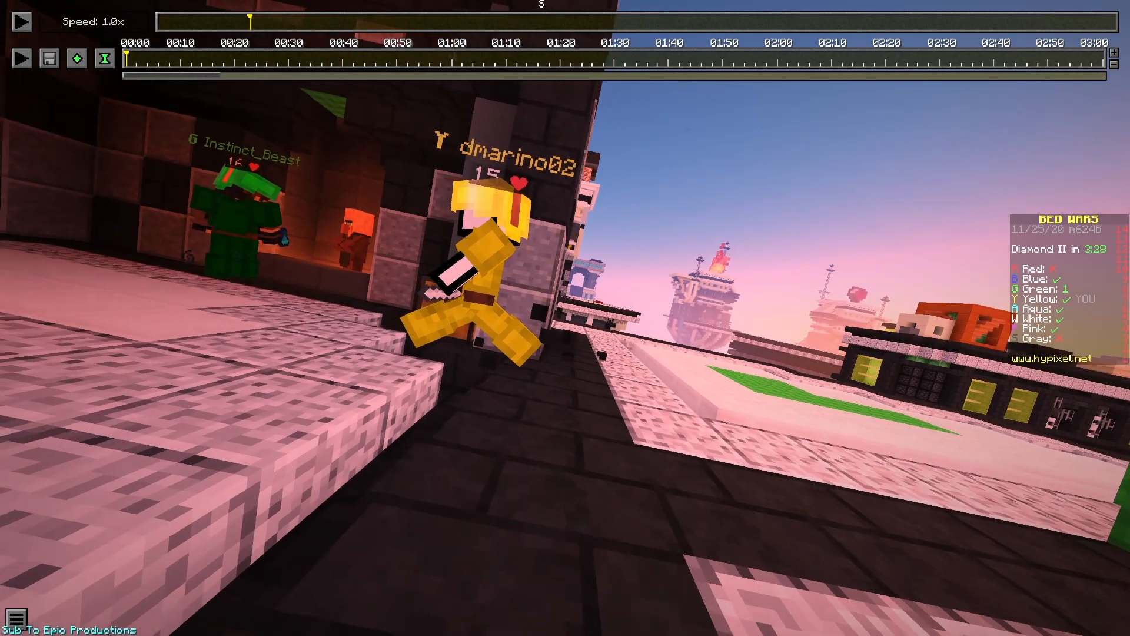
key("s")
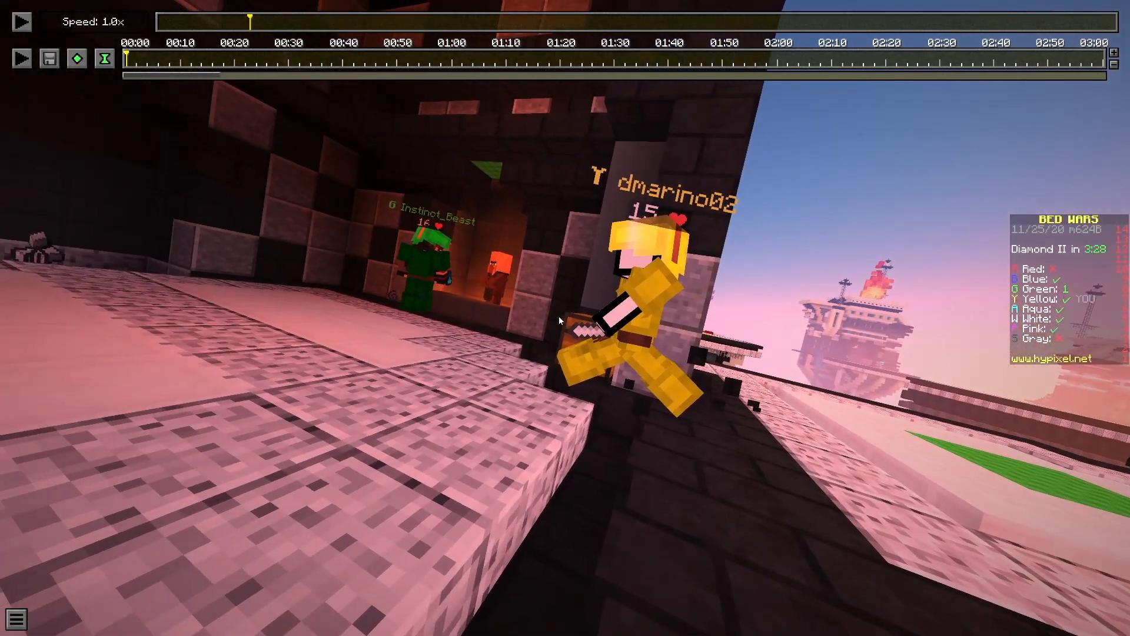
left_click(22, 23)
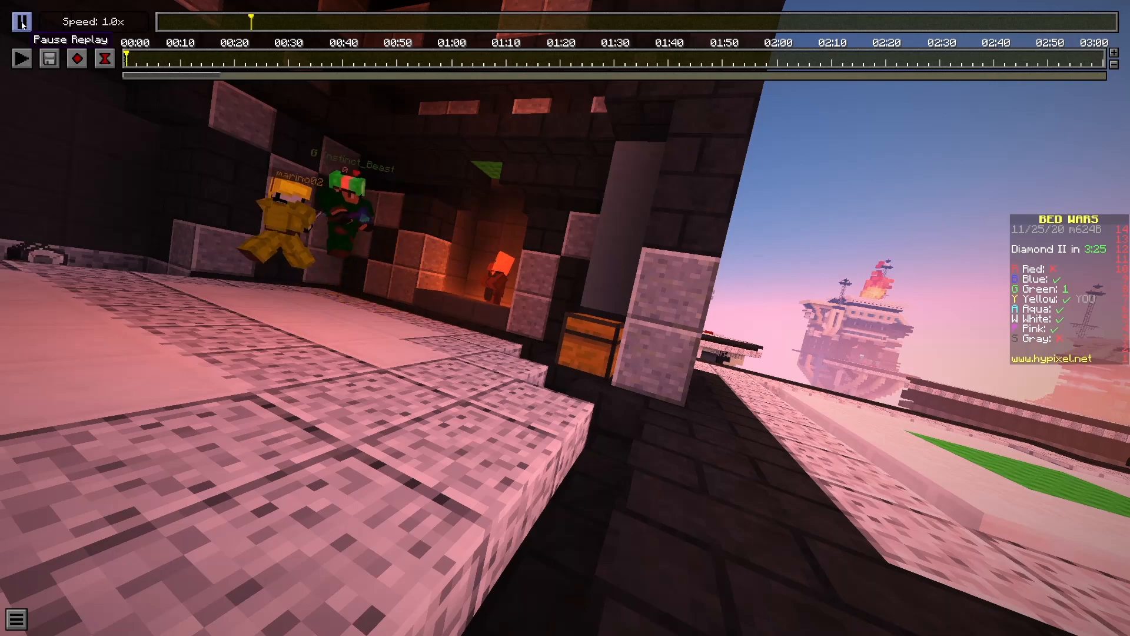
left_click(22, 23)
Step: Fly the camera into the green base close to the yellow player and add position and time keyframes at about 00:04
key("a")
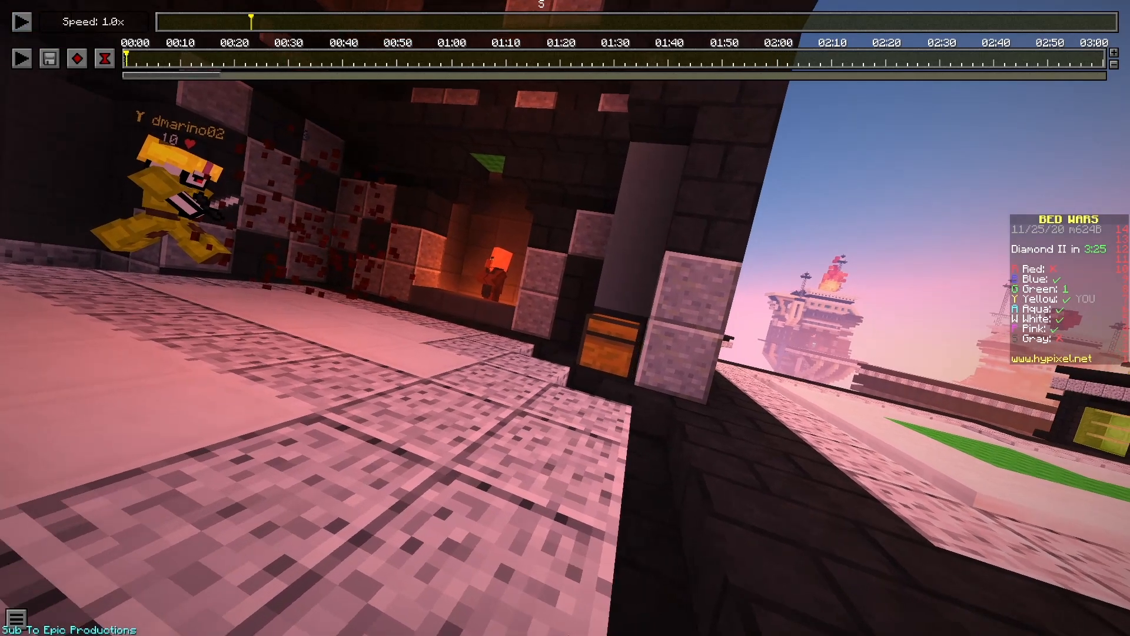
key("w")
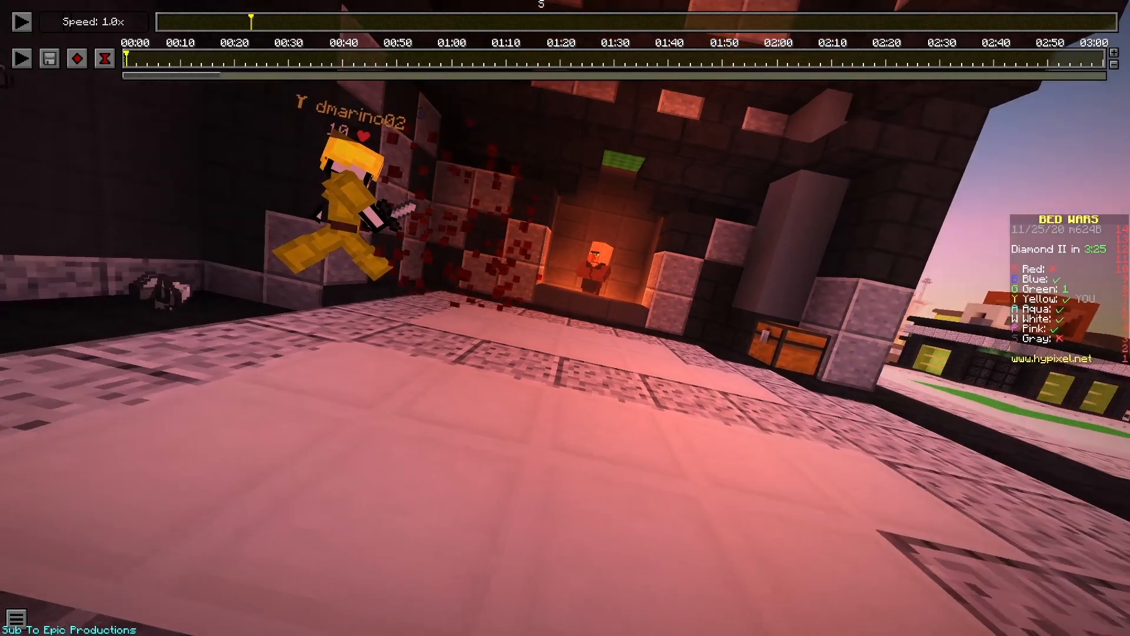
key("a")
key("w")
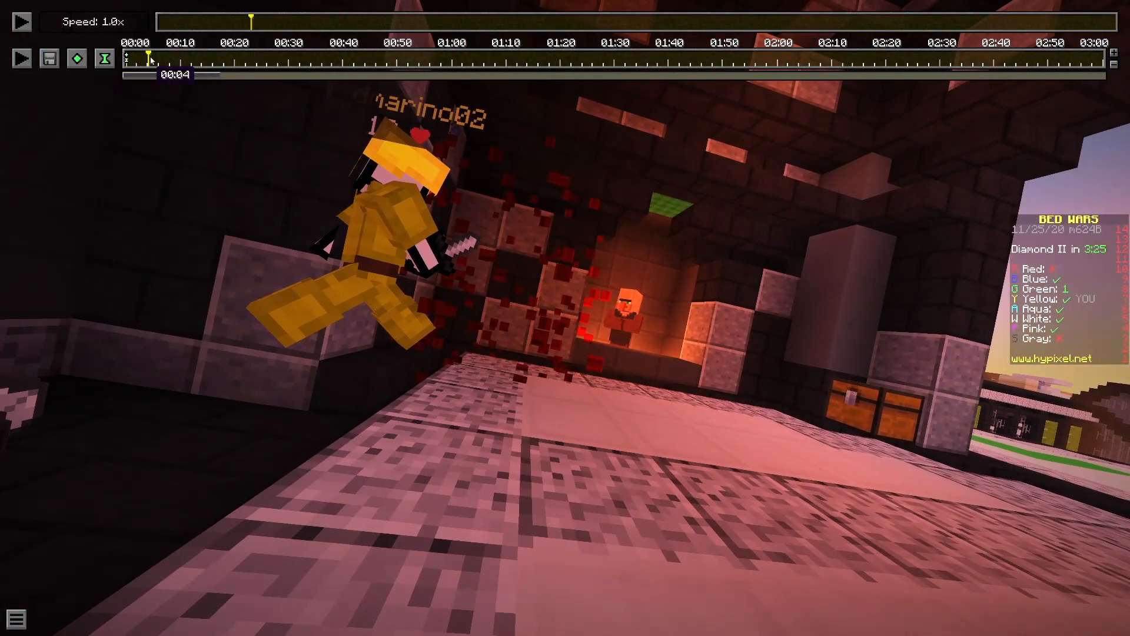
left_click(86, 63)
left_click(97, 61)
Step: Play the two-keyframe fight camera path and open its render settings
left_click(21, 58)
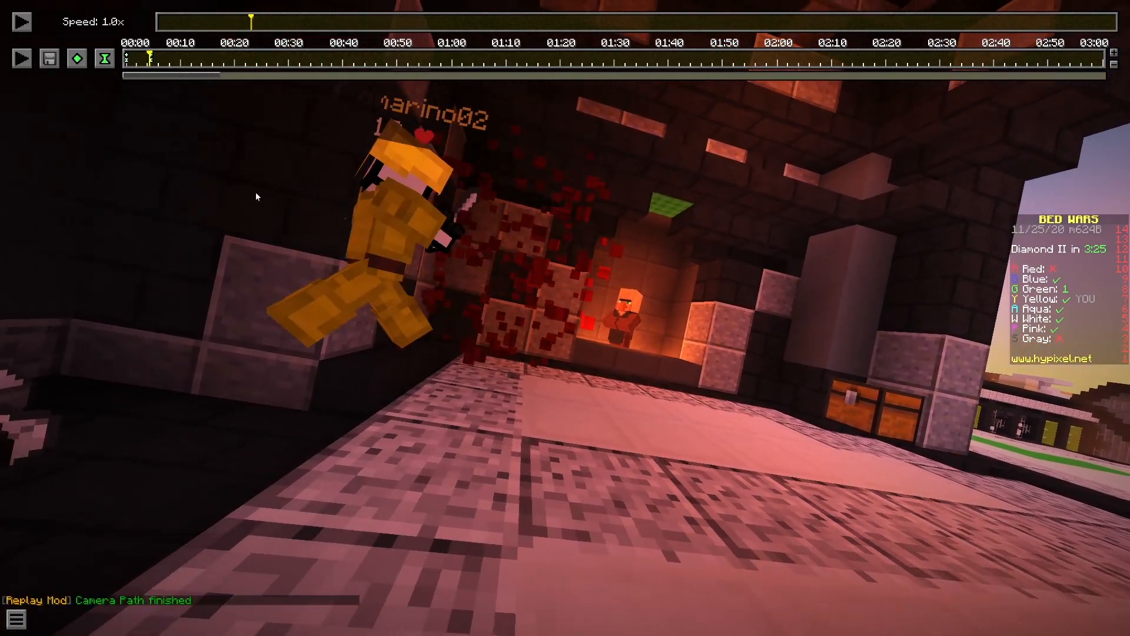
left_click(58, 63)
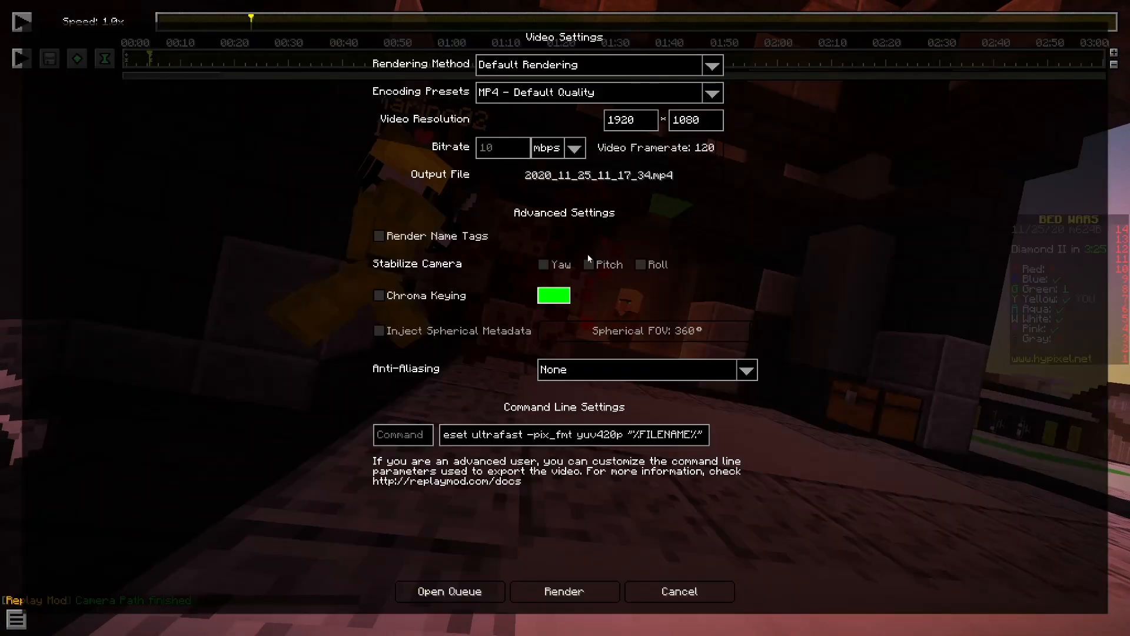
Step: Name the output file fight1.mp4 and render the fight camera path
left_click(563, 180)
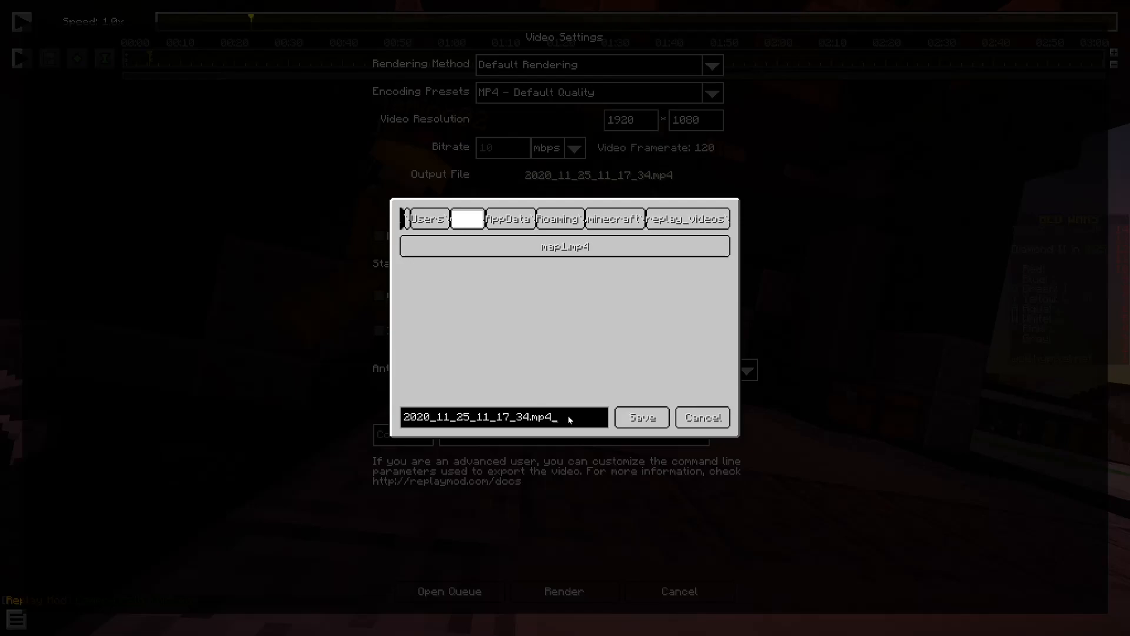
key("BackSpace")
key("BackSpace")
key("BackSpace")
key("BackSpace")
key("BackSpace")
key("BackSpace")
key("BackSpace")
key("BackSpace")
key("BackSpace")
key("BackSpace")
key("BackSpace")
key("BackSpace")
key("BackSpace")
key("BackSpace")
key("BackSpace")
key("BackSpace")
key("BackSpace")
key("BackSpace")
key("BackSpace")
type("fight1")
key("Return")
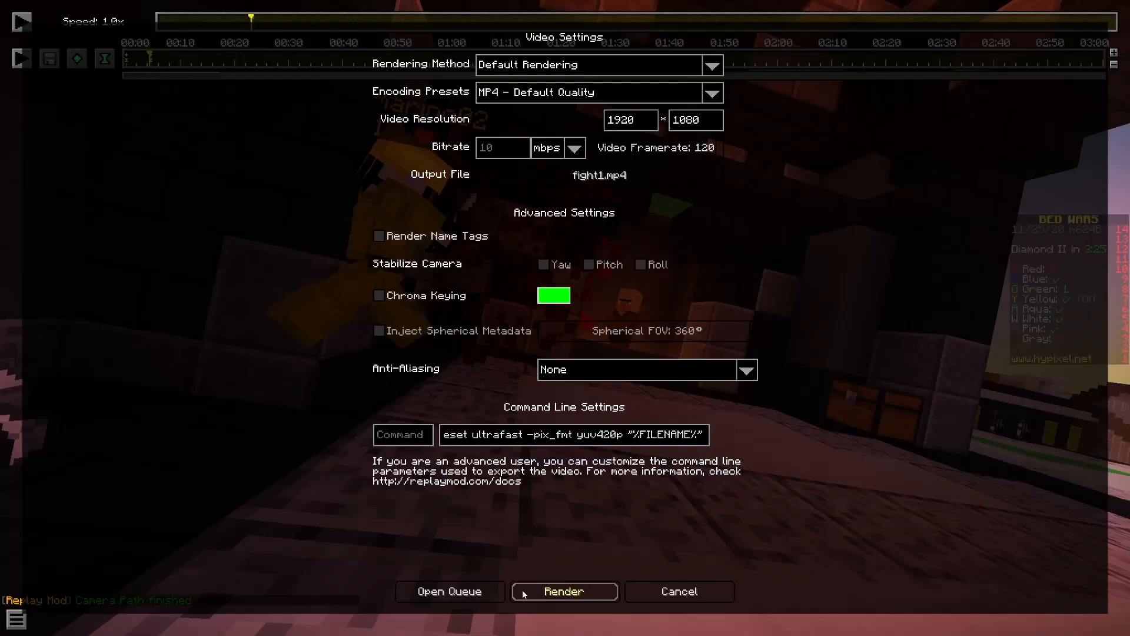
left_click(523, 592)
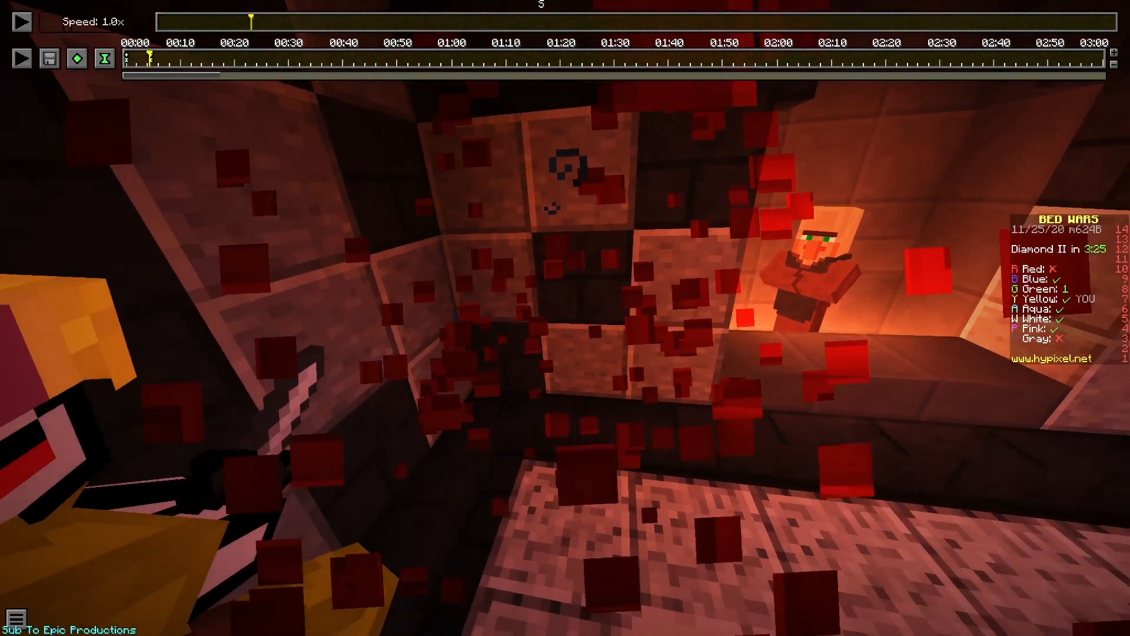
Step: Back the camera away from the yellow player, remove the old fight keyframes and return the keyframe timeline to 00:00
key("s")
key("t")
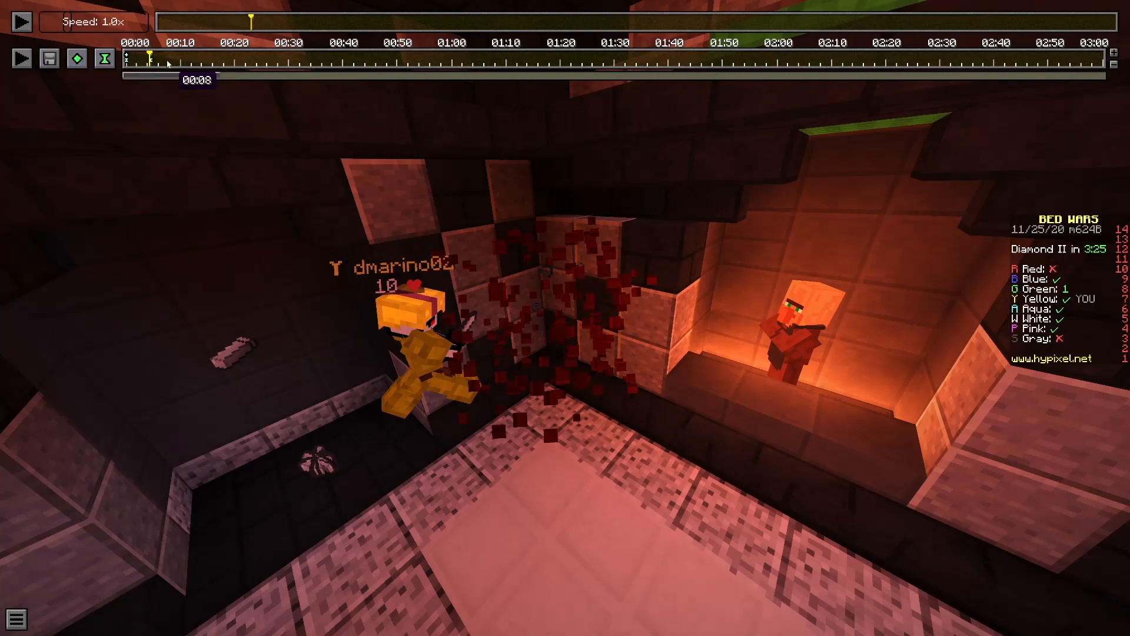
left_click(134, 58)
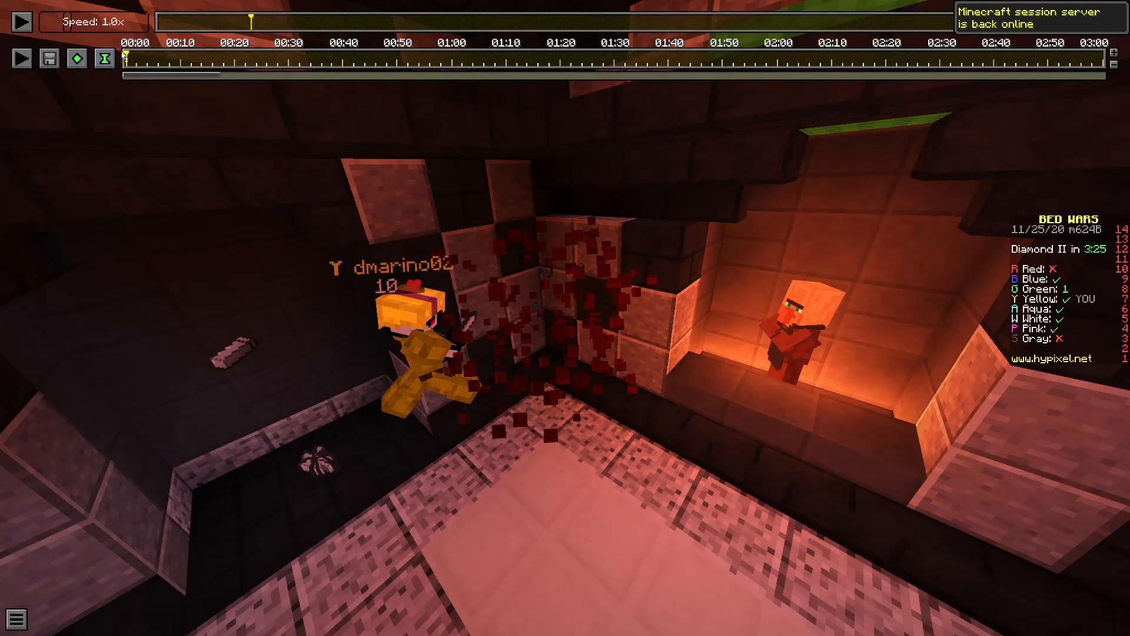
left_click(127, 60)
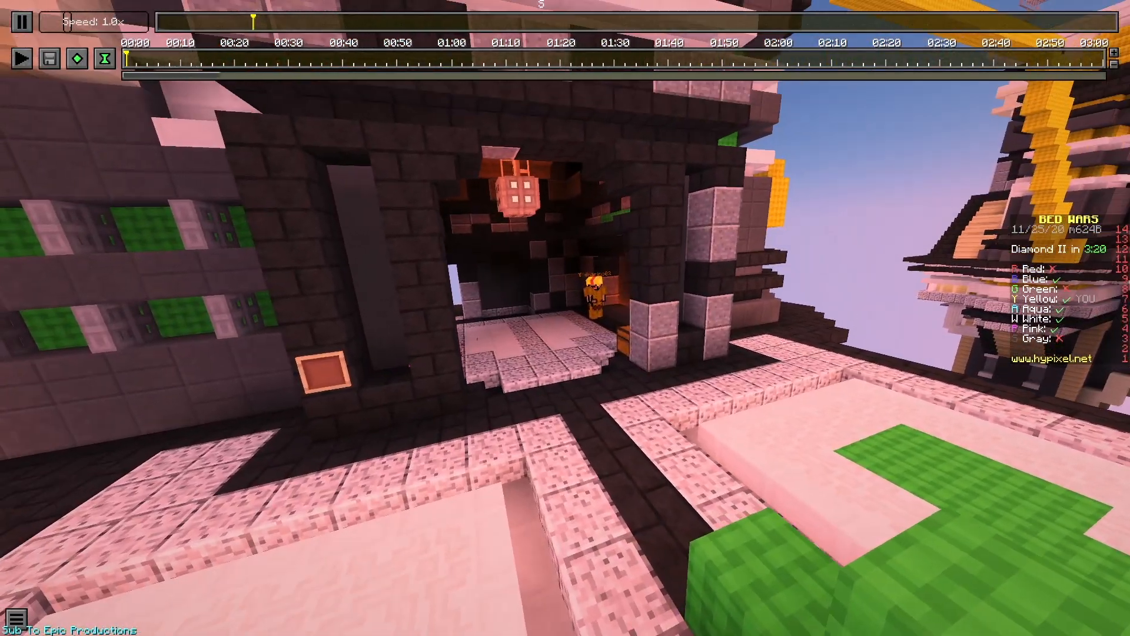
Step: Open the player overview and spectate the yellow team's player
key("p")
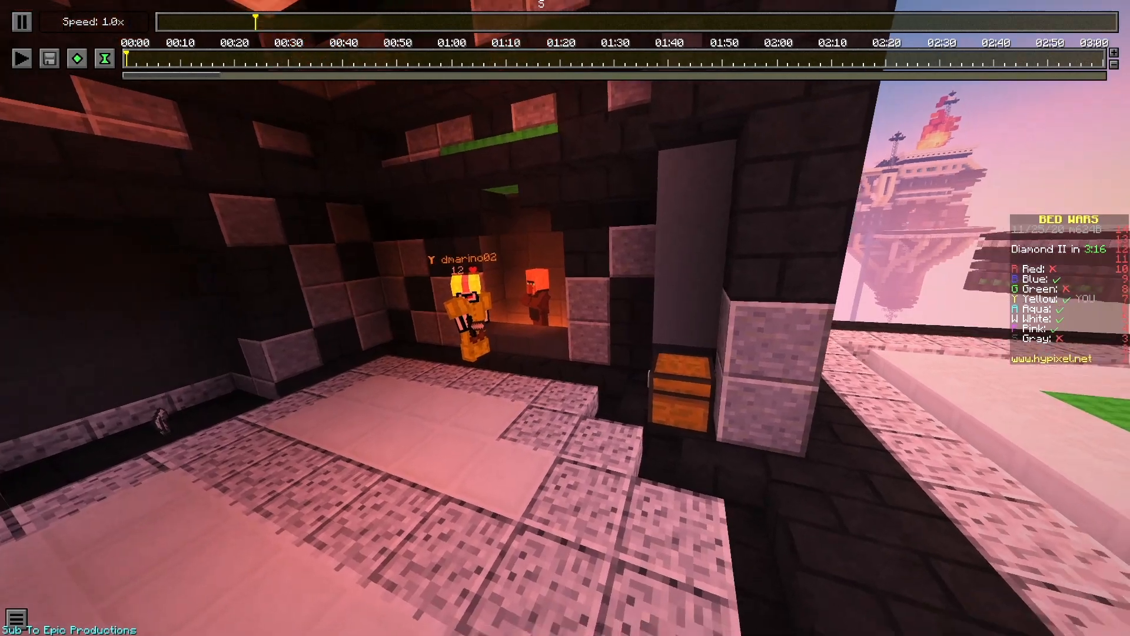
key("b")
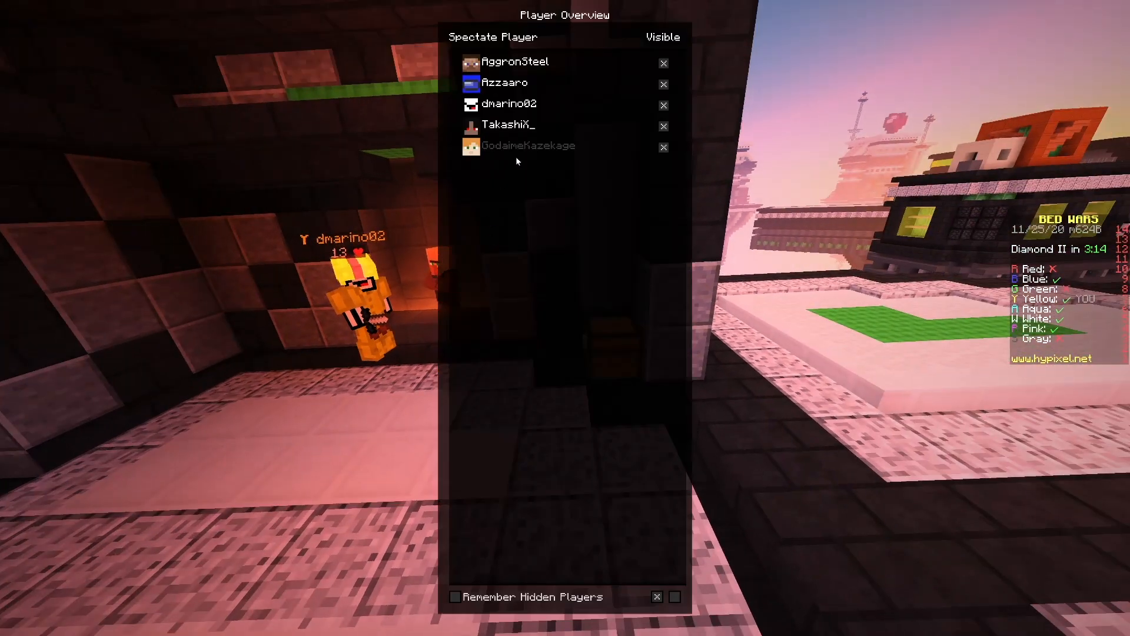
left_click(499, 104)
key("Escape")
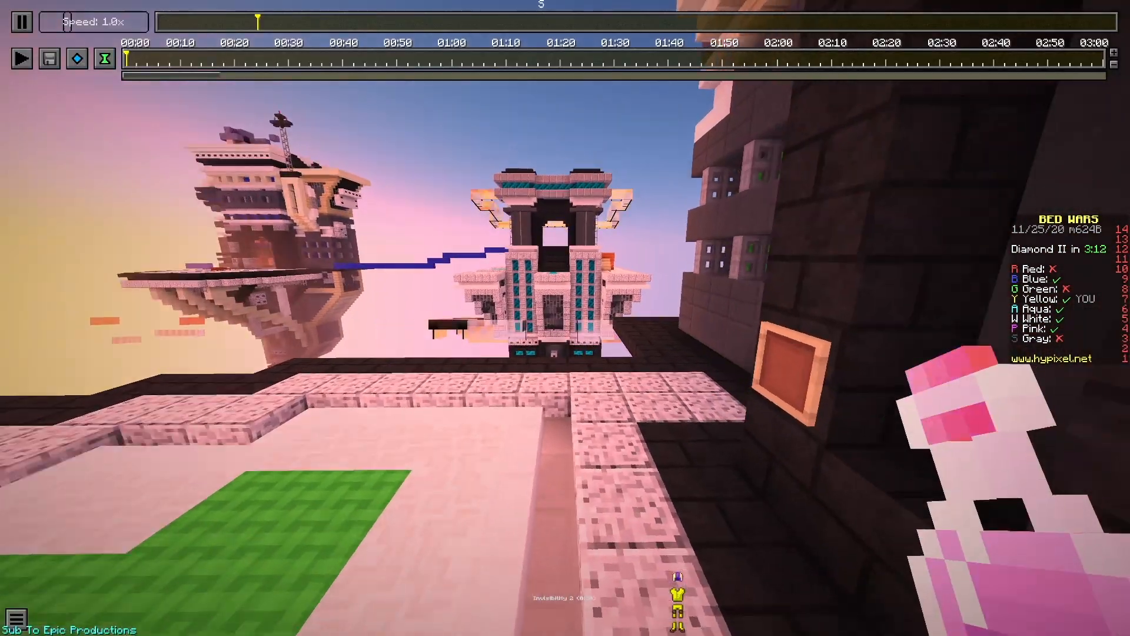
Step: Pause the replay and skip ahead to the yellow and blue players' fight in the green base
key("t")
left_click(263, 23)
left_click_drag(262, 23, 270, 22)
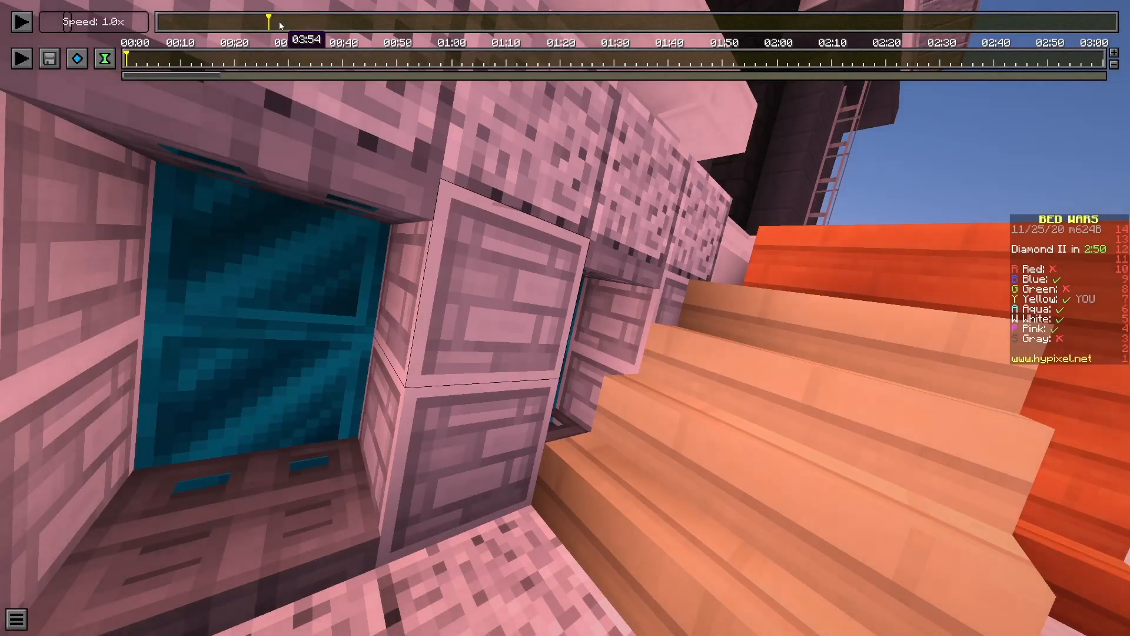
left_click(273, 26)
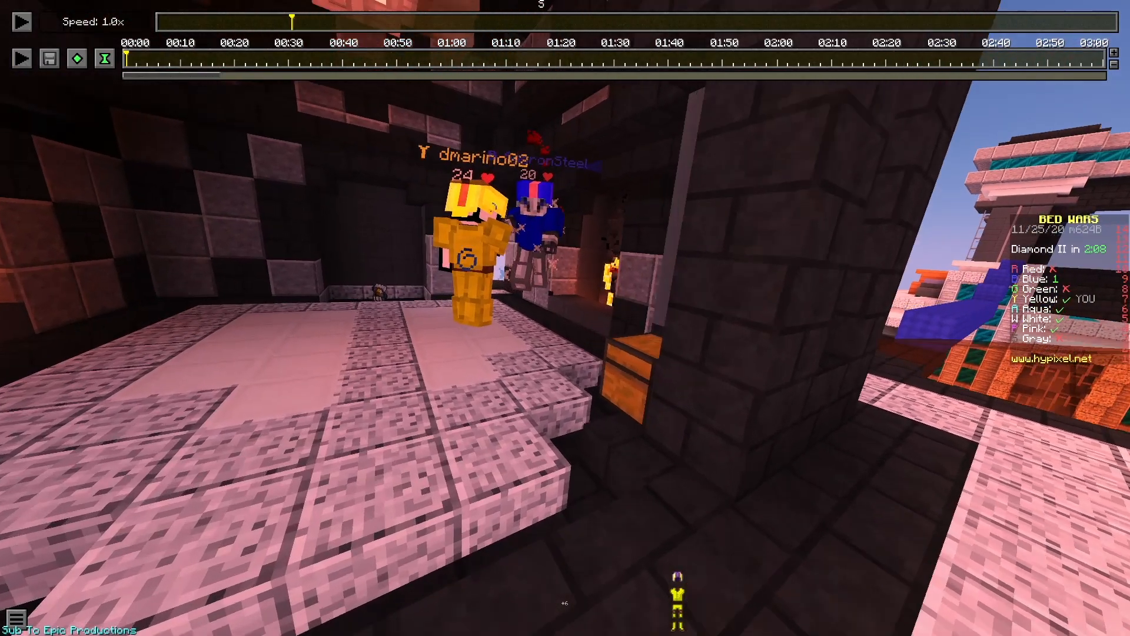
Step: Frame the yellow and blue players from a low angle, add keyframes at 00:00, and run the replay until the blue player is defeated
key("w")
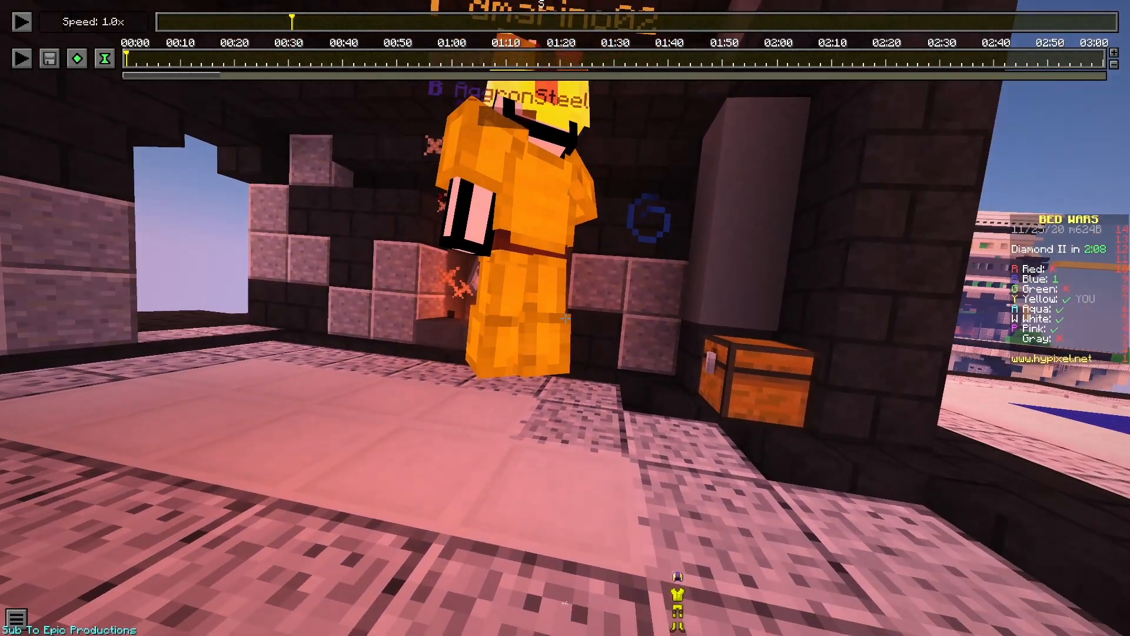
key("t")
left_click(77, 58)
left_click(22, 23)
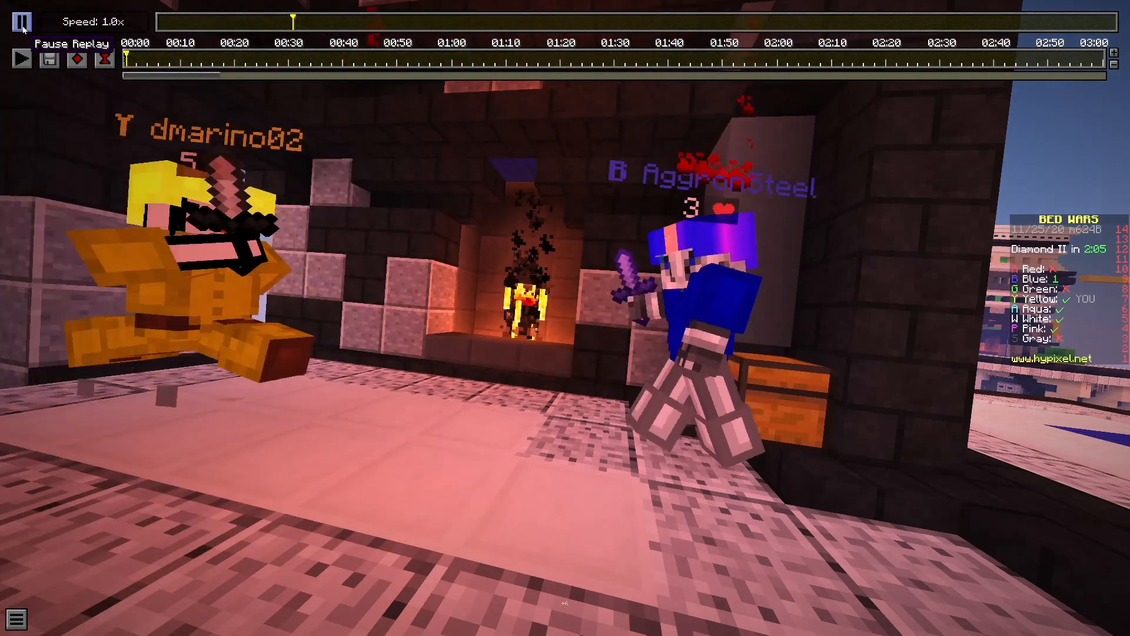
left_click(22, 24)
Step: Circle the camera around the yellow player and add position and time keyframes at about 00:03
key("t")
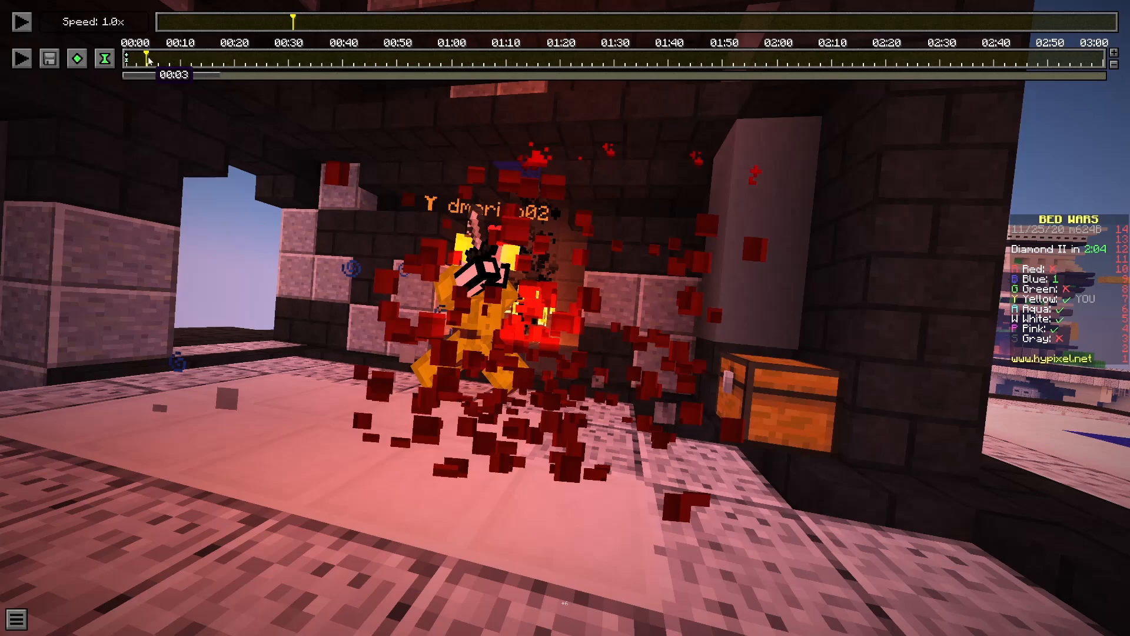
key("t")
key("a")
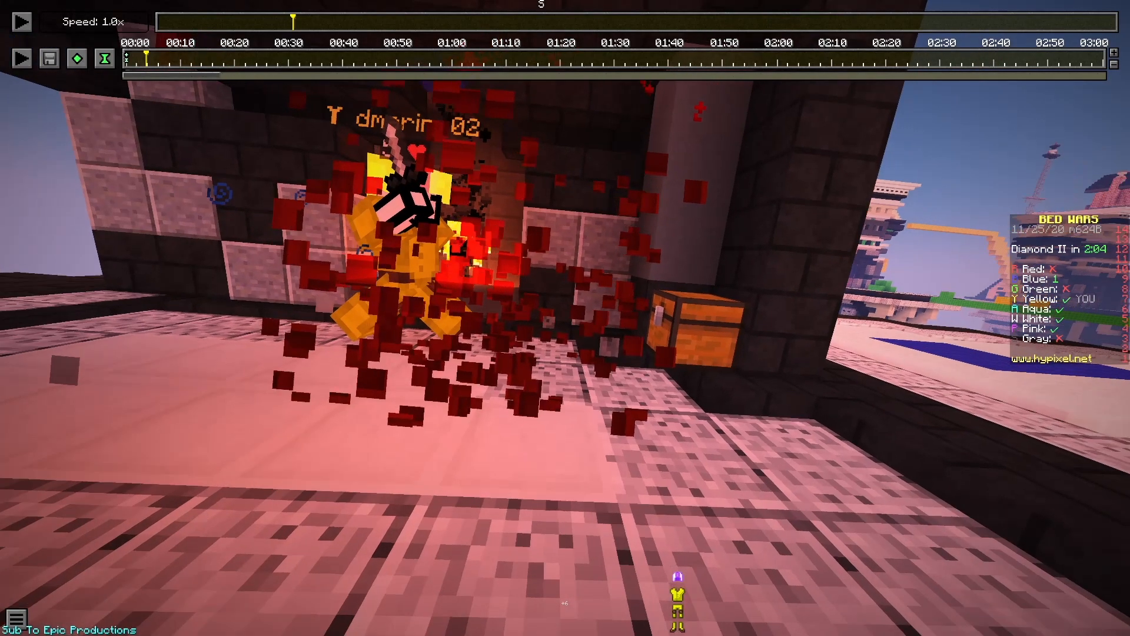
key("a")
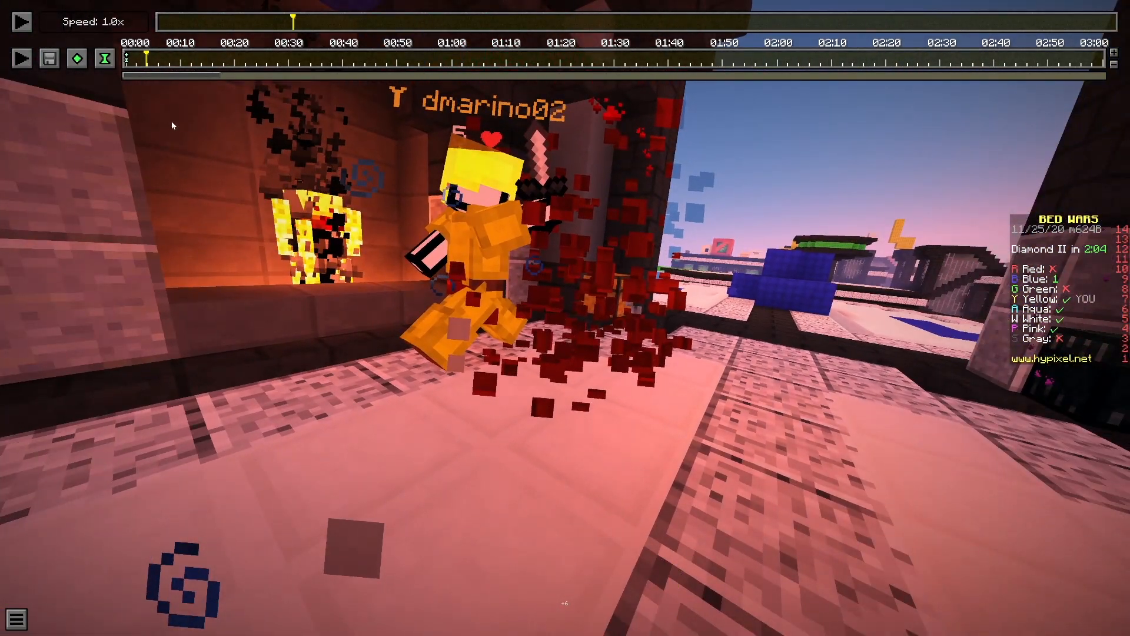
left_click(86, 63)
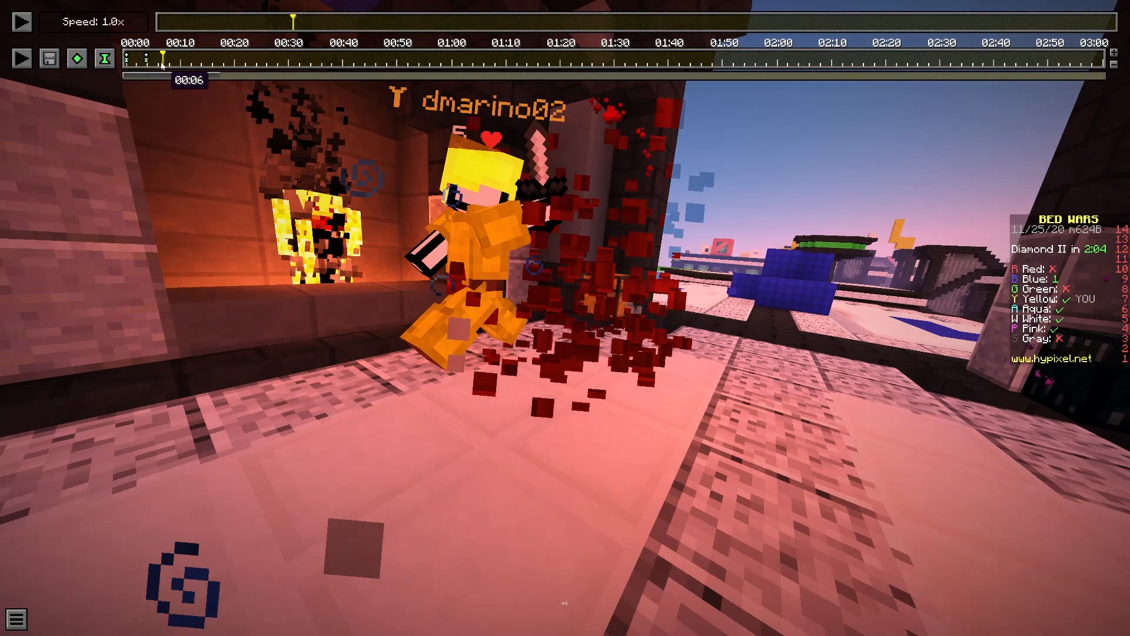
Step: Play the second fight camera path, open its render settings and clear the default output file name
left_click(21, 58)
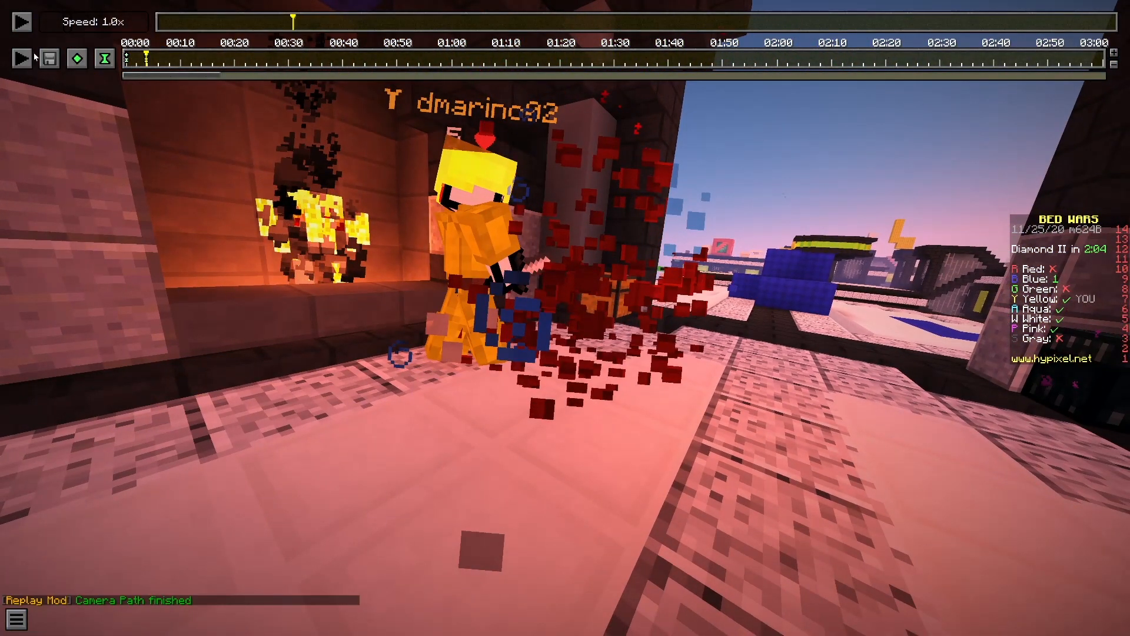
left_click(50, 59)
left_click(626, 181)
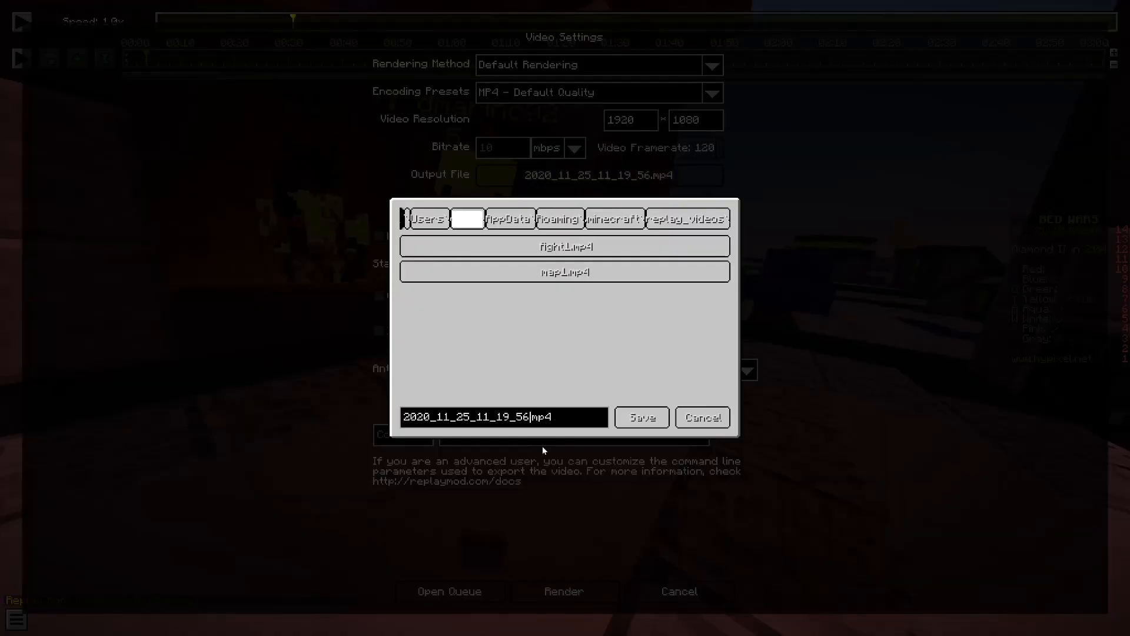
key("BackSpace")
key("BackSpace")
key("BackSpace")
key("BackSpace")
key("BackSpace")
key("BackSpace")
key("BackSpace")
key("BackSpace")
key("BackSpace")
key("BackSpace")
key("BackSpace")
key("BackSpace")
key("BackSpace")
key("BackSpace")
key("BackSpace")
key("BackSpace")
key("BackSpace")
key("BackSpace")
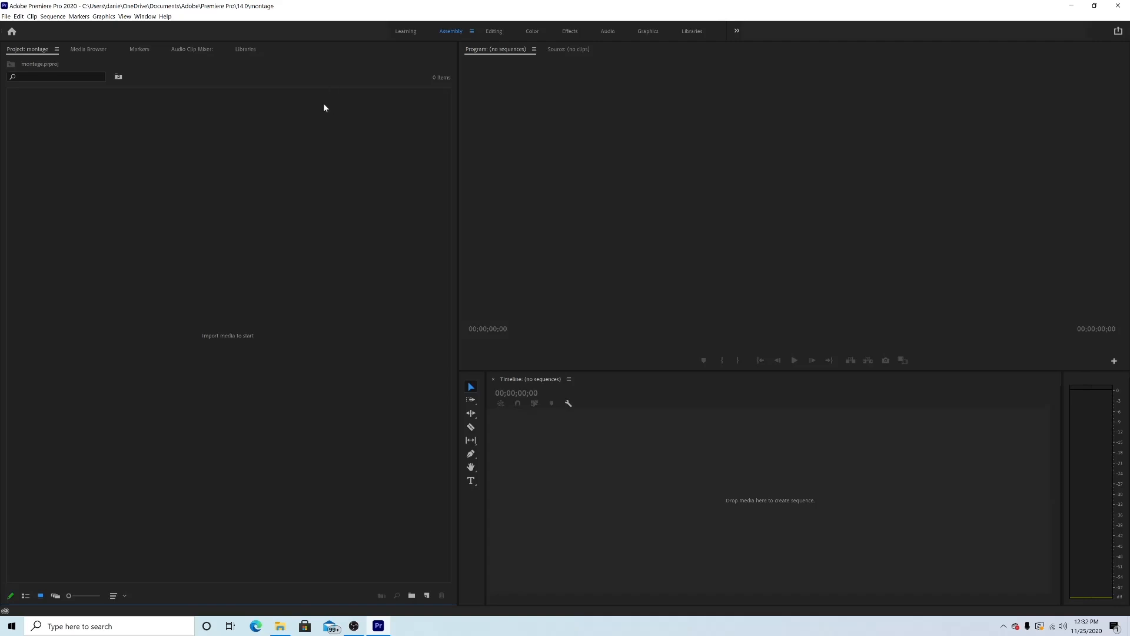
left_click(7, 16)
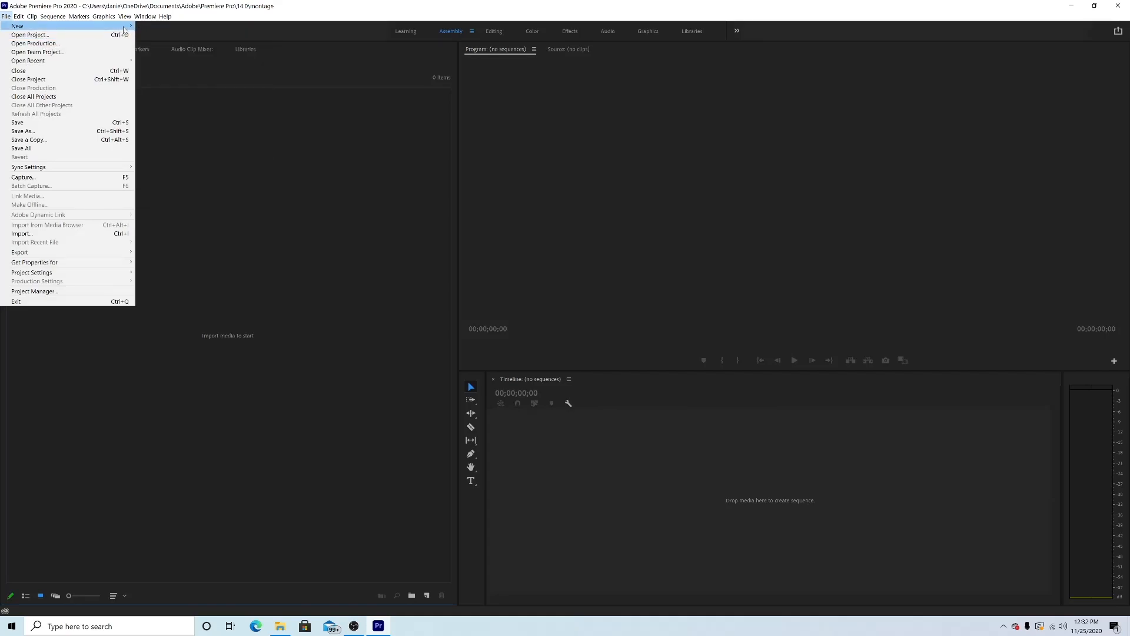
left_click(156, 27)
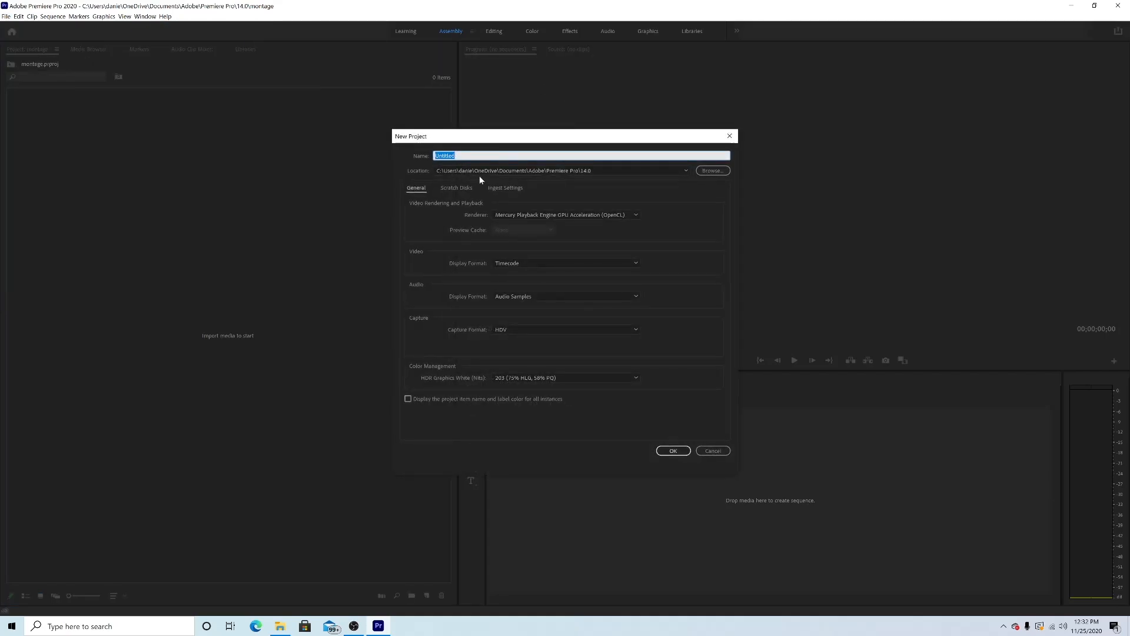
type("montage")
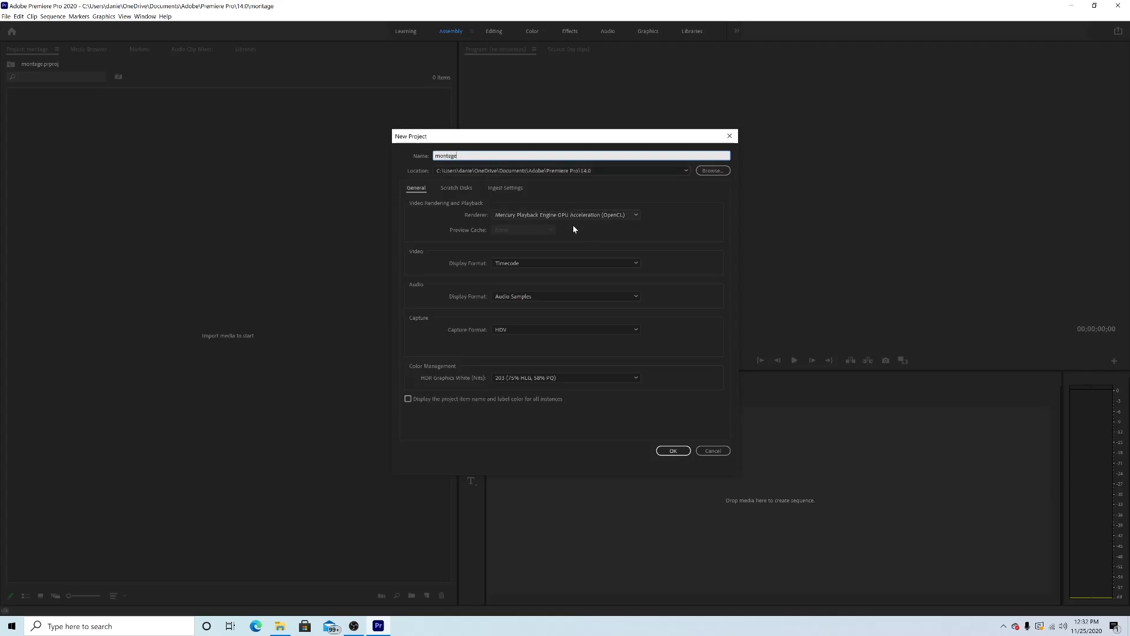
left_click(498, 214)
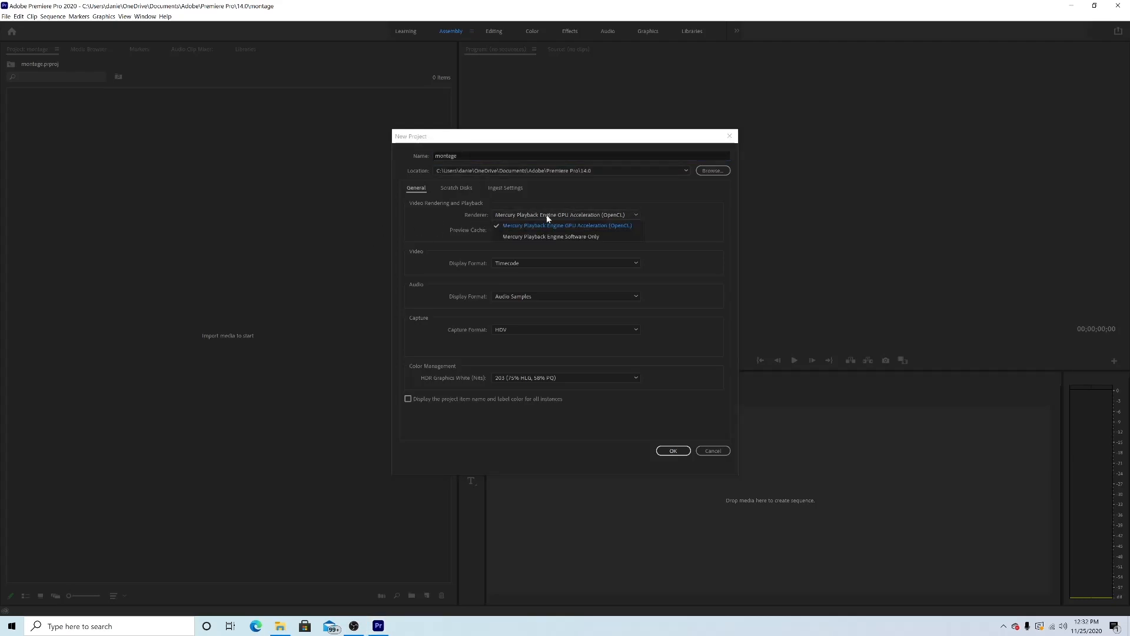
left_click(667, 215)
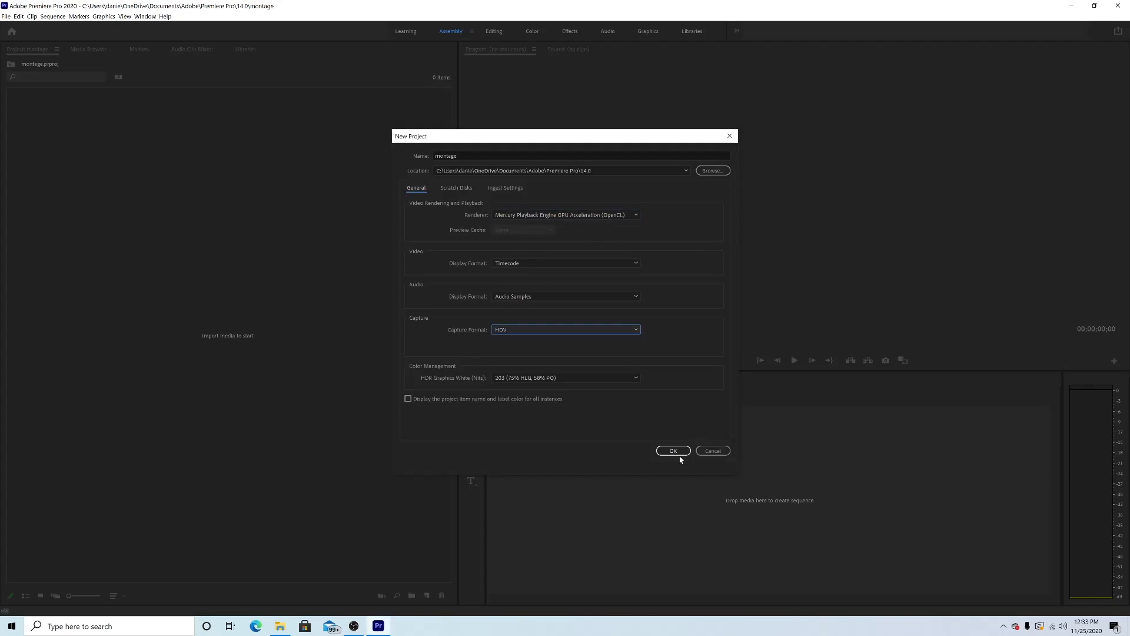
left_click(713, 450)
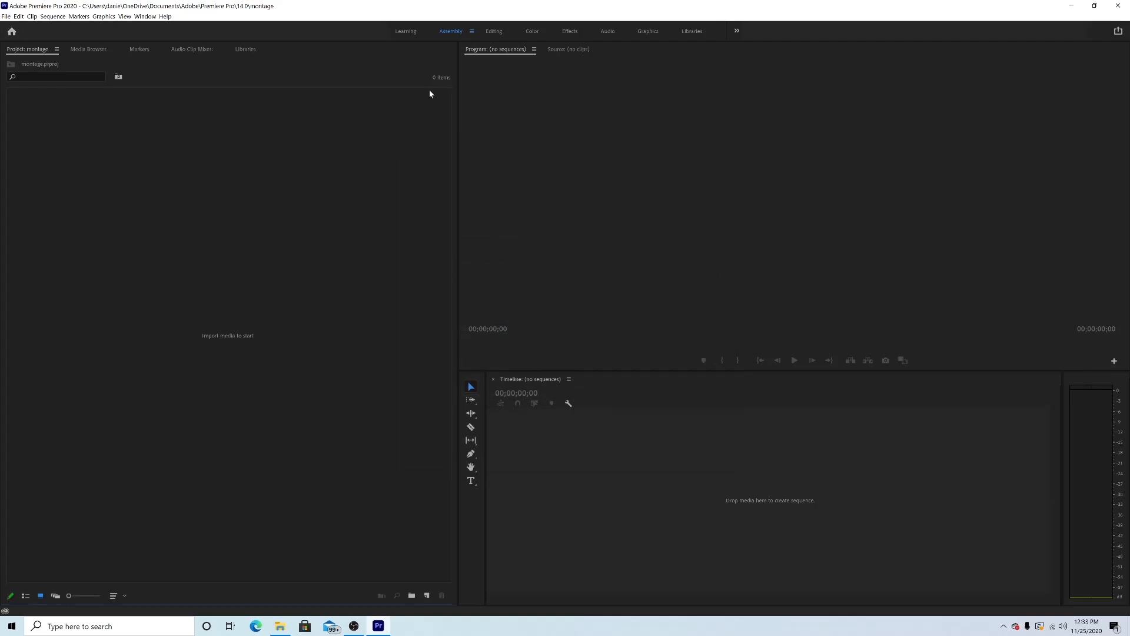
Step: View the beginner tutorials in Premiere Pro's Learning workspace and return to the Assembly workspace
left_click(407, 32)
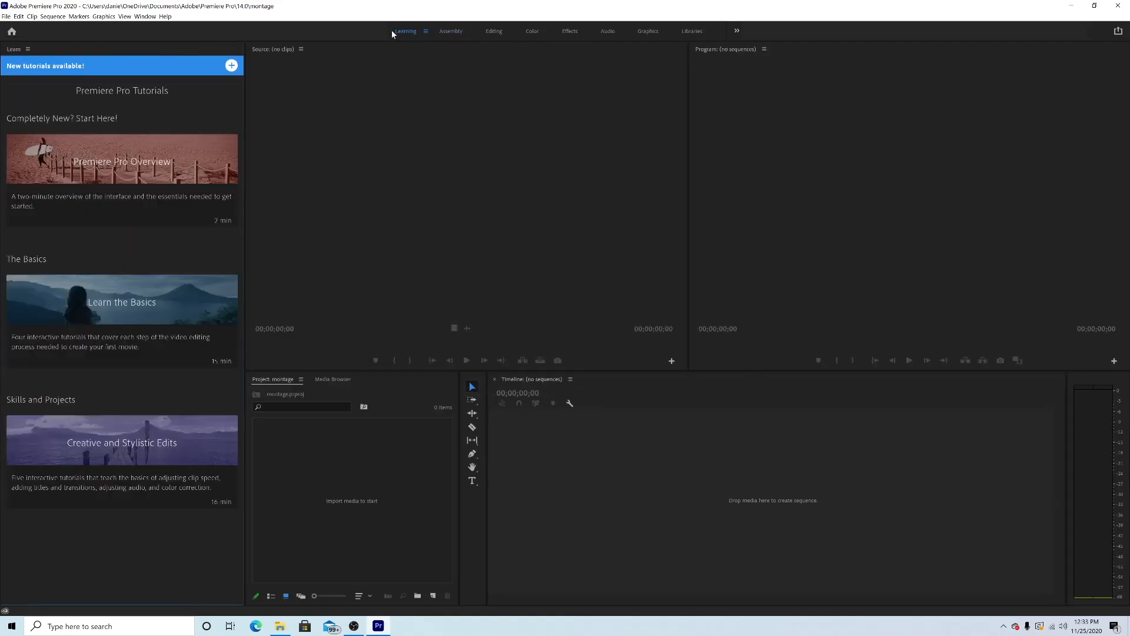
mouse_move(47, 208)
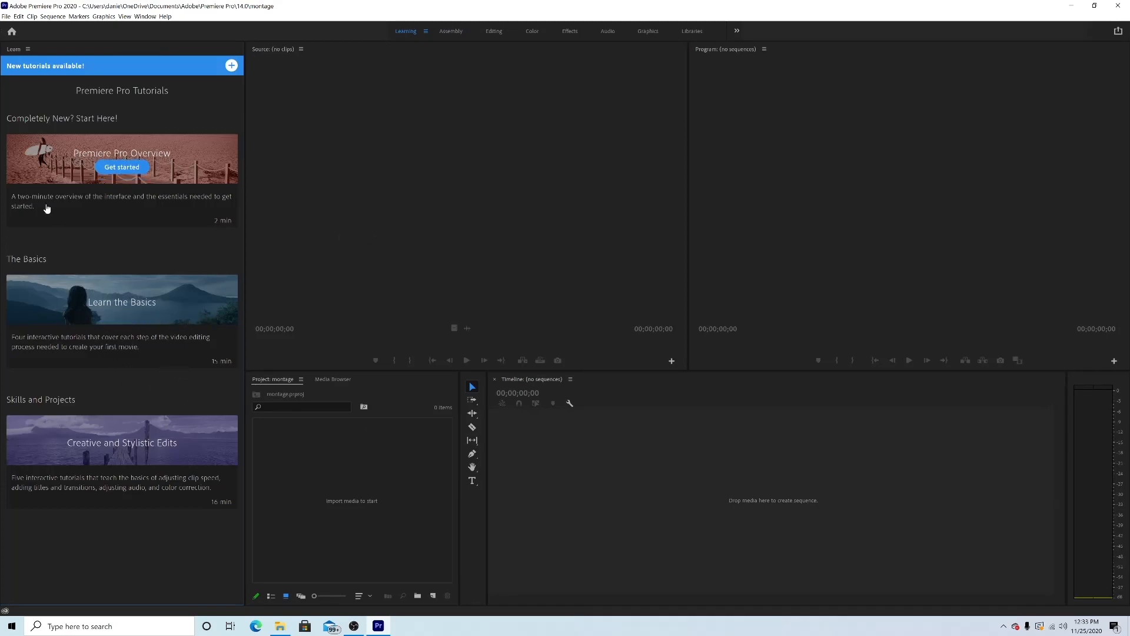
left_click(451, 32)
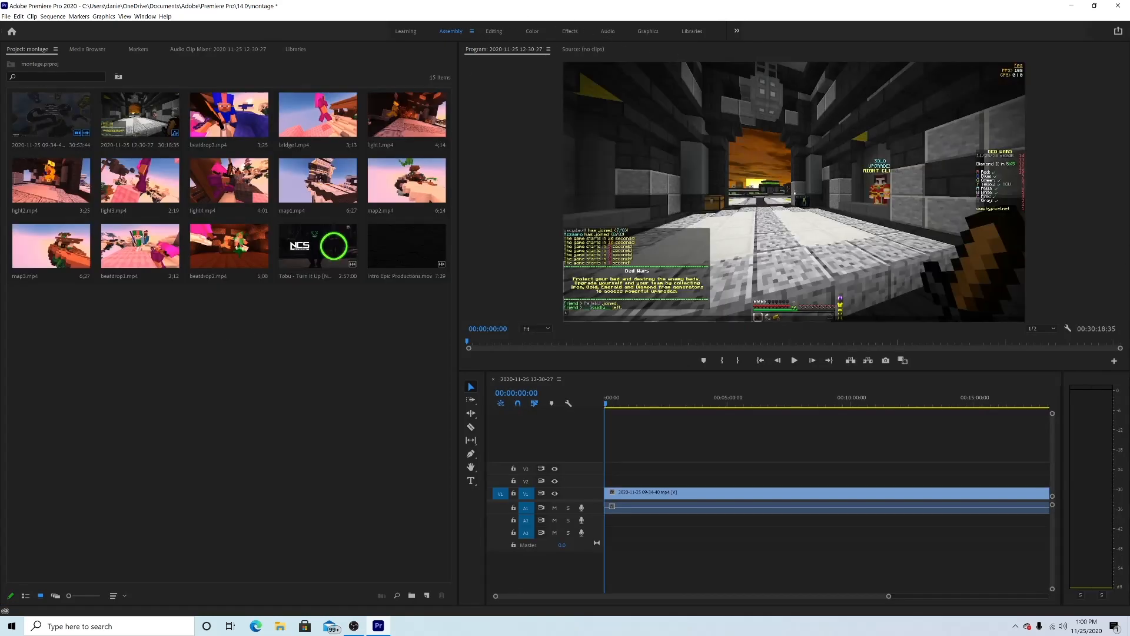
Step: Switch to the Assembly workspace and look over the imported replay clips, music and intro in the montage project
left_click(430, 400)
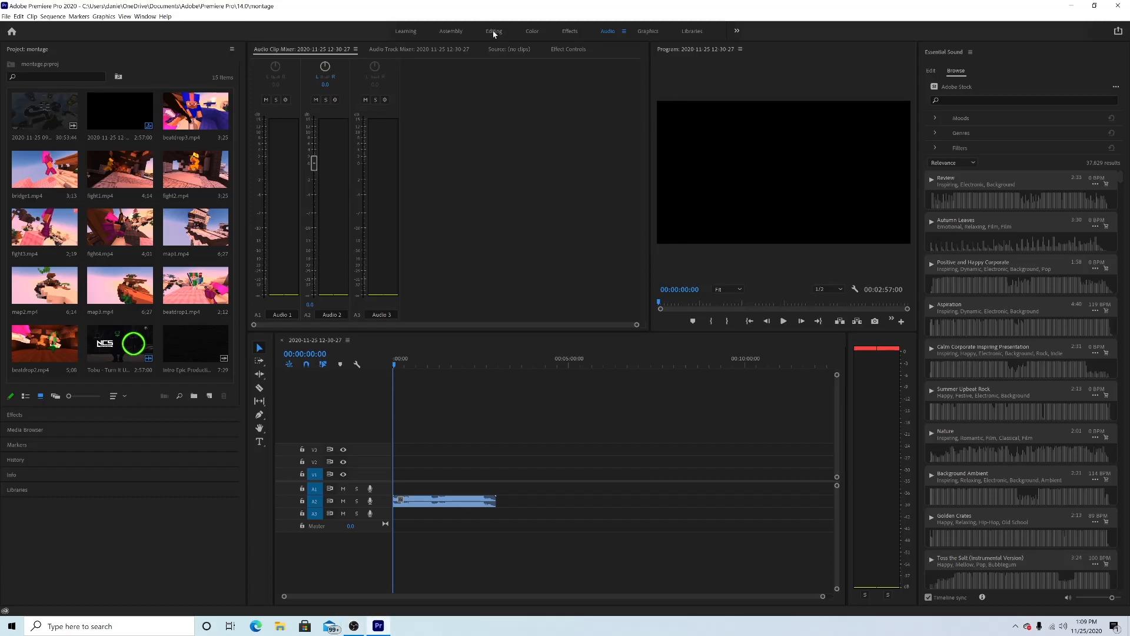
left_click(449, 31)
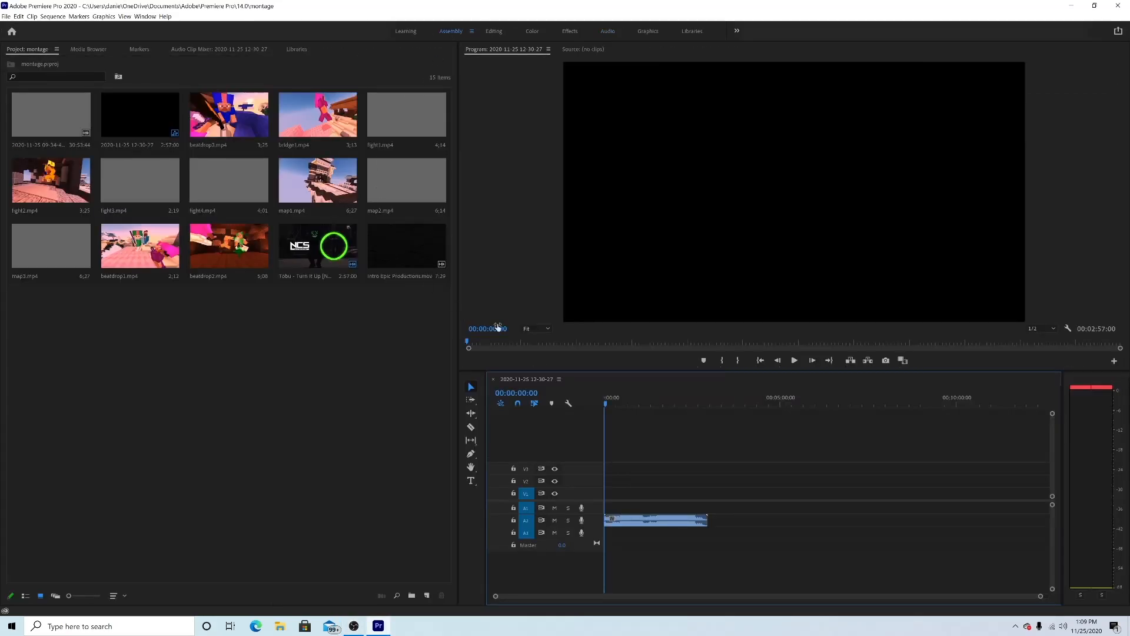
left_click_drag(178, 174, 39, 124)
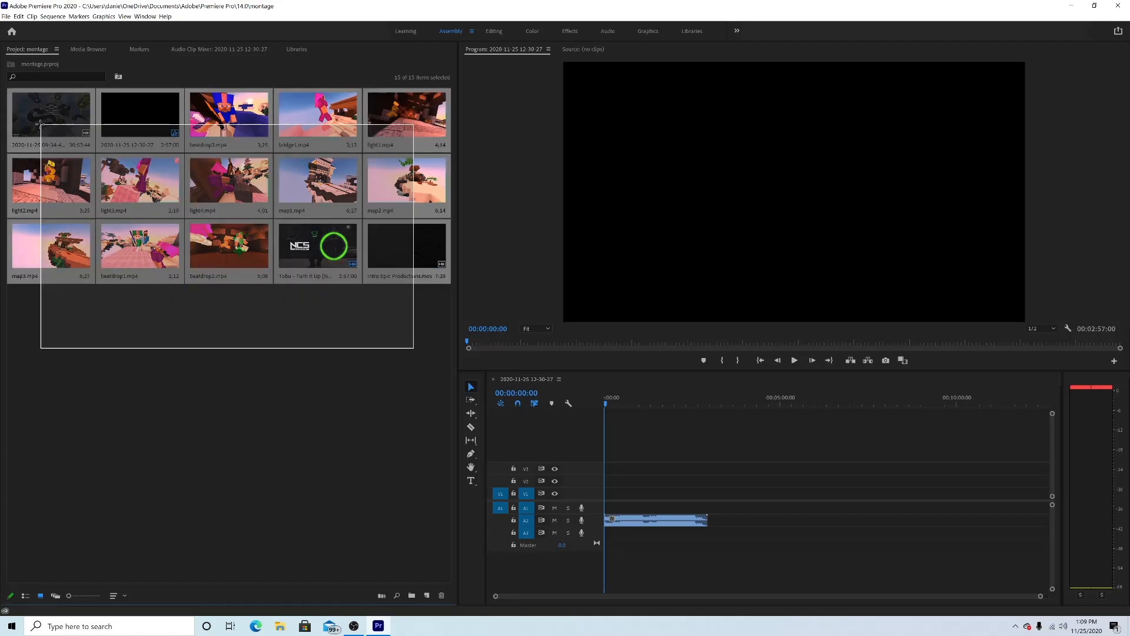
left_click(203, 346)
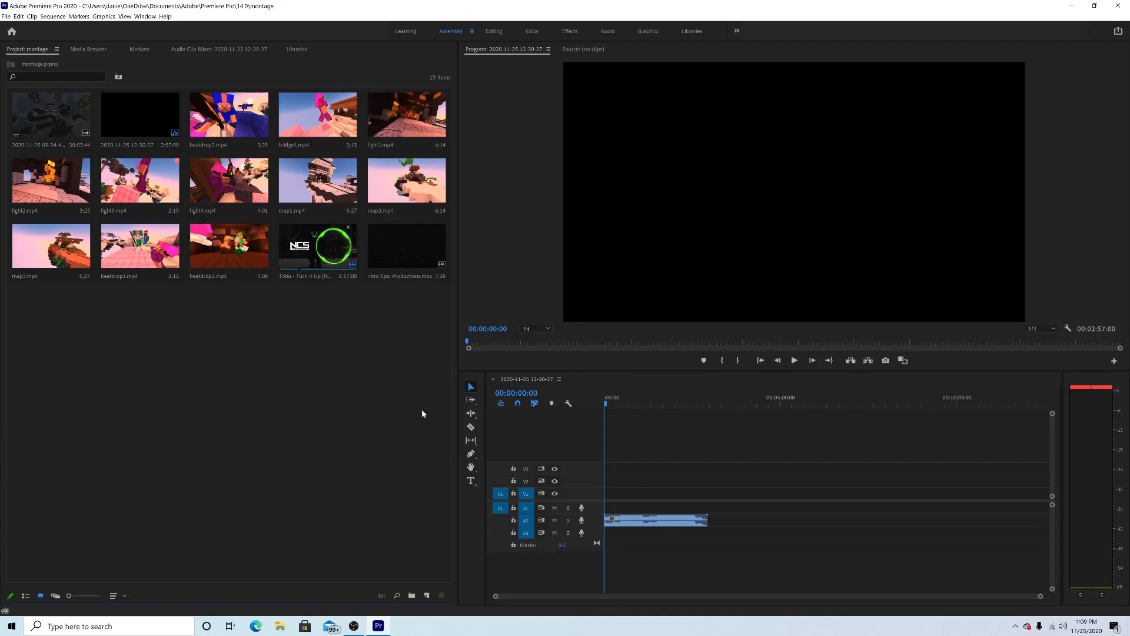
left_click(413, 248)
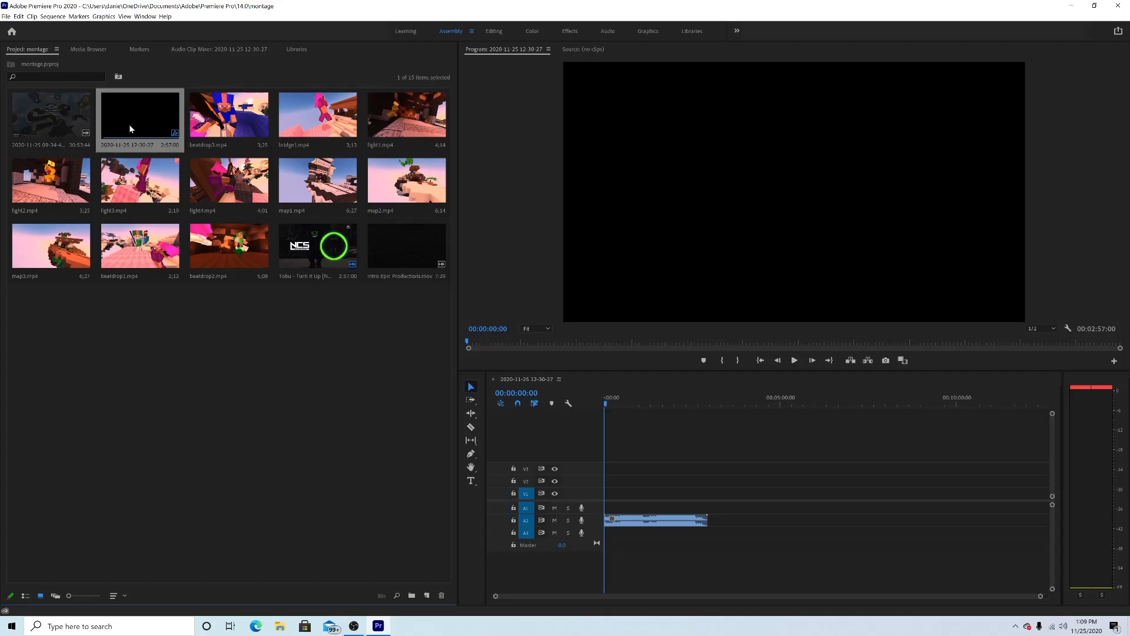
left_click(251, 377)
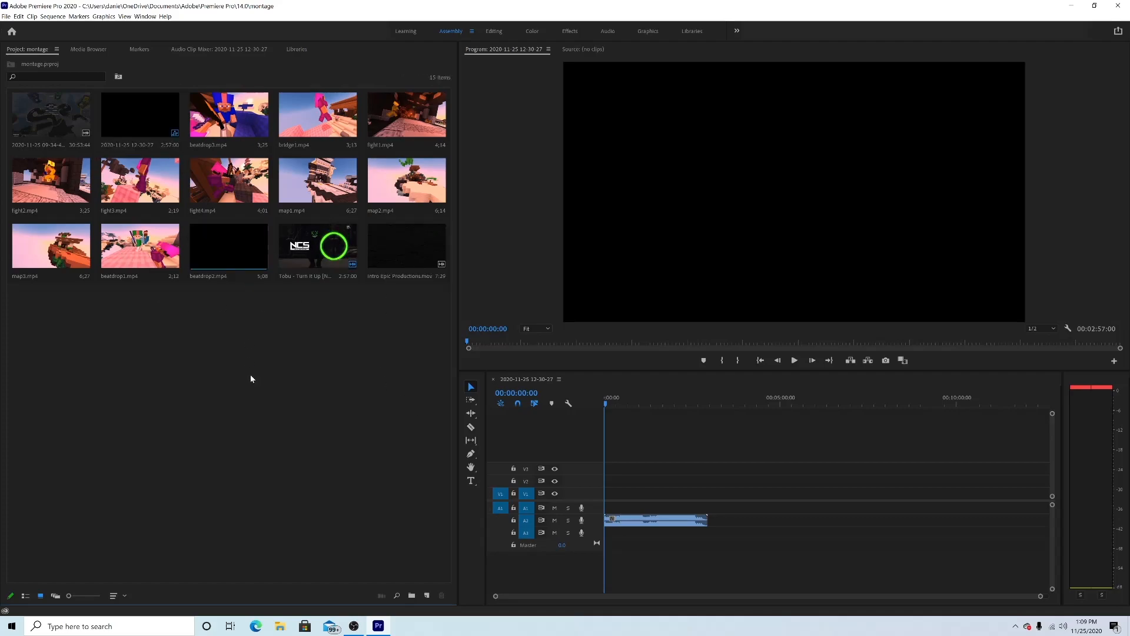
Step: Import Intro0001-0120.mp4 into the project and place it at the start of V1, with the music at the sequence start on A2
left_click(281, 627)
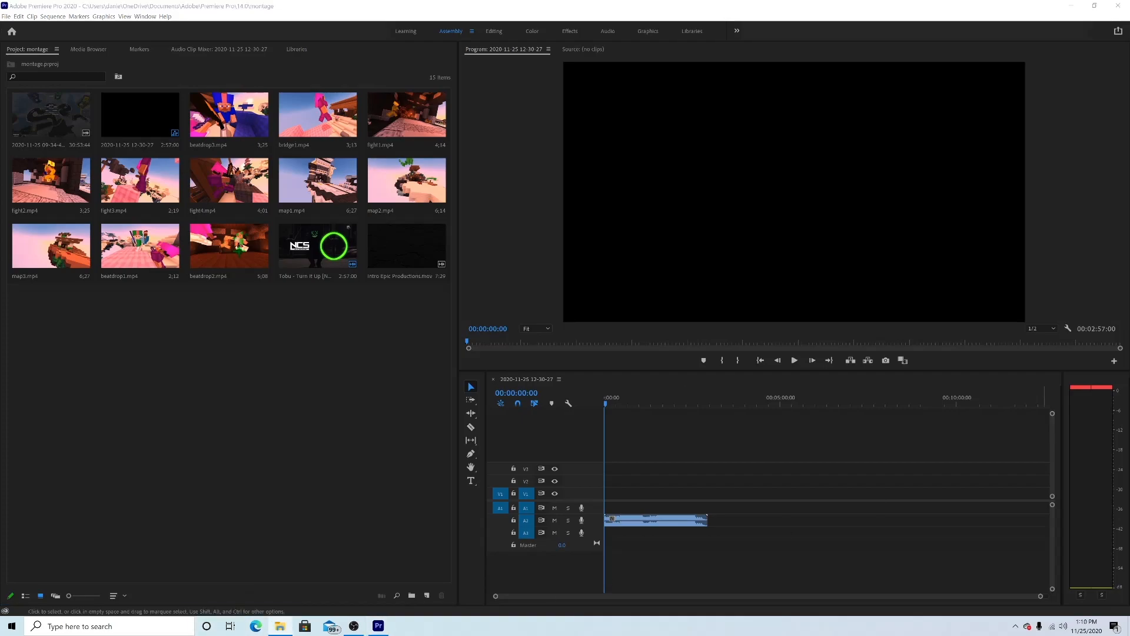
left_click_drag(1129, 364, 291, 428)
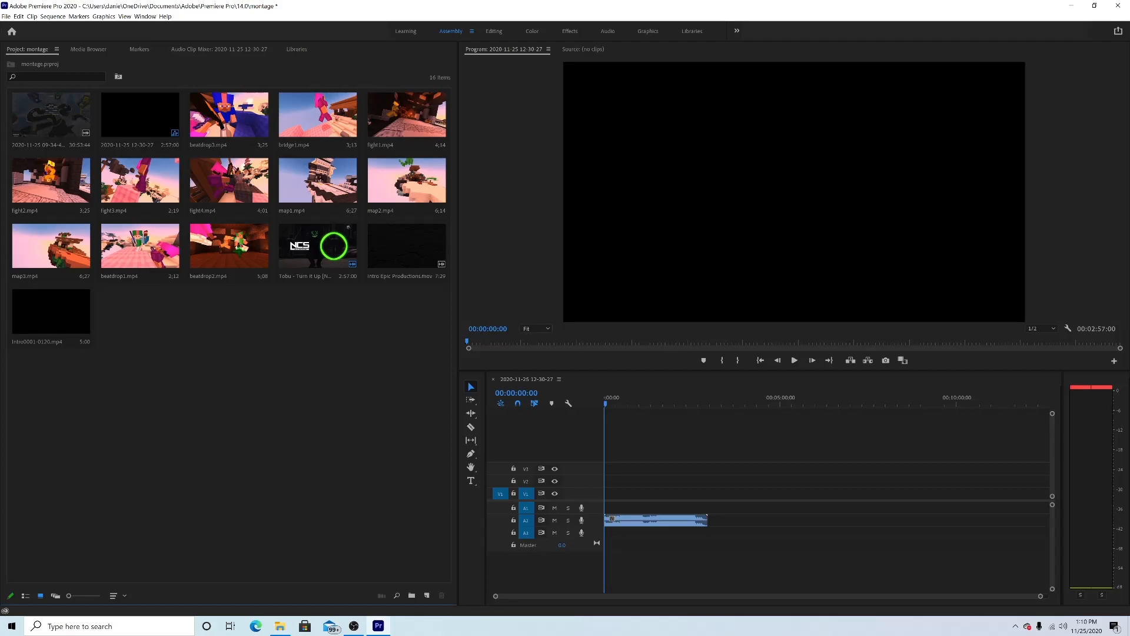
left_click_drag(631, 521, 609, 494)
left_click(51, 312)
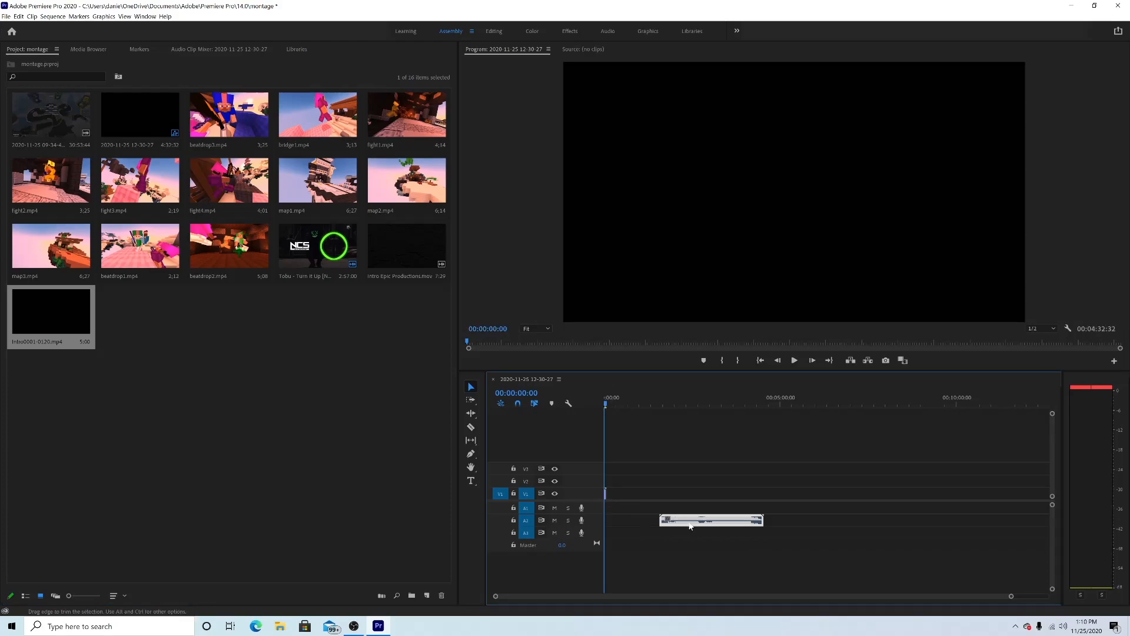
left_click_drag(680, 523, 634, 521)
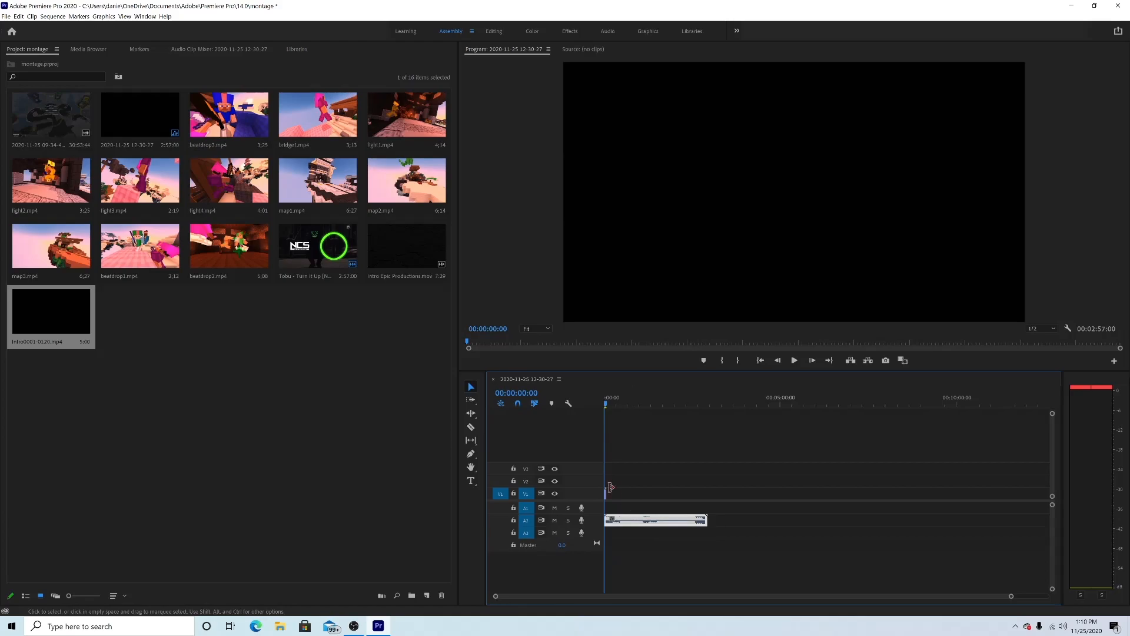
left_click(626, 431)
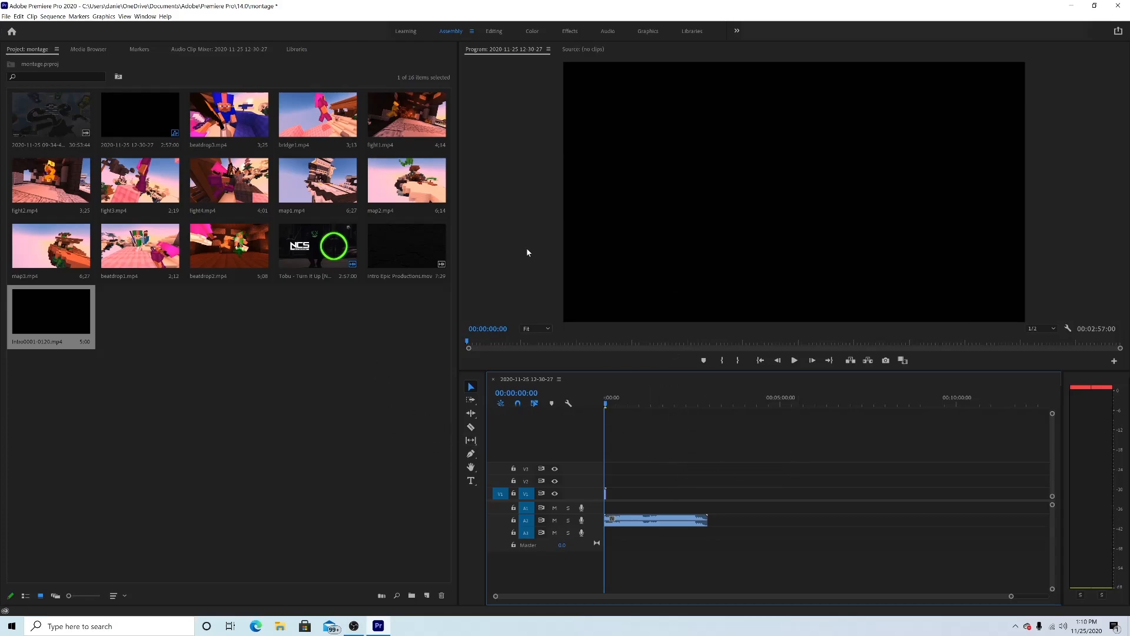
Step: Show the Razor tool and add the text "hell" to the black program frame with the Type tool
key("c")
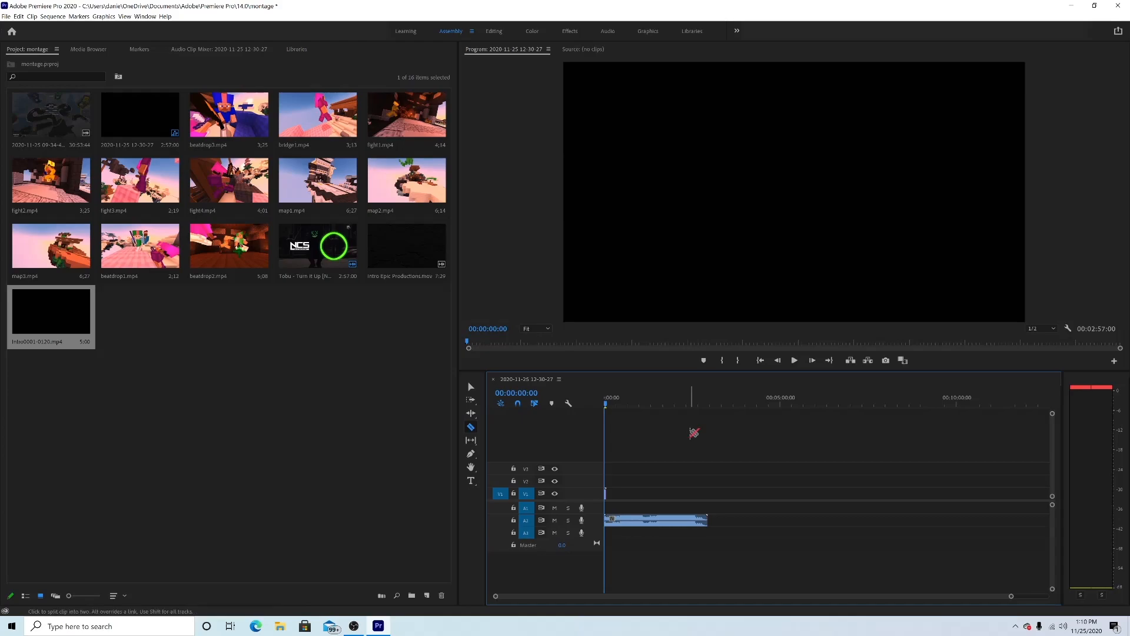
key("t")
left_click(702, 203)
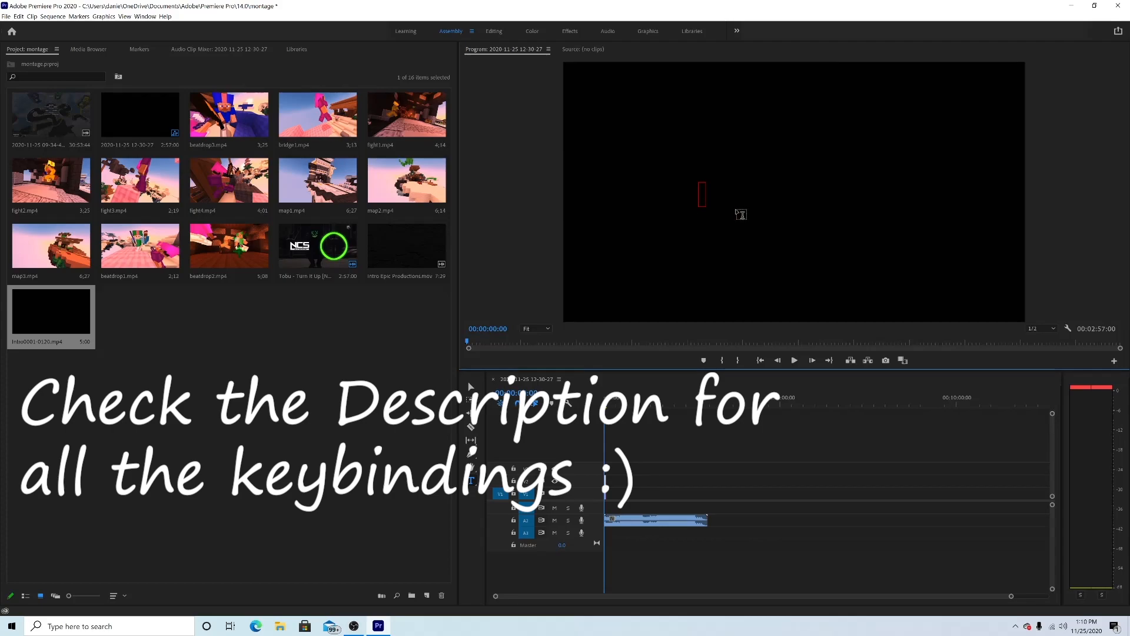
type("hell")
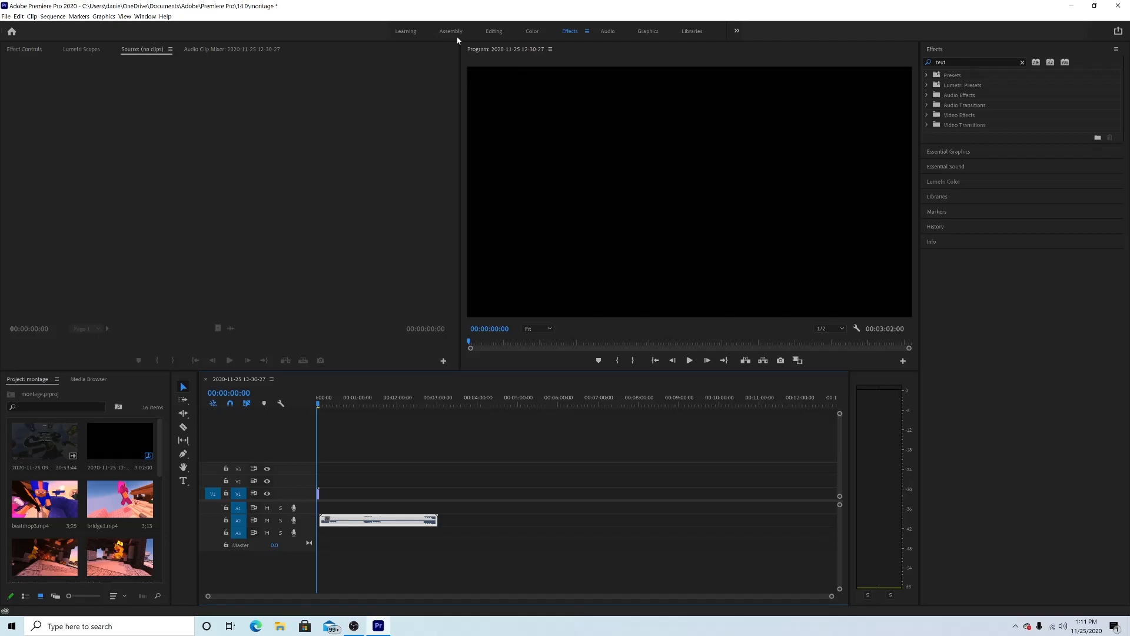
Step: Look through the Assembly, Editing and Color workspaces, examining the intro clip's Motion settings in its effect controls
left_click(452, 31)
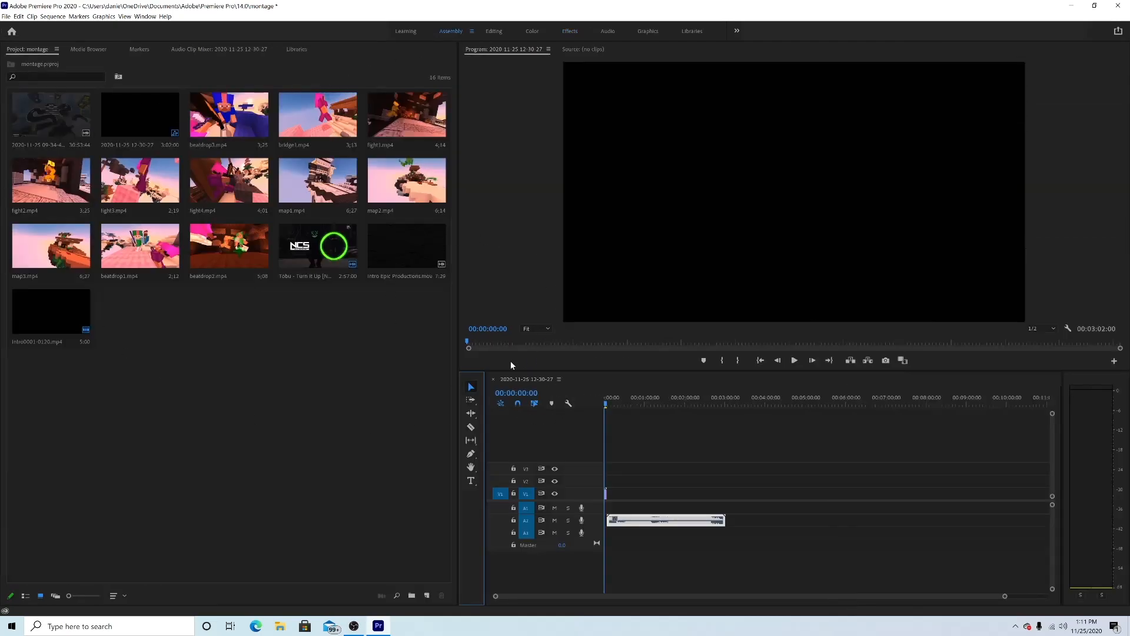
left_click(495, 31)
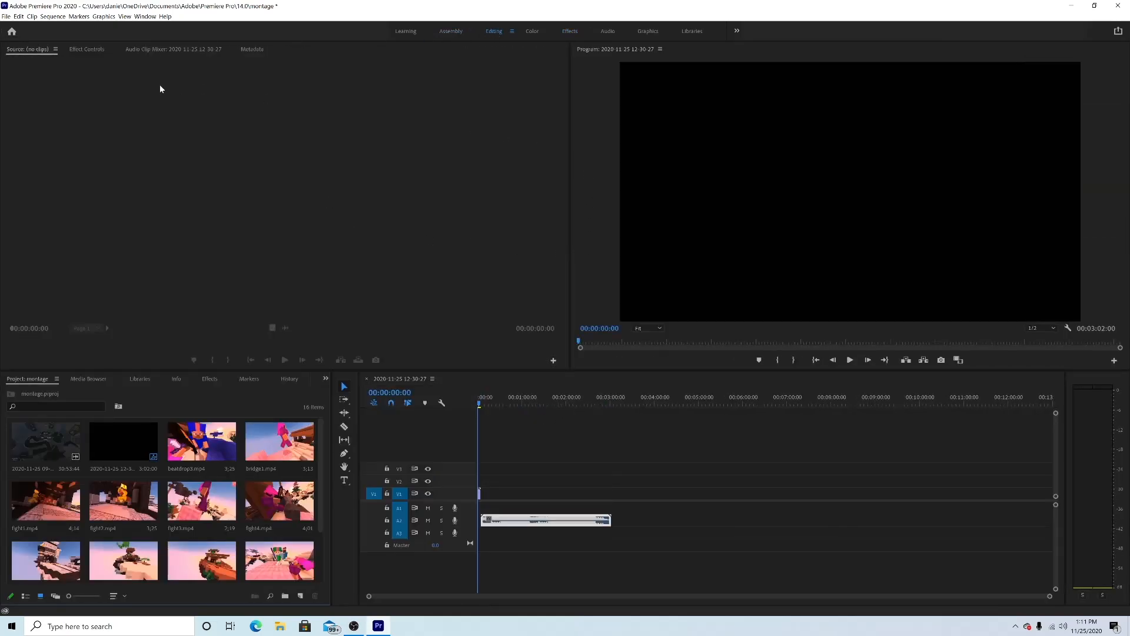
left_click(97, 50)
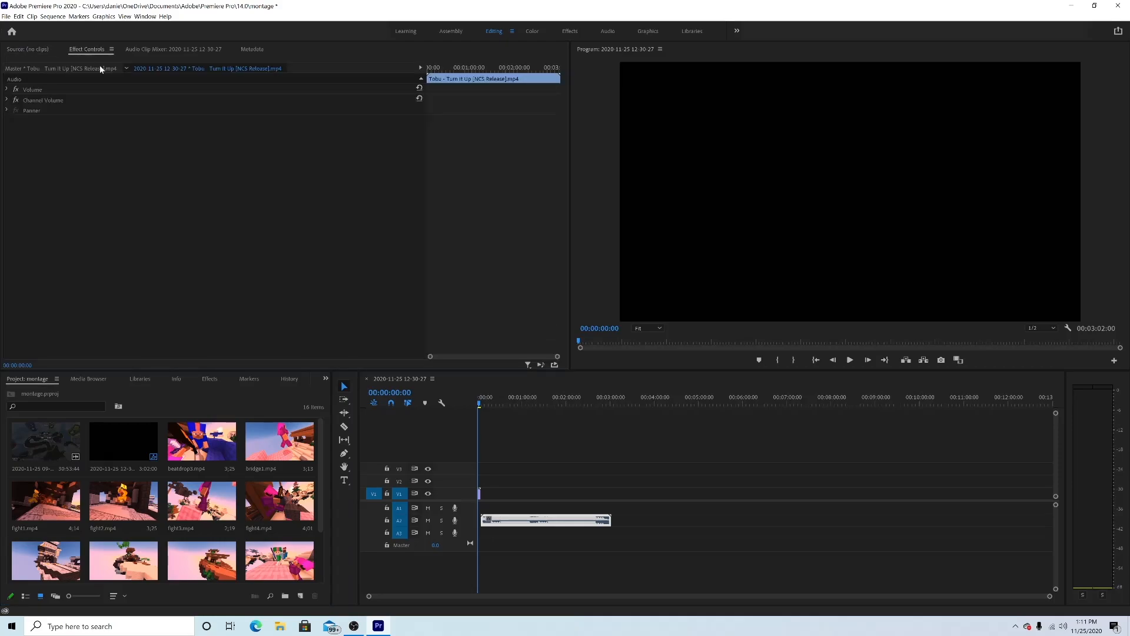
left_click(480, 496)
left_click(7, 90)
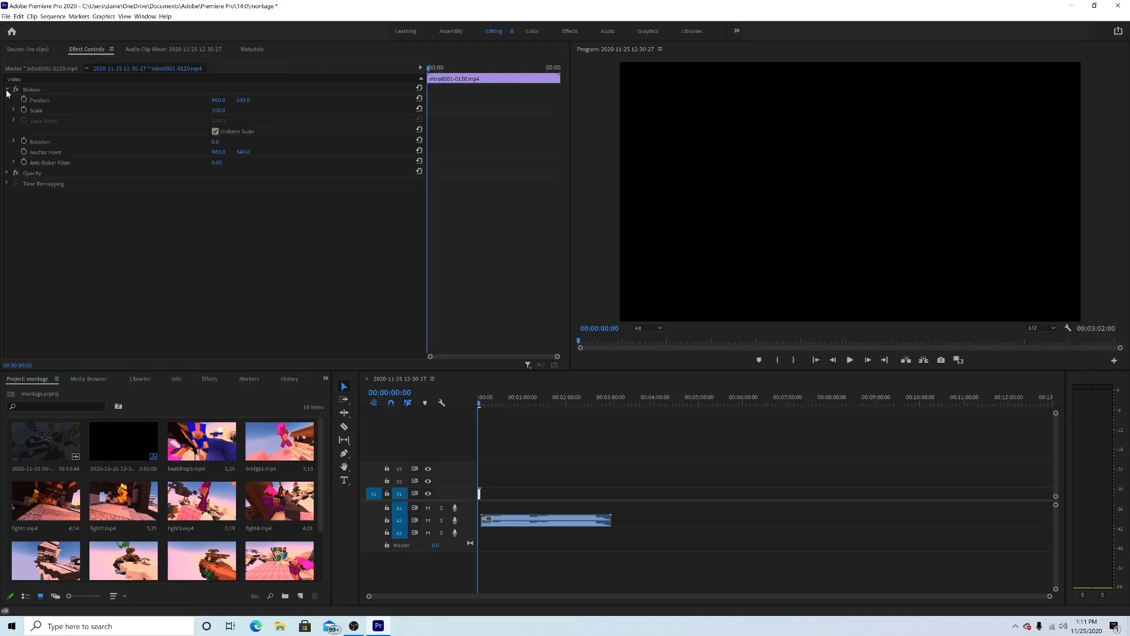
left_click(7, 90)
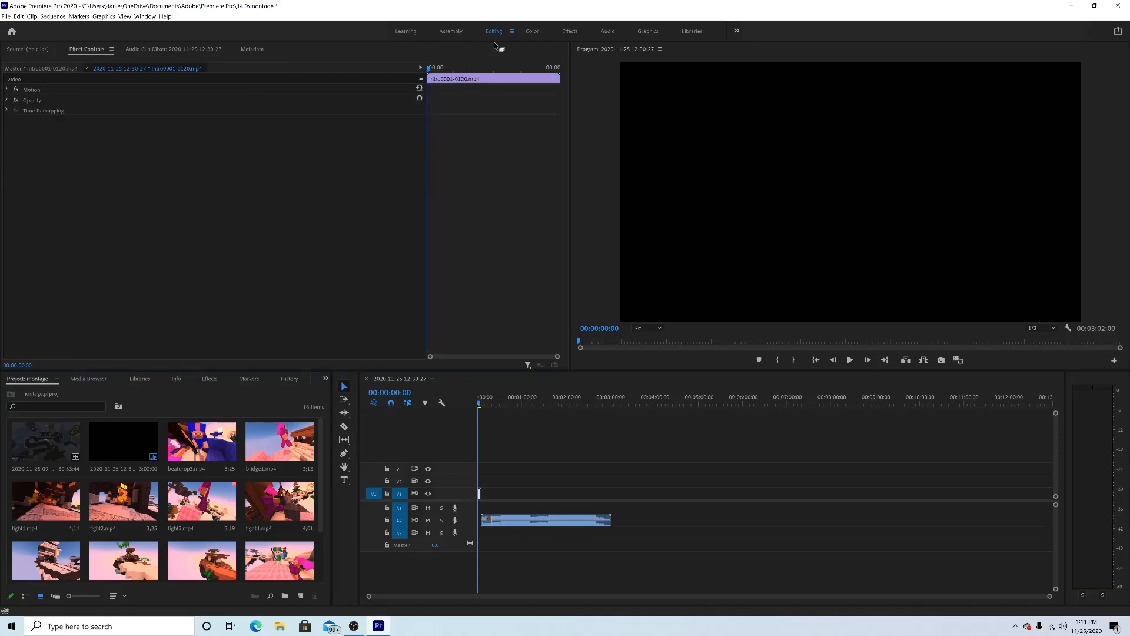
left_click(532, 32)
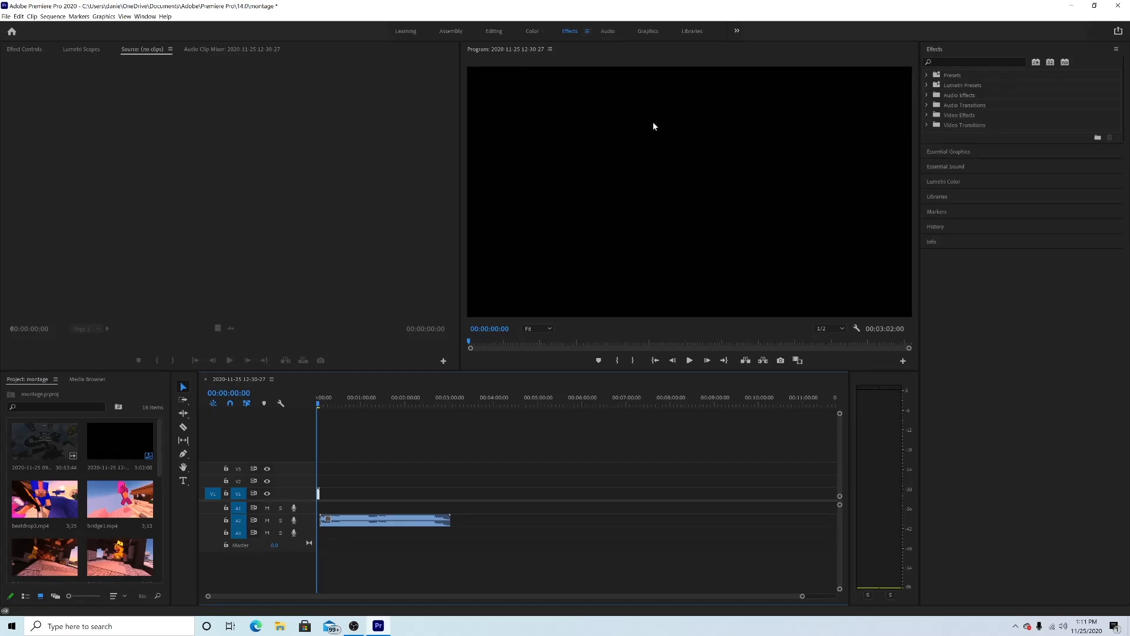
Step: Open the Audio workspace and play the music from about 00:00:37 to examine its mixer levels
left_click(610, 33)
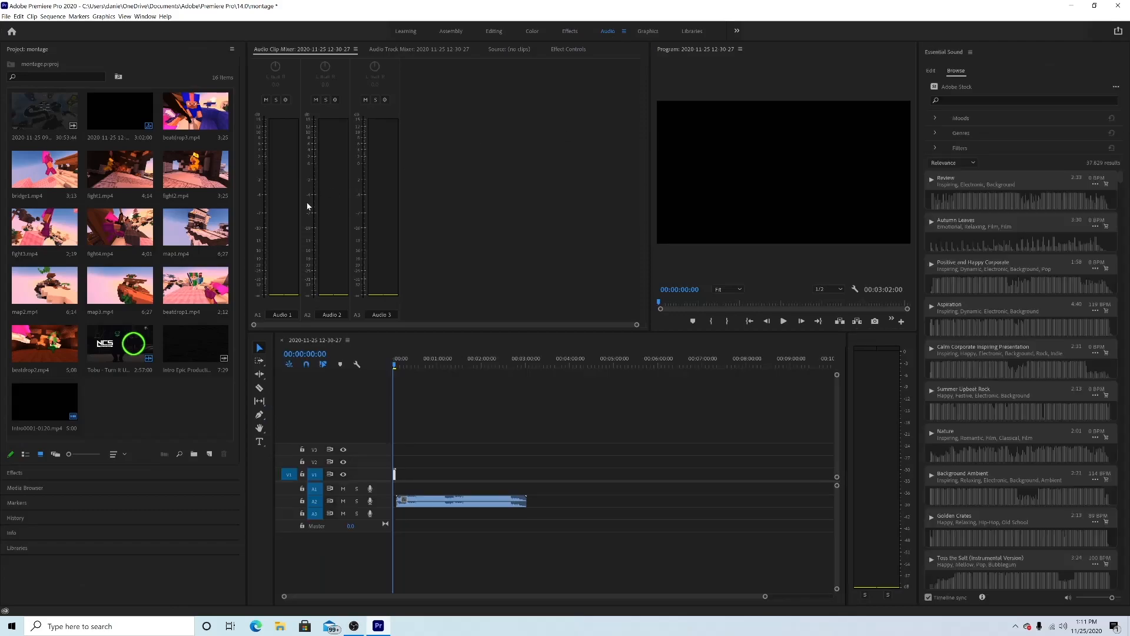
left_click(427, 499)
key("space")
left_click(420, 364)
key("space")
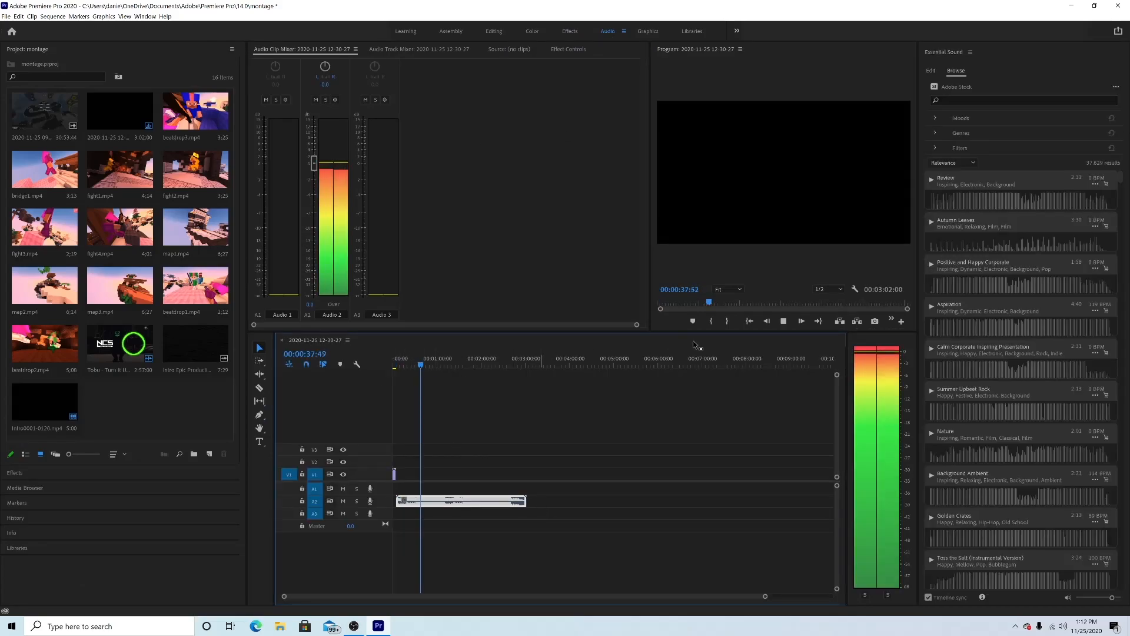
left_click(784, 320)
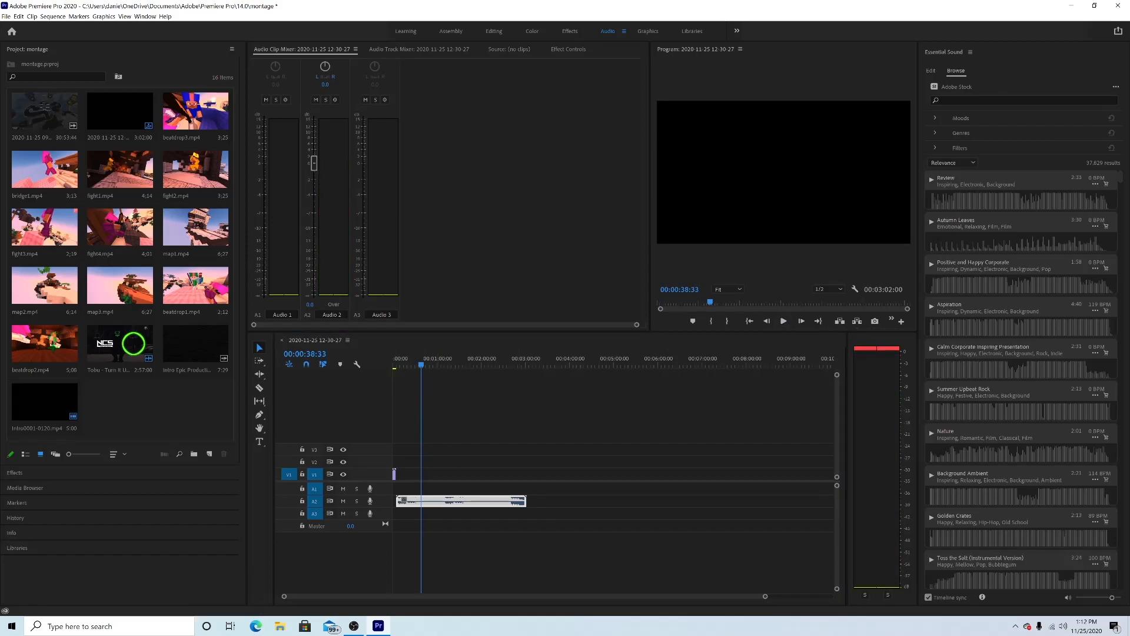
key("alt+Tab")
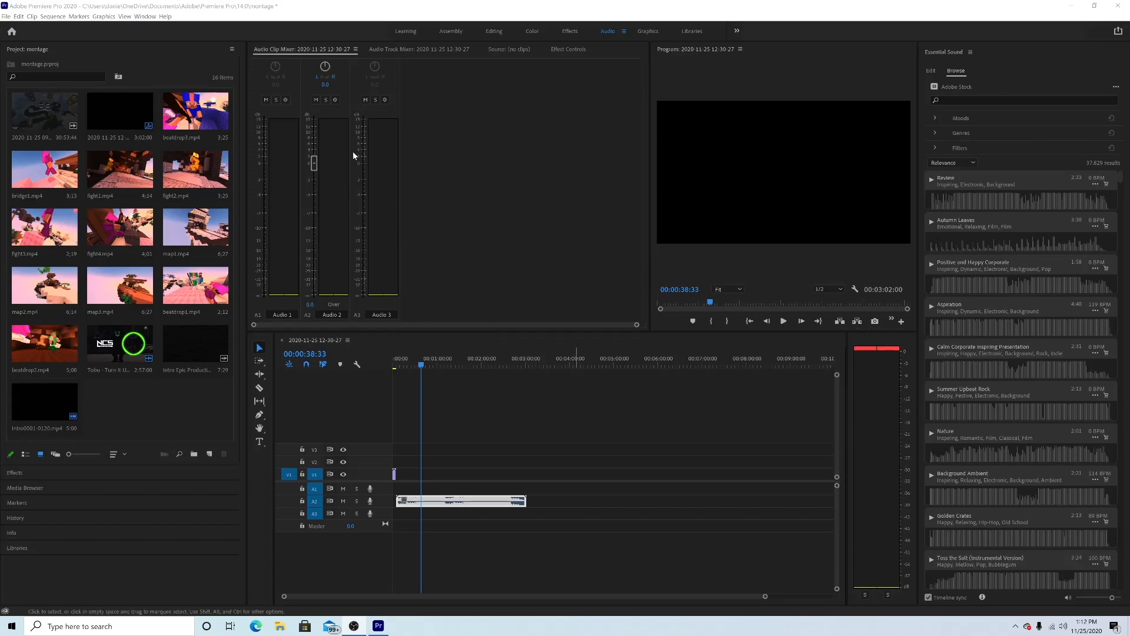
Step: Lower the Audio 2 clip volume to -0.1 dB in the clip mixer and play the music briefly
left_click(314, 163)
left_click_drag(314, 165, 314, 167)
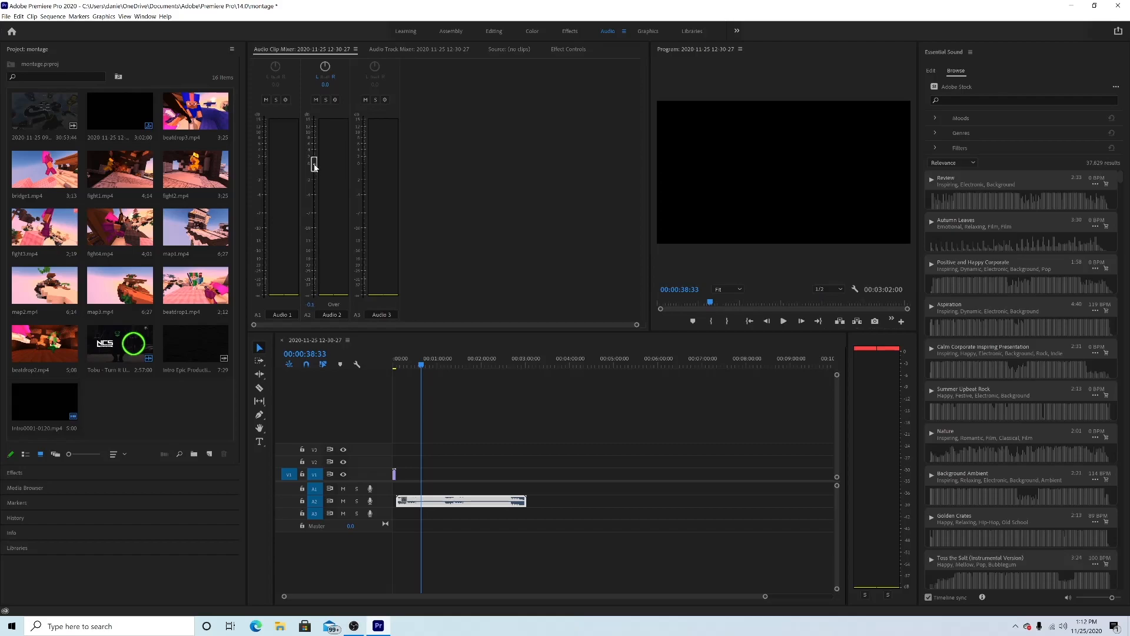
left_click(782, 321)
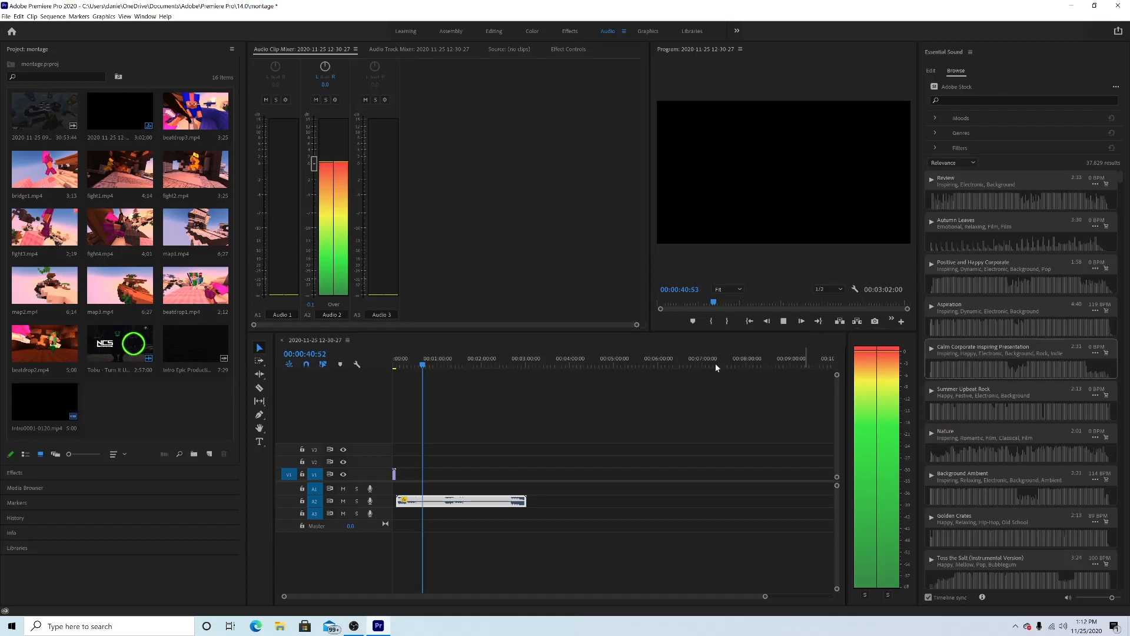
left_click(784, 322)
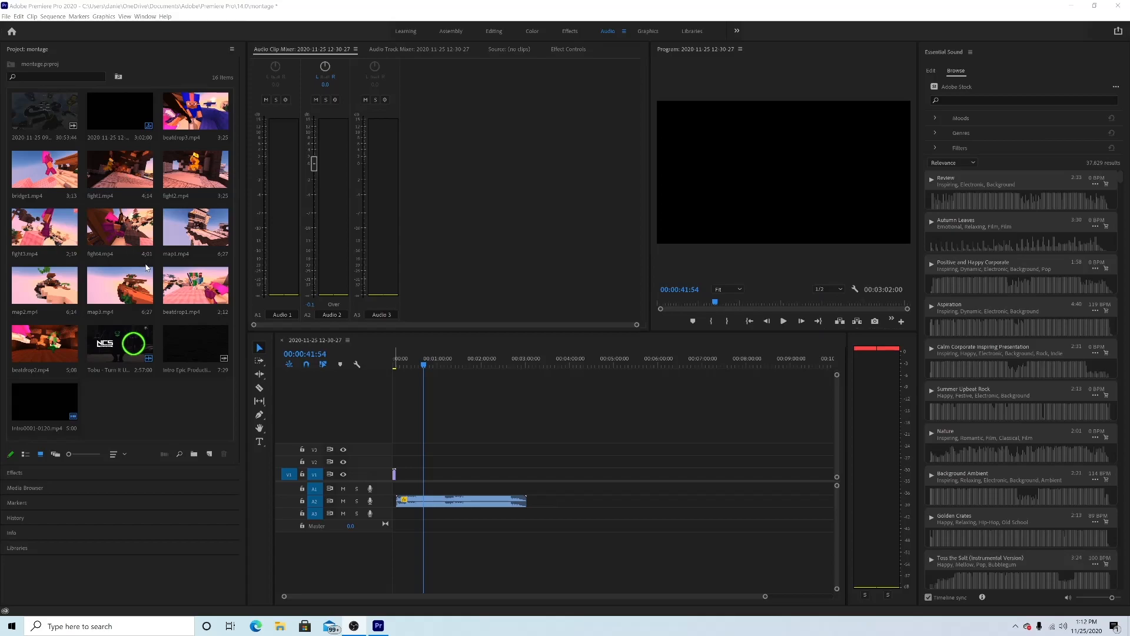
Step: Place map1.mp4 on V1 directly after the intro and preview it with the music from 00:00:06:04
left_click_drag(203, 247, 396, 475)
left_click(399, 365)
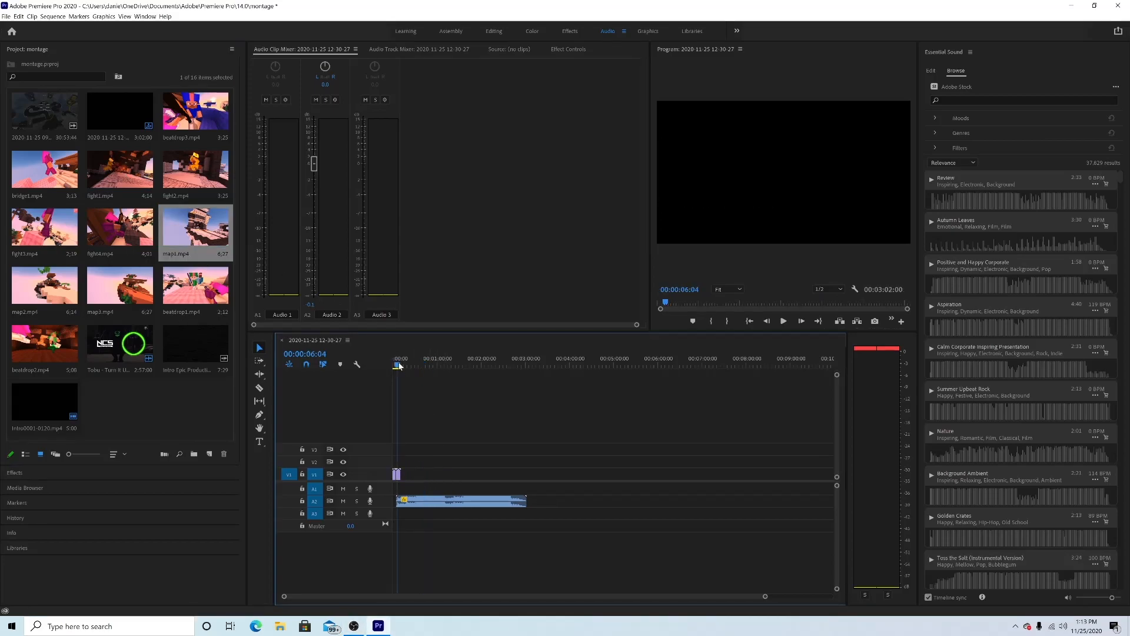
key("space")
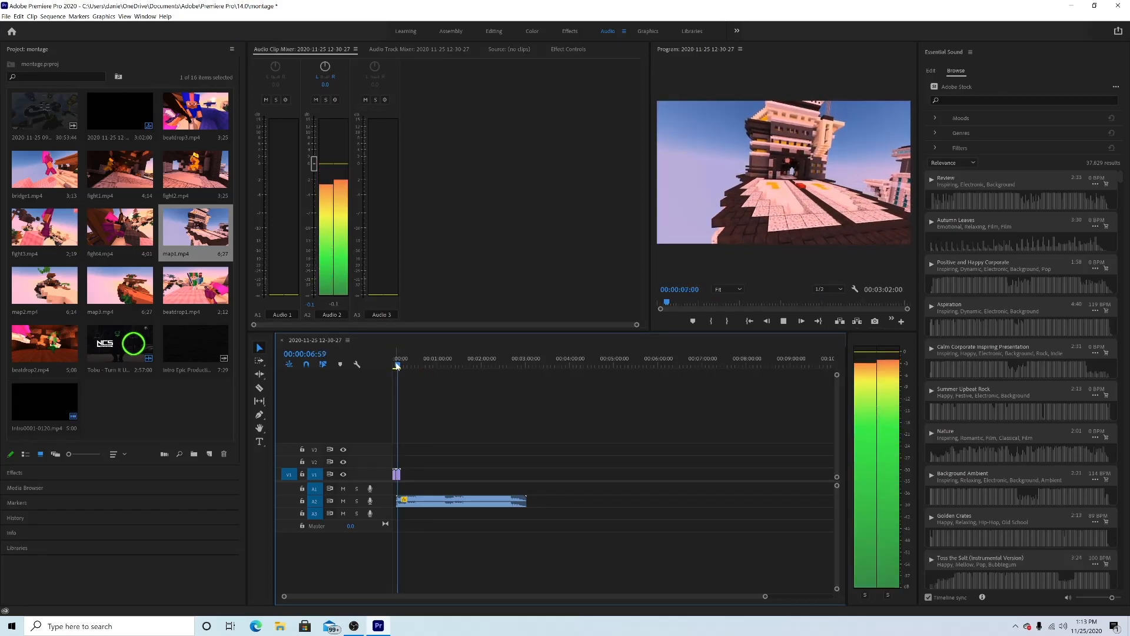
key("space")
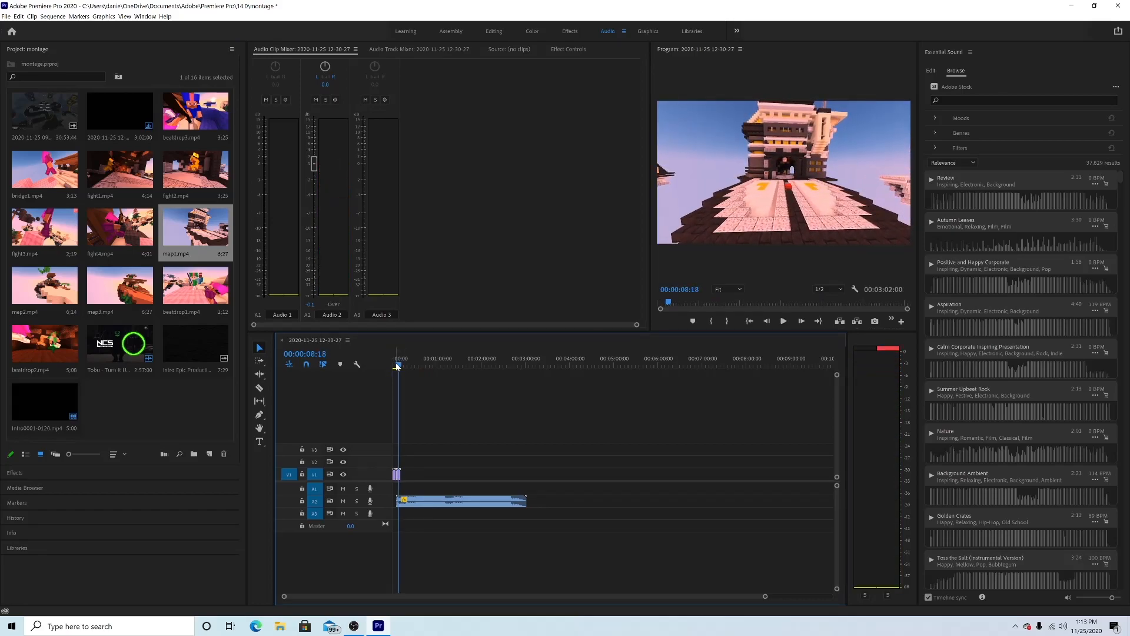
Step: Replay the map1.mp4 clip from 00:00:06:04 to about 00:00:08:27 with the clip selected and the timeline enlarged
left_click(395, 366)
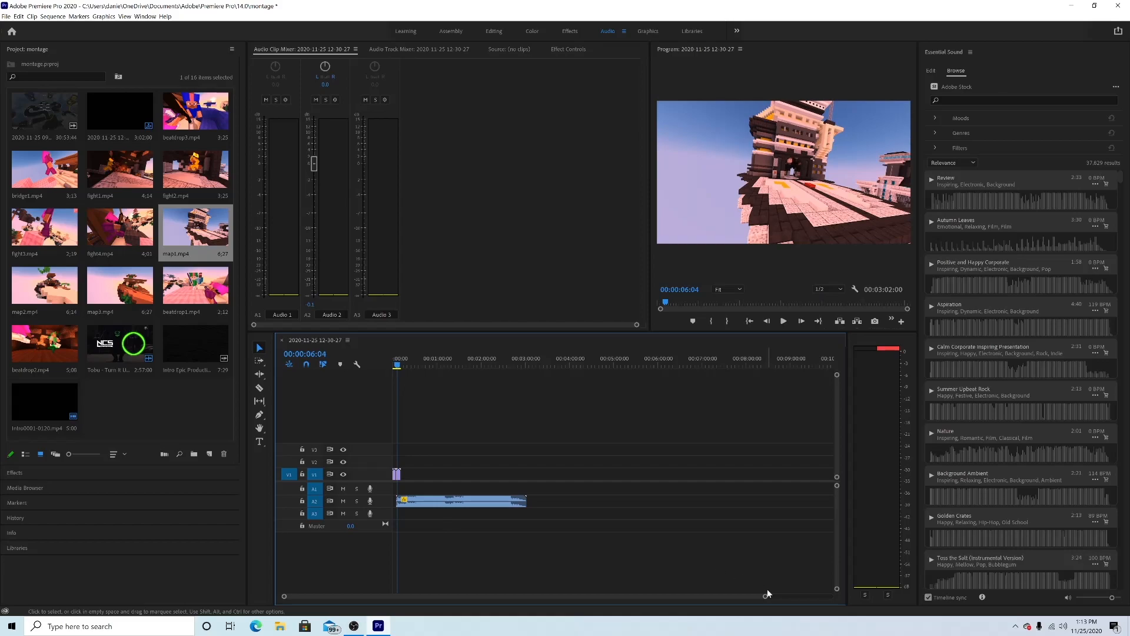
left_click_drag(763, 597, 628, 598)
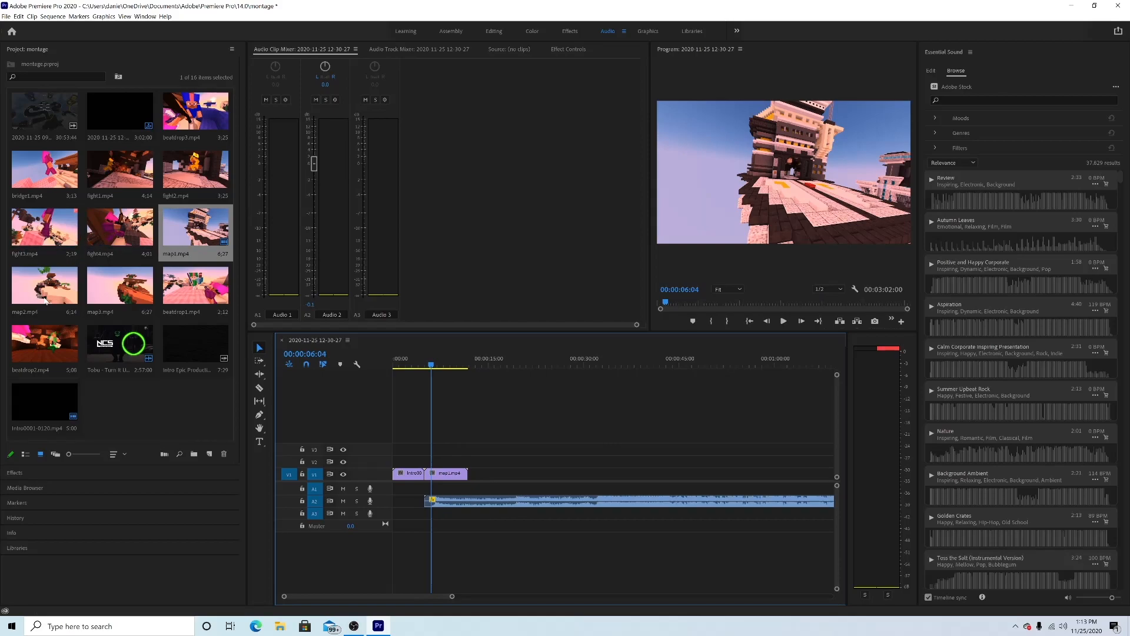
left_click(455, 474)
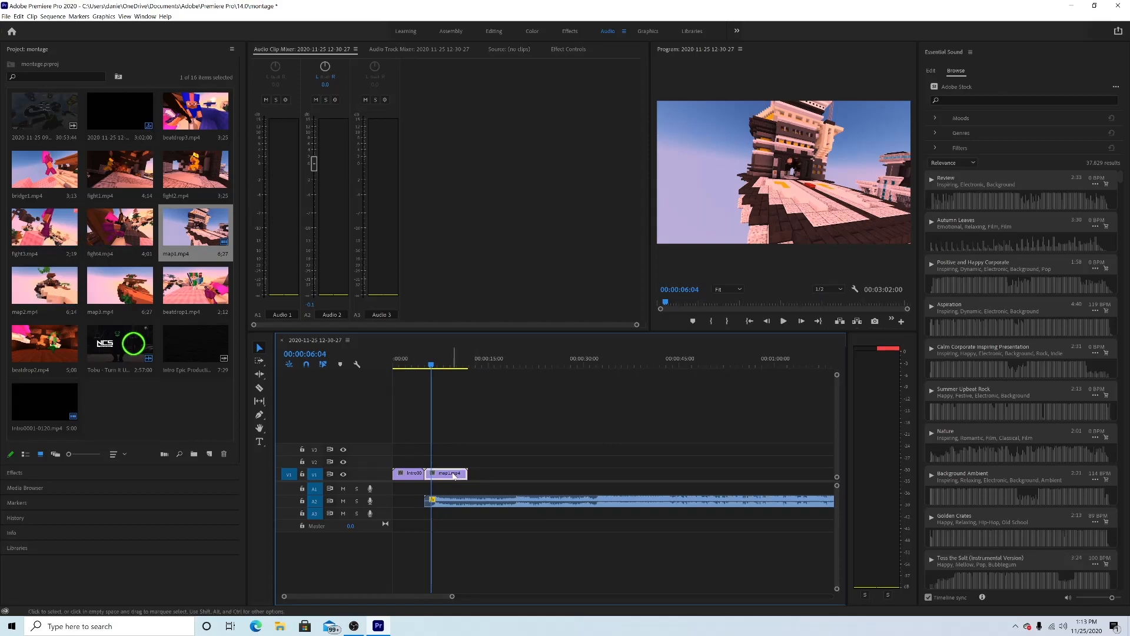
key("space")
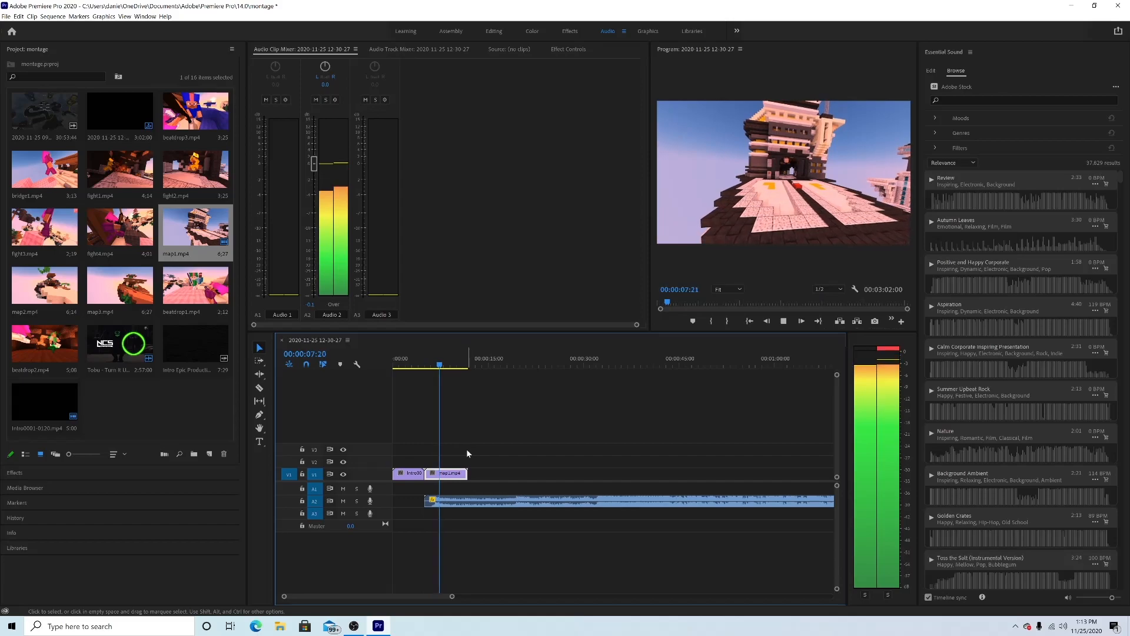
key("space")
Step: Switch to the Effects workspace and expand the Cinematic, Filmstocks and Technical groups of the Lumetri presets
left_click(570, 30)
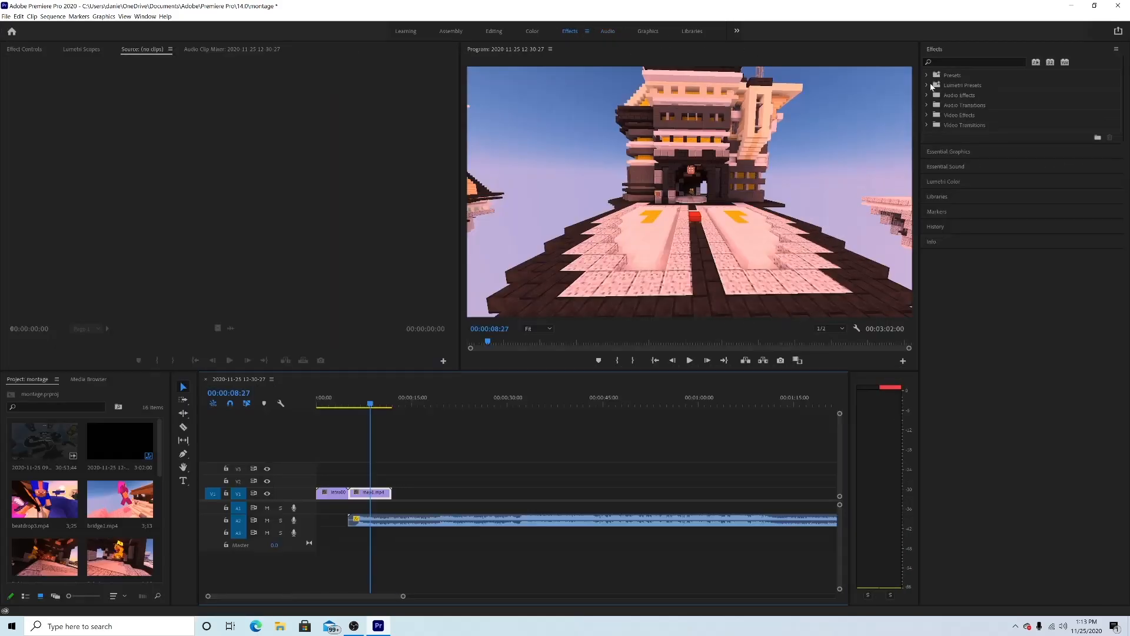
left_click(927, 86)
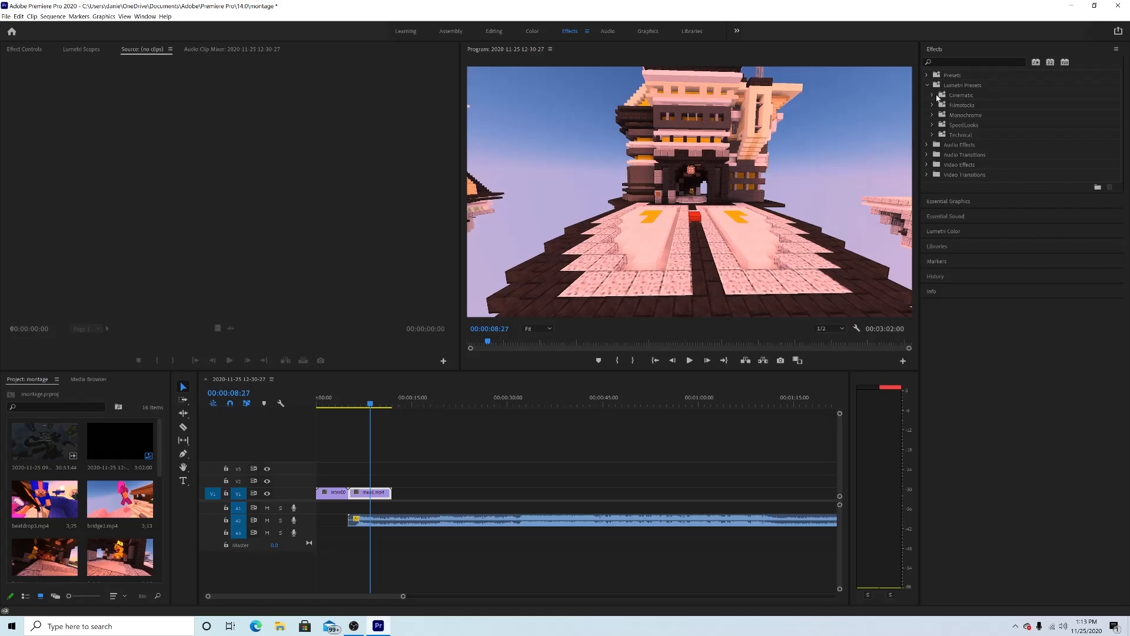
left_click(935, 96)
left_click(934, 174)
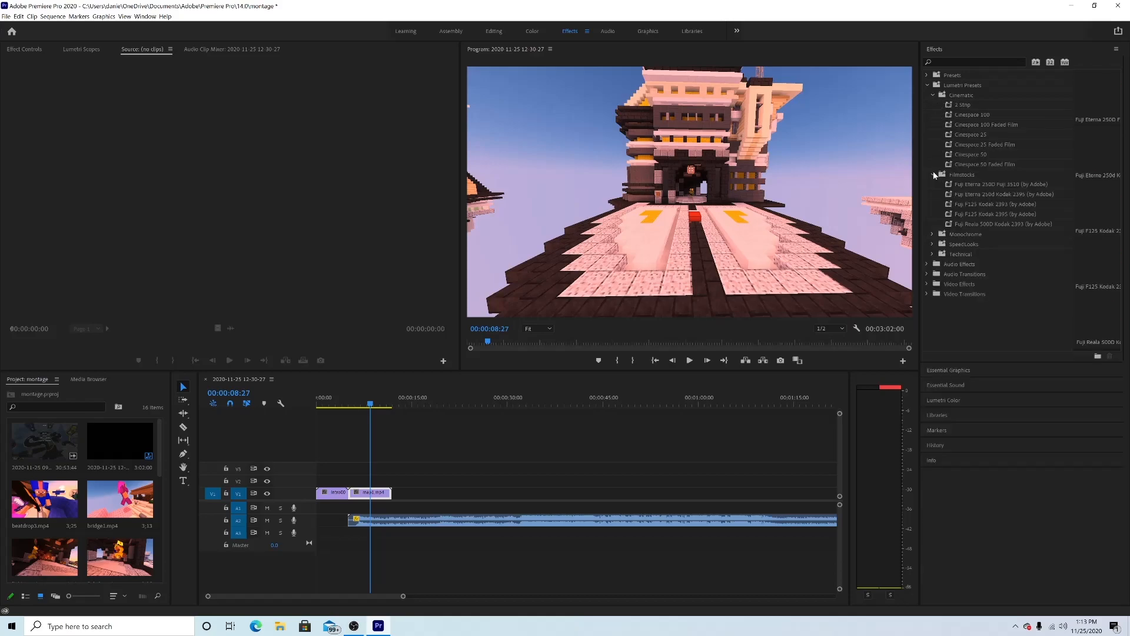
left_click(932, 253)
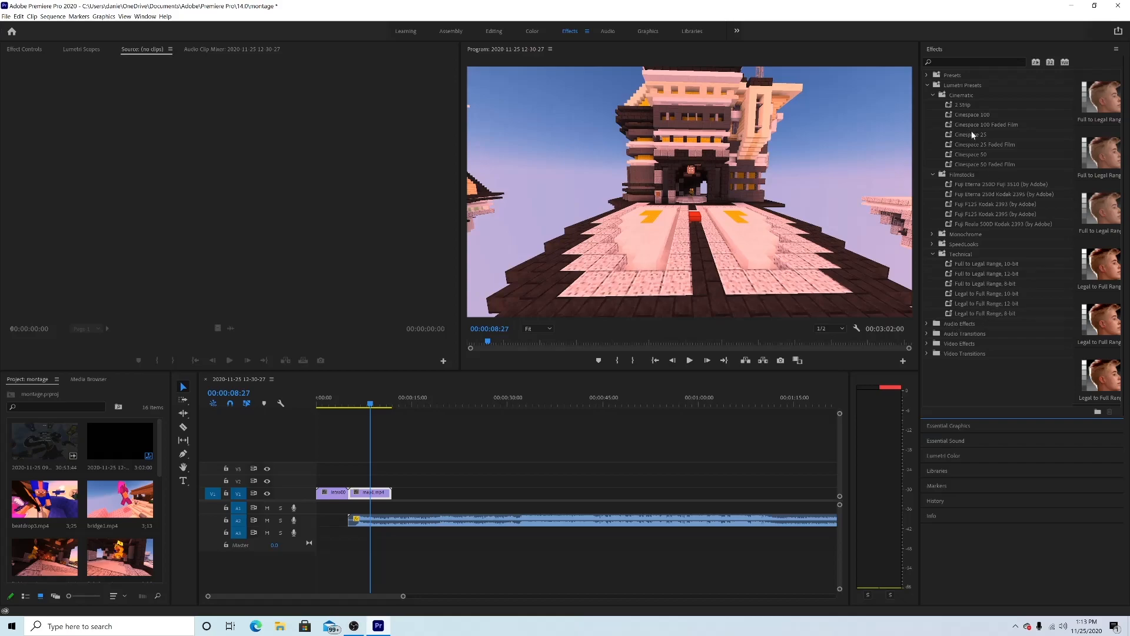
Step: Try the Cinespace 25 and Fuji F125 Kodak 2395 Lumetri presets on the map1.mp4 clip
left_click_drag(971, 134, 511, 360)
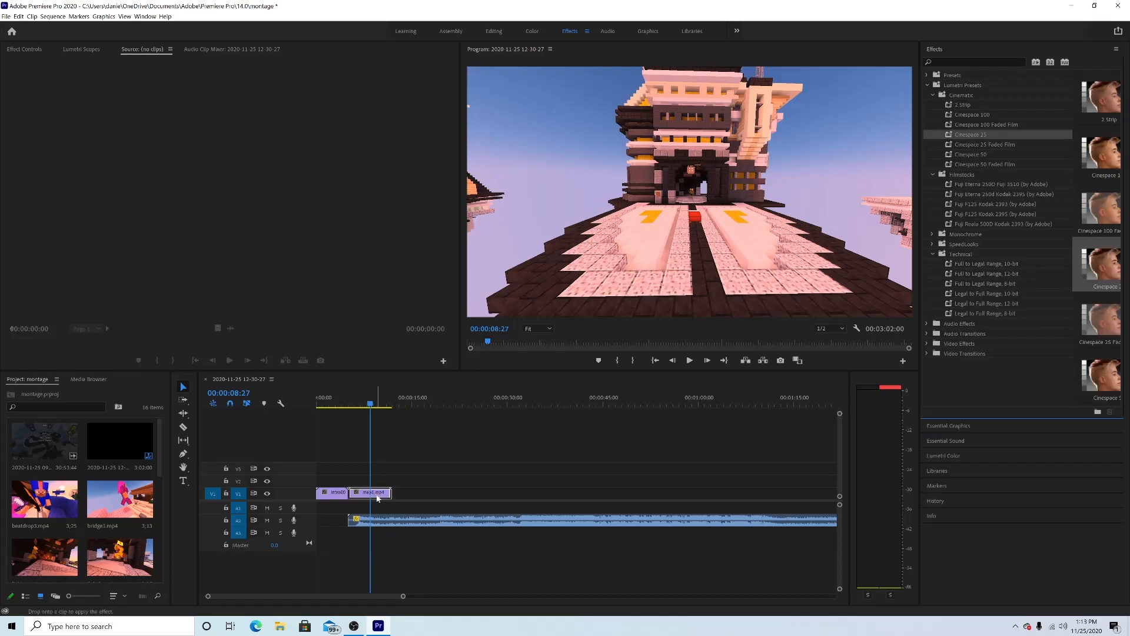
left_click_drag(377, 496, 377, 496)
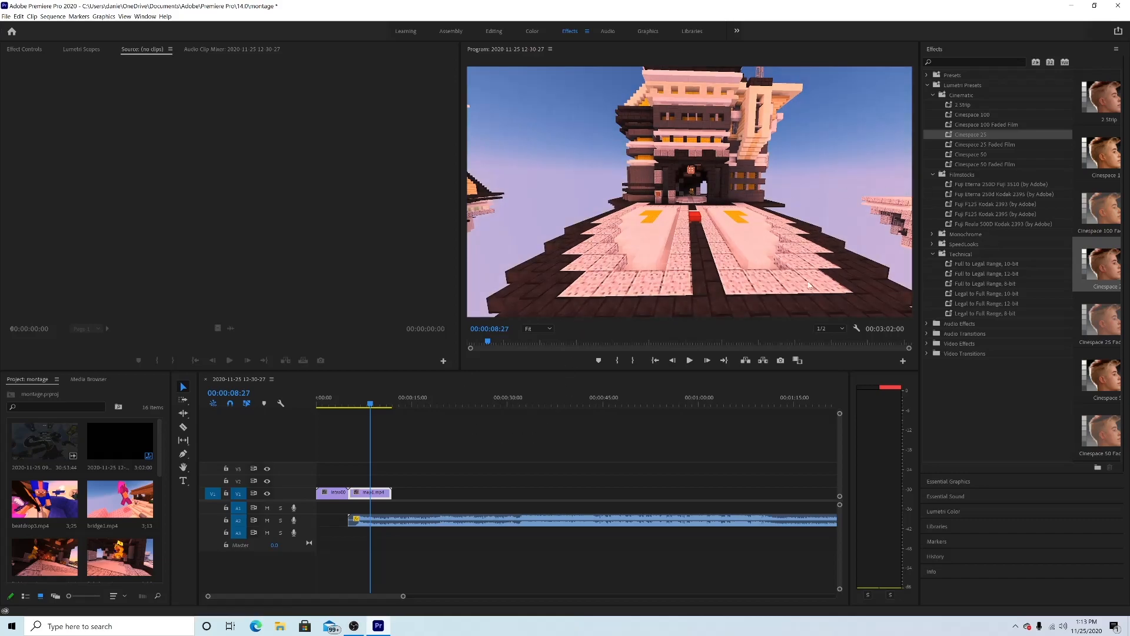
left_click_drag(990, 218, 388, 494)
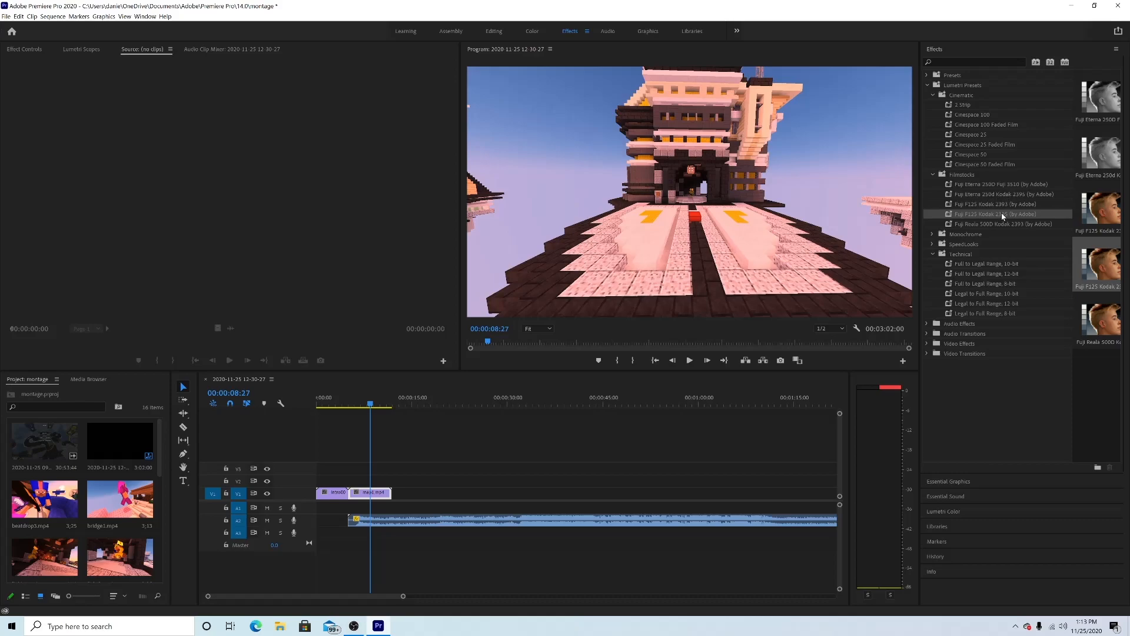
Step: Apply the Fuji F125 Kodak 2395 Lumetri preset to the map1.mp4 clip
left_click(965, 133)
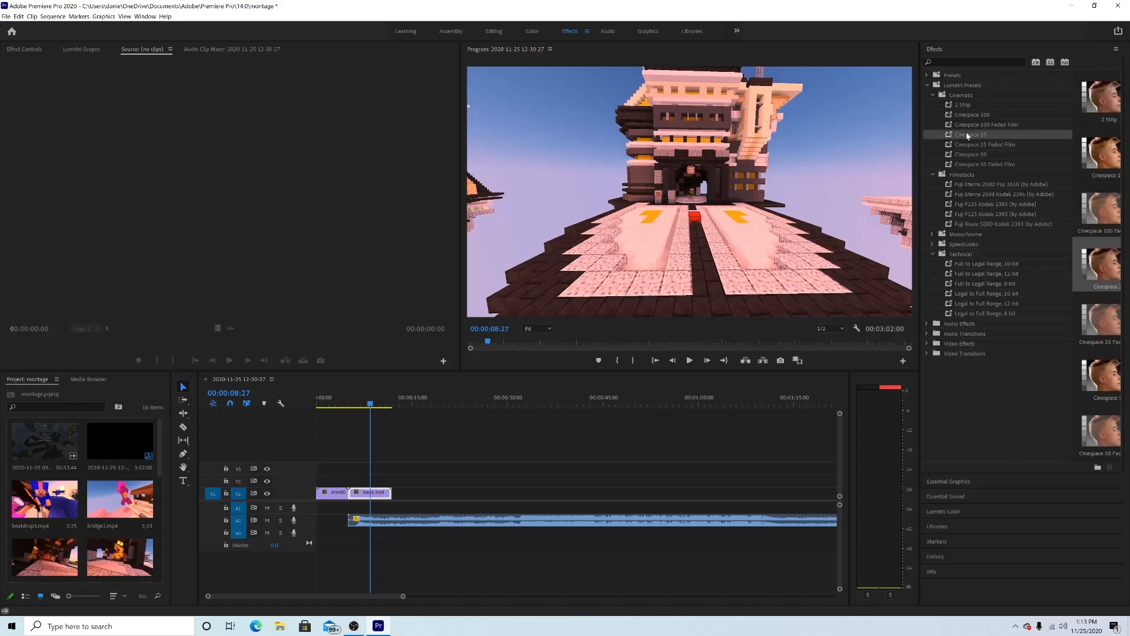
left_click(973, 214)
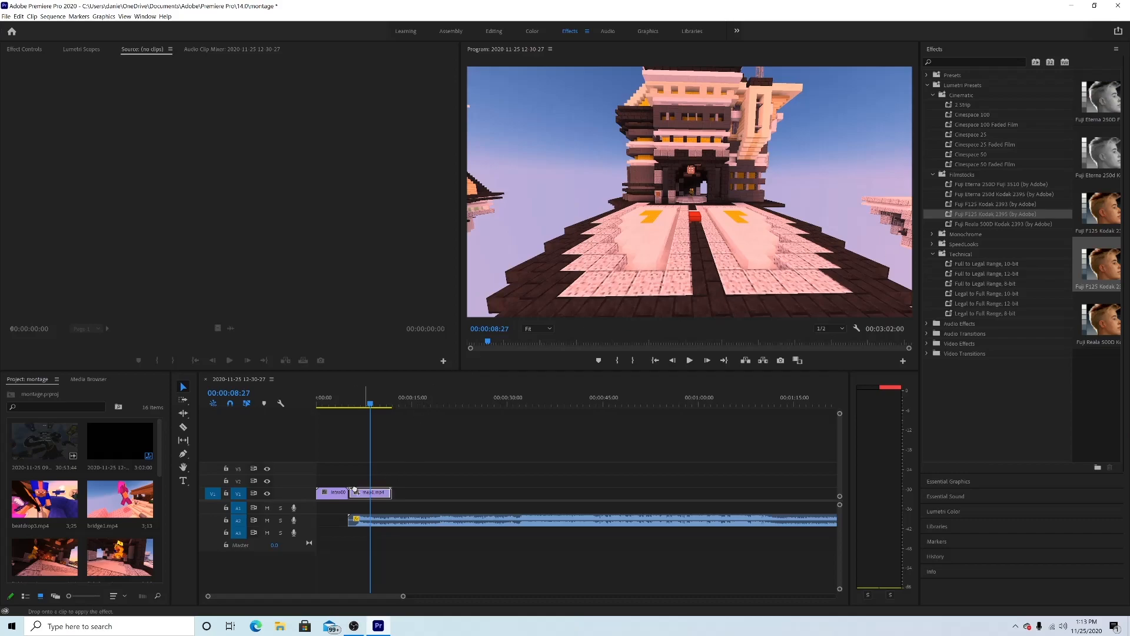
left_click_drag(365, 500, 371, 498)
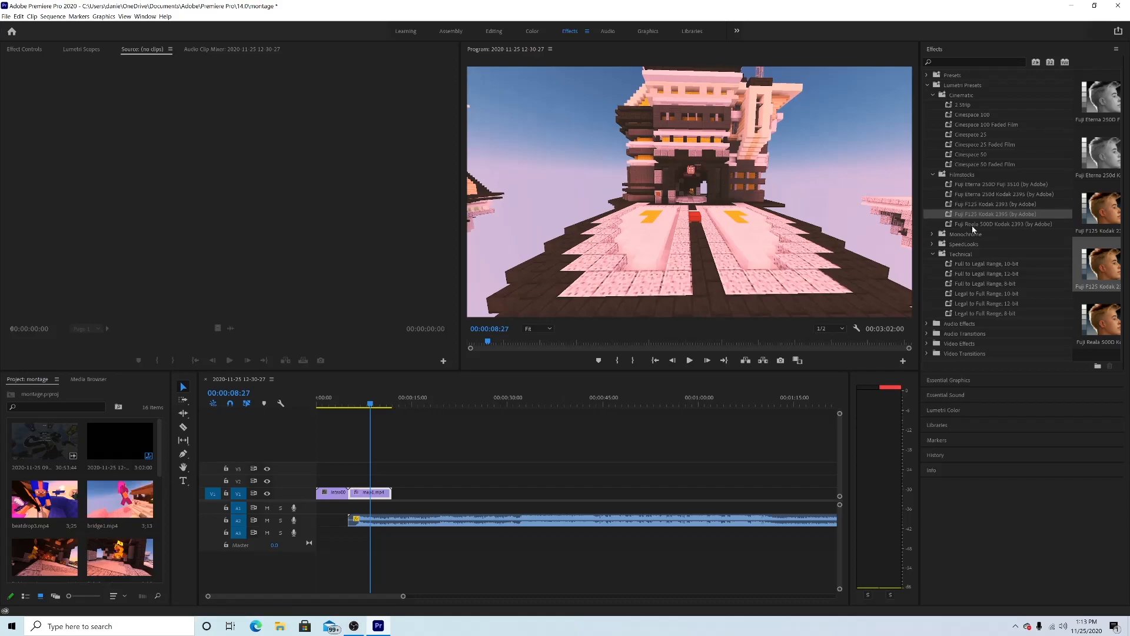
left_click(967, 303)
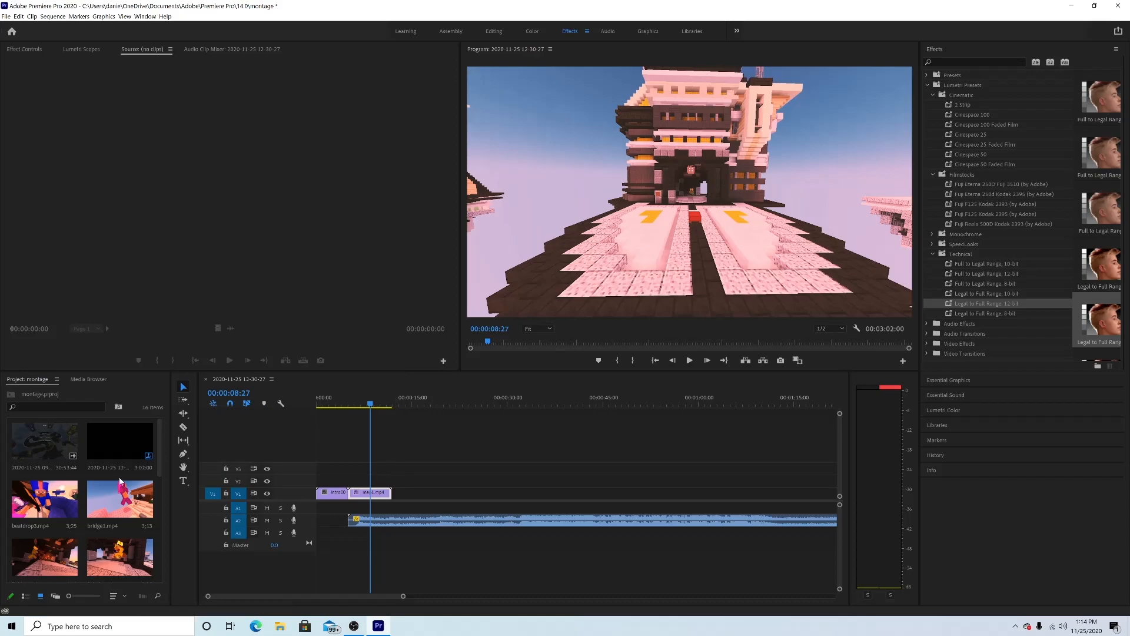
Step: Play the graded map1.mp4 clip from its start, then return to 00:00:06:42
left_click(364, 401)
left_click(348, 401)
key("space")
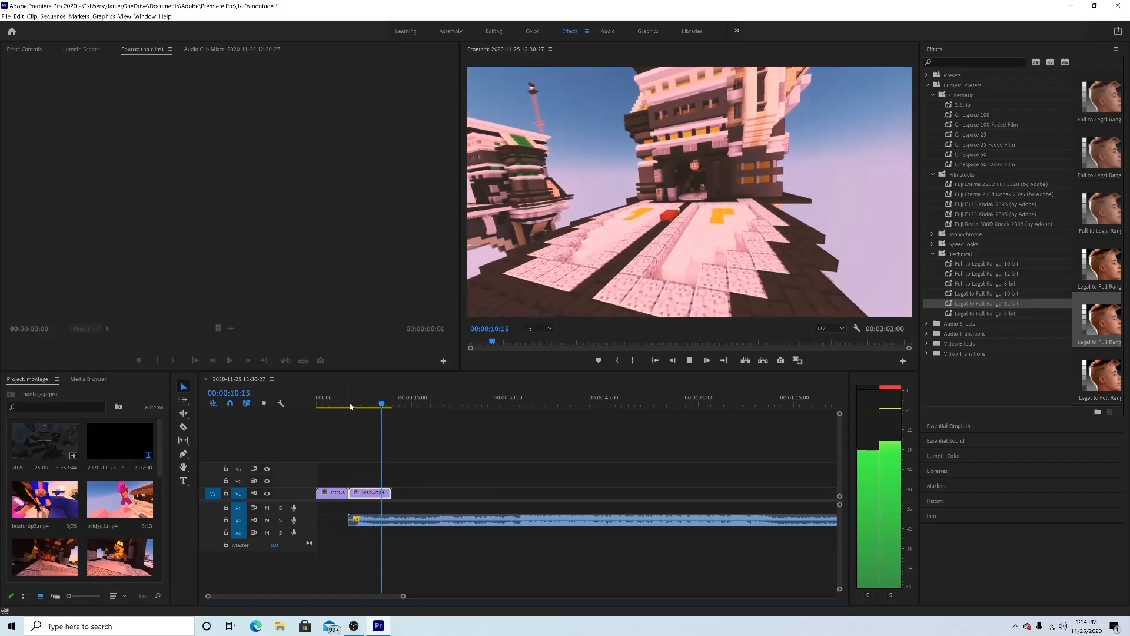
left_click(359, 405)
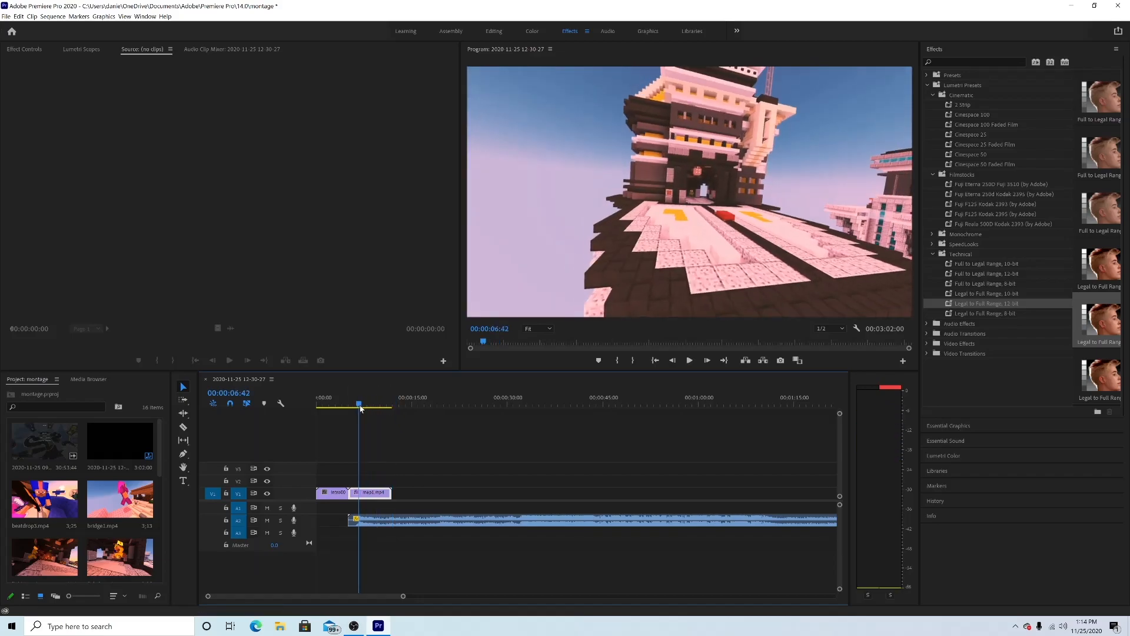
Step: Show the Time Remapping Speed keyframes on the map1.mp4 clip
right_click(371, 494)
mouse_move(420, 496)
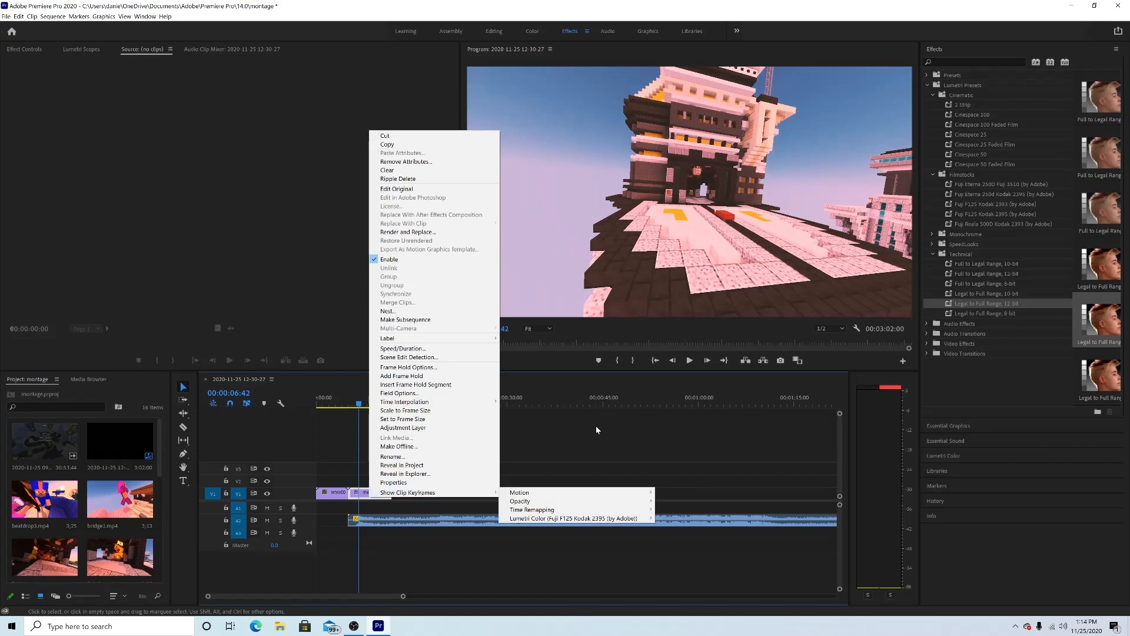
left_click(361, 461)
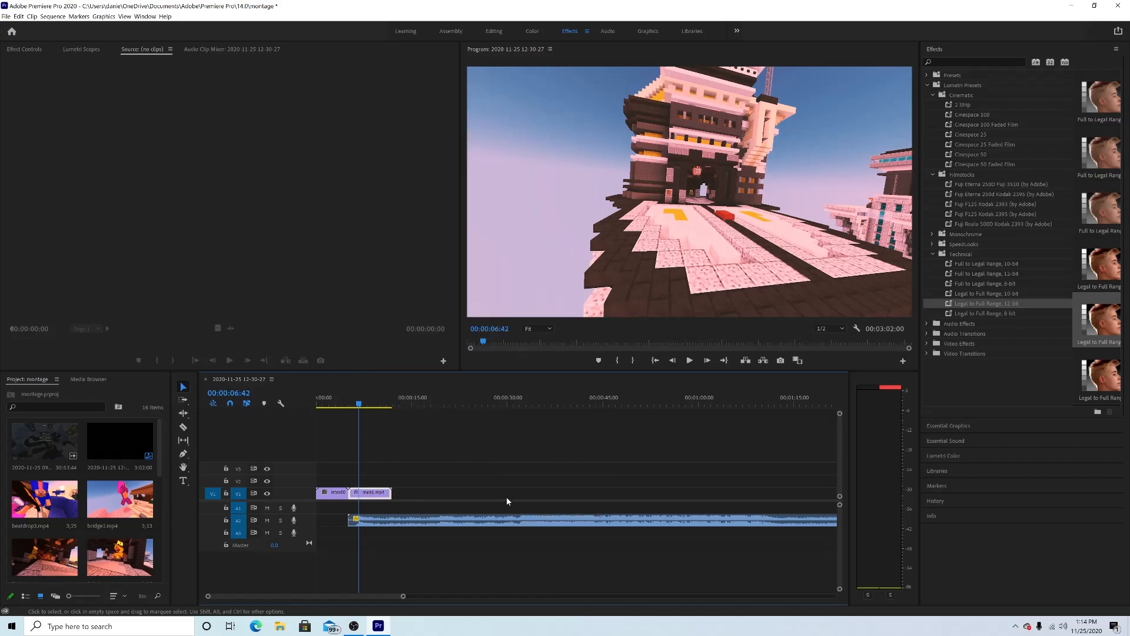
right_click(380, 491)
left_click(457, 498)
right_click(373, 494)
mouse_move(408, 485)
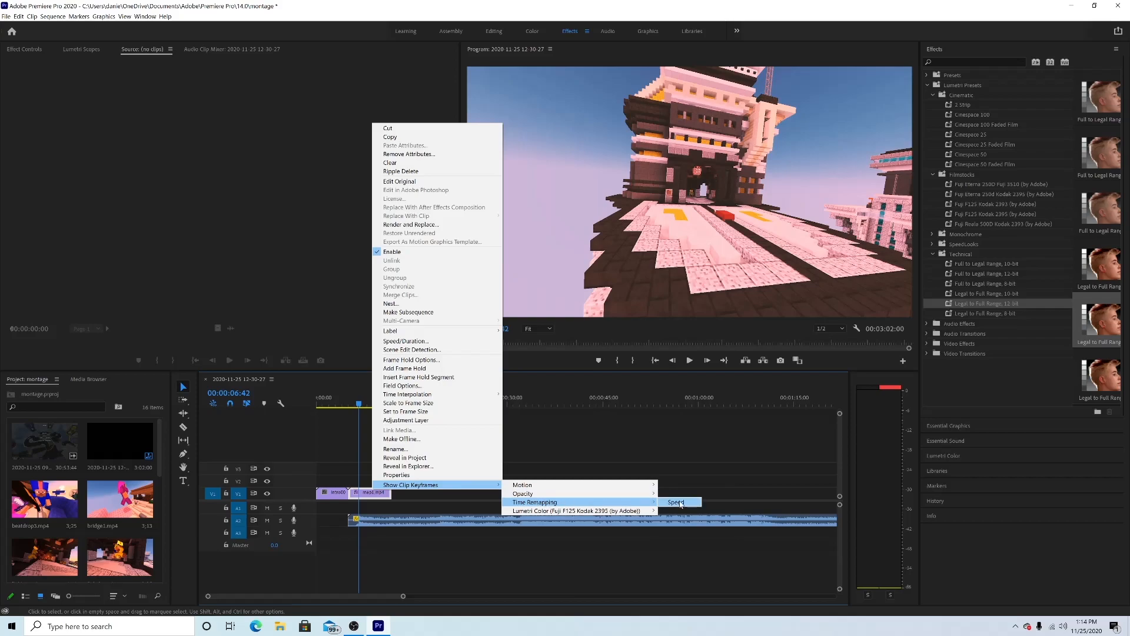
left_click(677, 502)
Step: Set the time interpolation of the map1.mp4 clip to Optical Flow
right_click(376, 496)
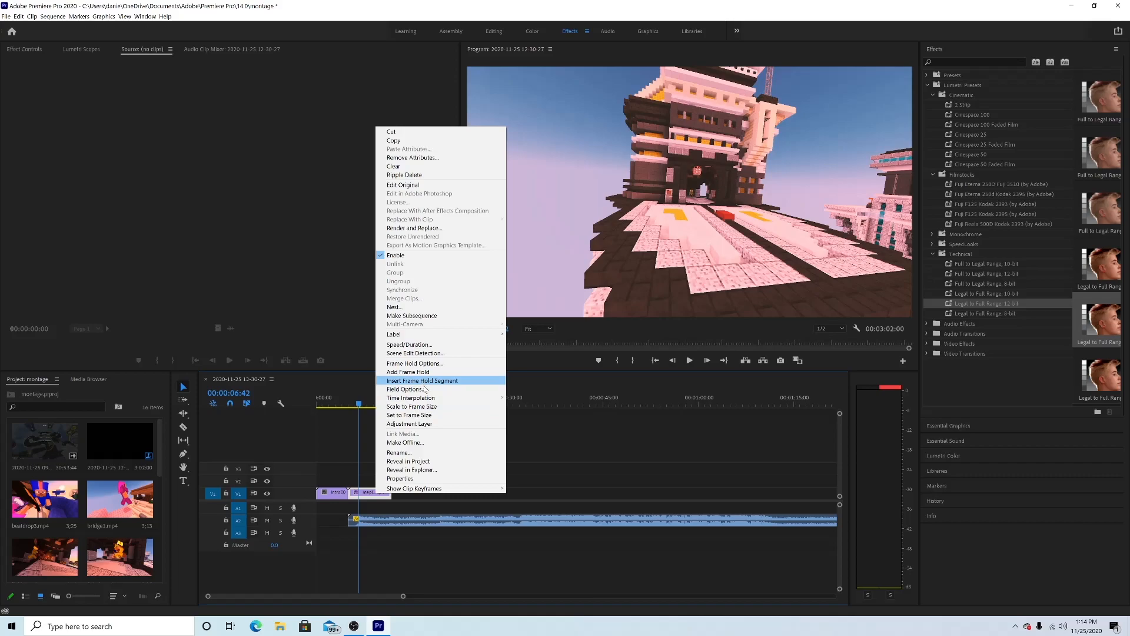
mouse_move(422, 402)
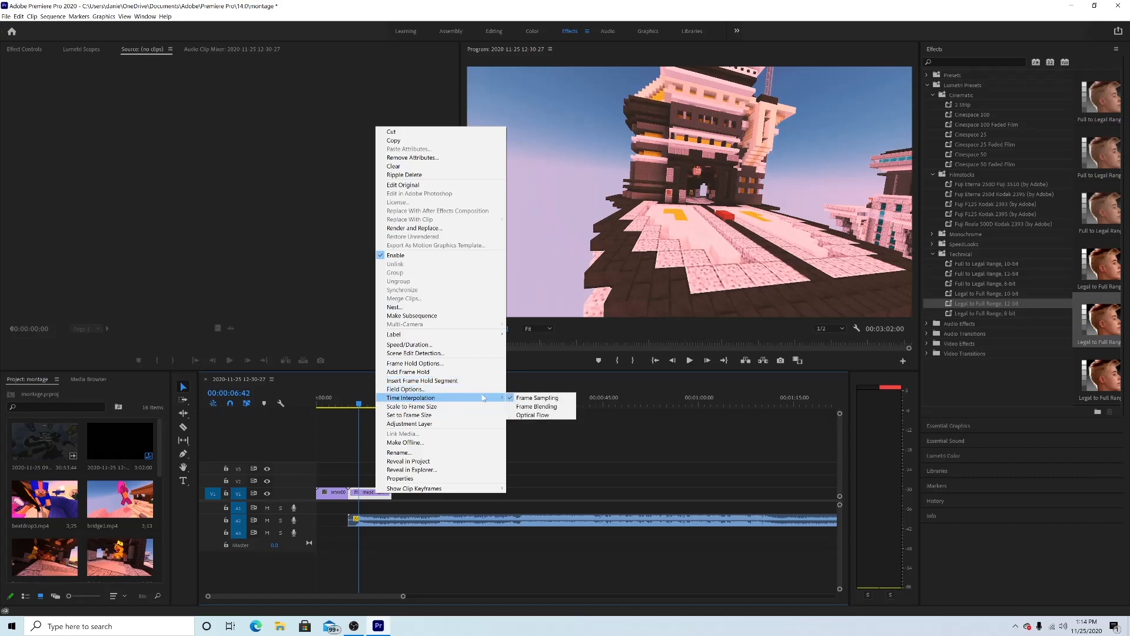
left_click(531, 416)
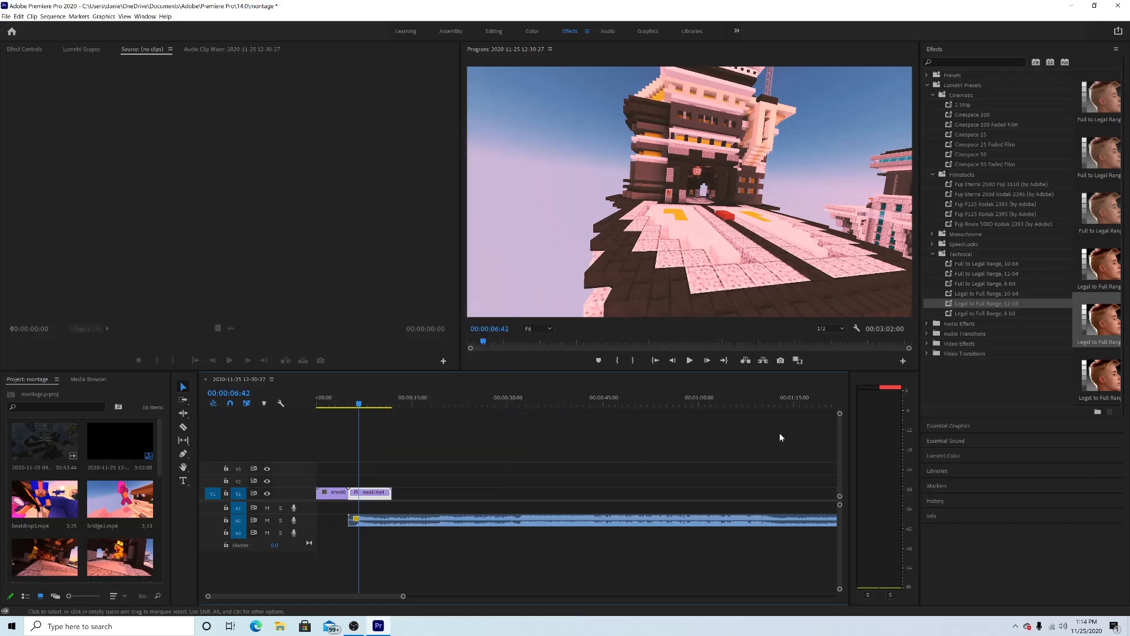
Step: Enlarge track V1, add a speed keyframe to map1.mp4 at 00:00:09:07 and shape it into a slow-to-fast speed ramp
left_click_drag(841, 415, 841, 425)
left_click(356, 405)
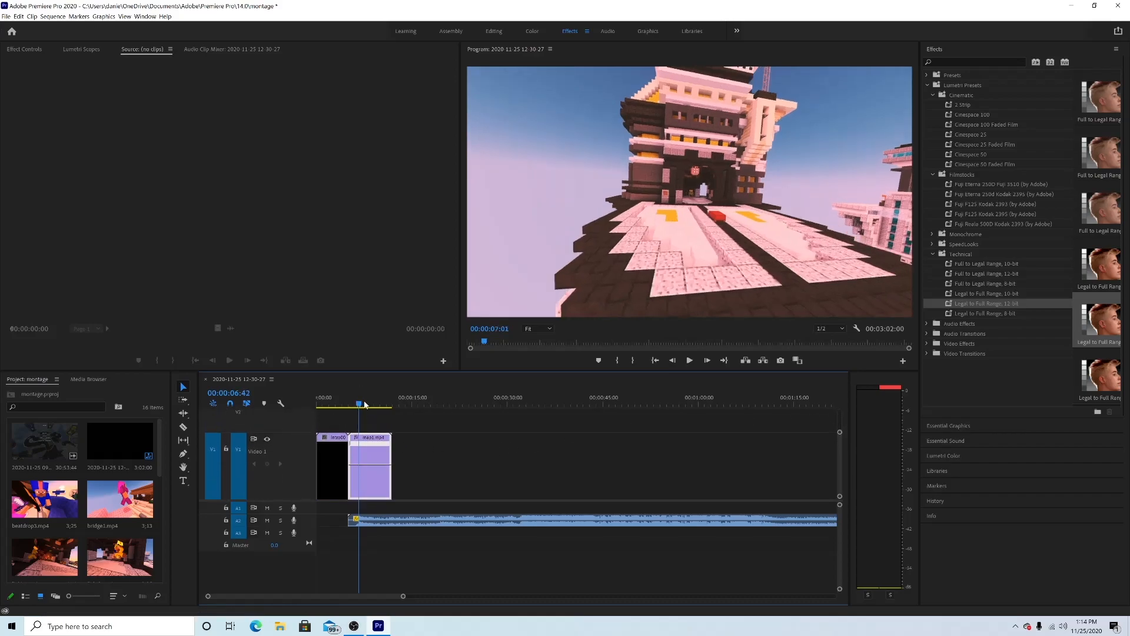
left_click_drag(356, 406, 375, 408)
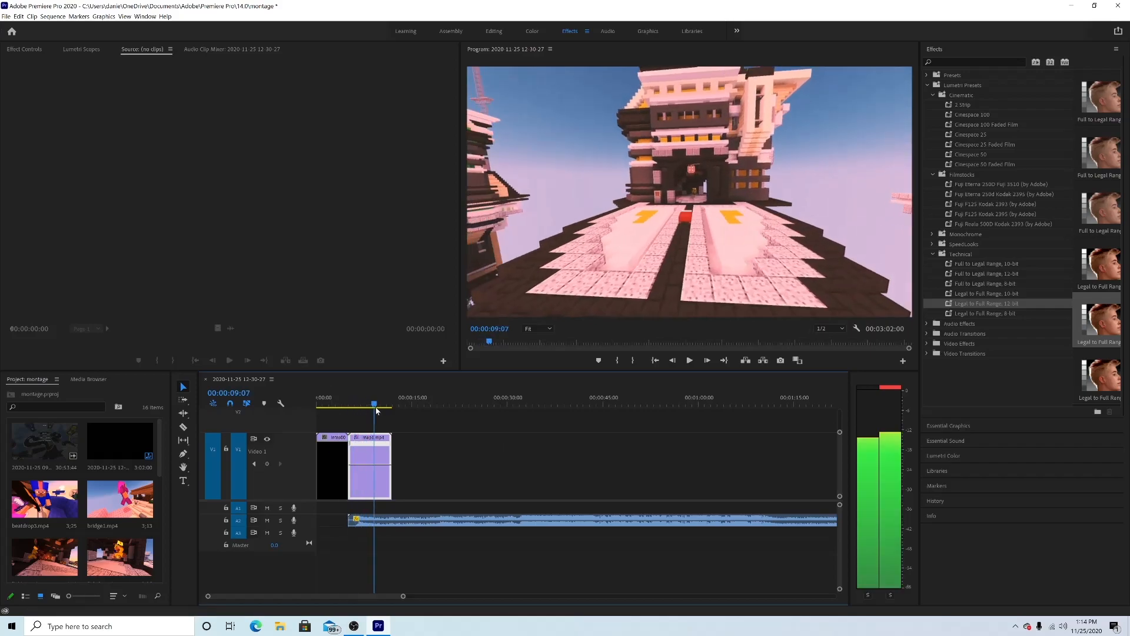
left_click(375, 469, "ctrl")
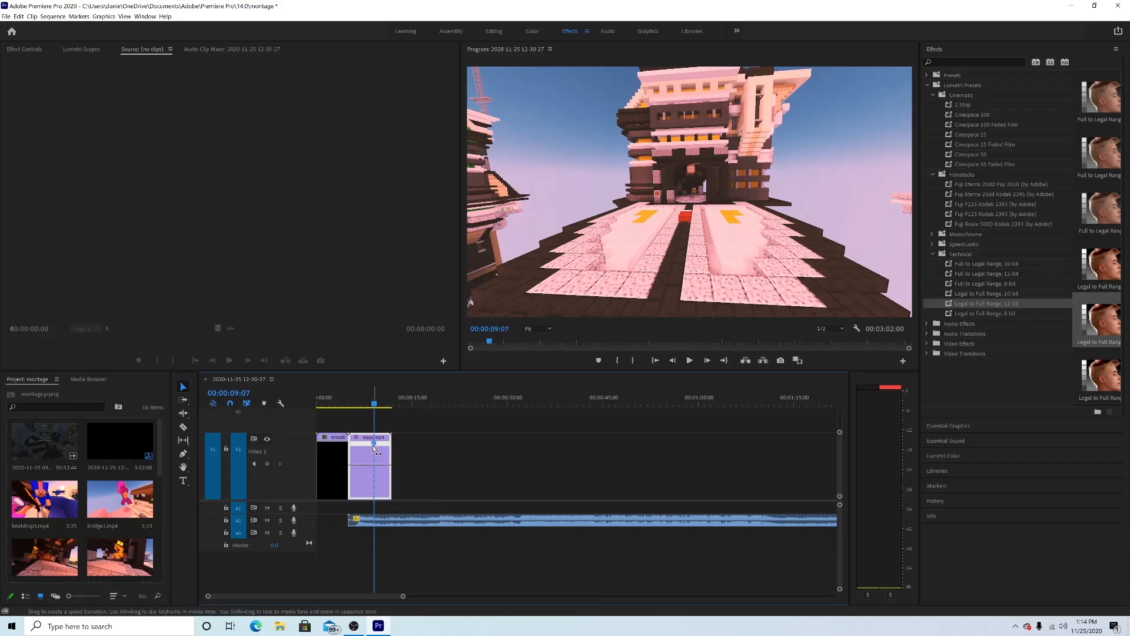
left_click_drag(374, 404, 359, 469)
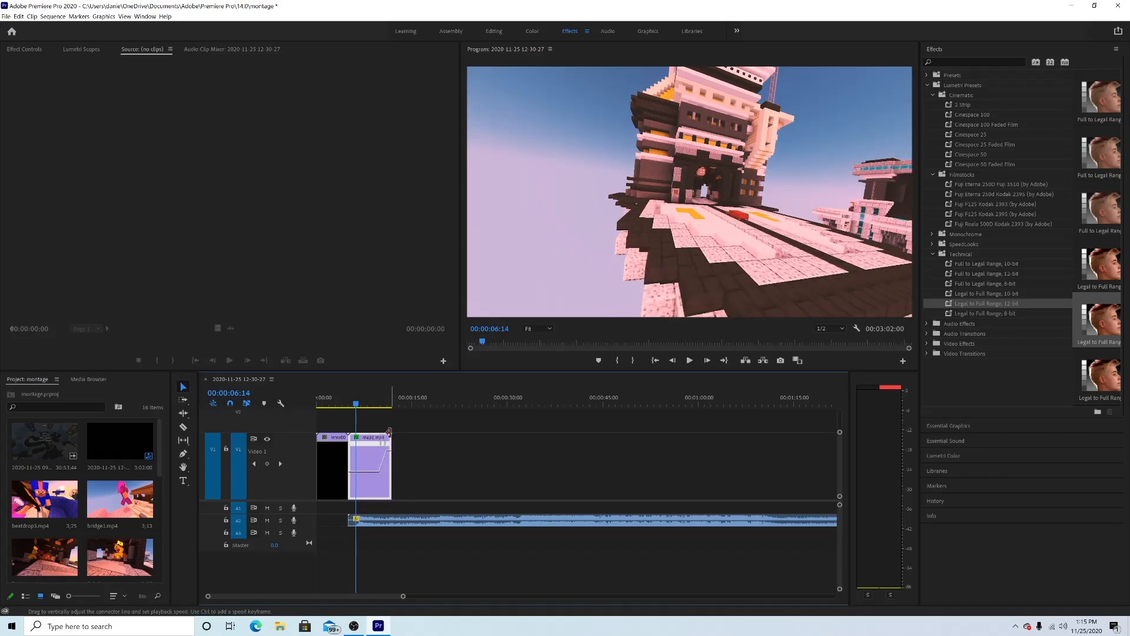
Step: Play the speed-ramped map1.mp4 clip from its start to past its end
left_click(350, 405)
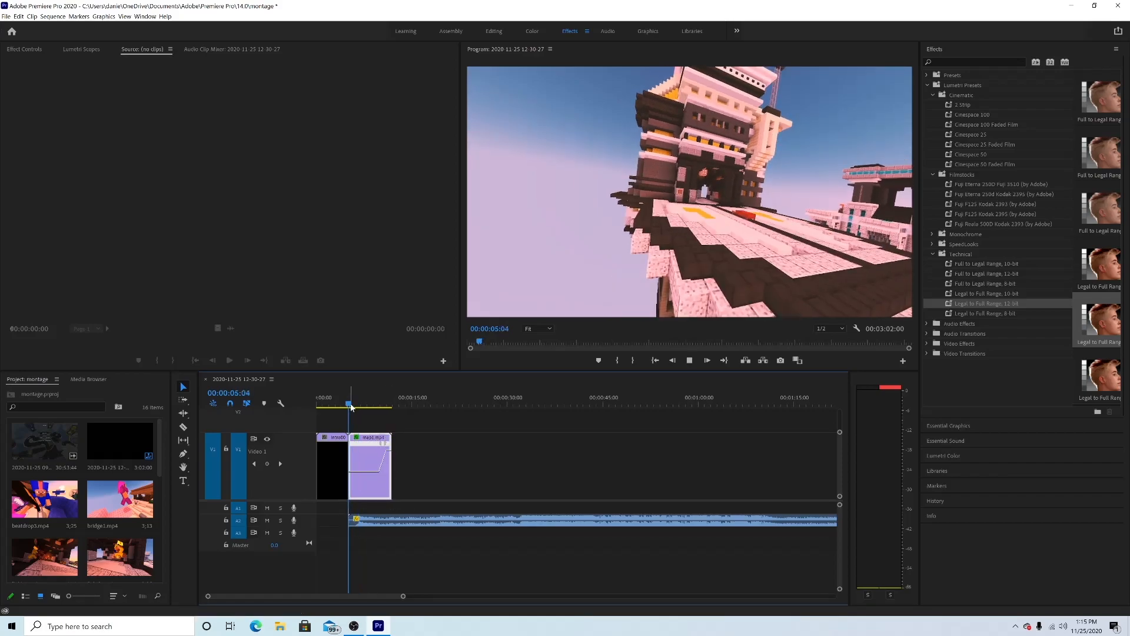
key("space")
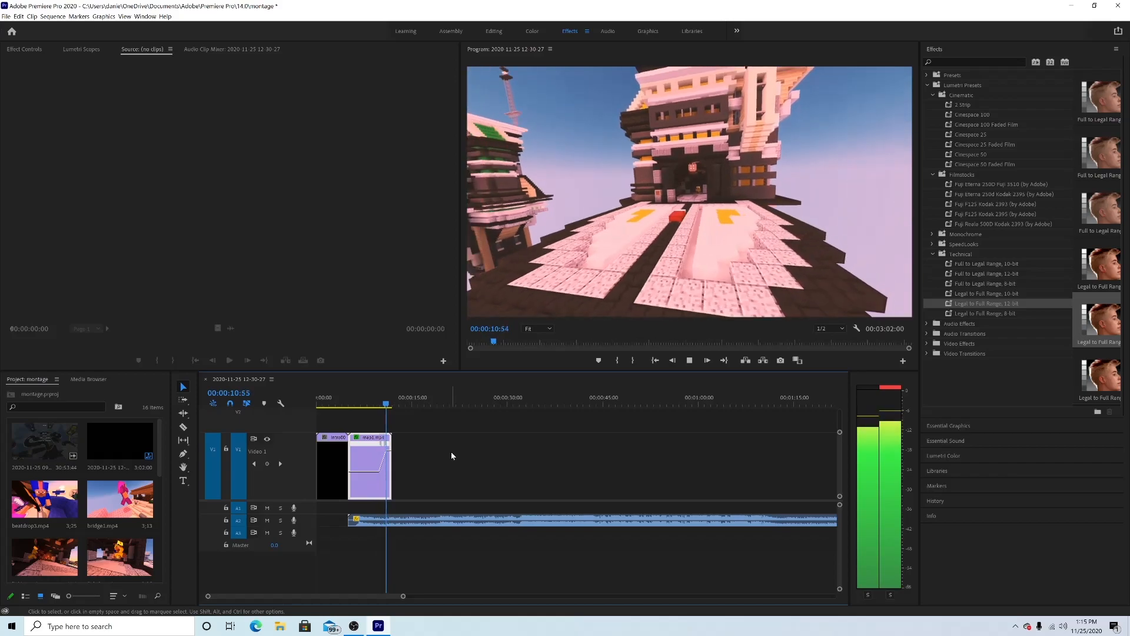
key("space")
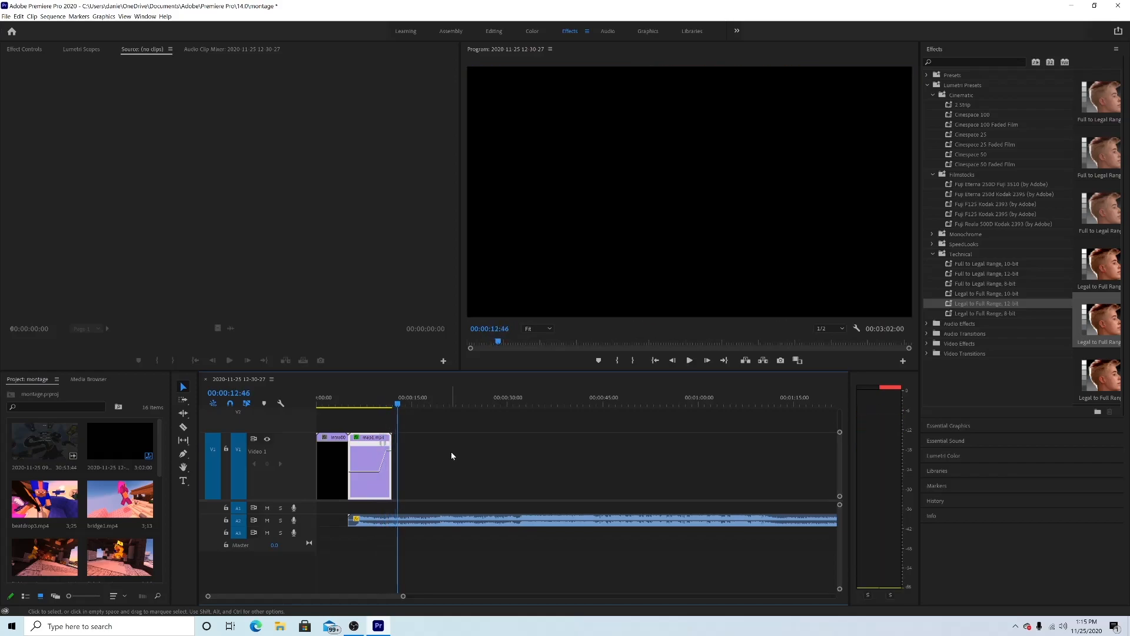
Step: Place map2.mp4 and map3.mp4 on V1 directly after map1.mp4 and preview them from 00:00:12:00
mouse_move(396, 404)
left_mouse_down()
mouse_move(382, 406)
mouse_move(392, 406)
left_mouse_up()
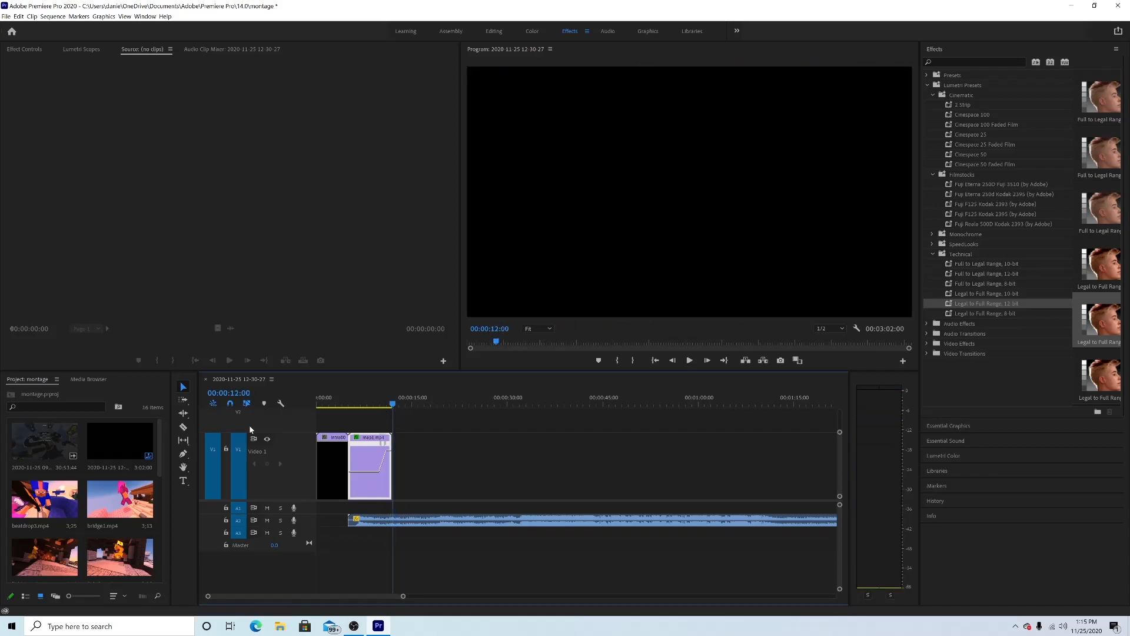
scroll(82, 499, "down", 3)
left_click_drag(112, 499, 421, 455)
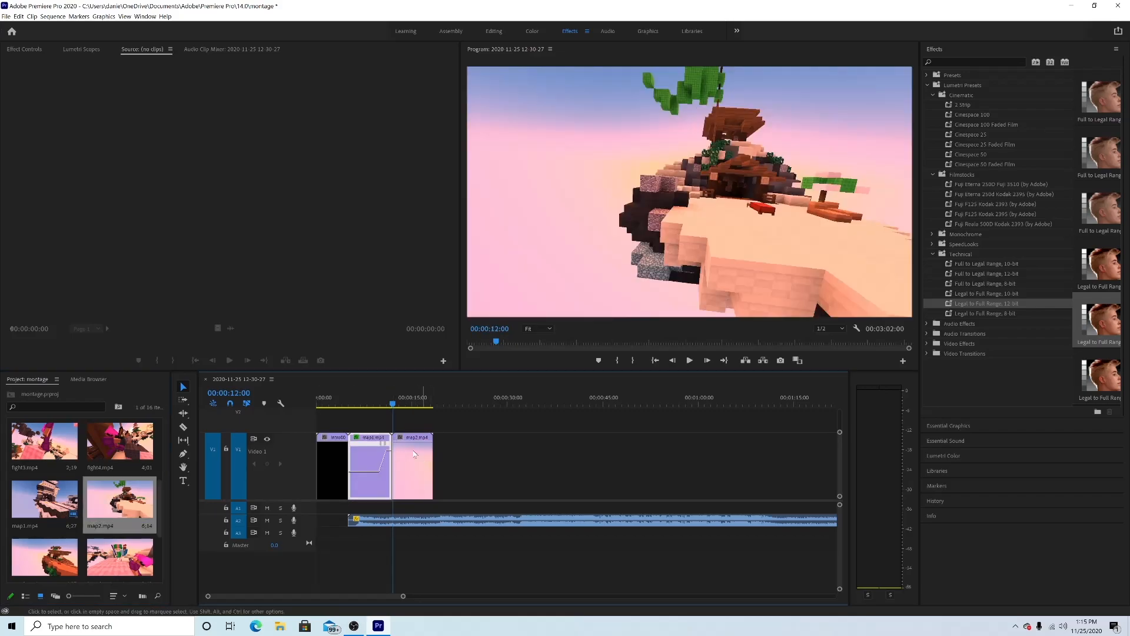
scroll(58, 513, "down", 2)
left_click_drag(45, 504, 454, 465)
key("space")
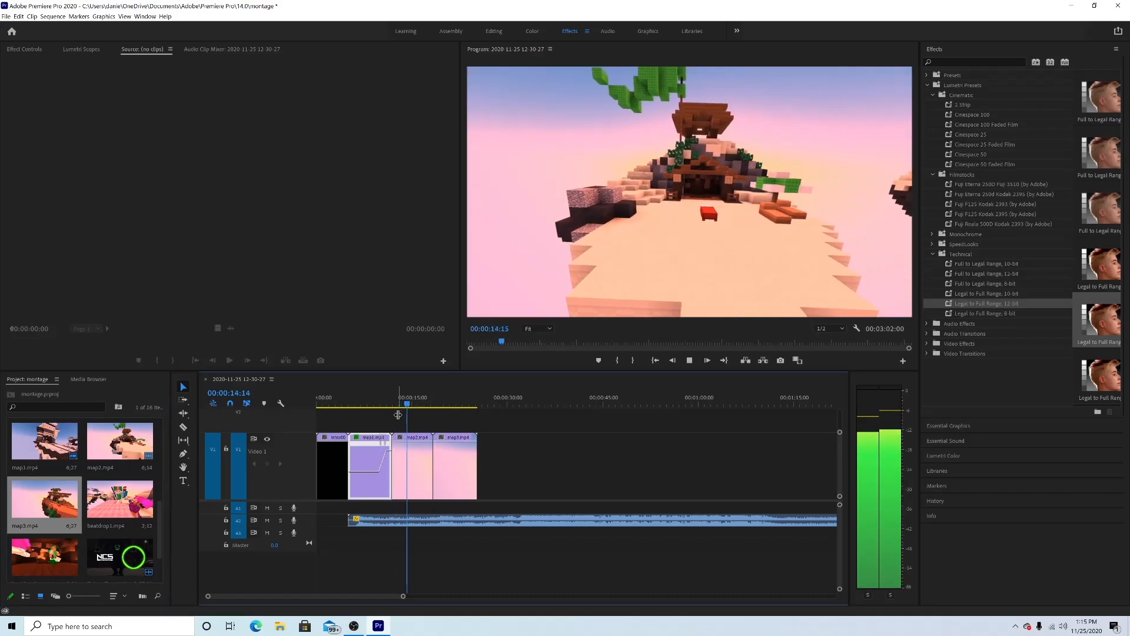
key("space")
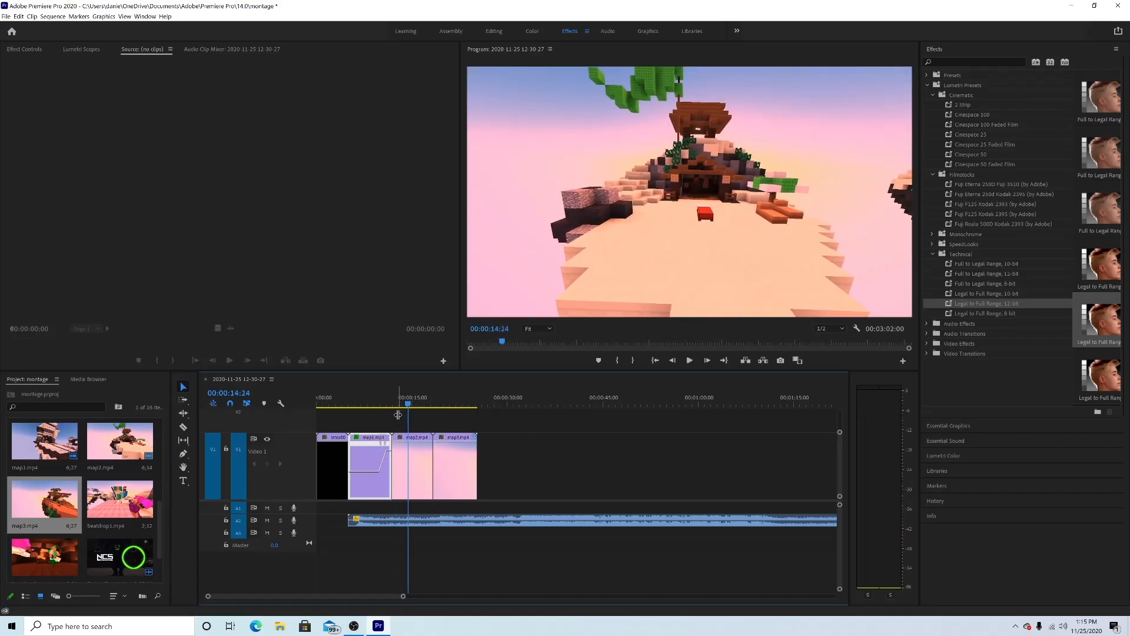
Step: Apply the Cinespace 25 and Fuji F125 Kodak 2395 Lumetri presets to both the map2.mp4 and map3.mp4 clips
left_click_drag(527, 474, 414, 448)
left_click(976, 136)
left_click_drag(514, 429, 450, 450)
left_click_drag(989, 217, 415, 452)
Step: Play the sequence from the beginning of the intro
left_click_drag(405, 405, 323, 406)
key("space")
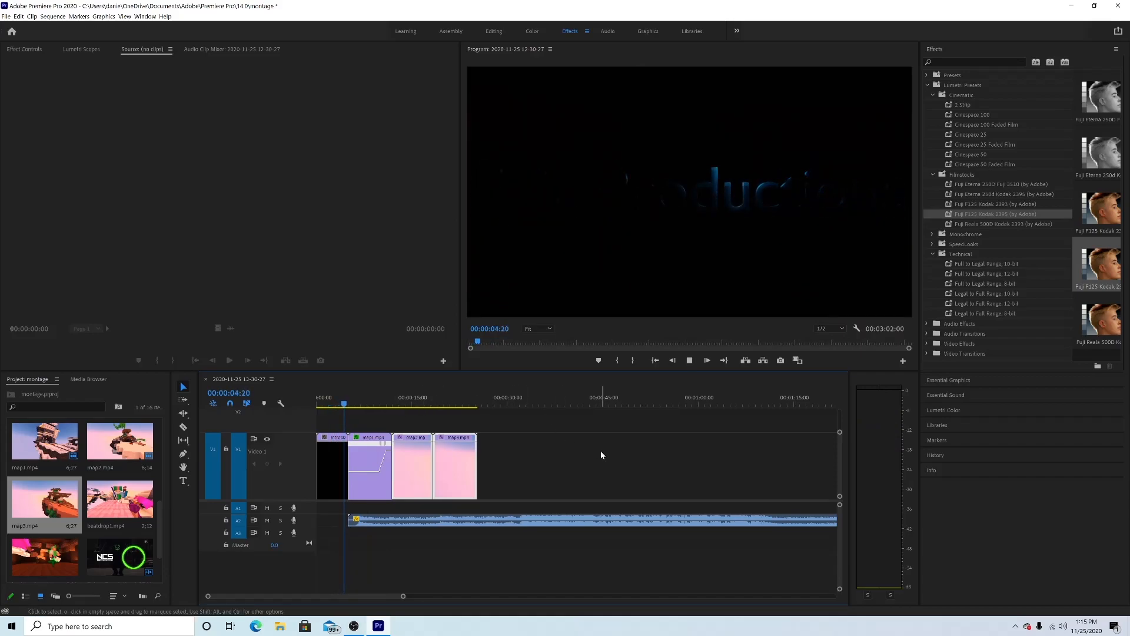
key("space")
Step: Show the Time Remapping Speed keyframes on the map2.mp4 and map3.mp4 clips
left_click(511, 474)
left_click(411, 401)
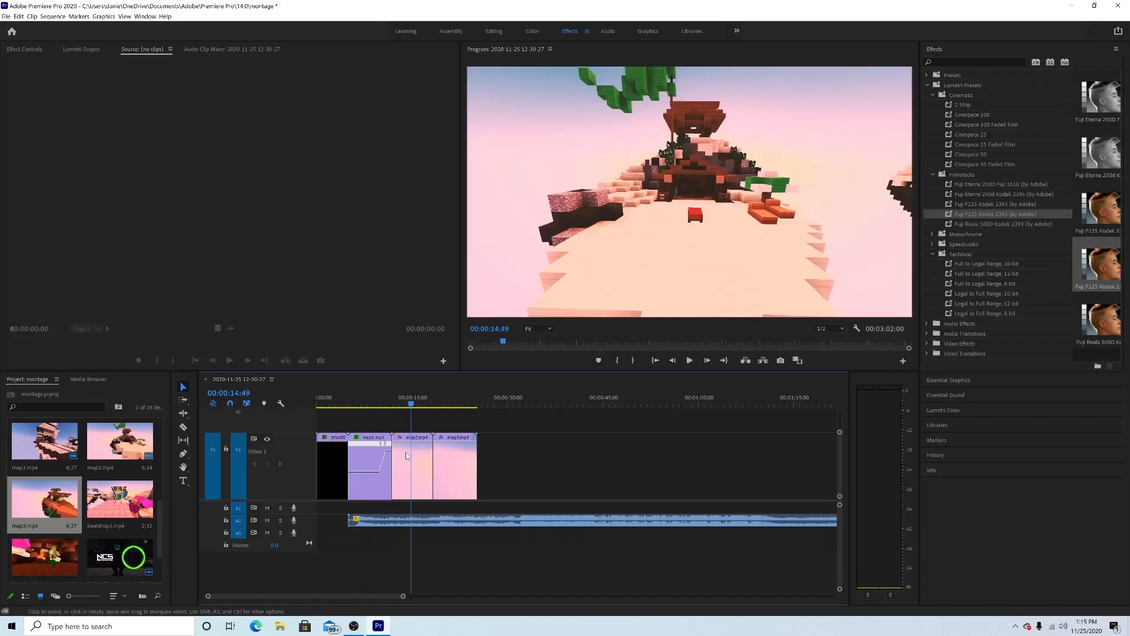
right_click(421, 470)
mouse_move(453, 462)
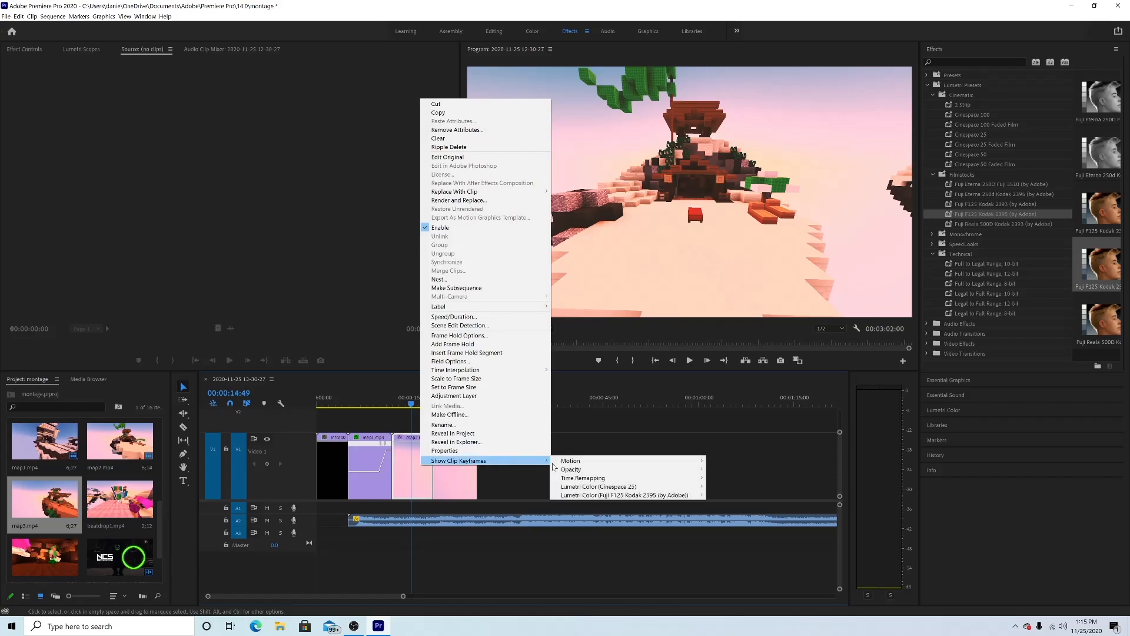
mouse_move(584, 478)
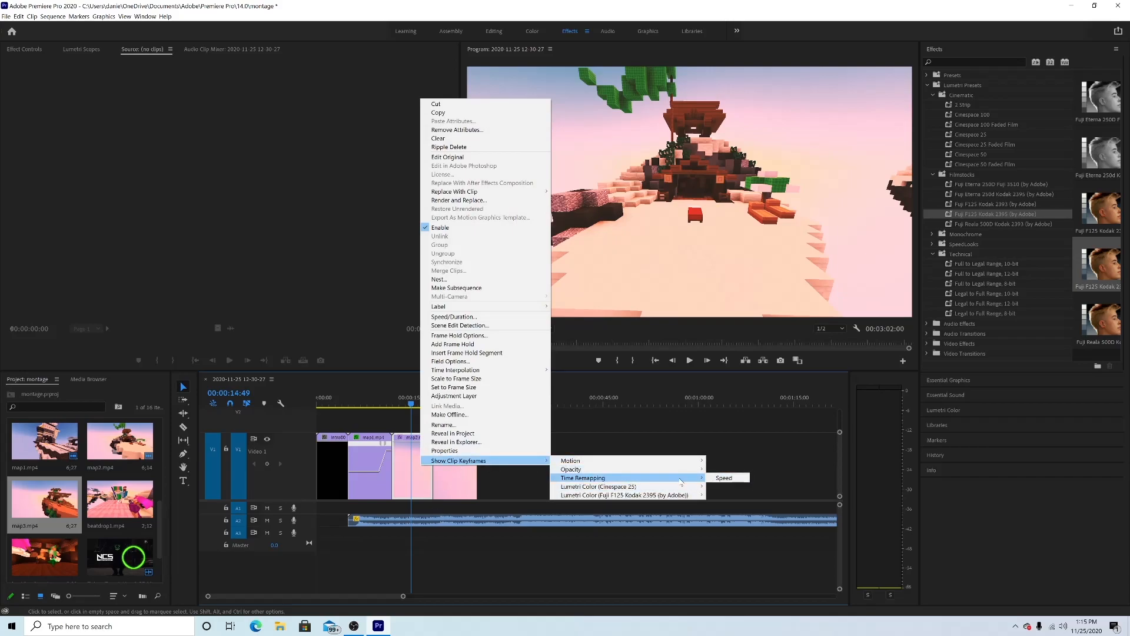
left_click(719, 478)
right_click(458, 474)
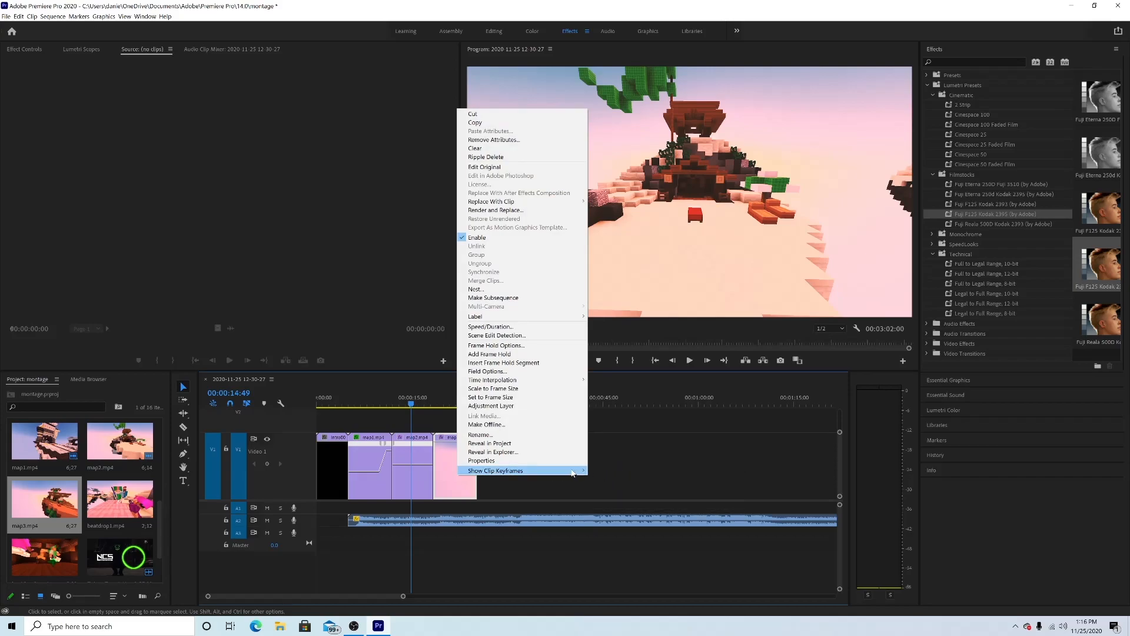
mouse_move(573, 472)
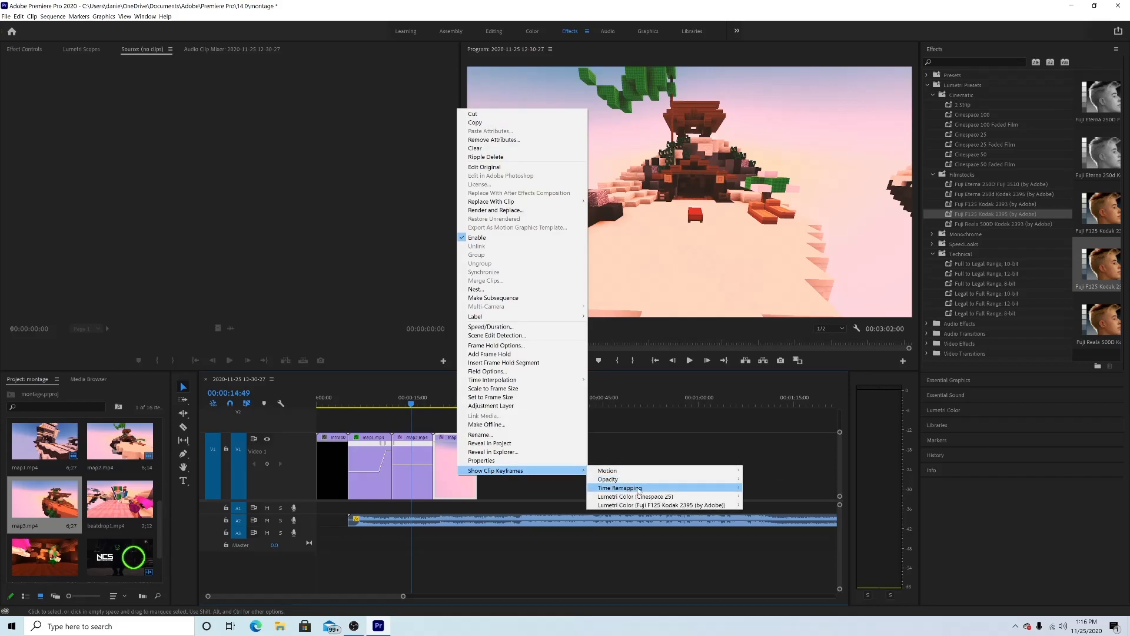
left_click(767, 493)
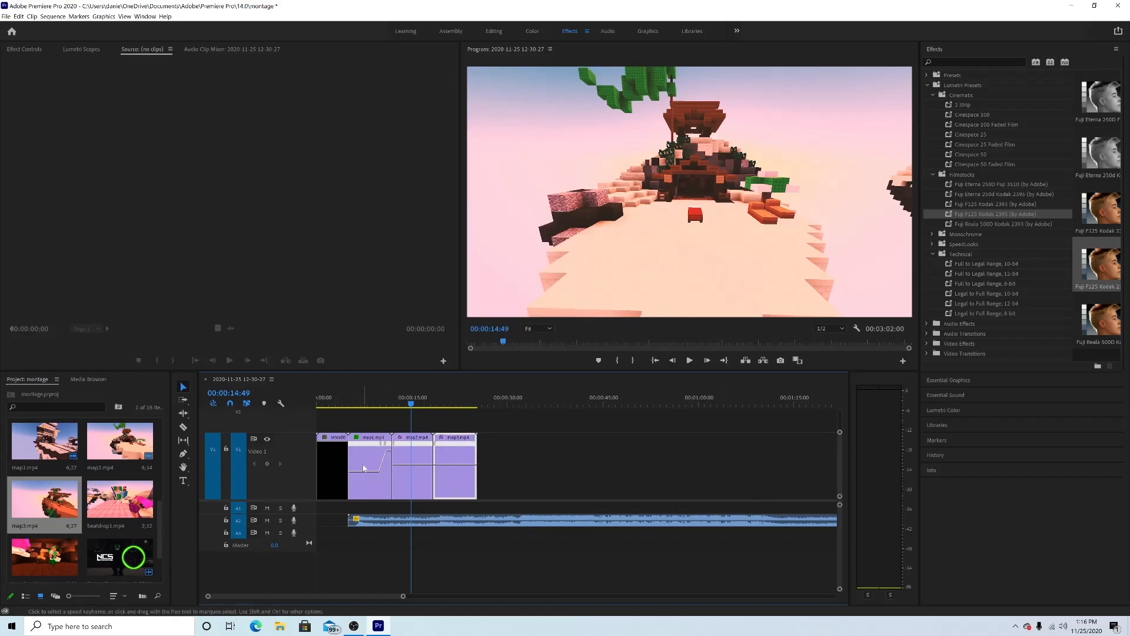
Step: Add the Cinespace 25 Lumetri preset to the map1.mp4 clip and scrub to 00:00:12:19
right_click(365, 465)
mouse_move(387, 464)
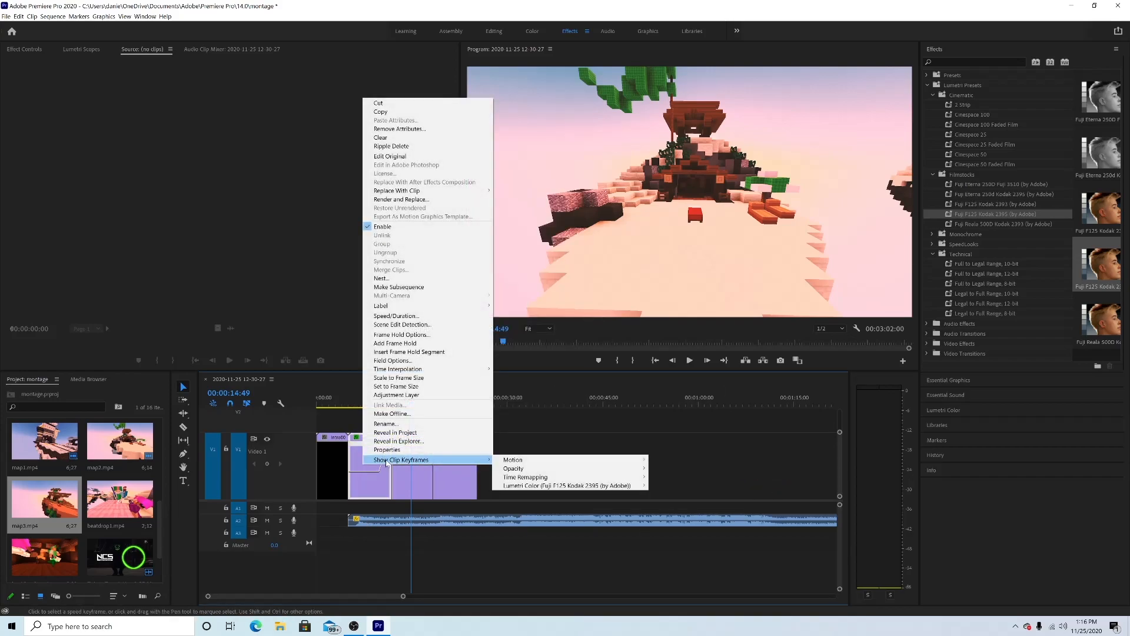
left_click(384, 487)
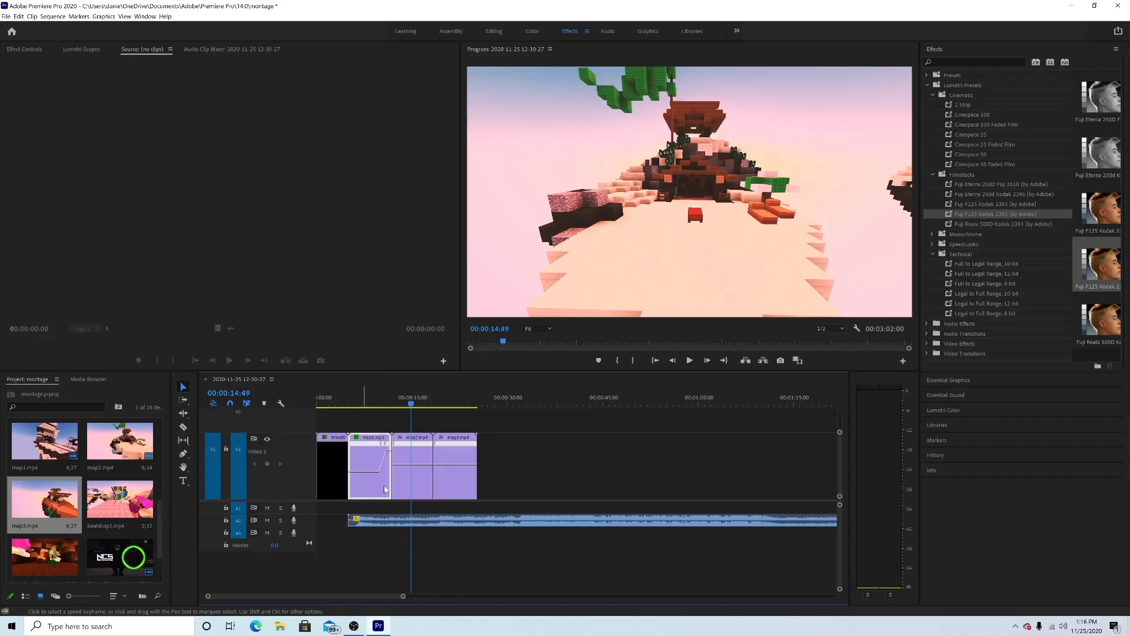
left_click(972, 135)
left_click_drag(368, 404, 394, 389)
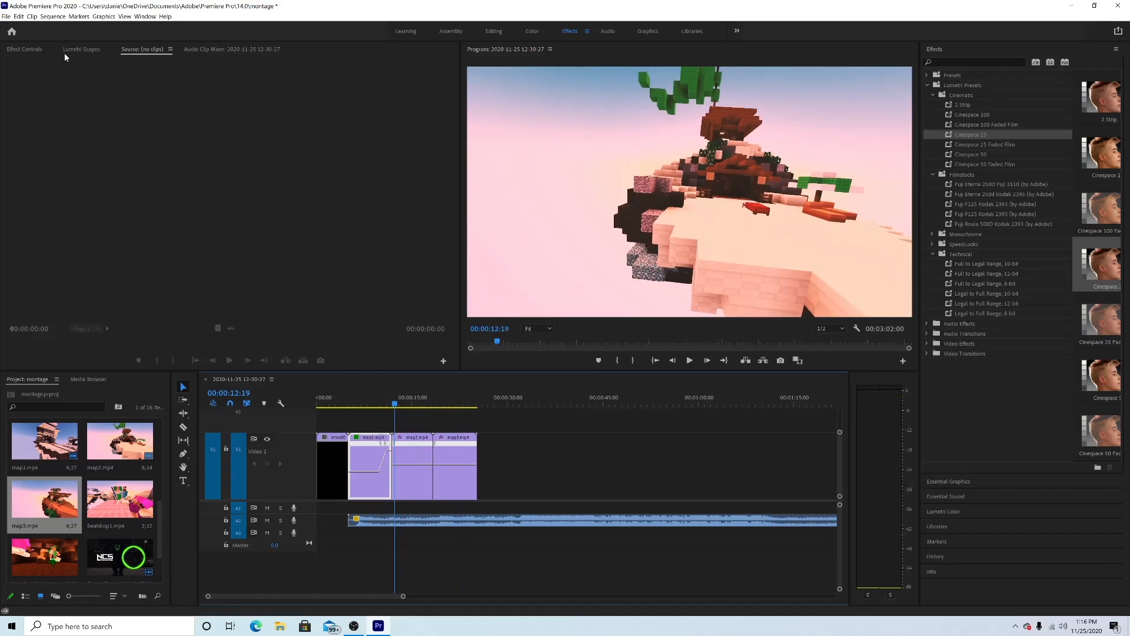
Step: Remove the Cinespace 25 Lumetri effect from the map1.mp4 clip, keeping its Fuji F125 Kodak 2395 effect
left_click(24, 49)
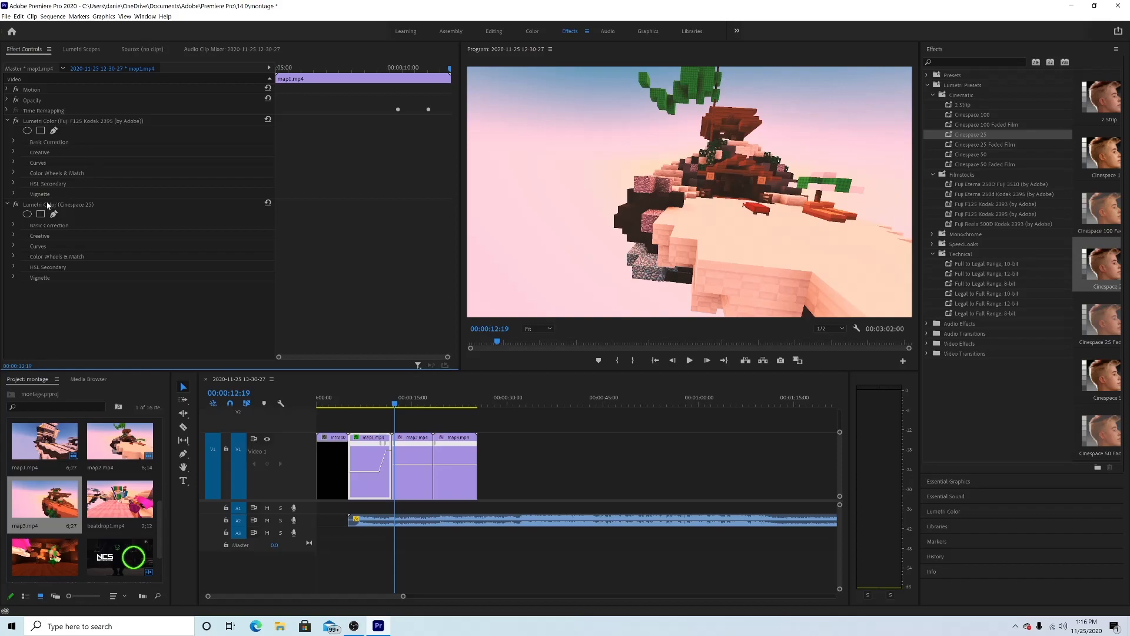
right_click(61, 205)
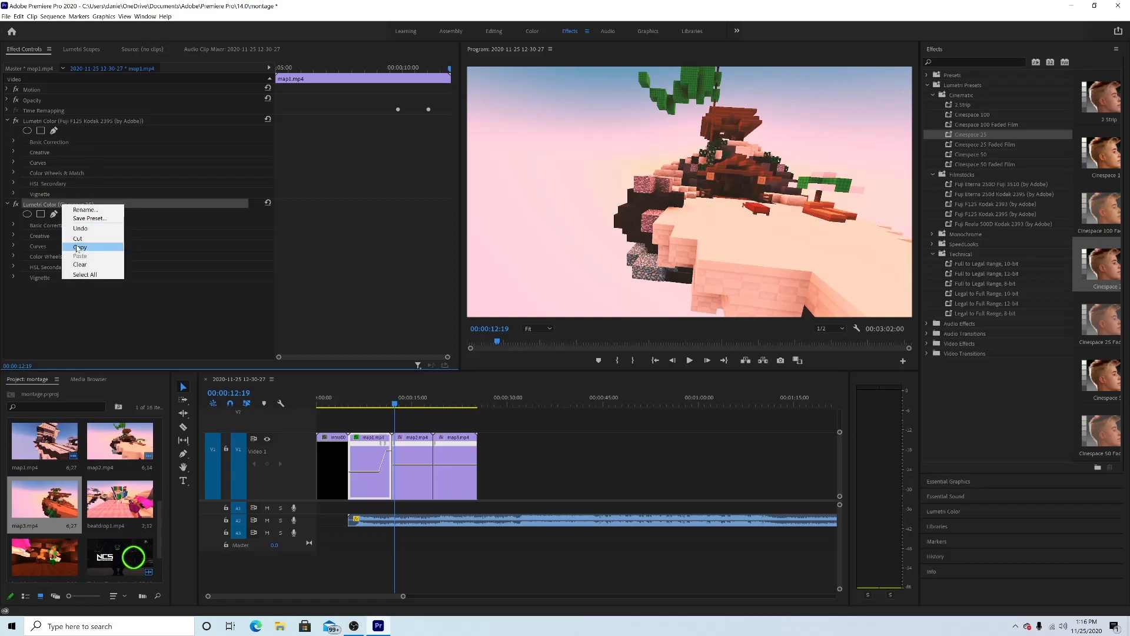
left_click(80, 229)
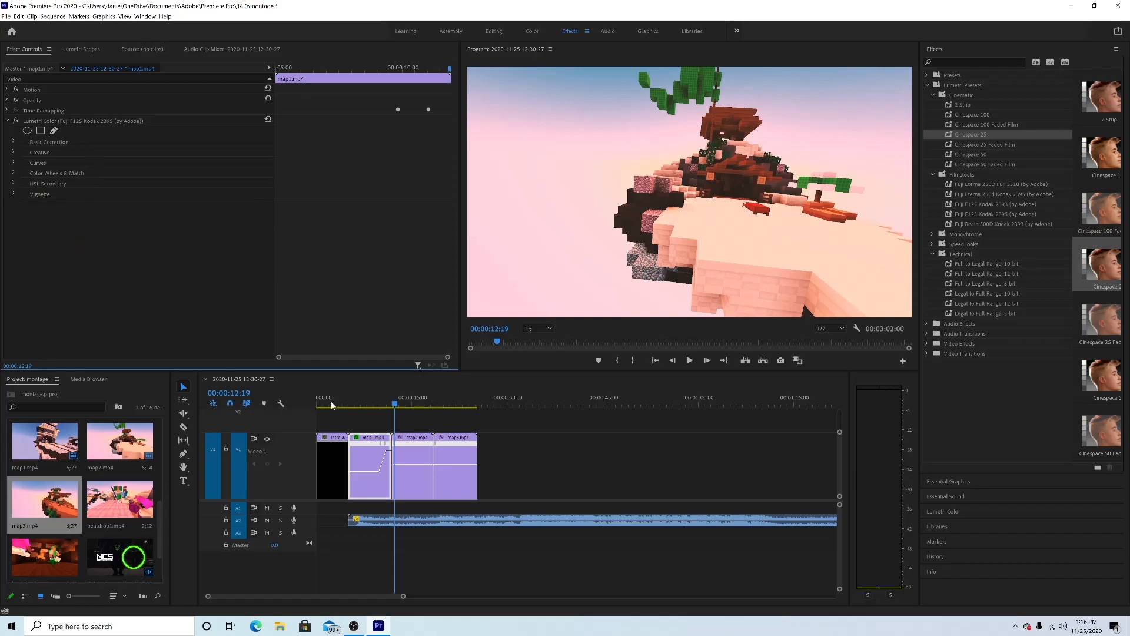
Step: Cut the Cinespace 25 Lumetri effect from the map2.mp4 clip
left_click(369, 404)
left_click(412, 404)
left_click(411, 448)
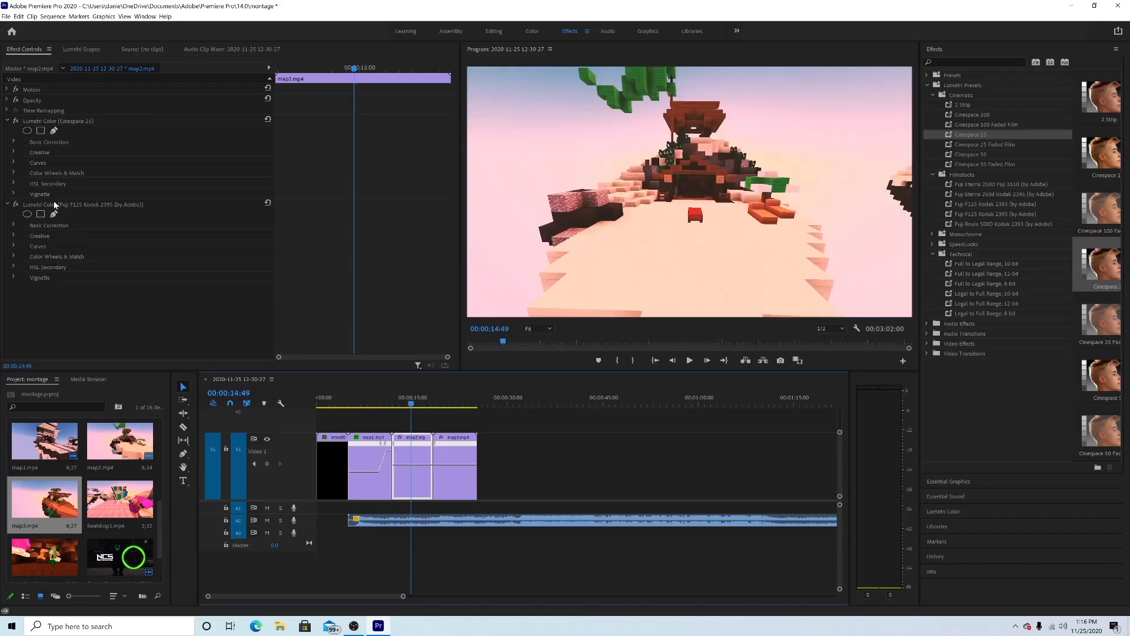
right_click(58, 122)
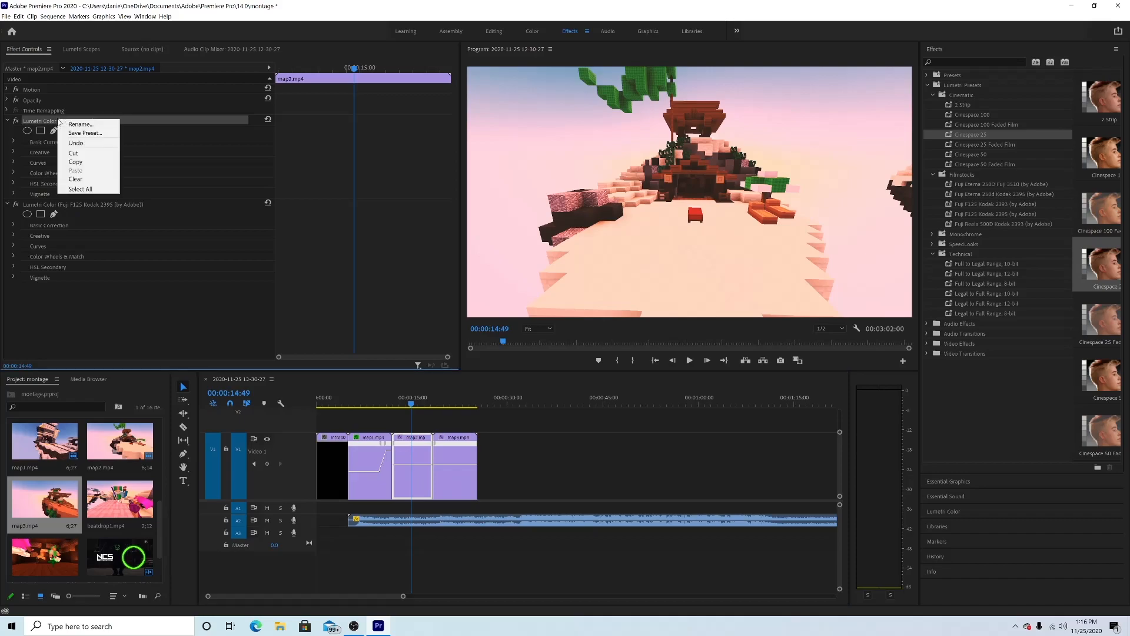
left_click(74, 151)
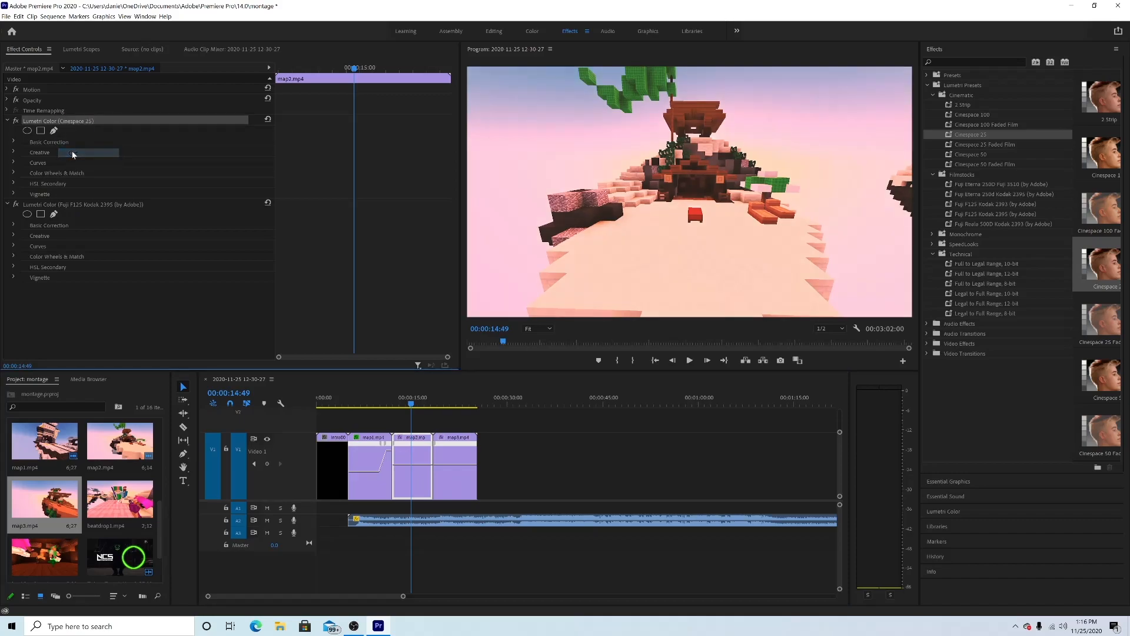
Step: Check the effects on the map1.mp4 clip and cut the Cinespace 25 Lumetri effect from the map3.mp4 clip
left_click(372, 414)
left_click(364, 452)
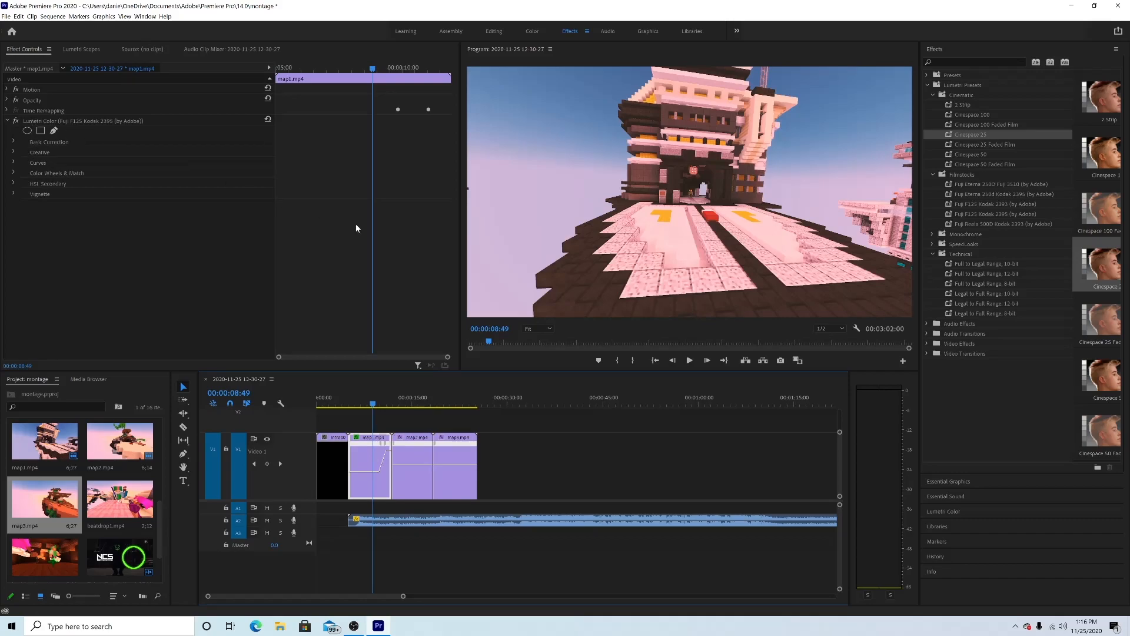
left_click(418, 404)
left_click_drag(420, 405, 453, 404)
left_click(442, 450)
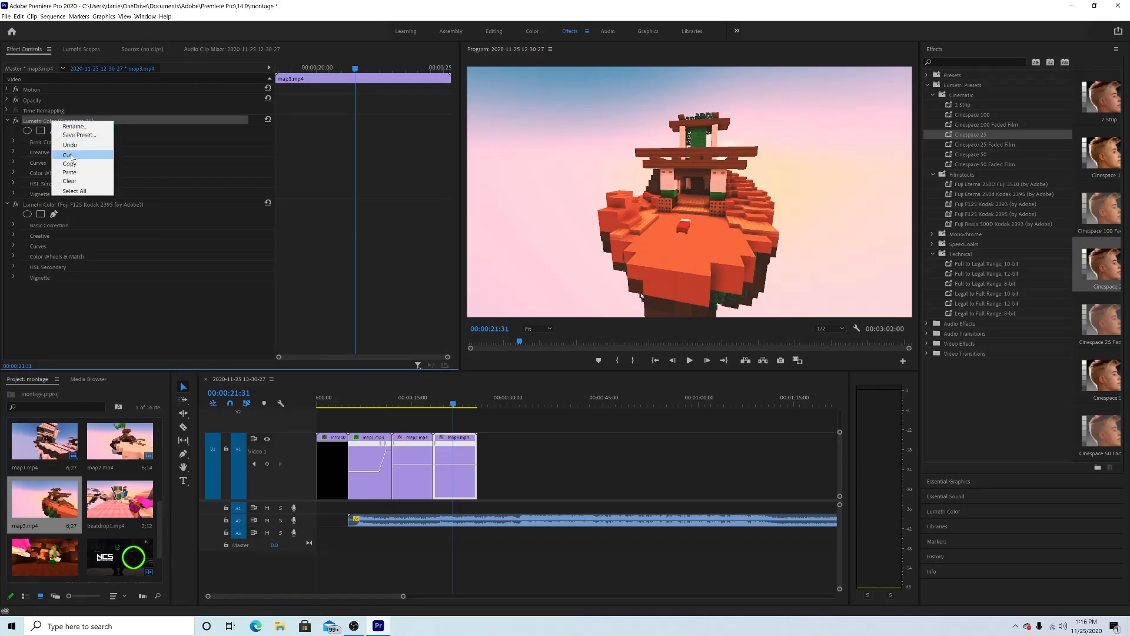
left_click(67, 156)
Step: Point out the Fuji F125 Kodak 2395 preset and scrub through the map2.mp4 clip to review its colours
left_click_drag(412, 404, 436, 412)
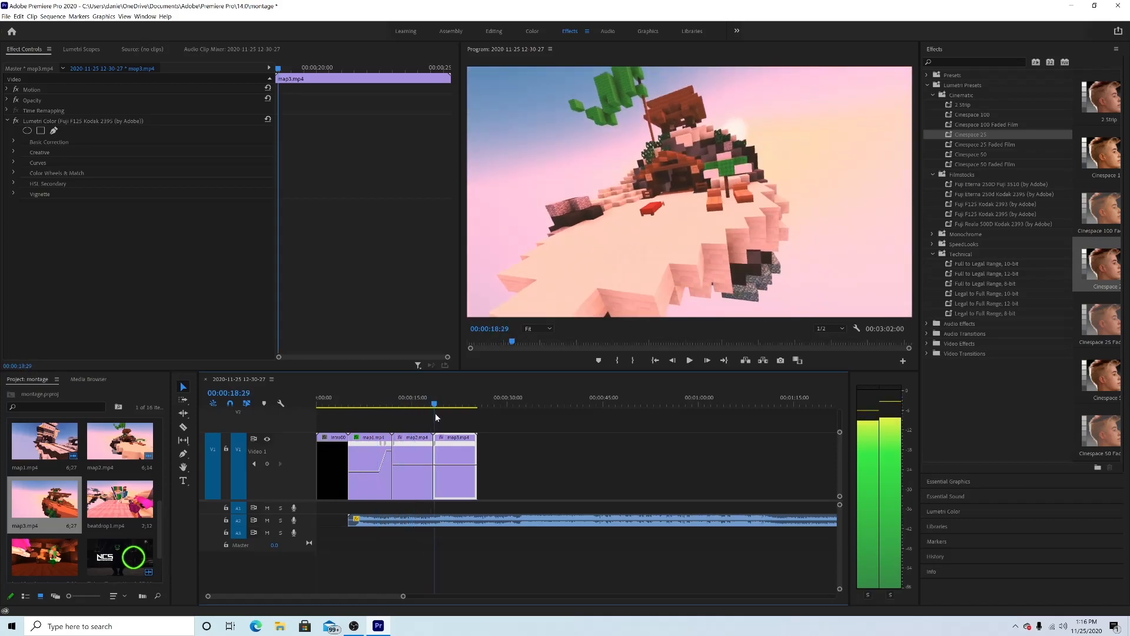
left_click(996, 215)
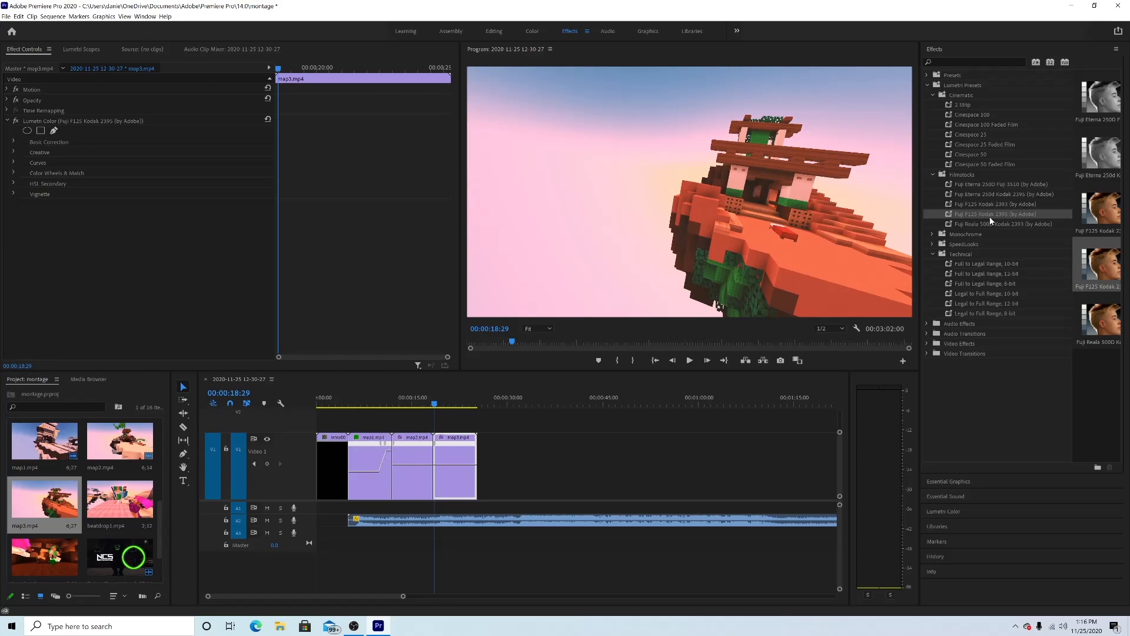
mouse_move(427, 404)
left_mouse_down()
mouse_move(386, 405)
mouse_move(414, 407)
left_mouse_up()
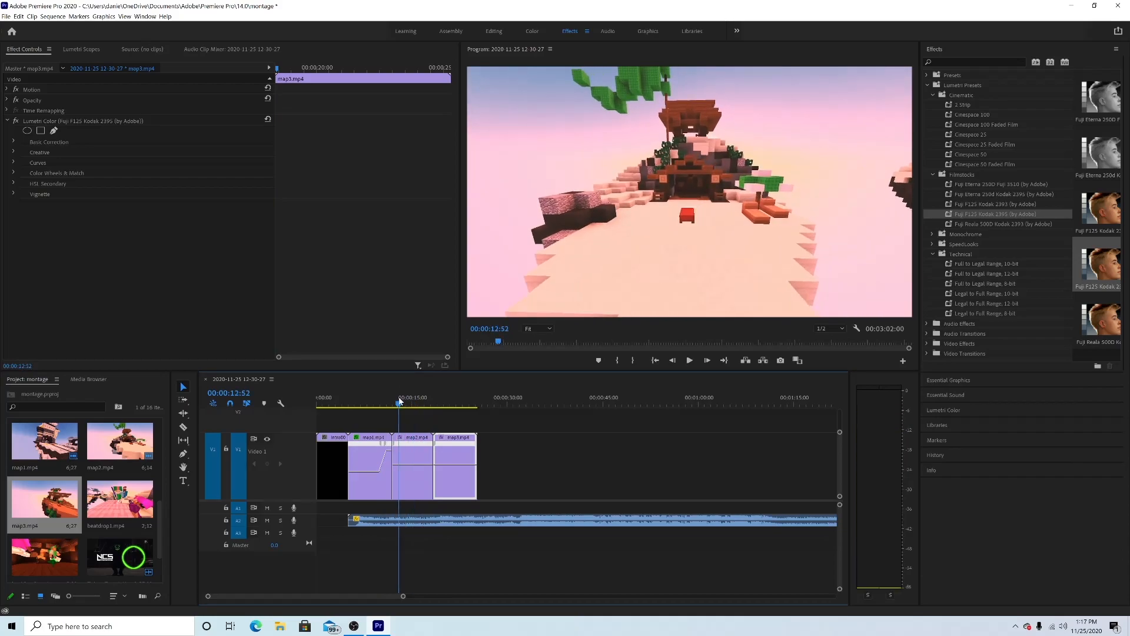
Step: Change the time interpolation method of the map2.mp4 and map3.mp4 clips together
key("super")
left_click(421, 459)
left_click_drag(521, 465, 422, 446)
right_click(422, 446)
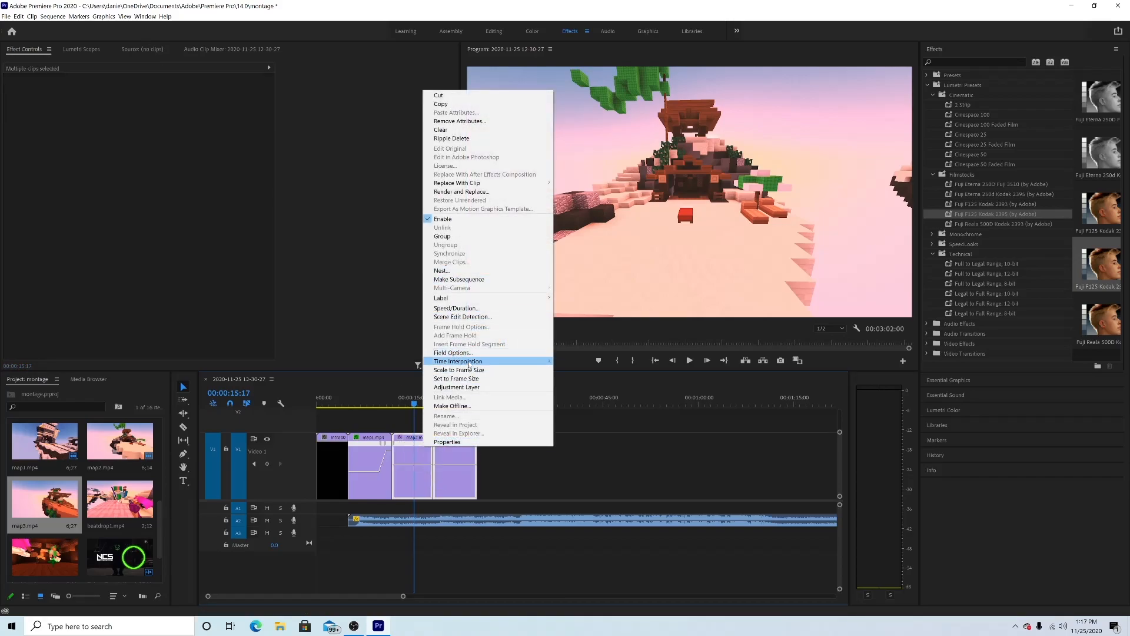
mouse_move(471, 362)
left_click(595, 379)
Step: Create a speed ramp on the map2.mp4 clip with a slowed main section and a faster end, undoing the last speed adjustment
left_click_drag(413, 404, 408, 404)
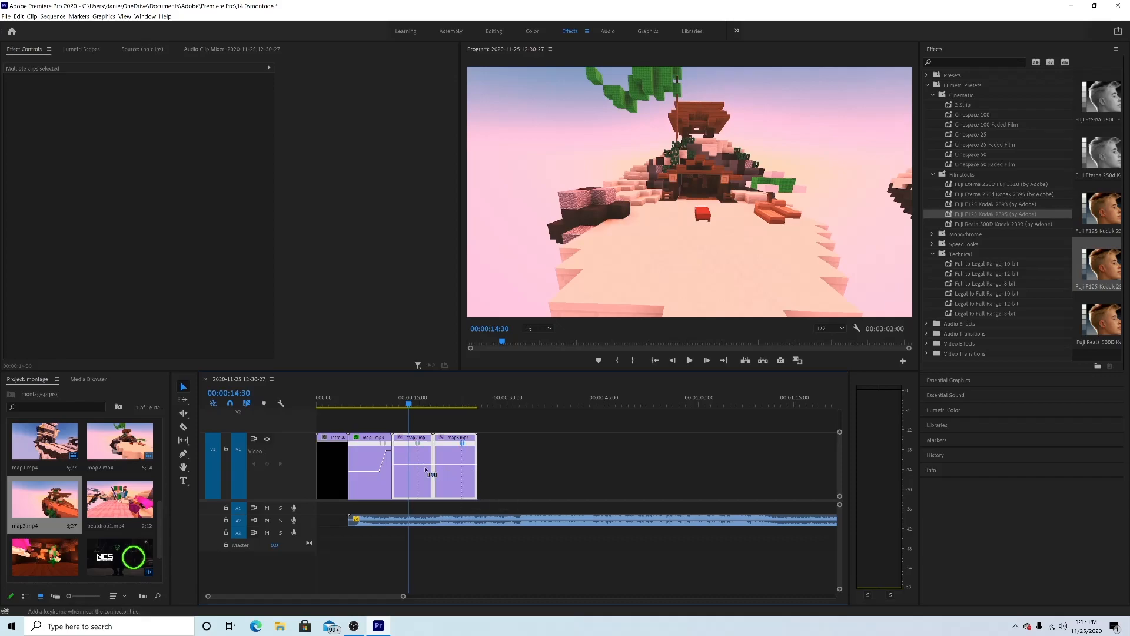
left_click_drag(418, 444, 429, 453)
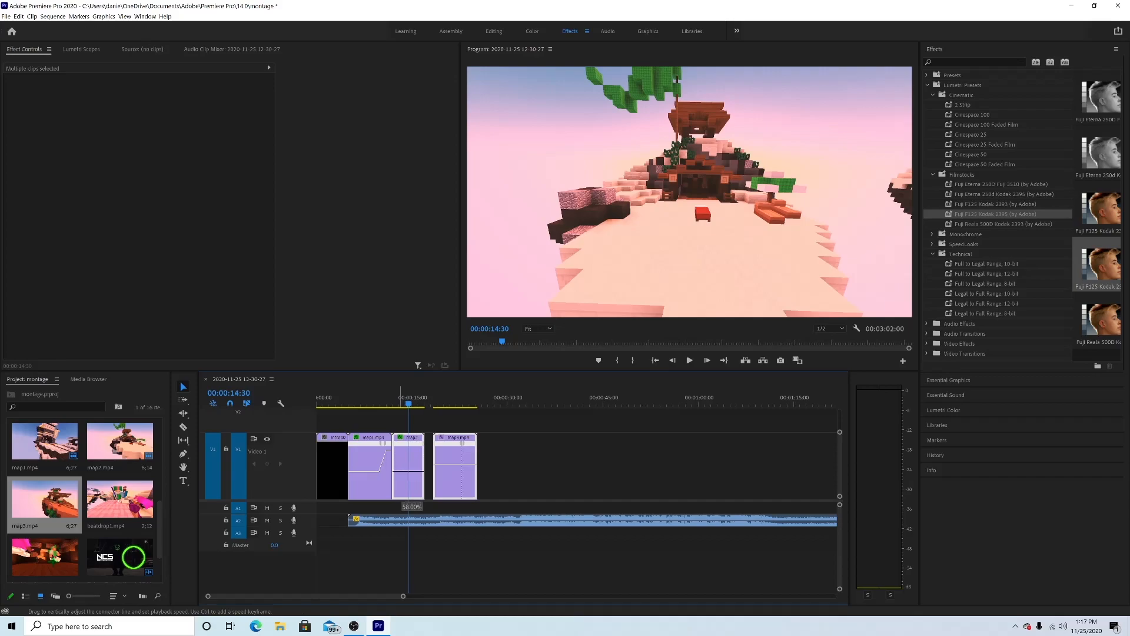
left_click_drag(400, 471, 401, 470)
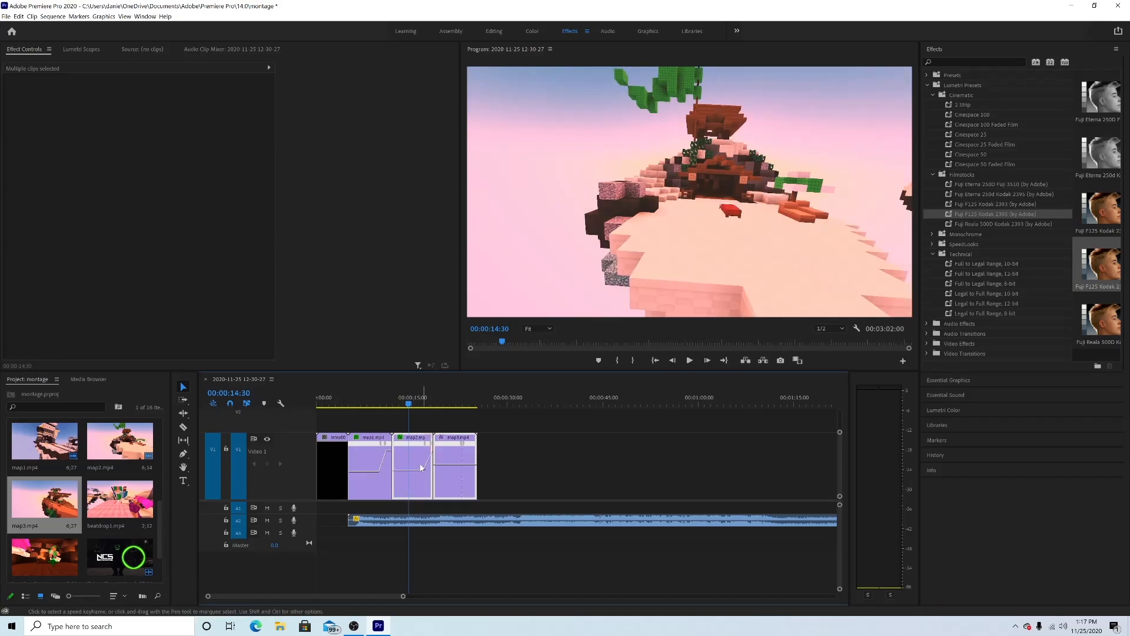
left_click_drag(429, 453, 429, 459)
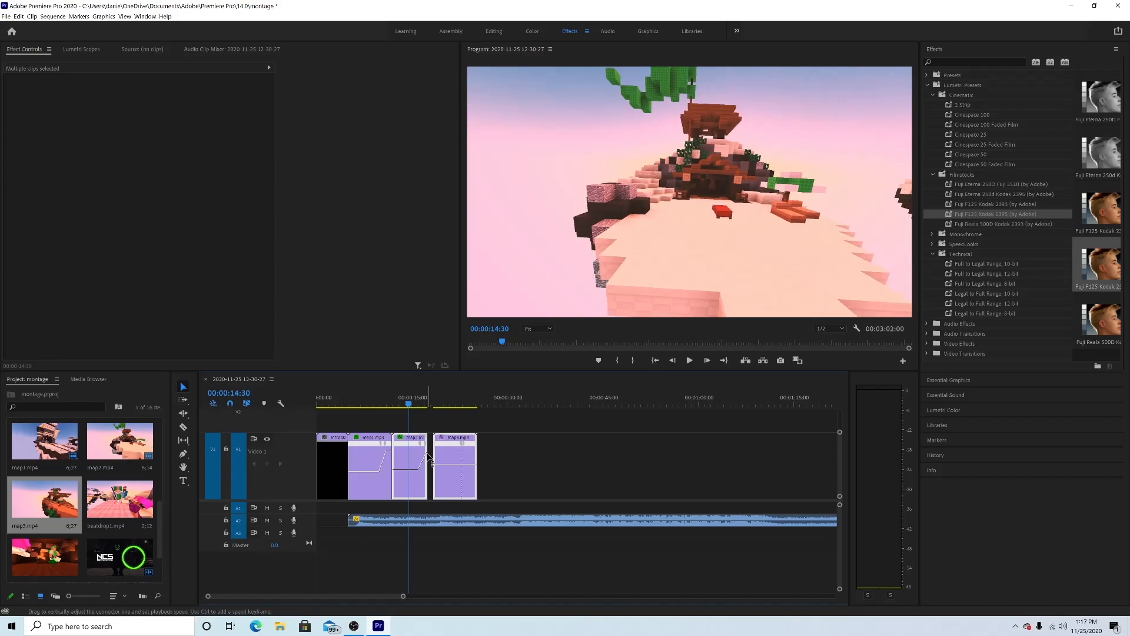
key("ctrl+z")
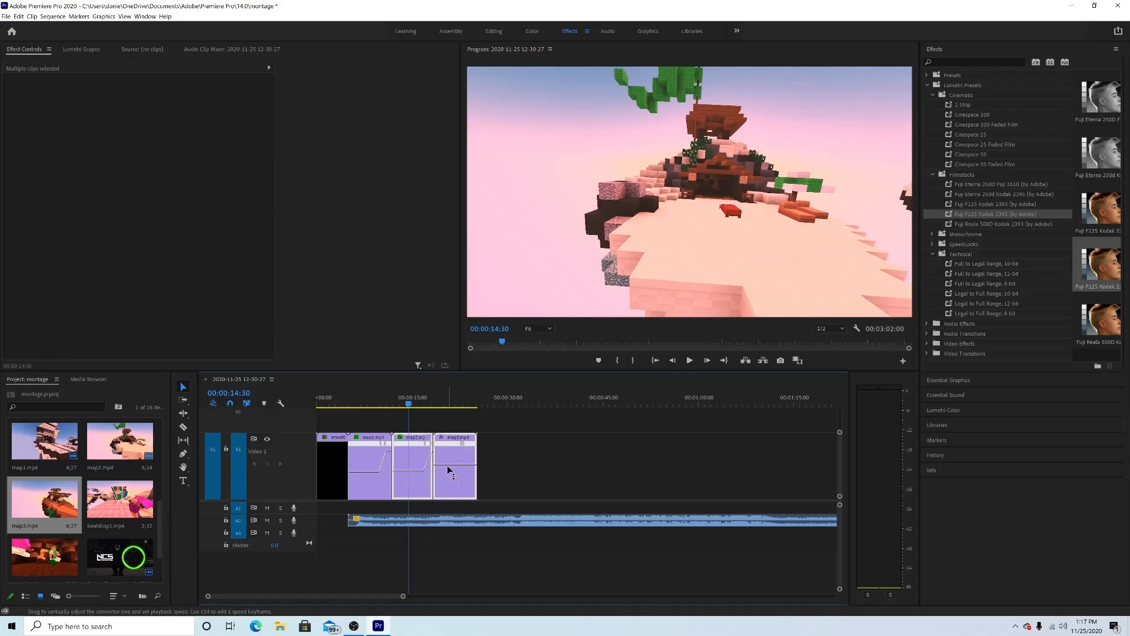
Step: Create a speed ramp on the map3.mp4 clip with a slowed main section and faster end, and shorten the clip
left_click_drag(450, 470, 449, 471)
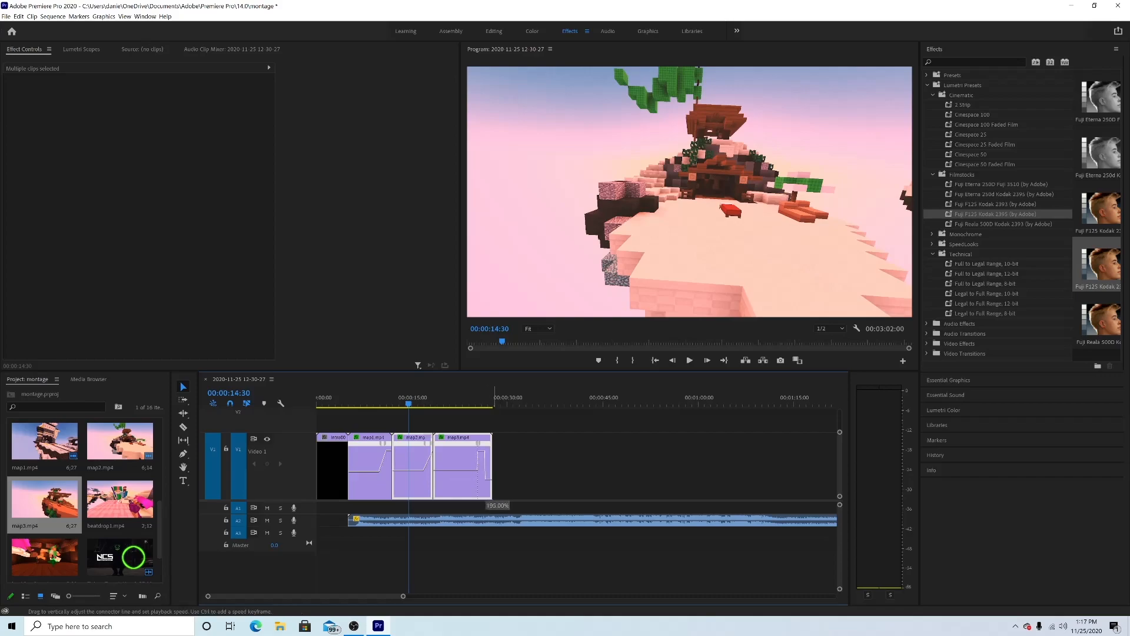
left_click_drag(501, 449, 501, 449)
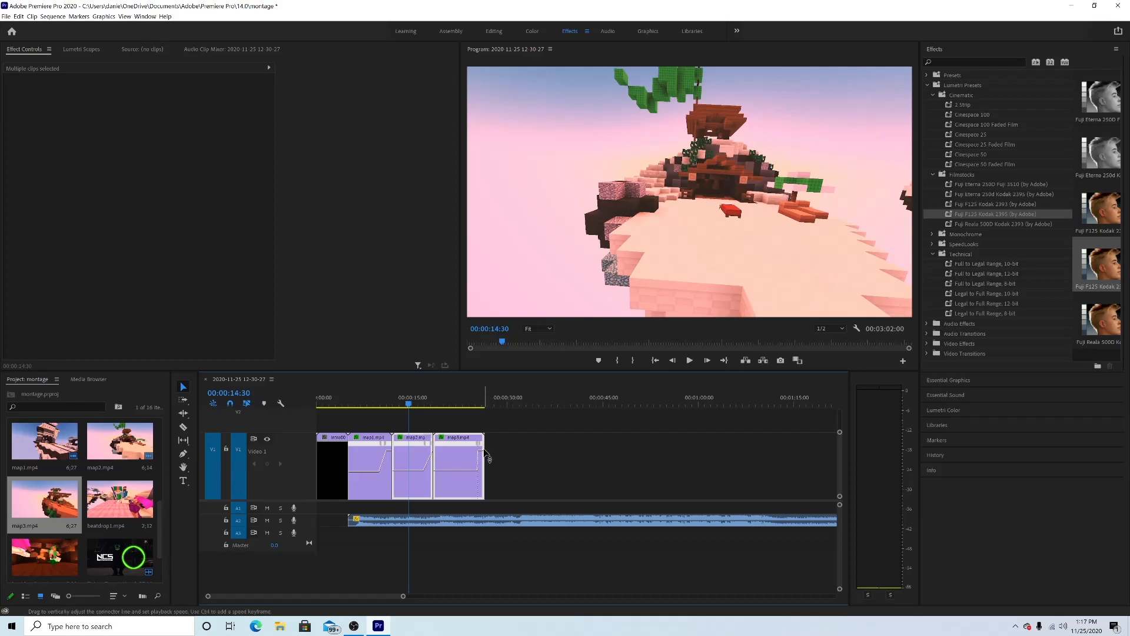
left_click_drag(484, 458, 457, 444)
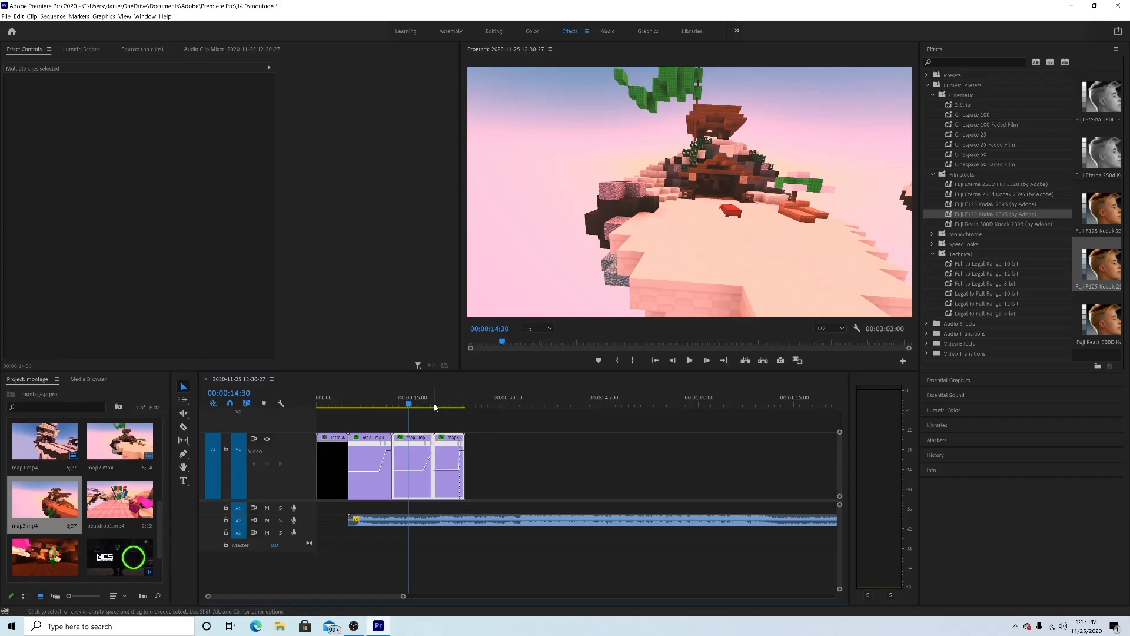
Step: Play the sequence from early in the map1.mp4 clip through the end of map3.mp4 to review the speed ramps
left_click_drag(435, 405, 369, 406)
key("space")
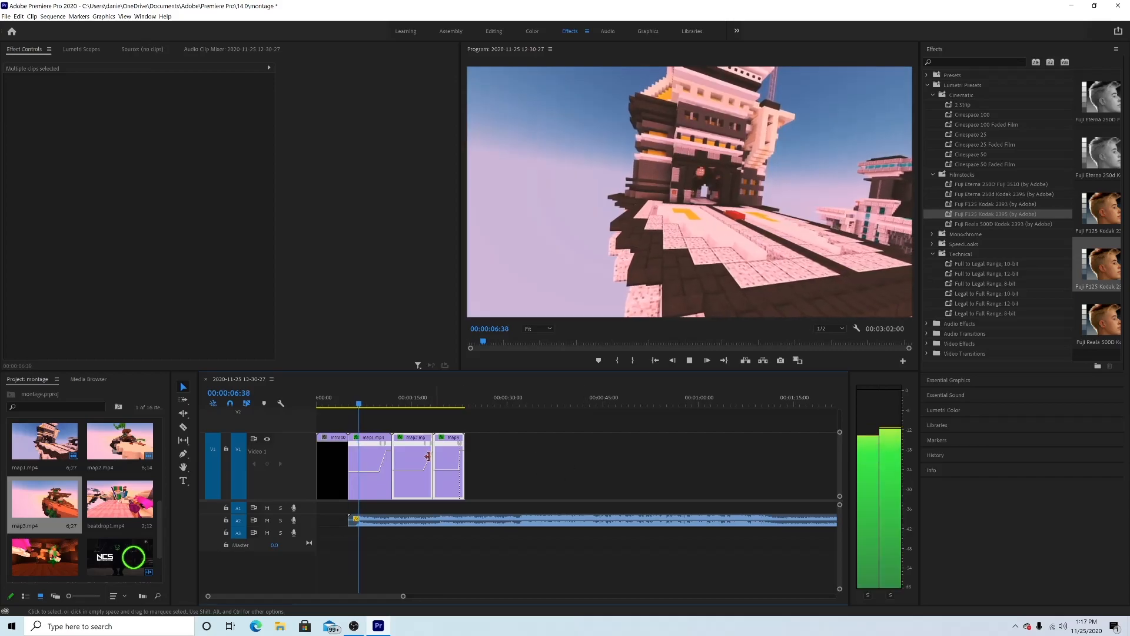
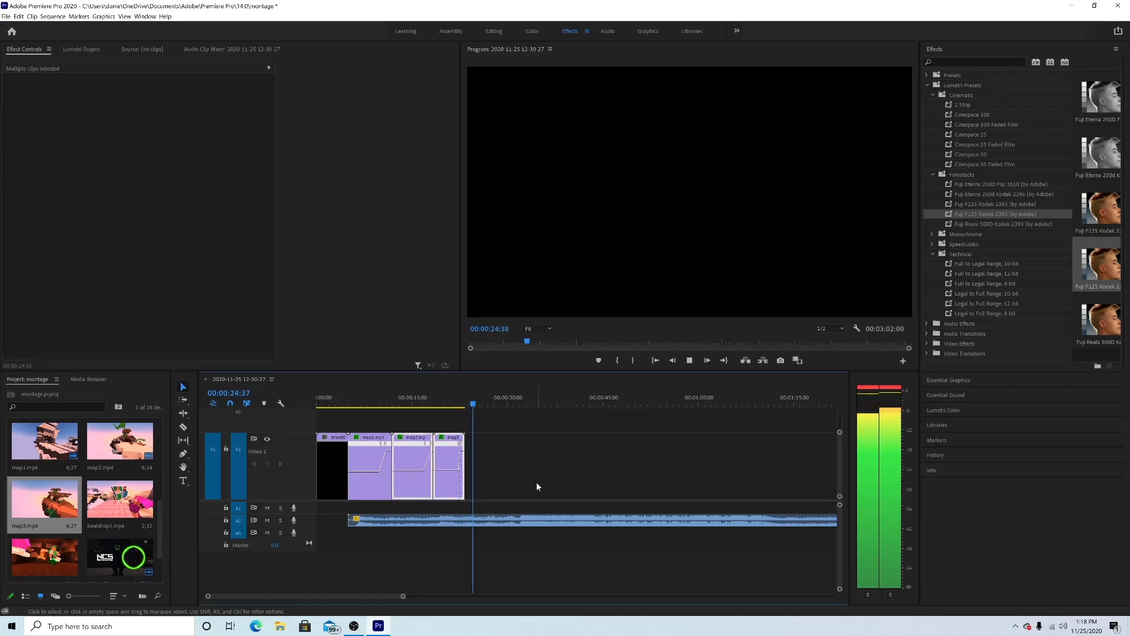
key("space")
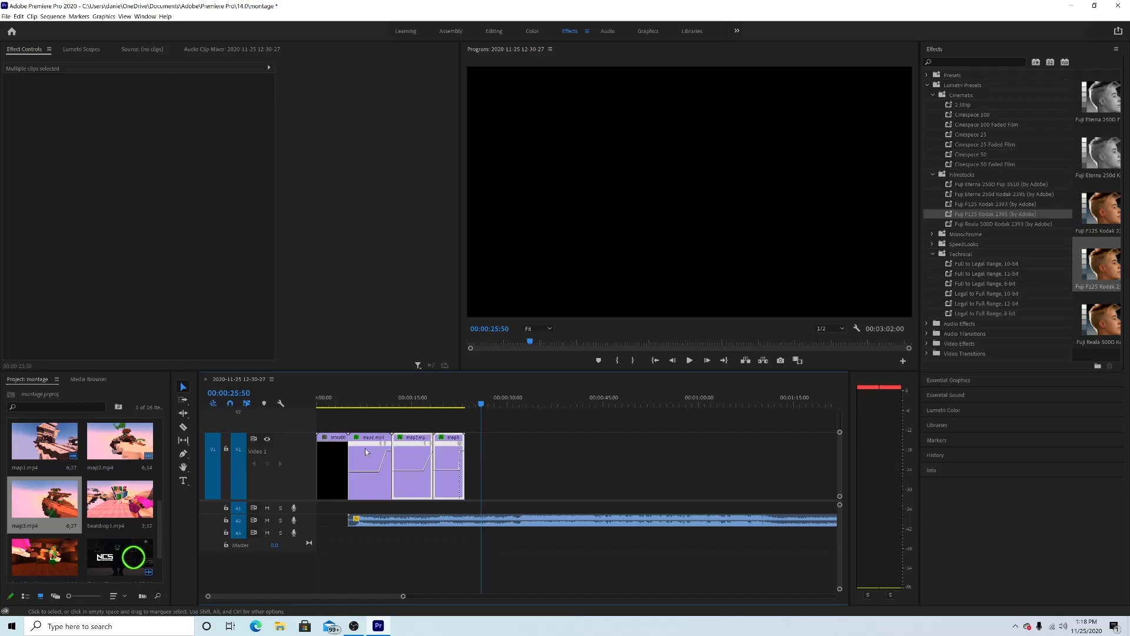
Step: Place the fight1.mp4 clip on track V1 at 00:00:25:50, after the map3.mp4 clip
scroll(104, 521, "down", 2)
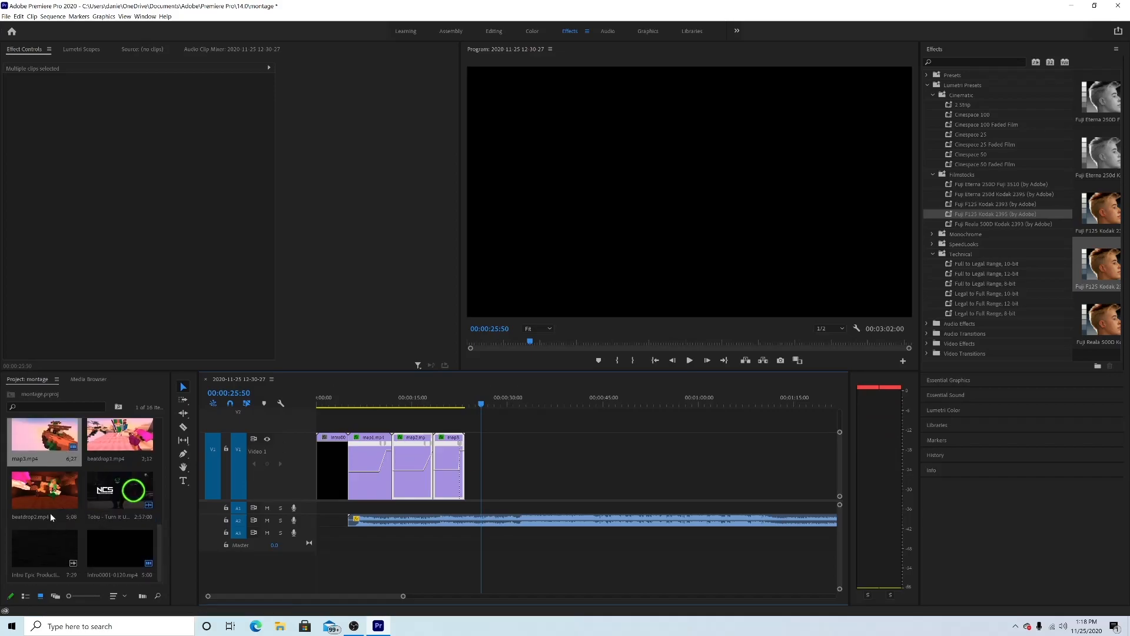
scroll(88, 521, "up", 5)
scroll(70, 518, "down", 4)
left_click_drag(54, 457, 480, 470)
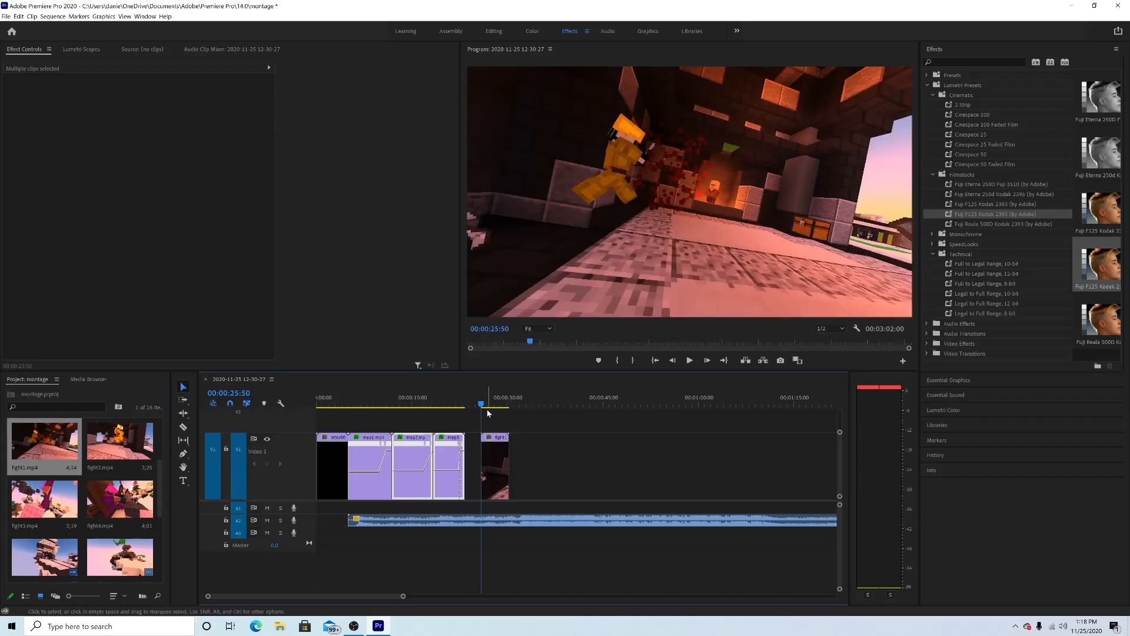
Step: Preview the fight1.mp4 clip and trim its end to shortly after 00:00:28:00
key("space")
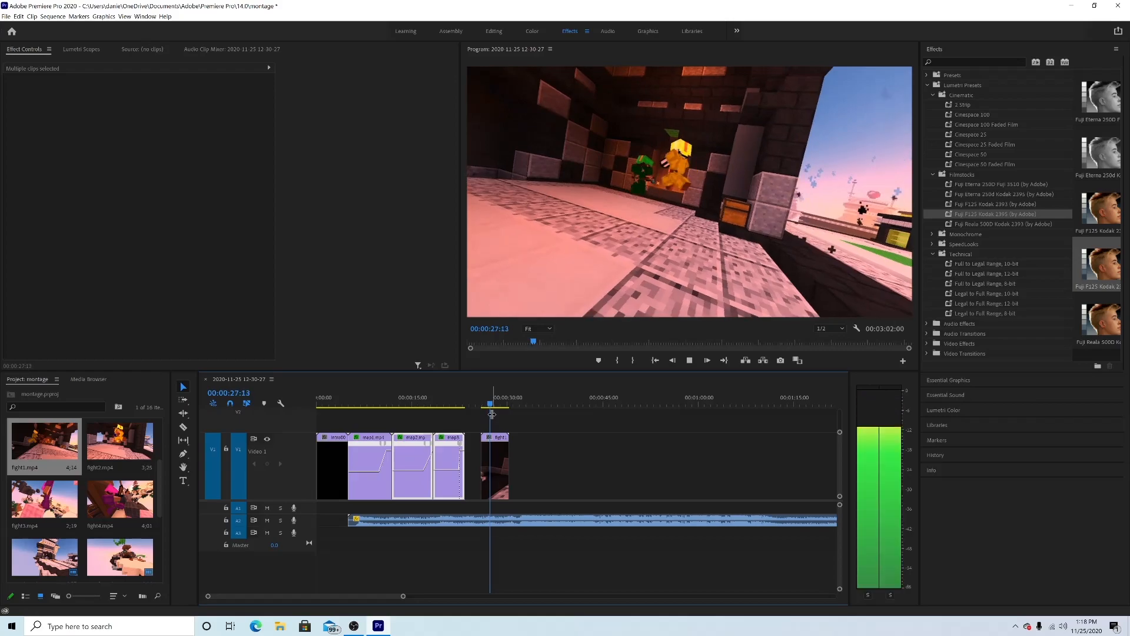
key("space")
key("c")
left_click(492, 461)
key("v")
left_click_drag(502, 461, 492, 461)
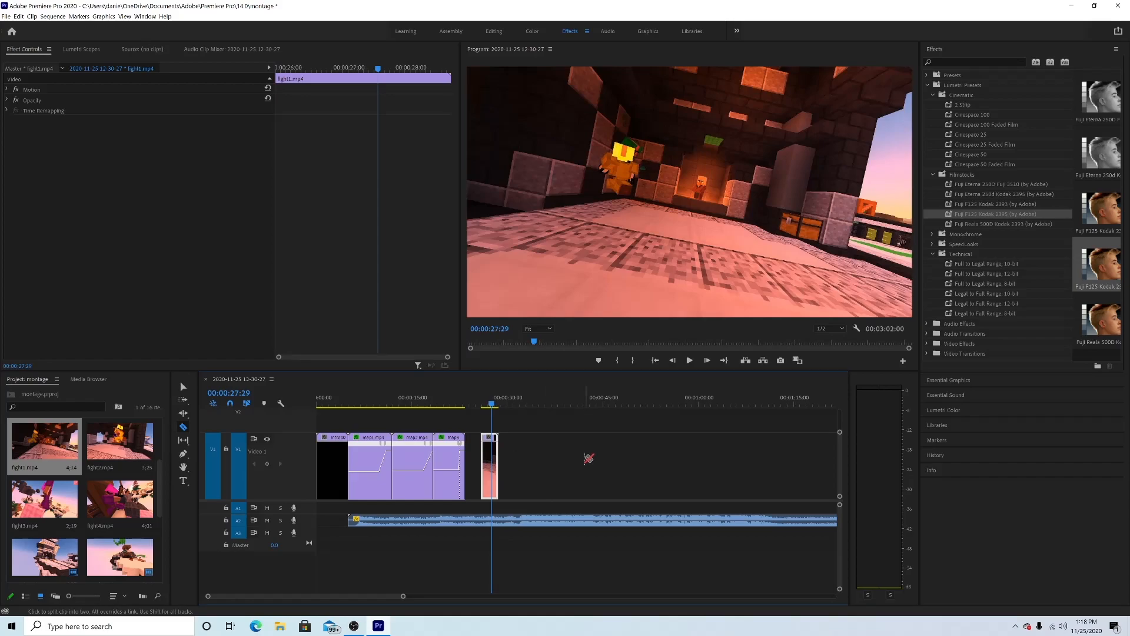
key("v")
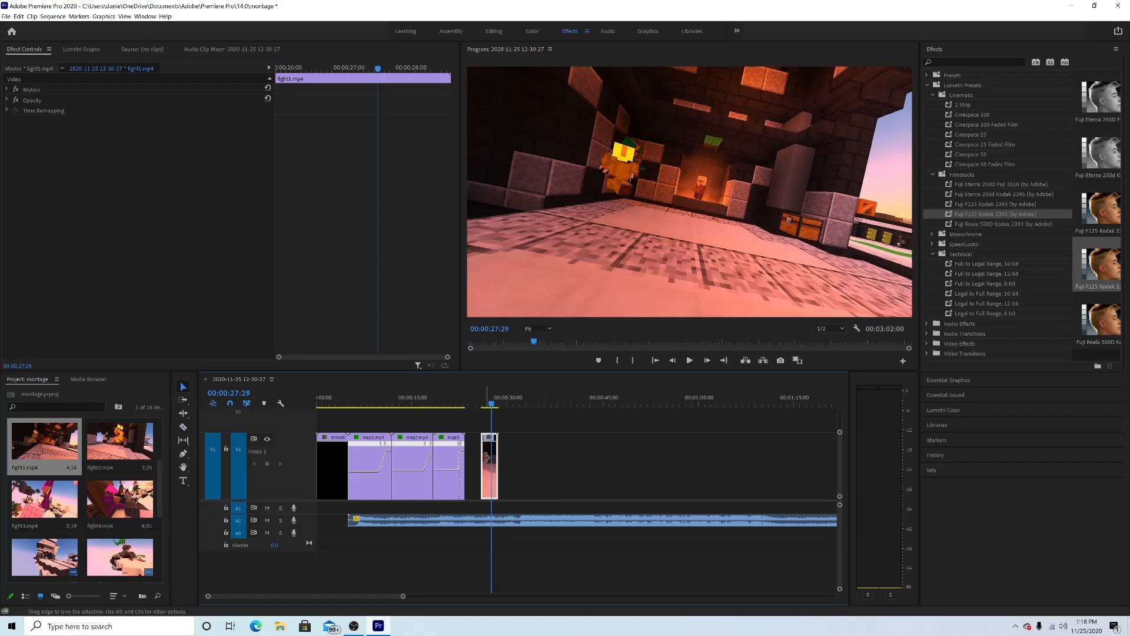
Step: Play the trimmed fight1.mp4 clip from 00:00:25:06 to check it against the music
left_click_drag(487, 405, 477, 405)
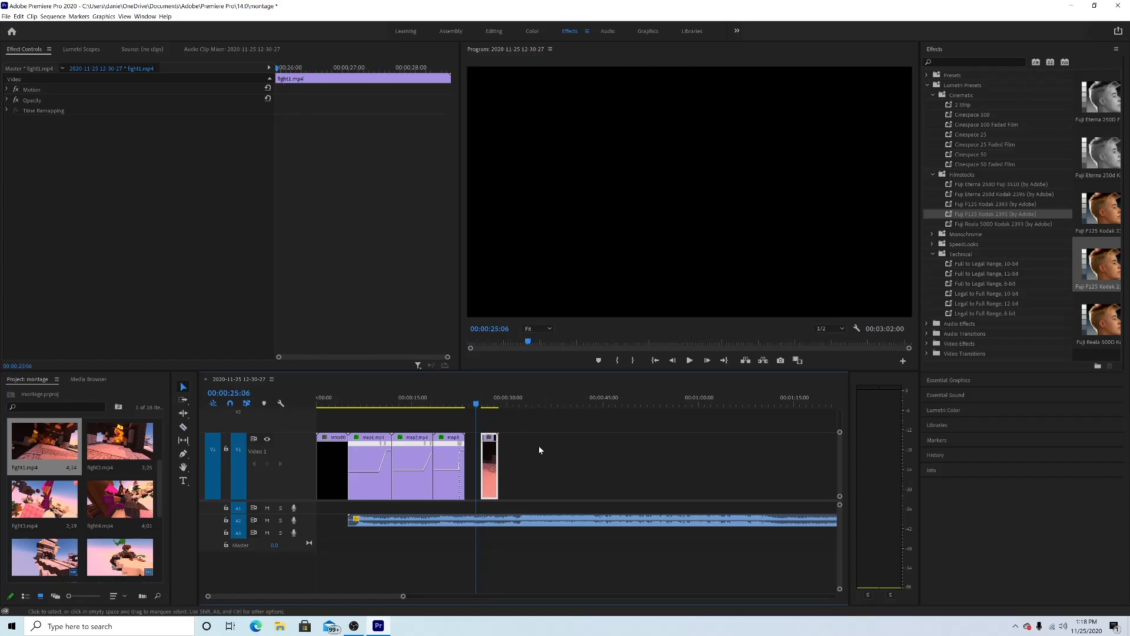
key("space")
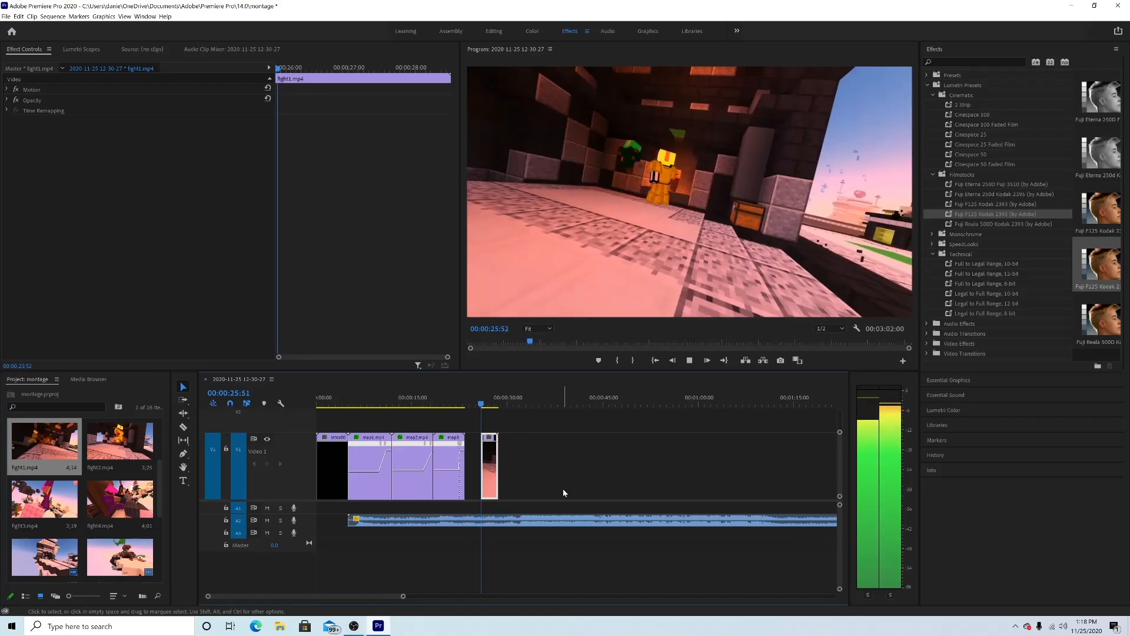
key("space")
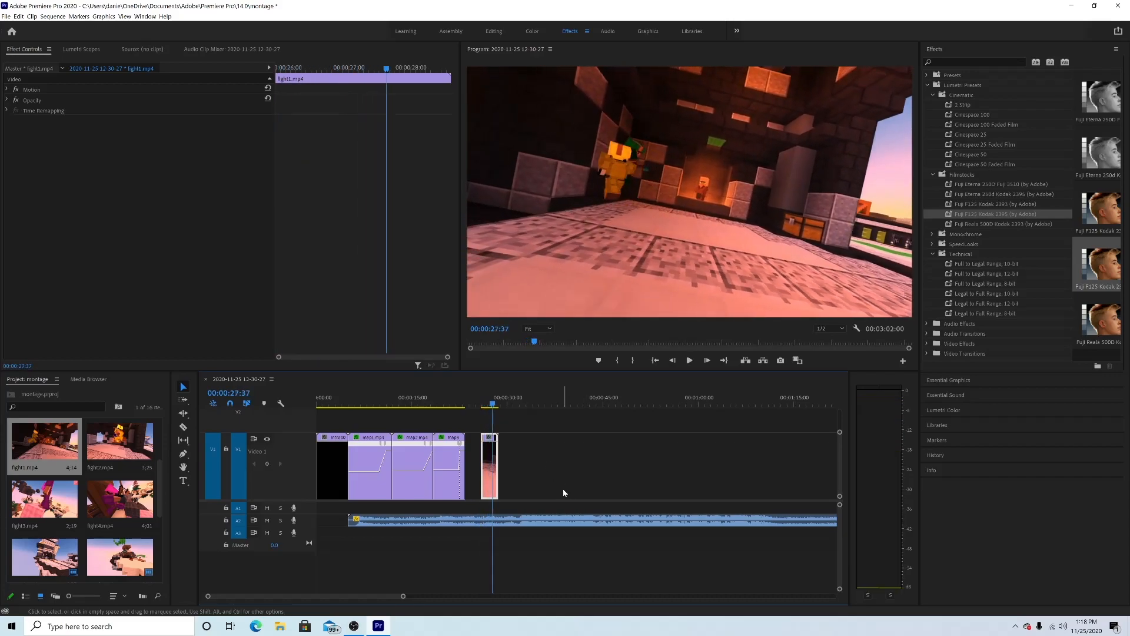
Step: Speed up the fight1.mp4 clip slightly through its speed and duration settings and play the clip back
right_click(488, 471)
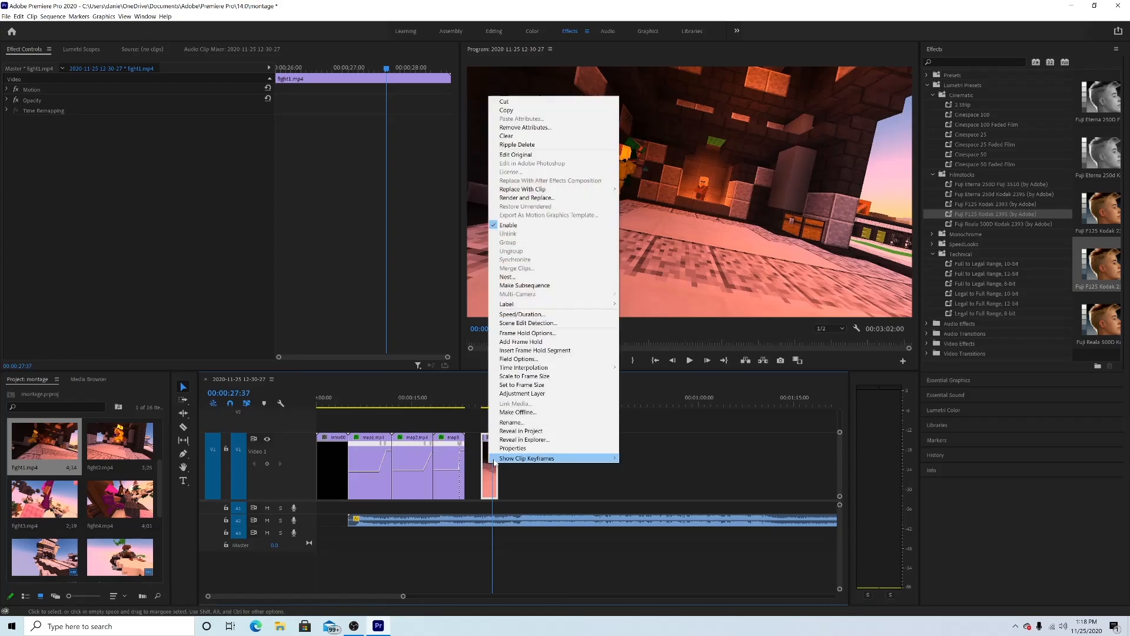
left_click(530, 314)
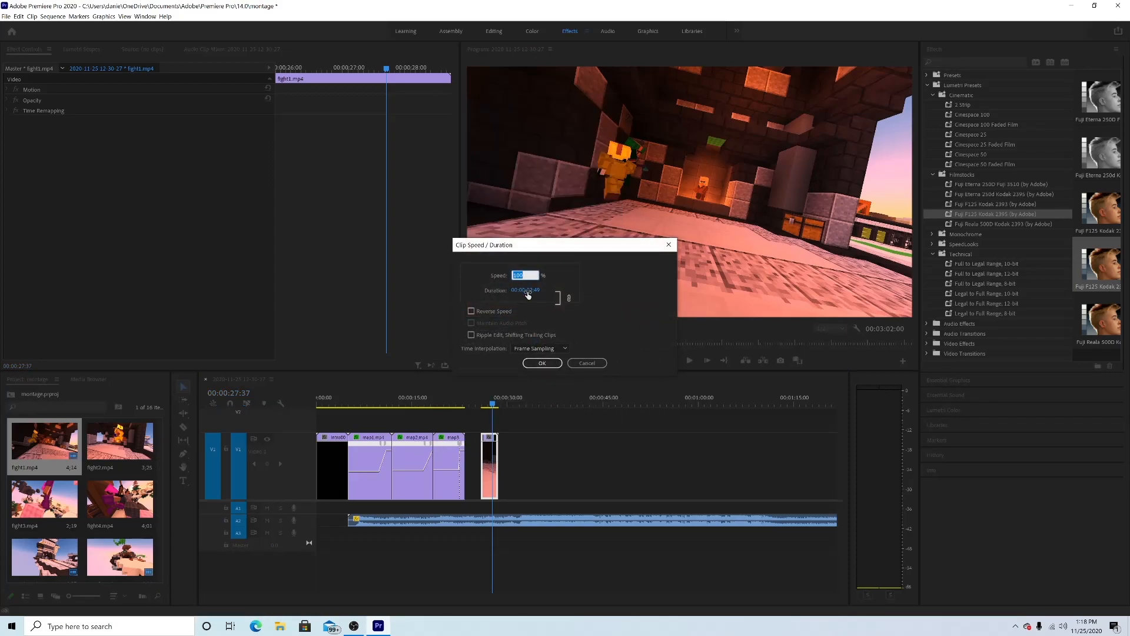
left_click(543, 363)
left_click_drag(491, 405, 483, 411)
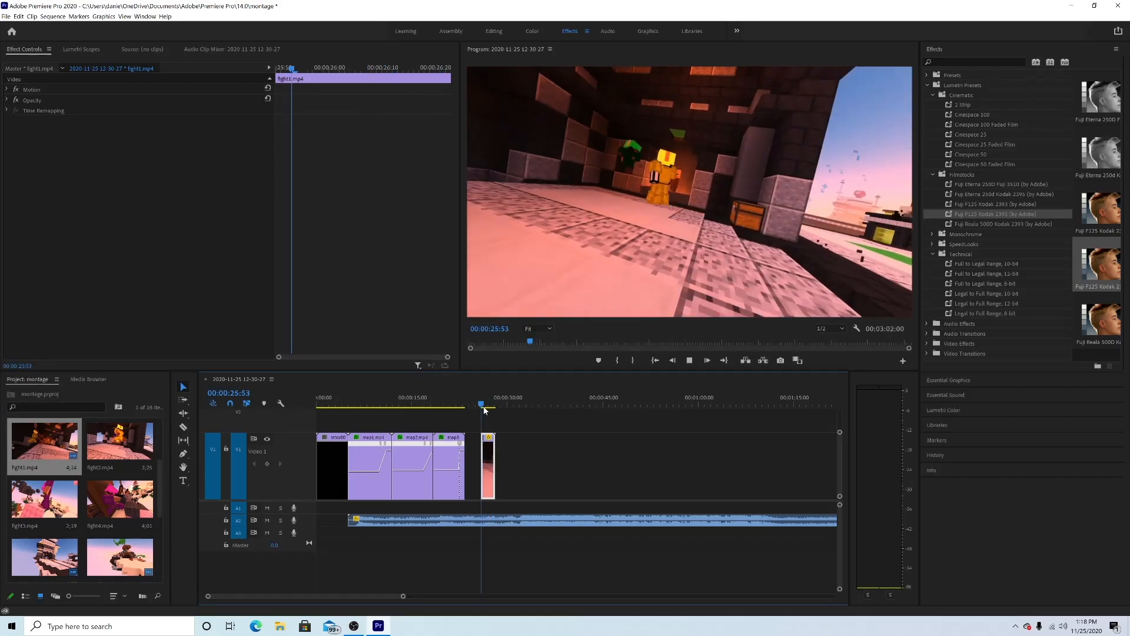
key("space")
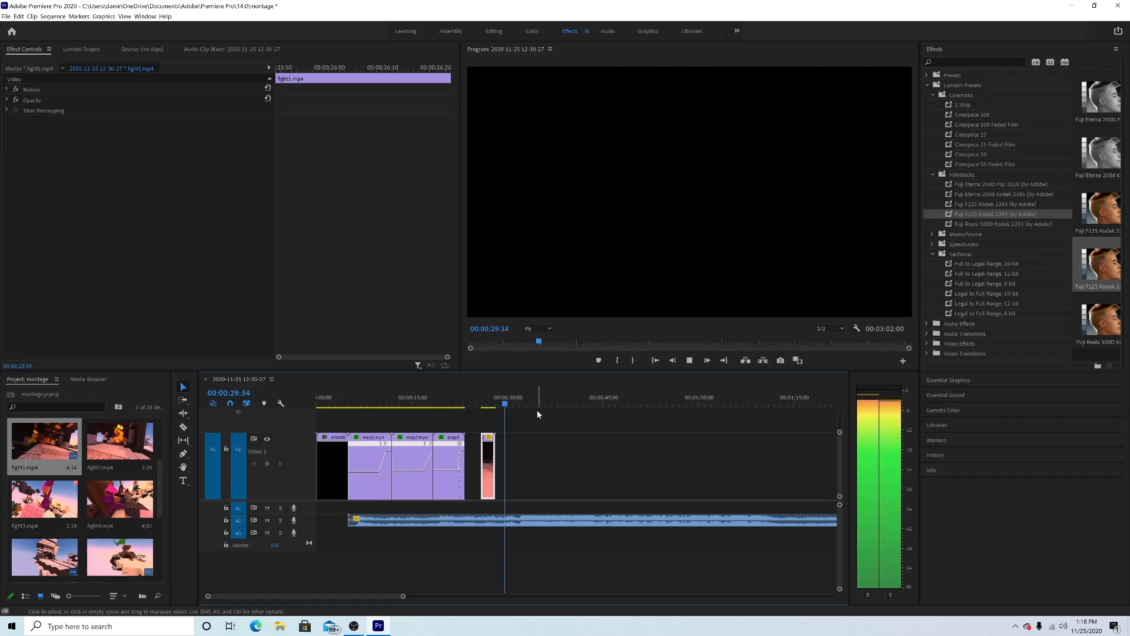
key("space")
Step: Place fight2.mp4 directly after fight1.mp4 on the Video 1 track and play back both clips
left_click_drag(482, 404, 495, 407)
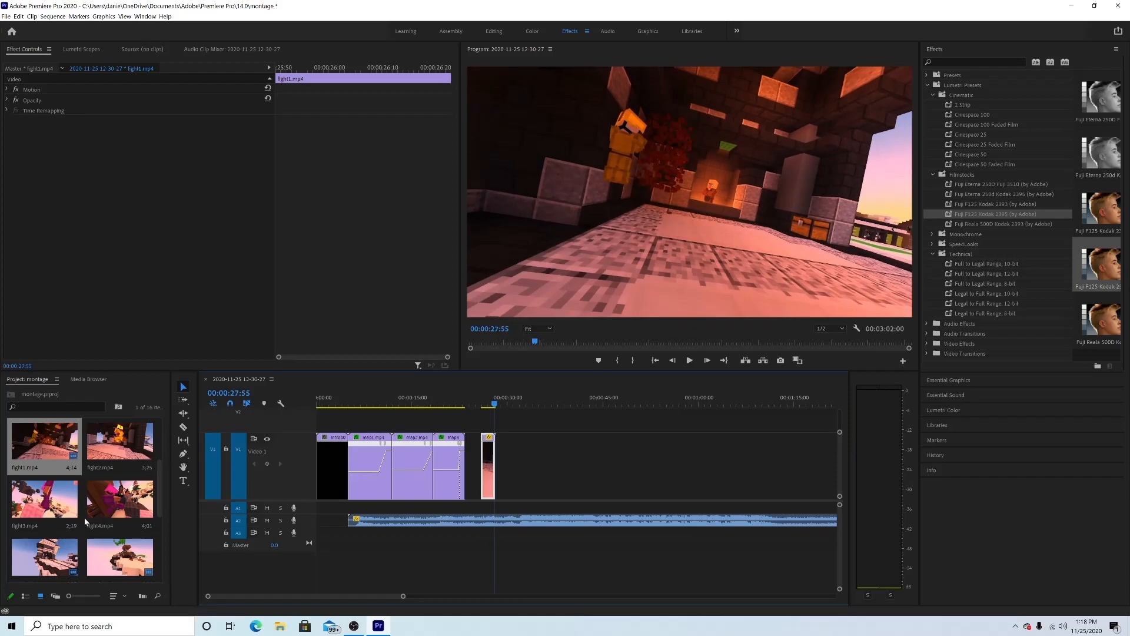
left_click_drag(123, 452, 504, 463)
left_click(477, 405)
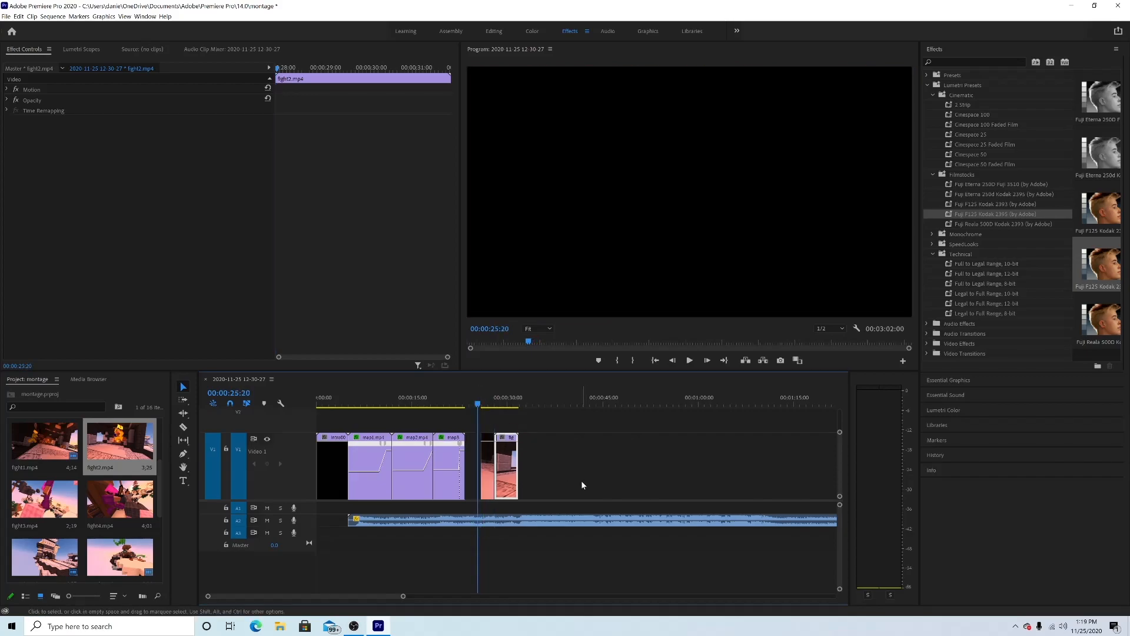
key("space")
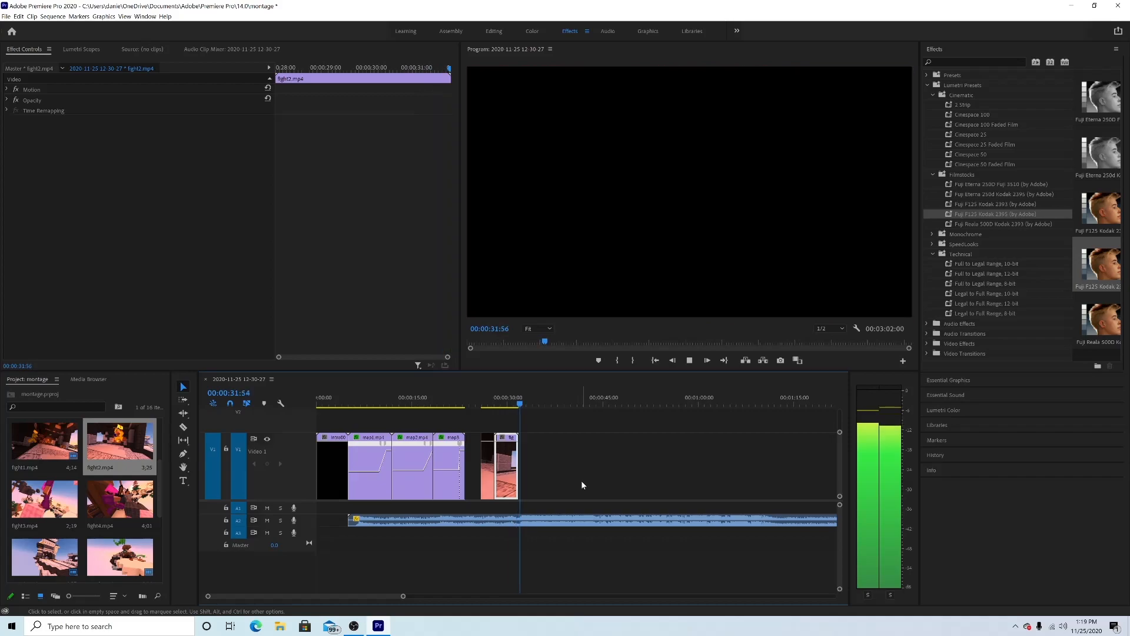
key("space")
Step: Apply the Cinespace 25, Fuji F125 Kodak 2395 and Legal to Full Range 12-bit Lumetri presets to both the fight1.mp4 and fight2.mp4 clips
left_click_drag(520, 404, 494, 405)
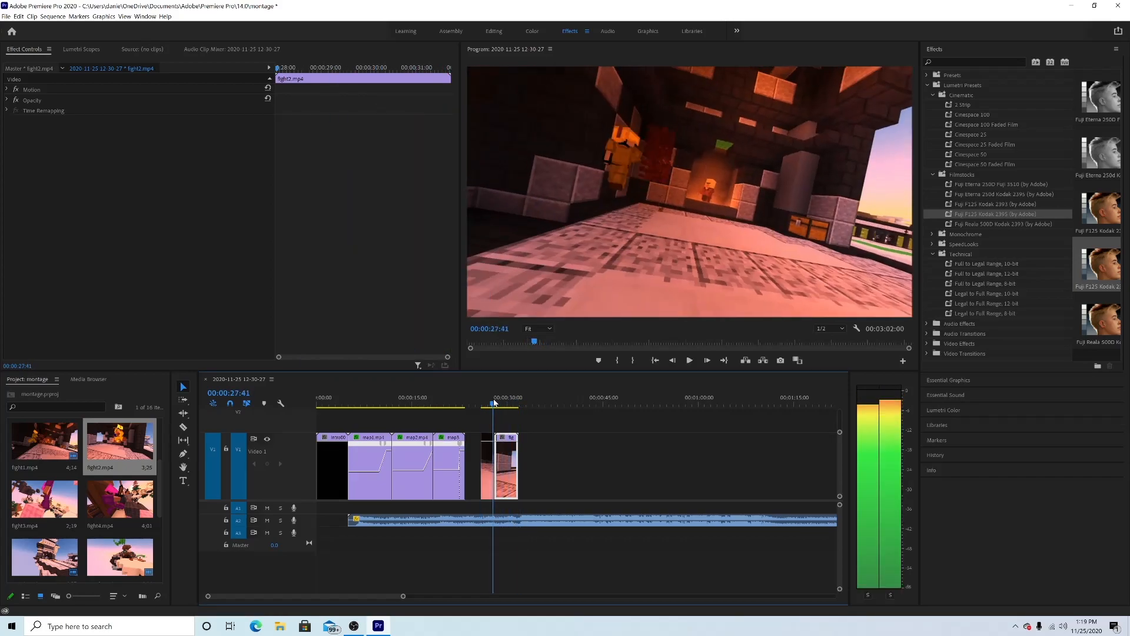
left_click_drag(548, 464, 477, 455)
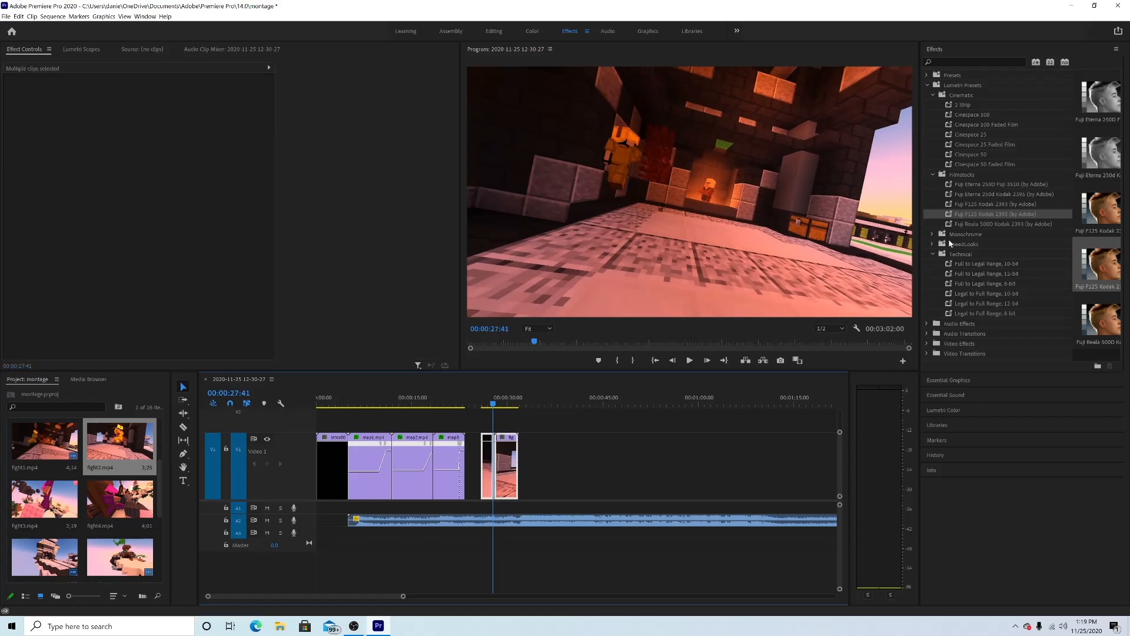
left_click(982, 136)
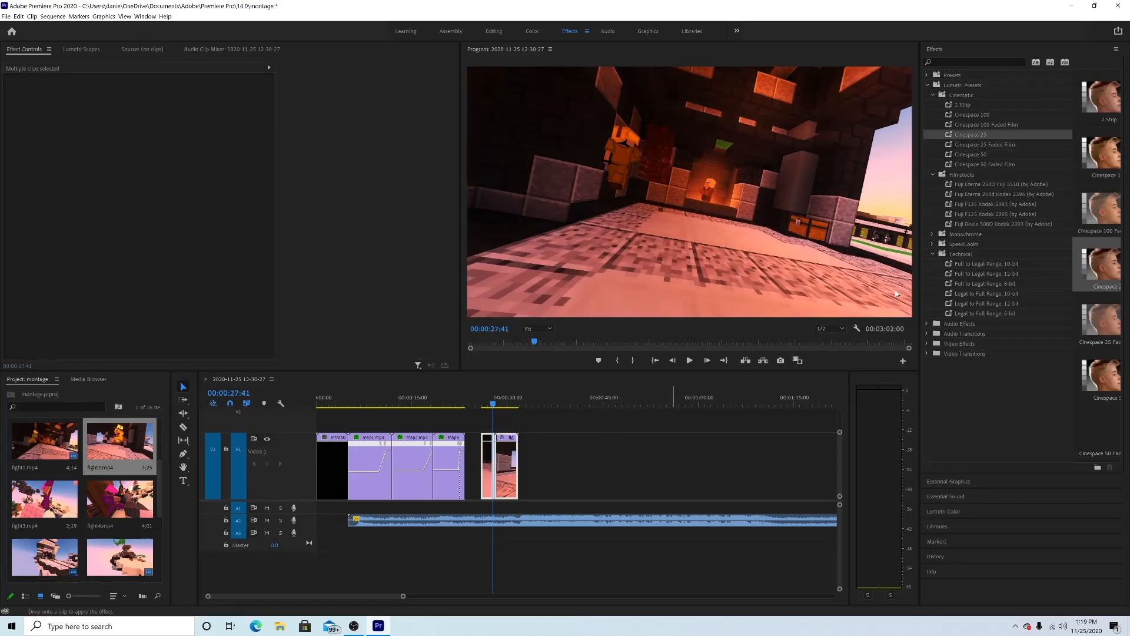
left_click(986, 214)
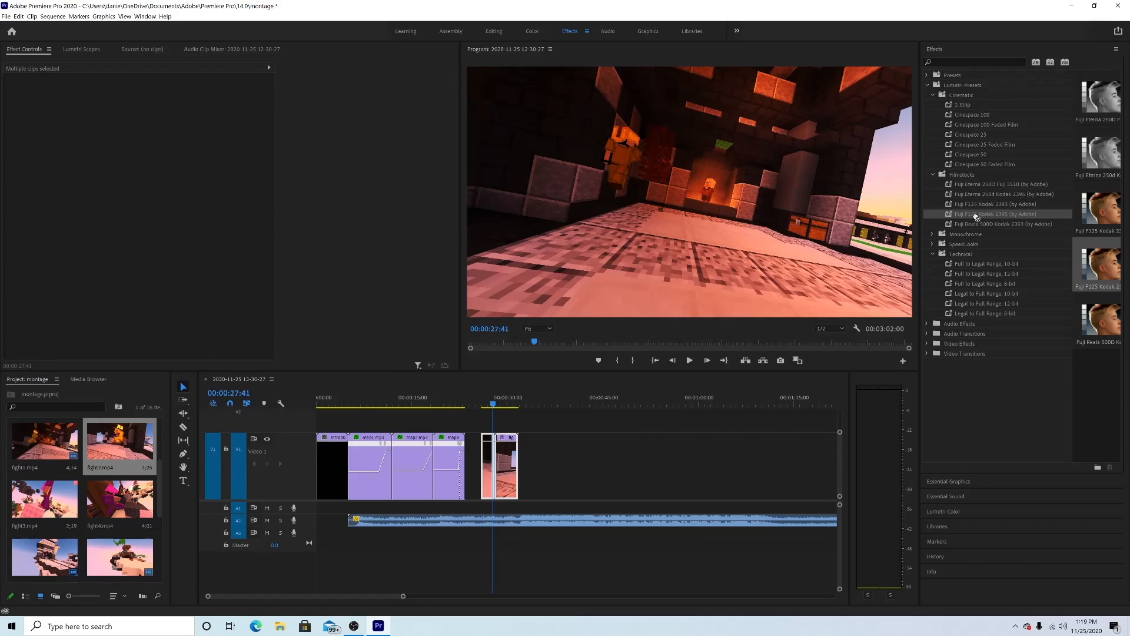
left_click_drag(600, 394, 509, 461)
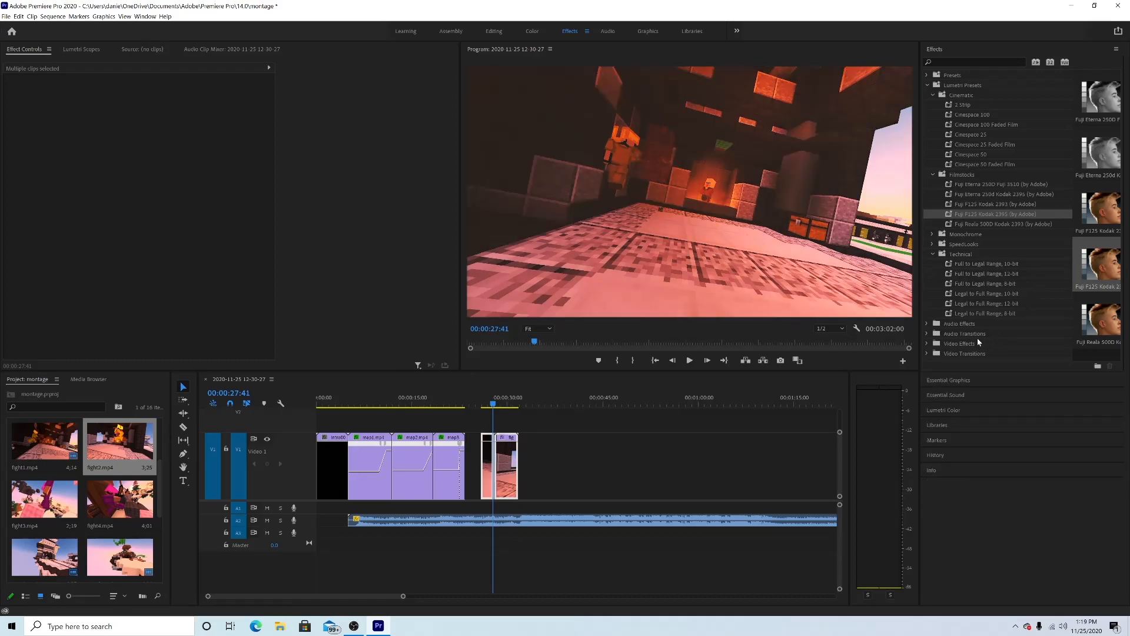
left_click(988, 304)
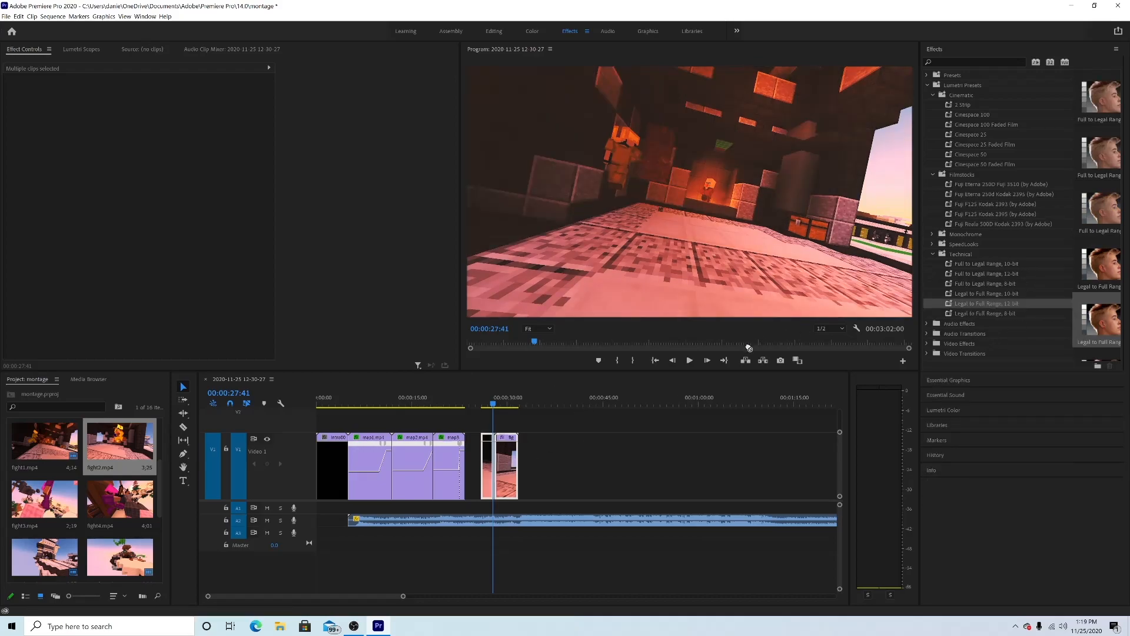
left_click_drag(575, 406, 507, 452)
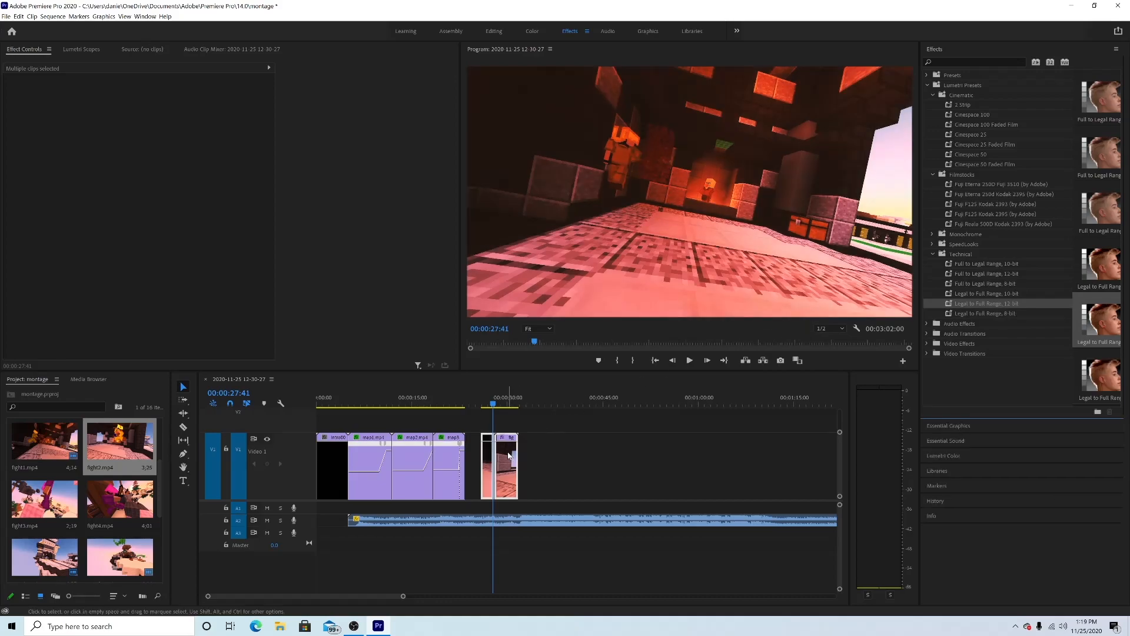
Step: Play back the color-graded fight1.mp4 and fight2.mp4 clips from just before their start
left_click_drag(495, 404, 476, 405)
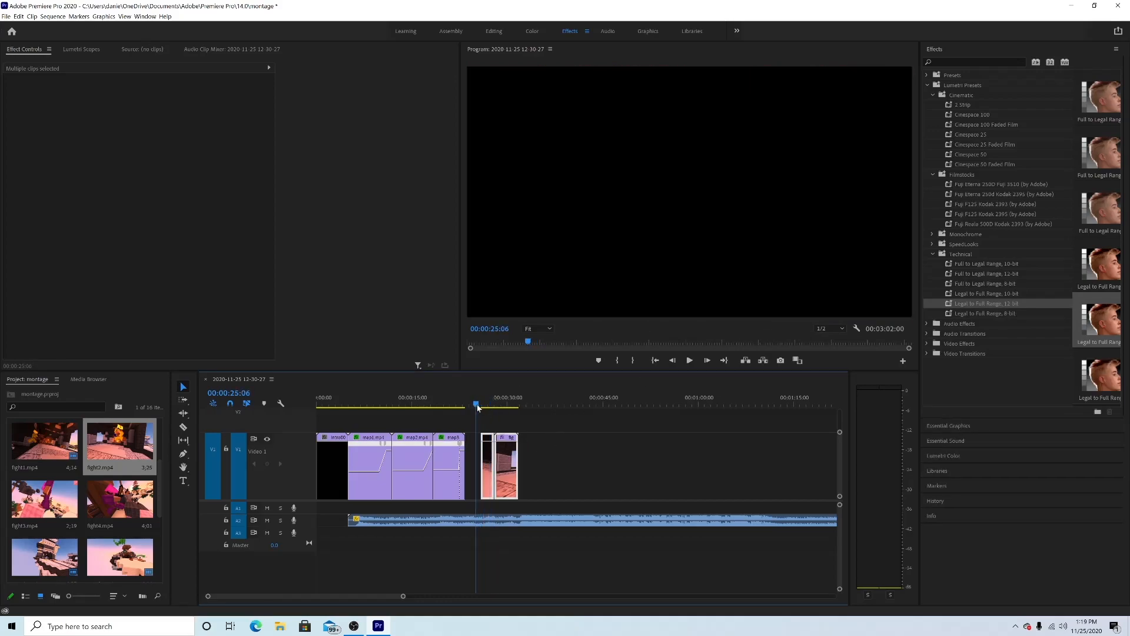
key("space")
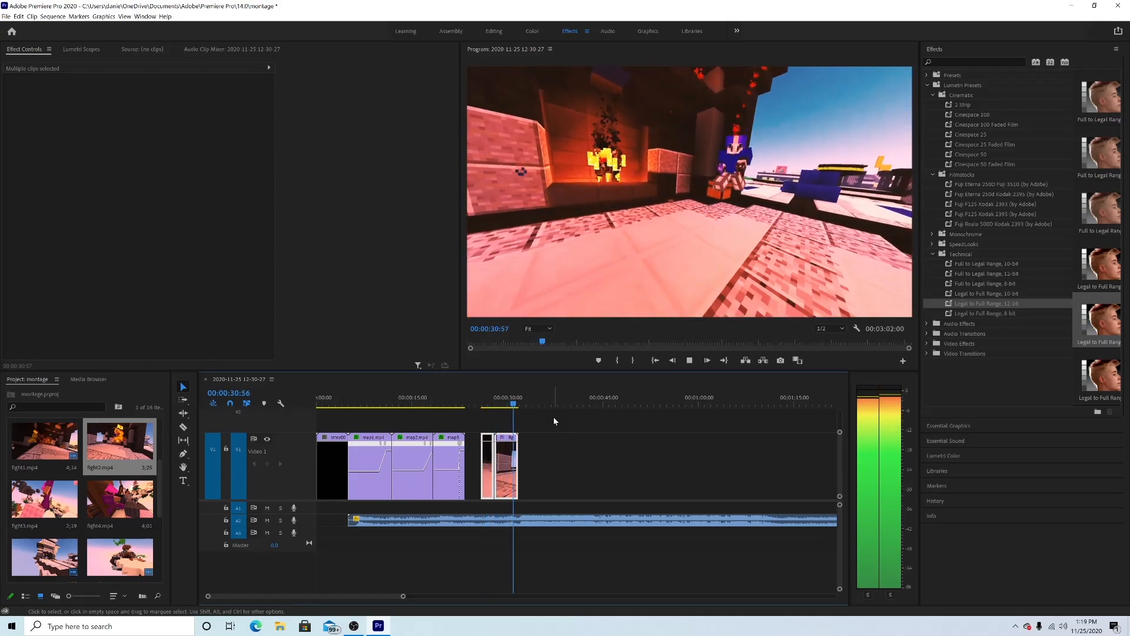
key("space")
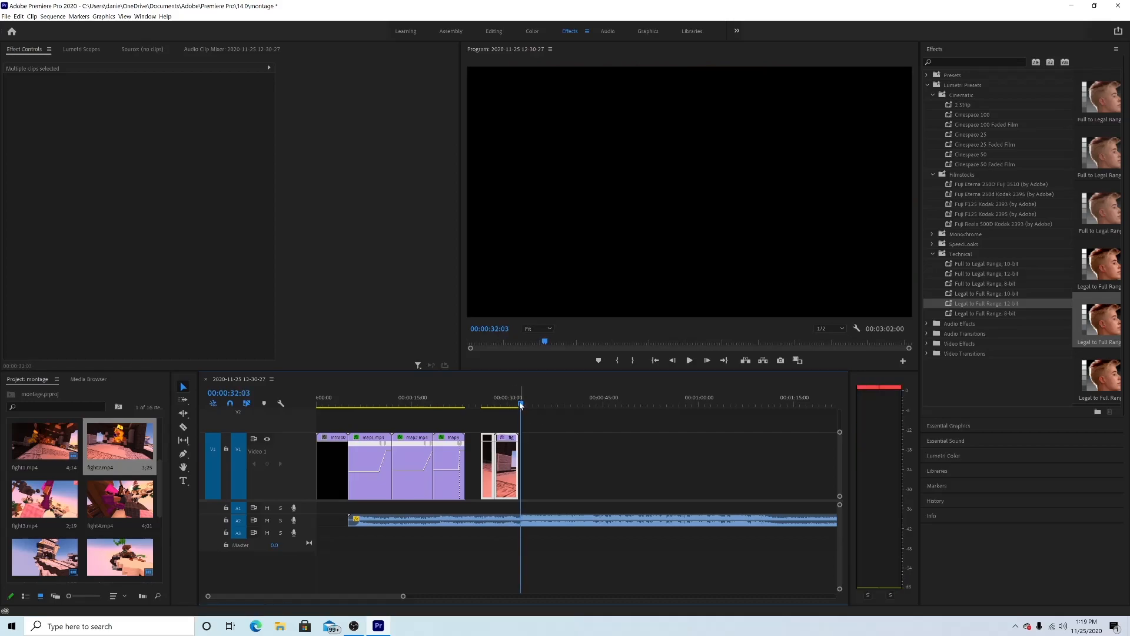
Step: Place fight3.mp4 directly after fight2.mp4 and trim off its end by cutting at 00:00:34:07 and deleting the remainder
left_click_drag(47, 492, 523, 465)
key("space")
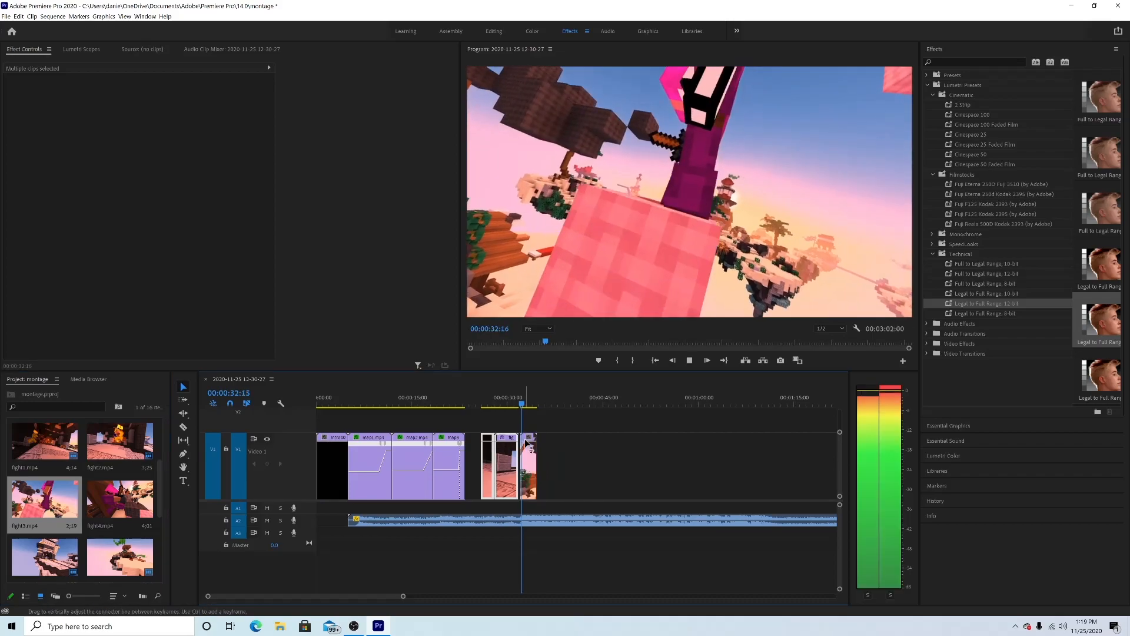
key("space")
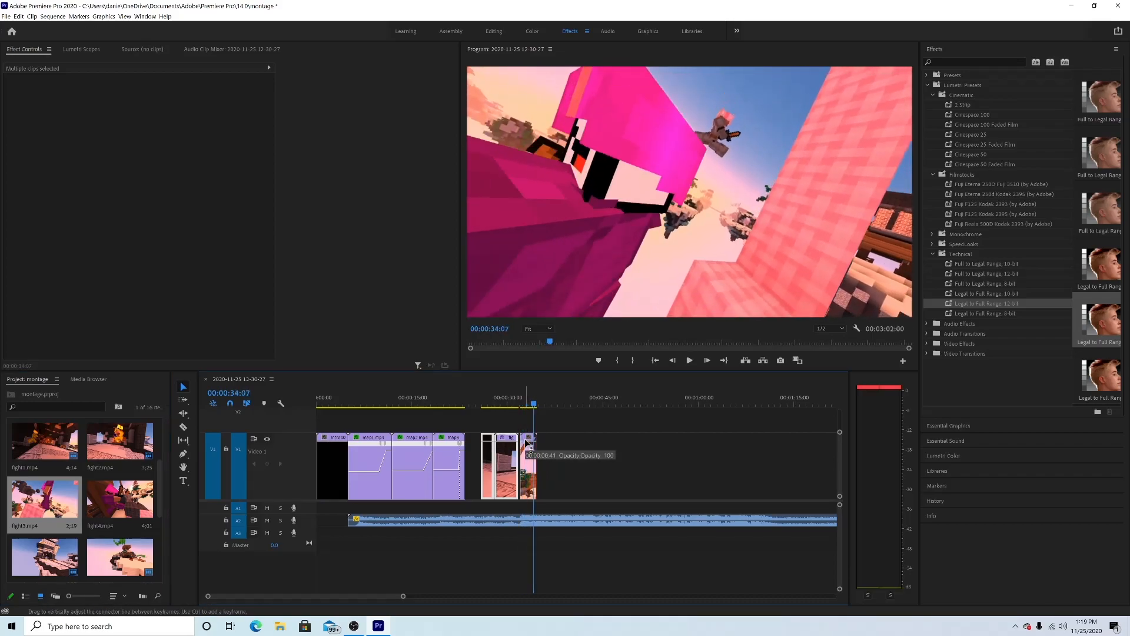
left_click(532, 452)
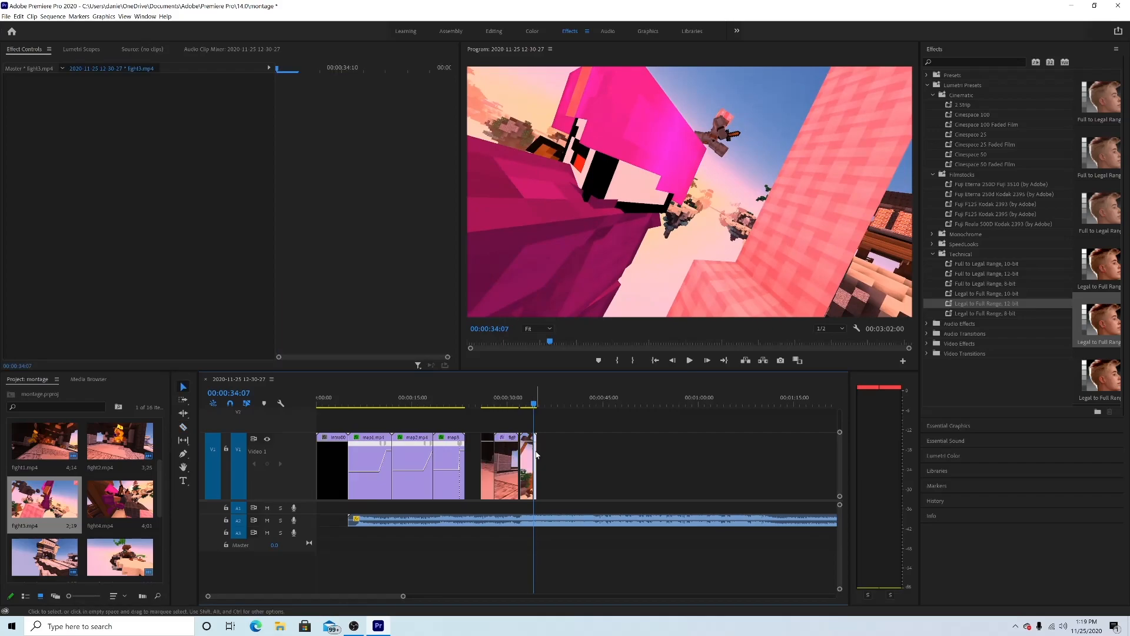
key("Delete")
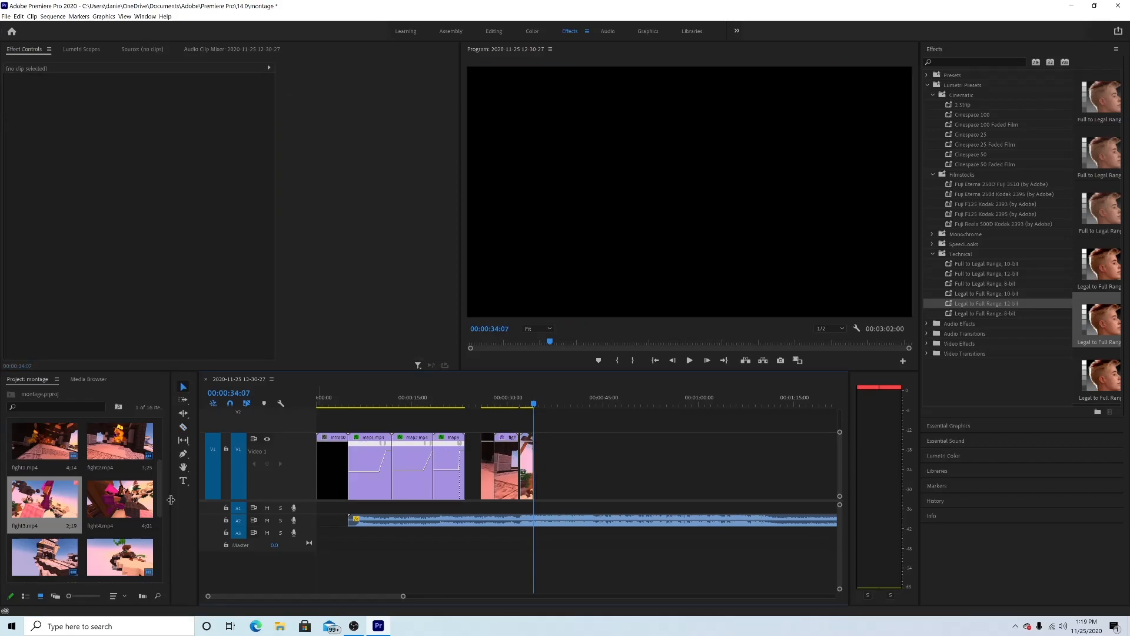
Step: Place fight4.mp4 directly after the trimmed fight3.mp4 clip and play it through
left_click_drag(108, 496, 547, 465)
key("space")
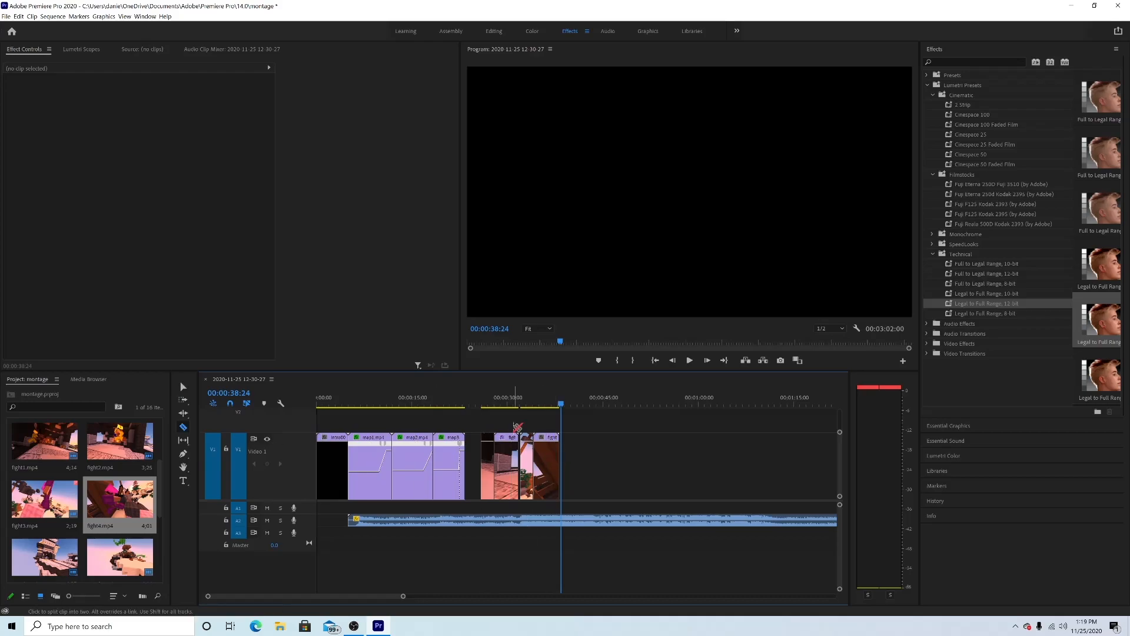
left_click(551, 405)
key("space")
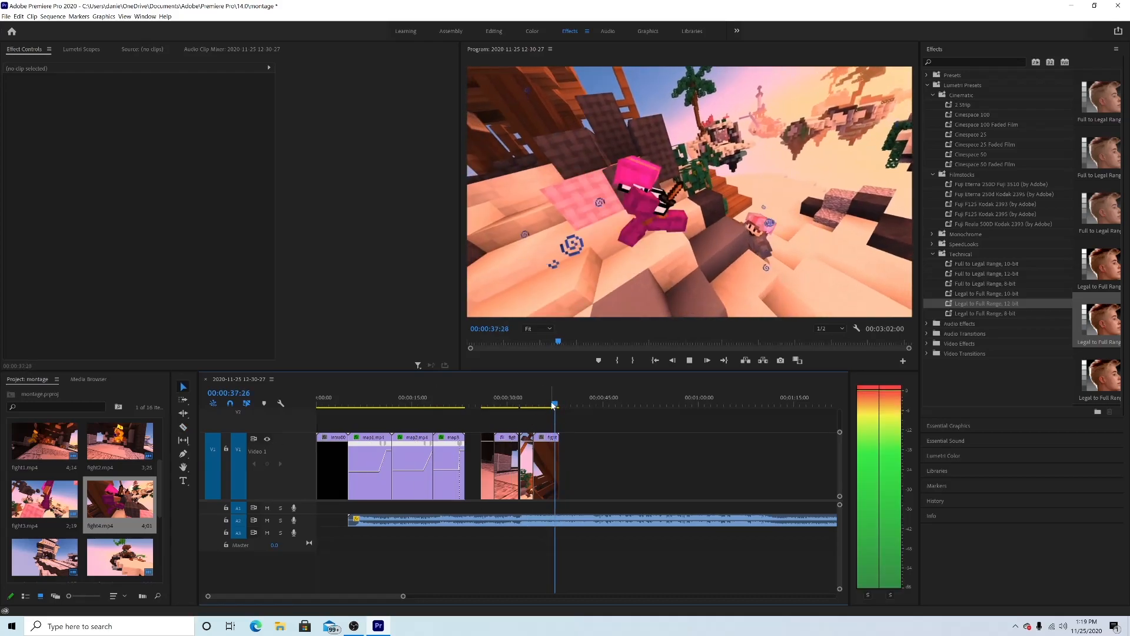
Step: Listen to the music beyond the fight4.mp4 clip and add a timeline marker at 00:00:44:59
scroll(116, 520, "down", 3)
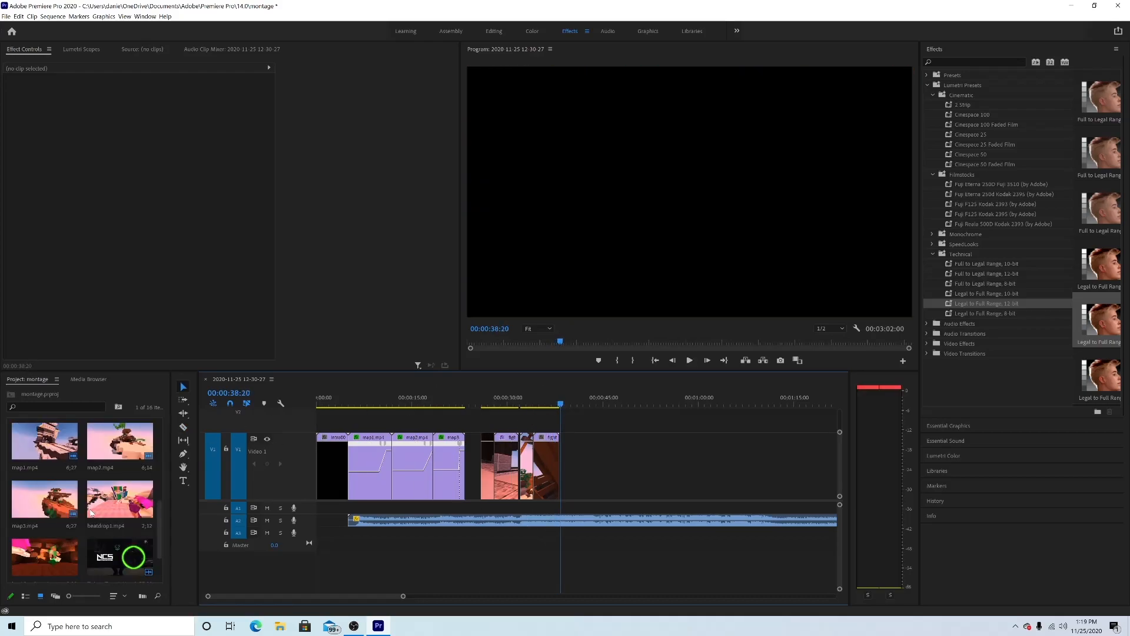
left_click_drag(44, 445, 109, 447)
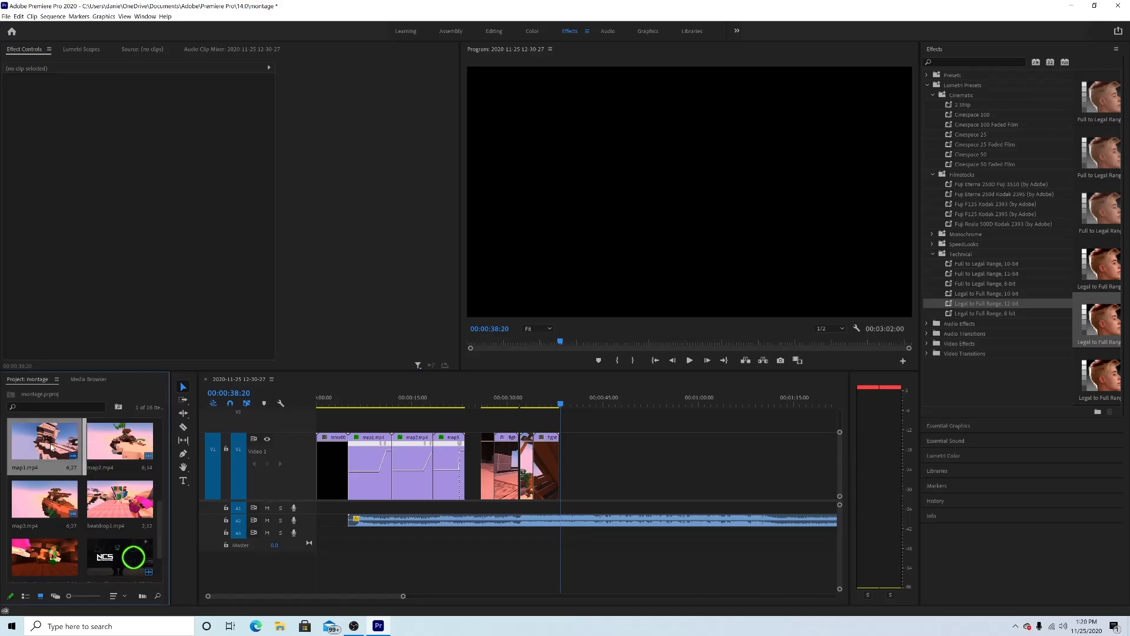
scroll(48, 447, "down", 1)
key("space")
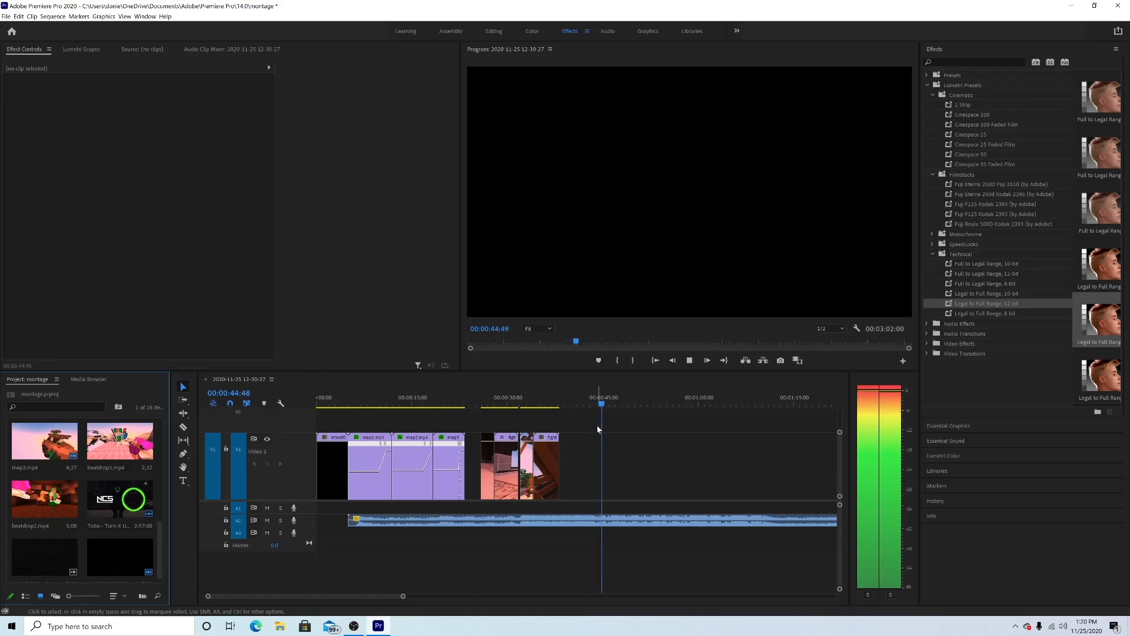
key("space")
left_click(600, 403)
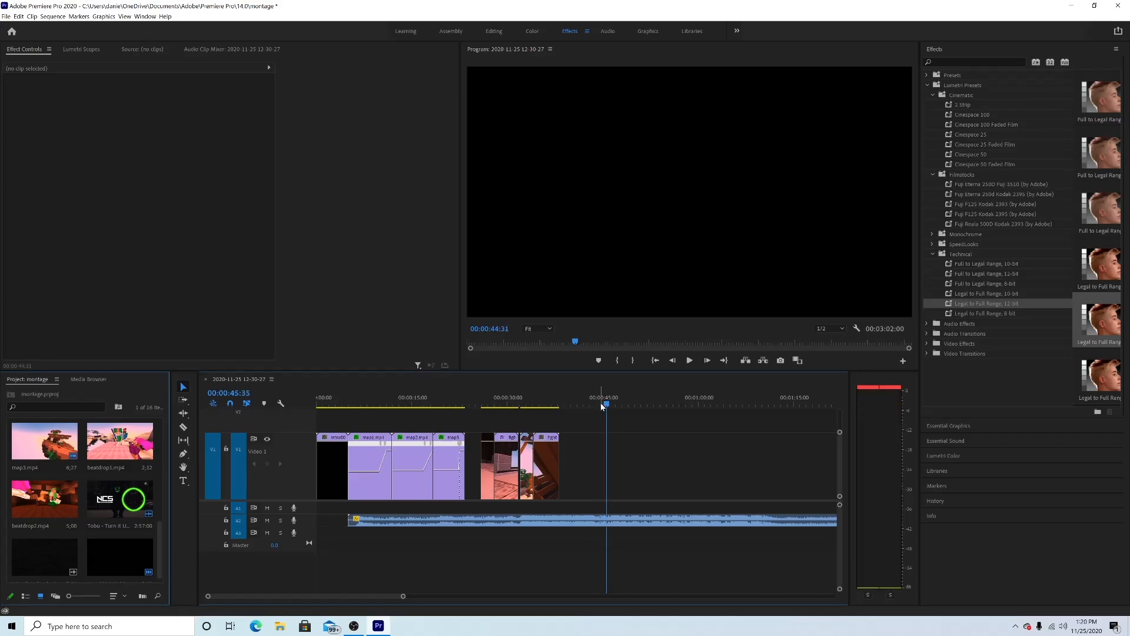
mouse_move(601, 405)
left_mouse_down()
mouse_move(558, 404)
mouse_move(604, 406)
left_mouse_up()
key("m")
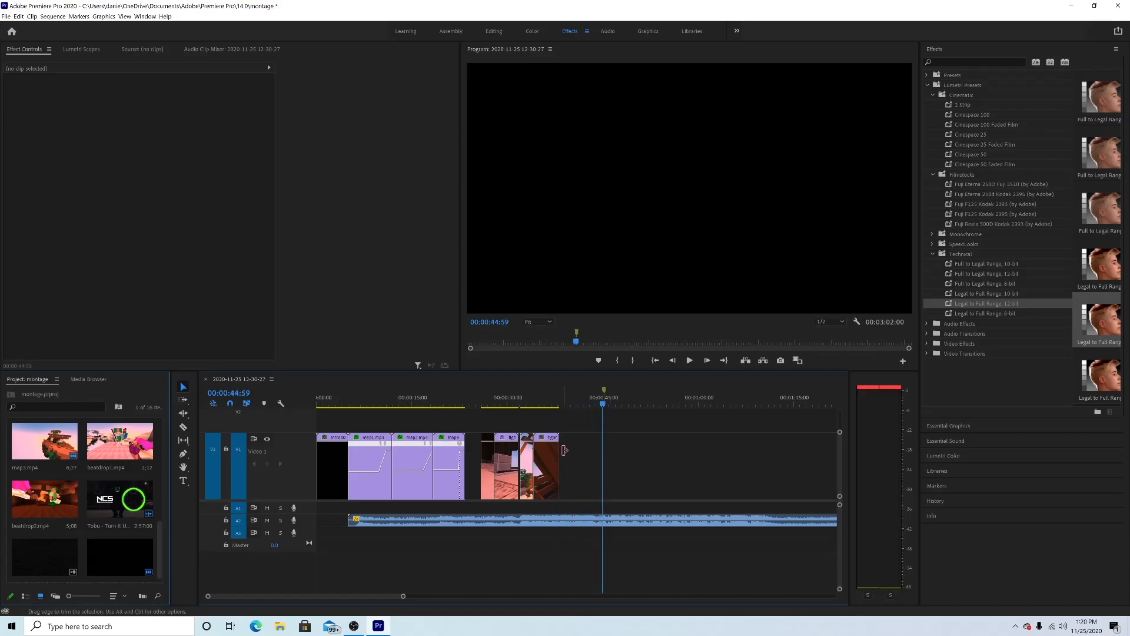
Step: Place bridge1.mp4 on the Video 1 track with its end at the timeline marker and play it back
left_click(563, 405)
left_click_drag(564, 407, 540, 406)
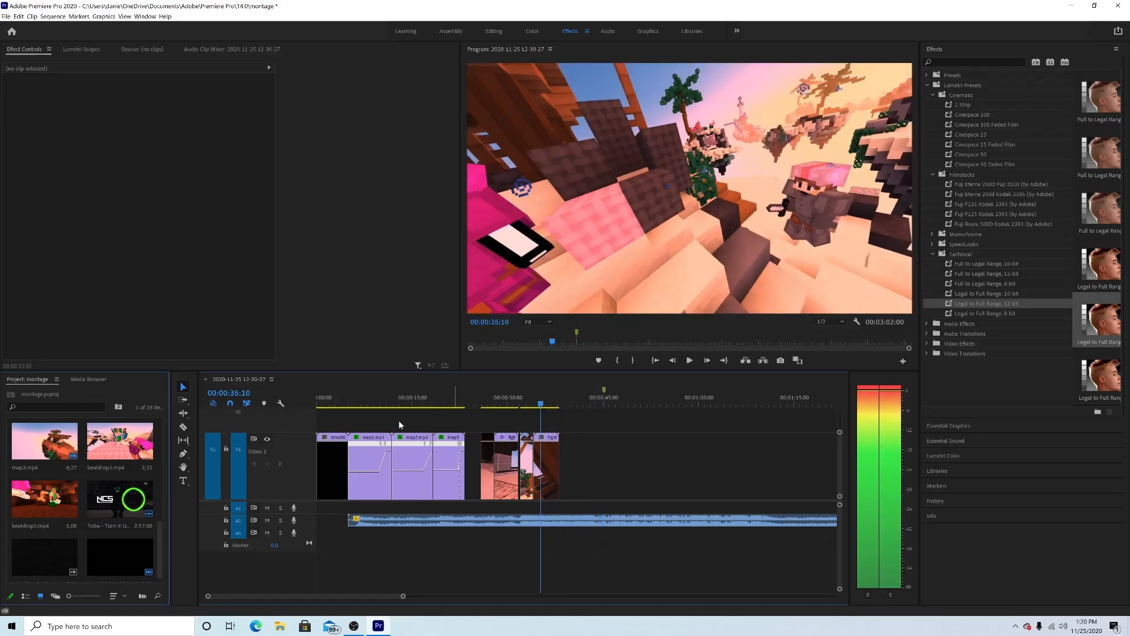
scroll(92, 482, "down", 1)
scroll(110, 470, "down", 3)
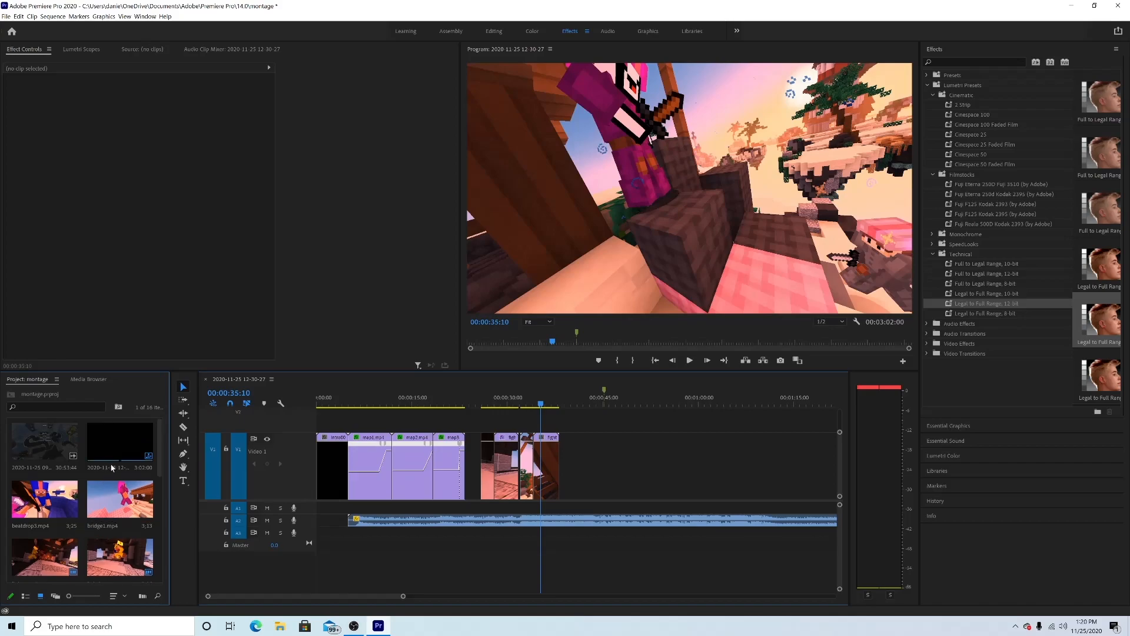
scroll(114, 467, "down", 3)
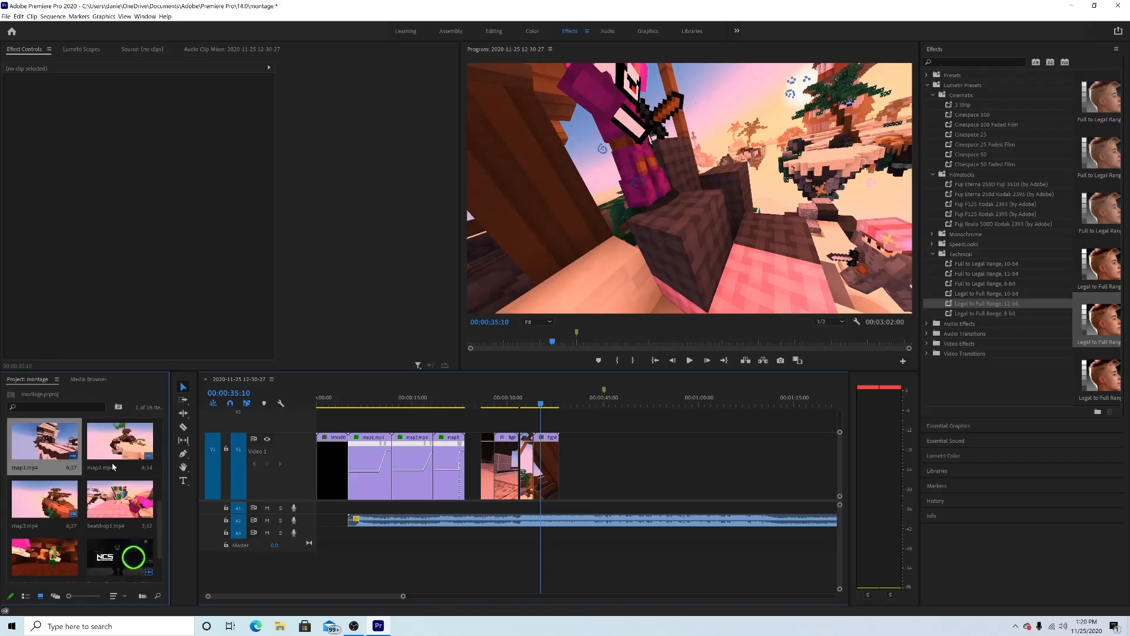
scroll(111, 480, "up", 3)
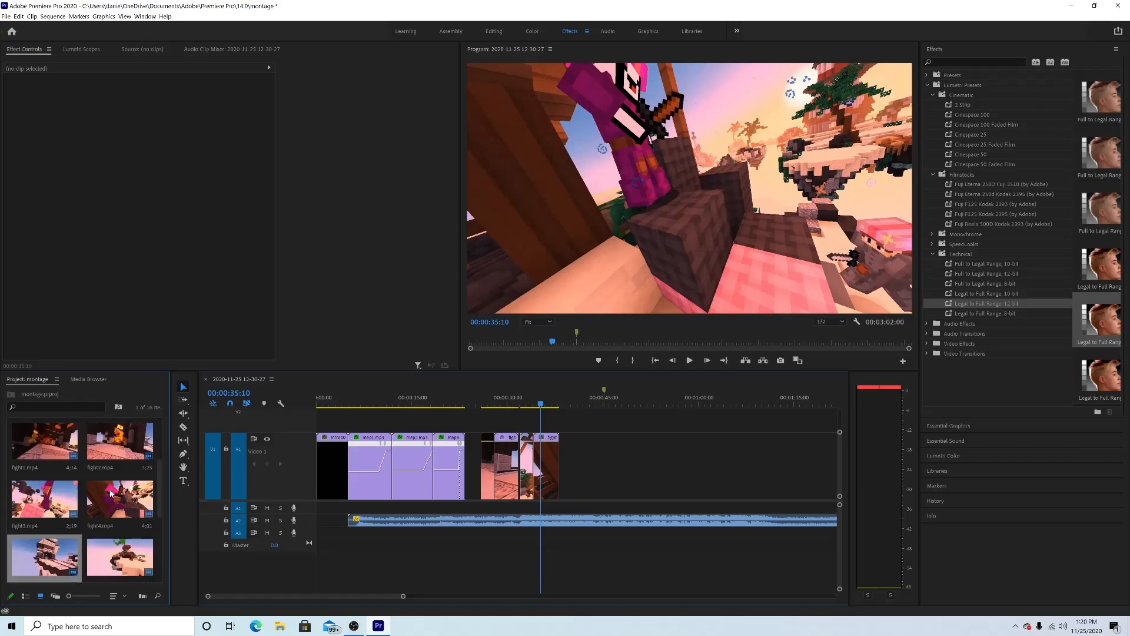
left_click_drag(119, 499, 587, 467)
left_click(580, 403)
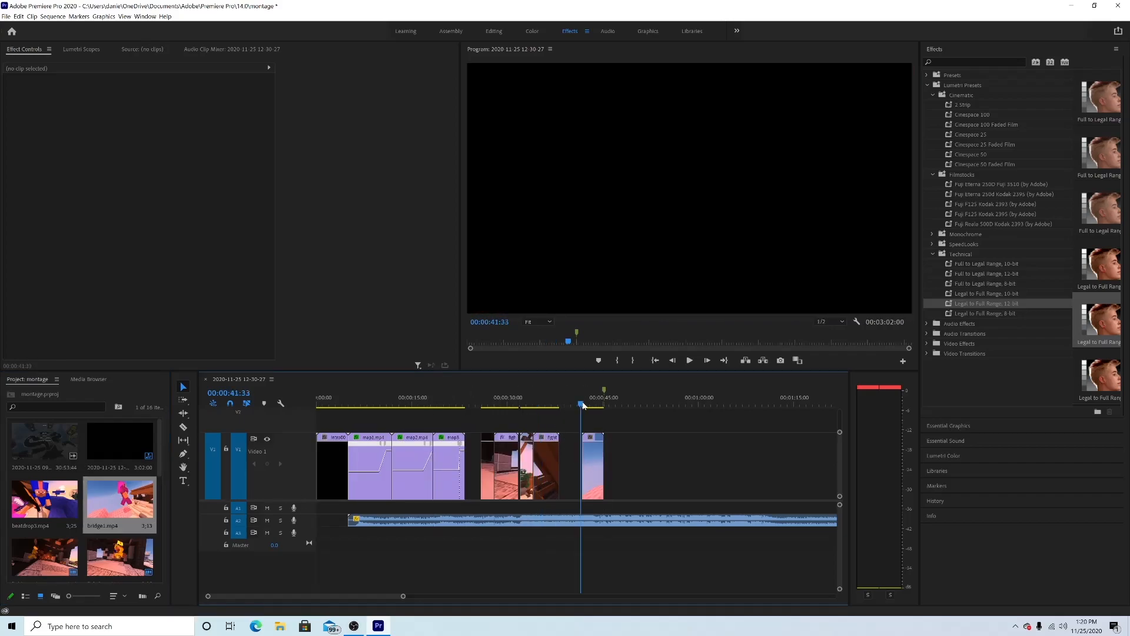
key("space")
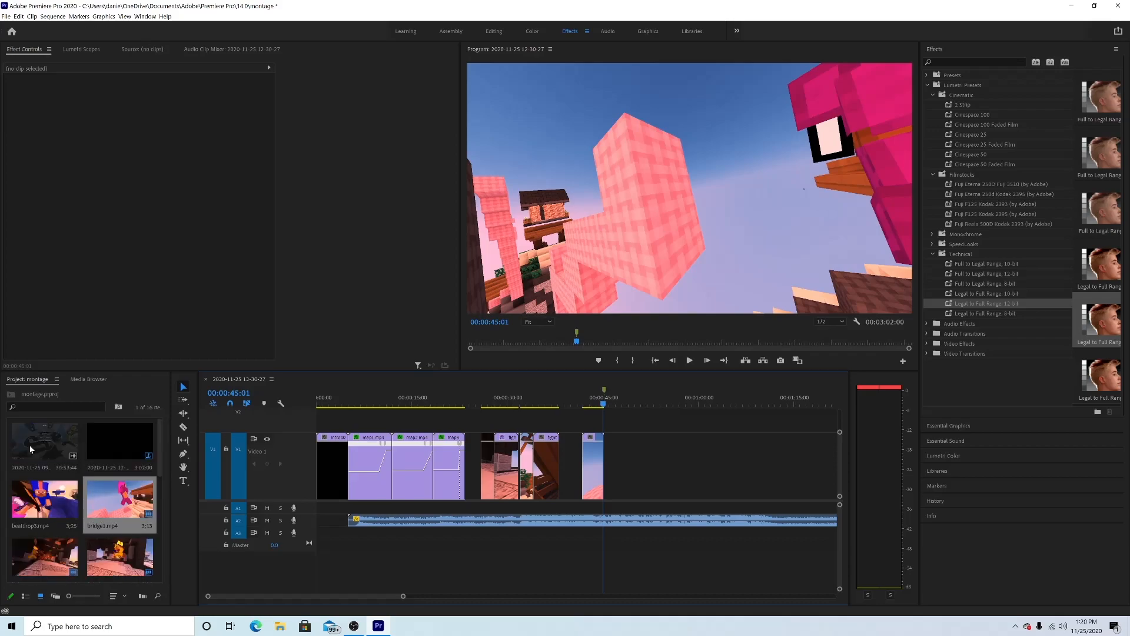
left_click_drag(40, 438, 603, 447)
left_click_drag(604, 406, 588, 406)
left_click_drag(650, 447, 697, 449)
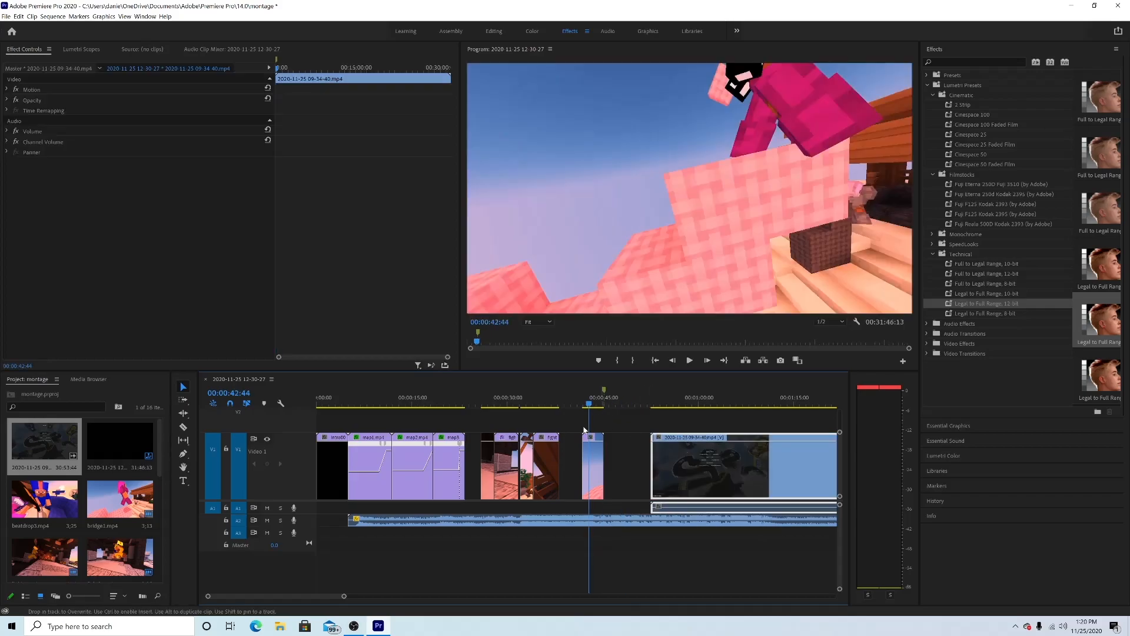
Step: Apply the Cinespace 25, Fuji F125 Kodak 2395 and Legal to Full Range, 12-bit Lumetri presets to the bridge1.mp4 clip
key("space")
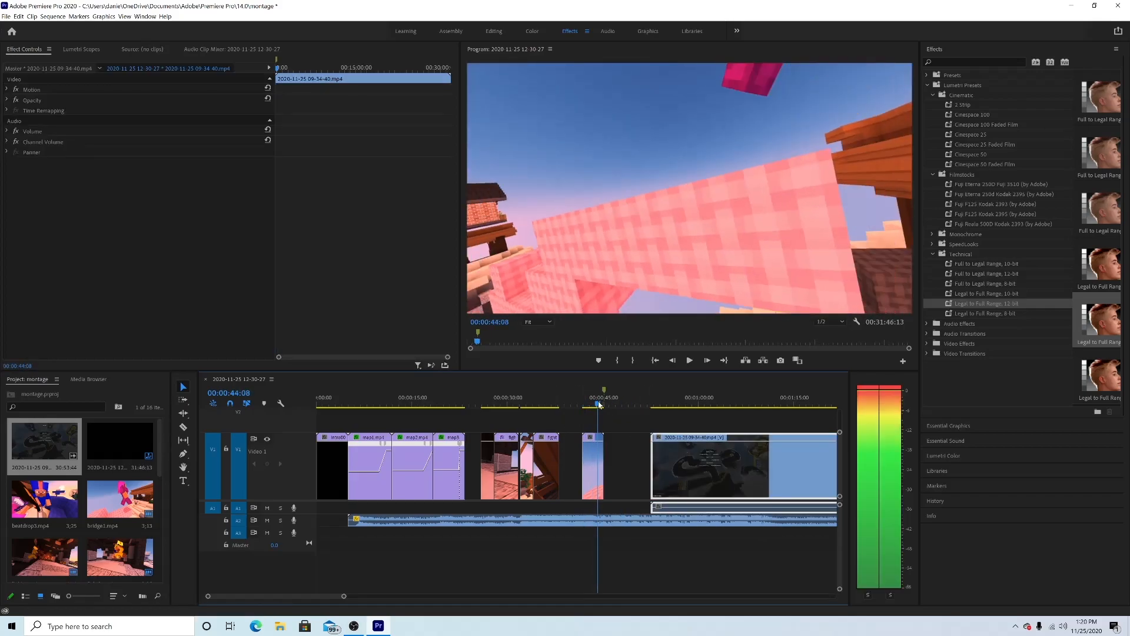
key("space")
left_click(593, 465)
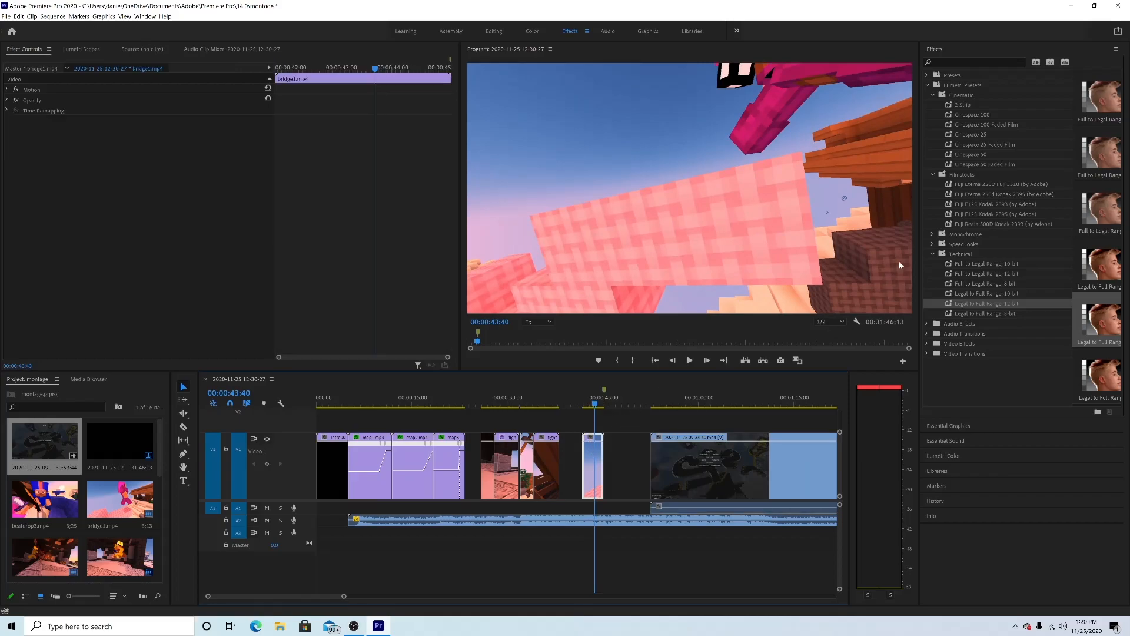
double_click(984, 134)
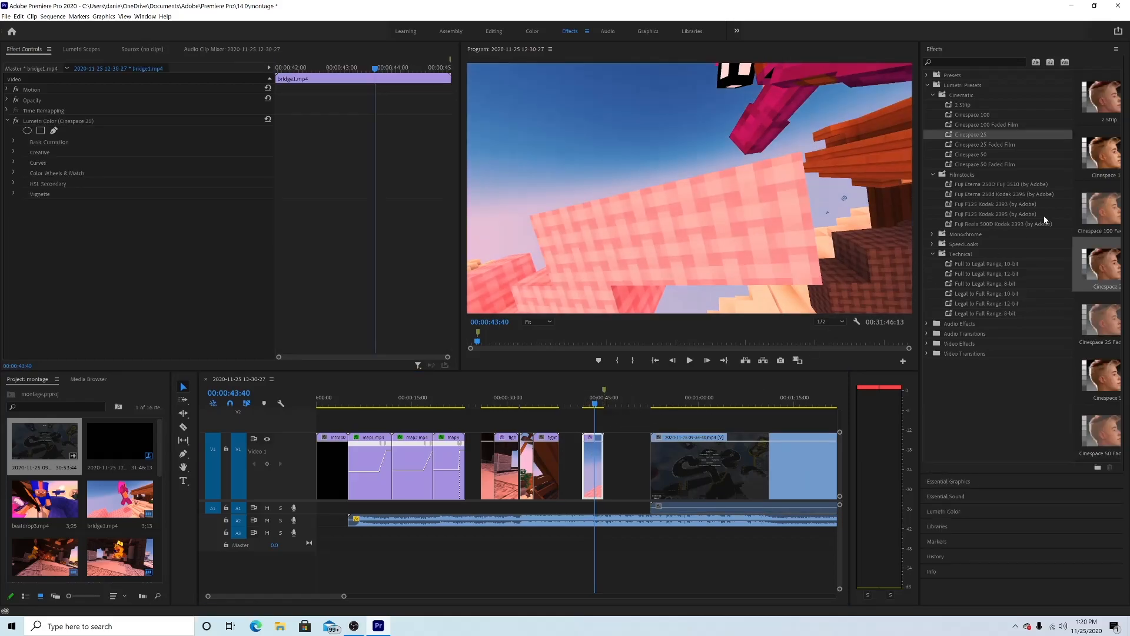
left_click_drag(1021, 214, 590, 477)
left_click_drag(989, 306, 592, 464)
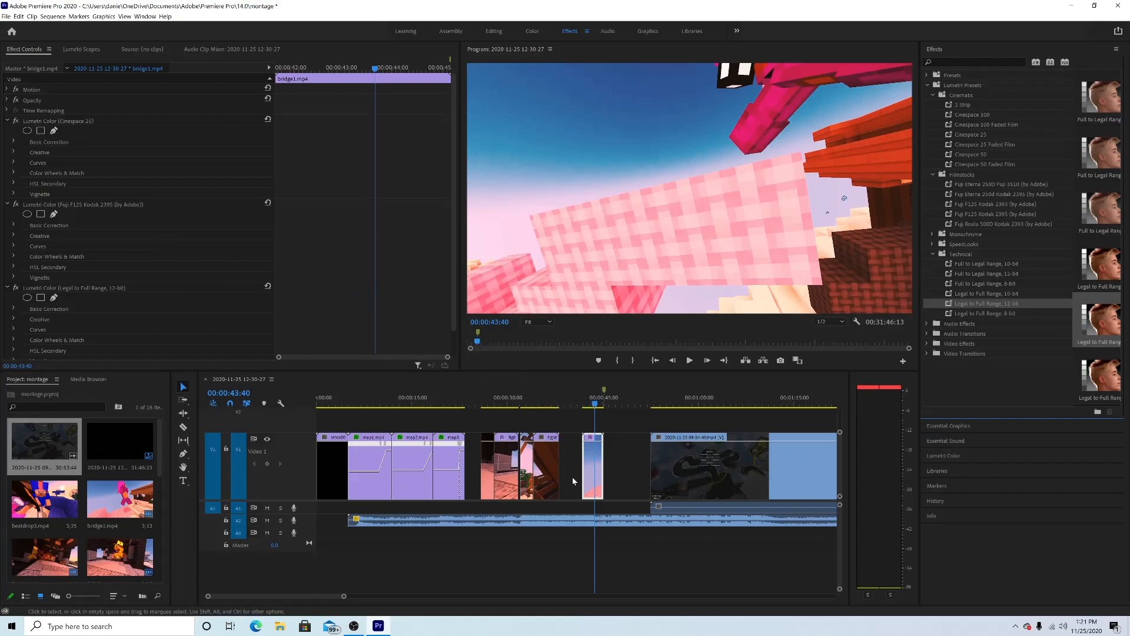
Step: Preview the graded bridge1.mp4 clip up close and split it with the Razor tool at 00:00:42:05
left_click_drag(344, 596, 316, 585)
left_click_drag(586, 405, 636, 405)
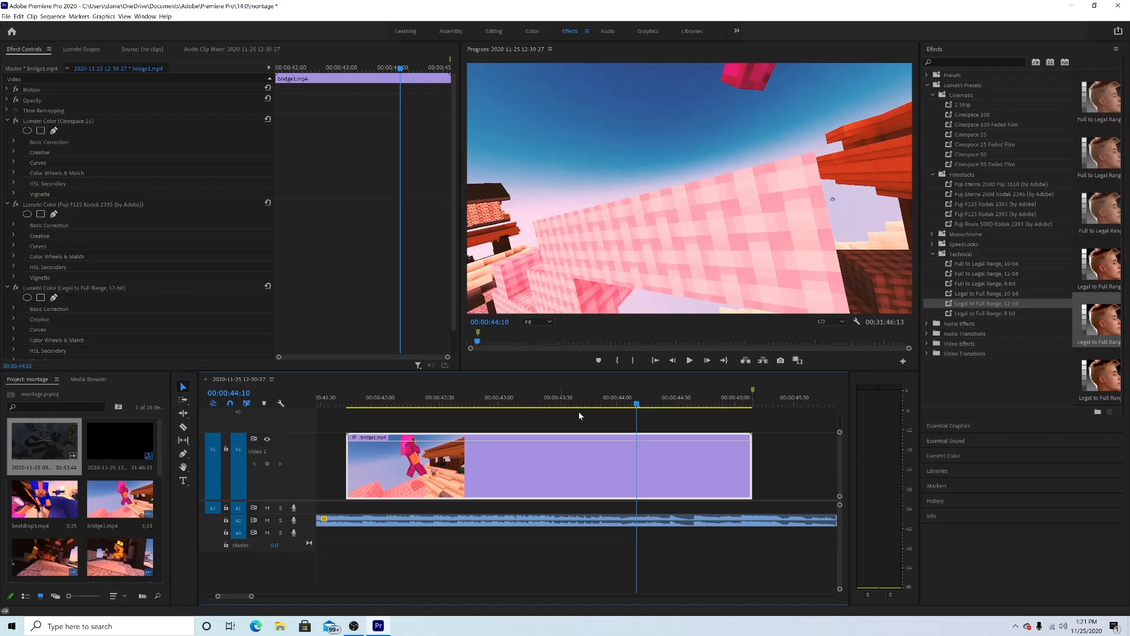
left_click_drag(551, 402, 405, 400)
key("space")
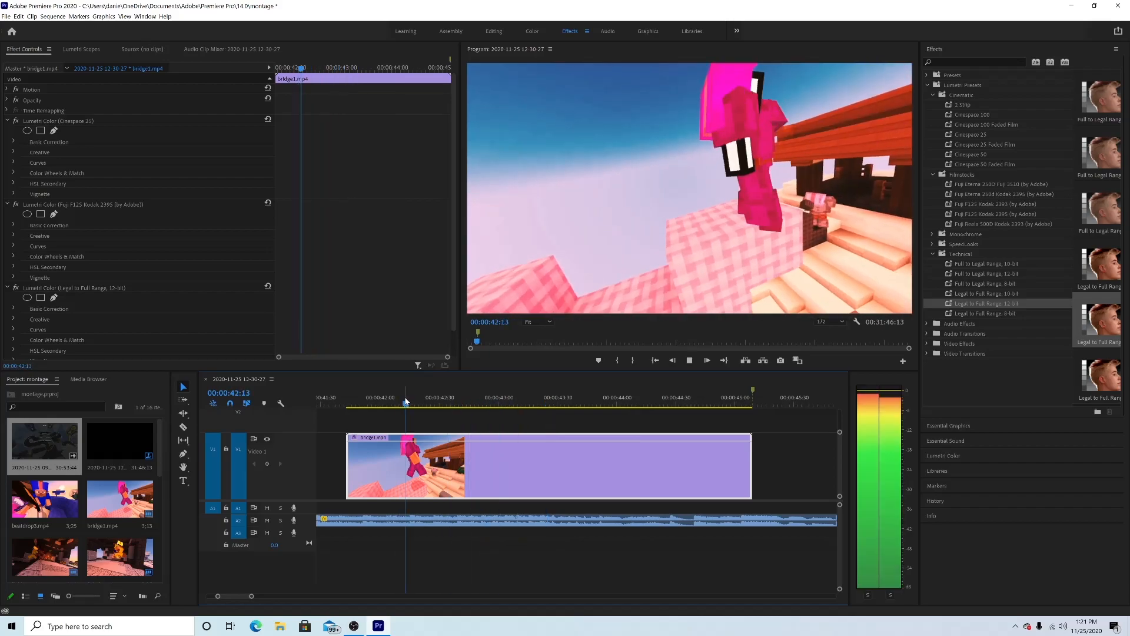
key("space")
left_click(389, 401)
key("c")
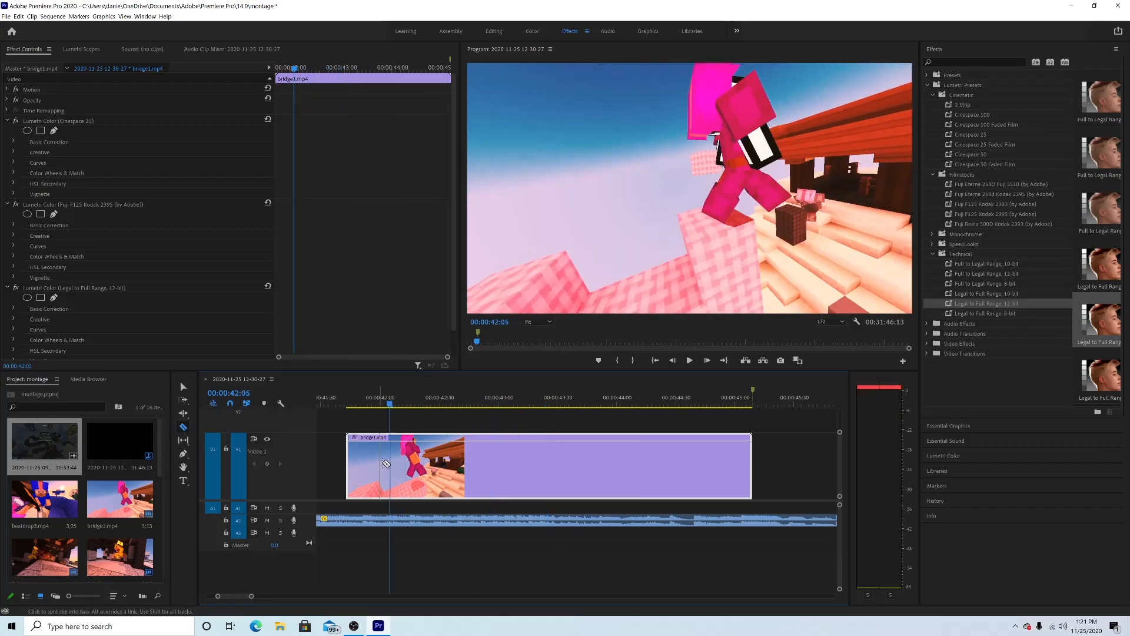
left_click(391, 457)
Step: Cut the rest of the bridge1.mp4 clip into short, roughly equal slices all the way to its end
left_click(404, 455)
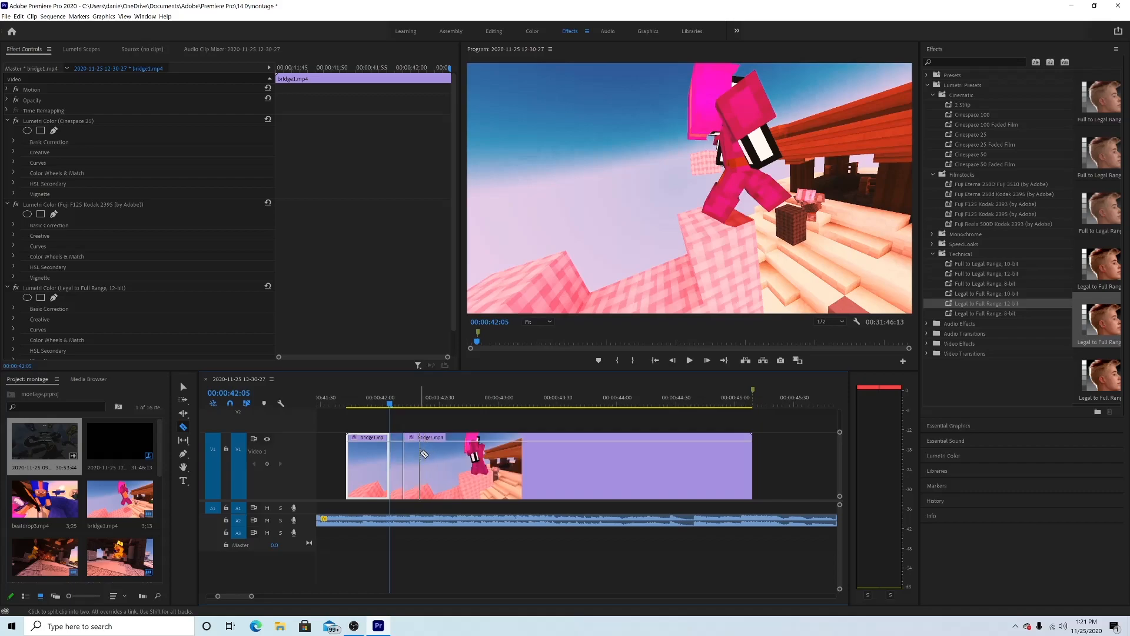
left_click(420, 454)
left_click(434, 455)
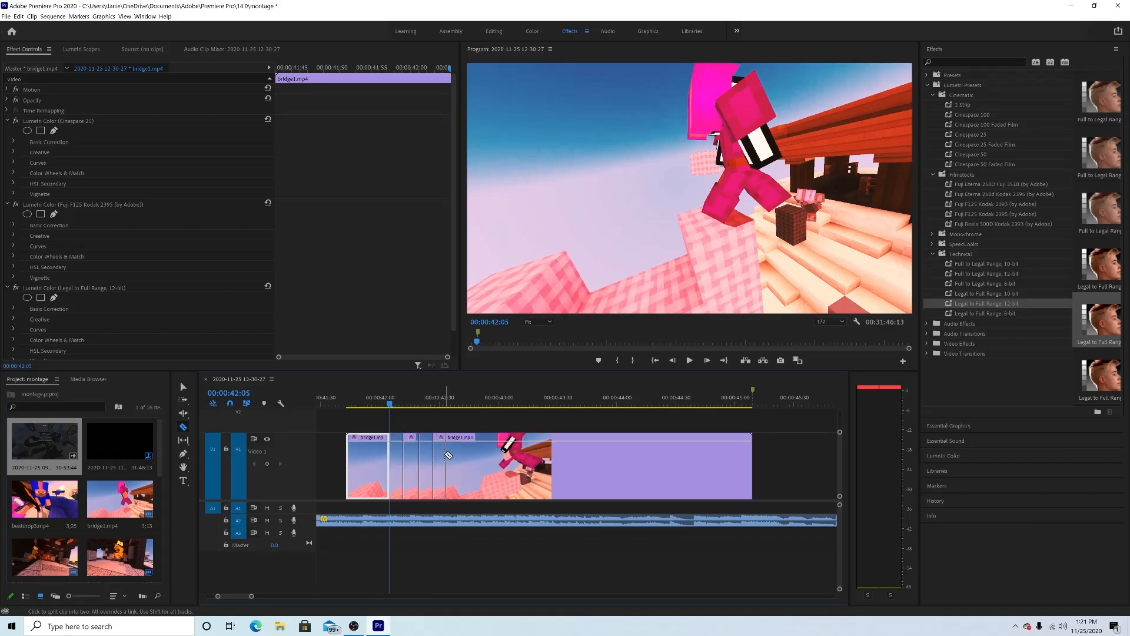
left_click(446, 455)
left_click(457, 455)
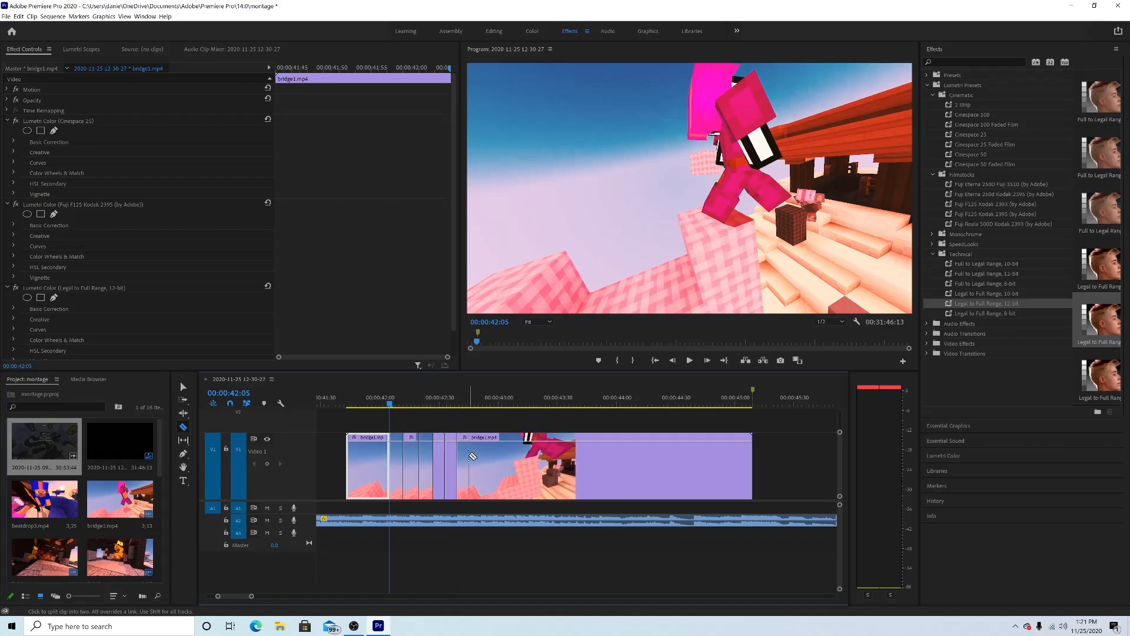
left_click(469, 456)
left_click(484, 458)
left_click(495, 457)
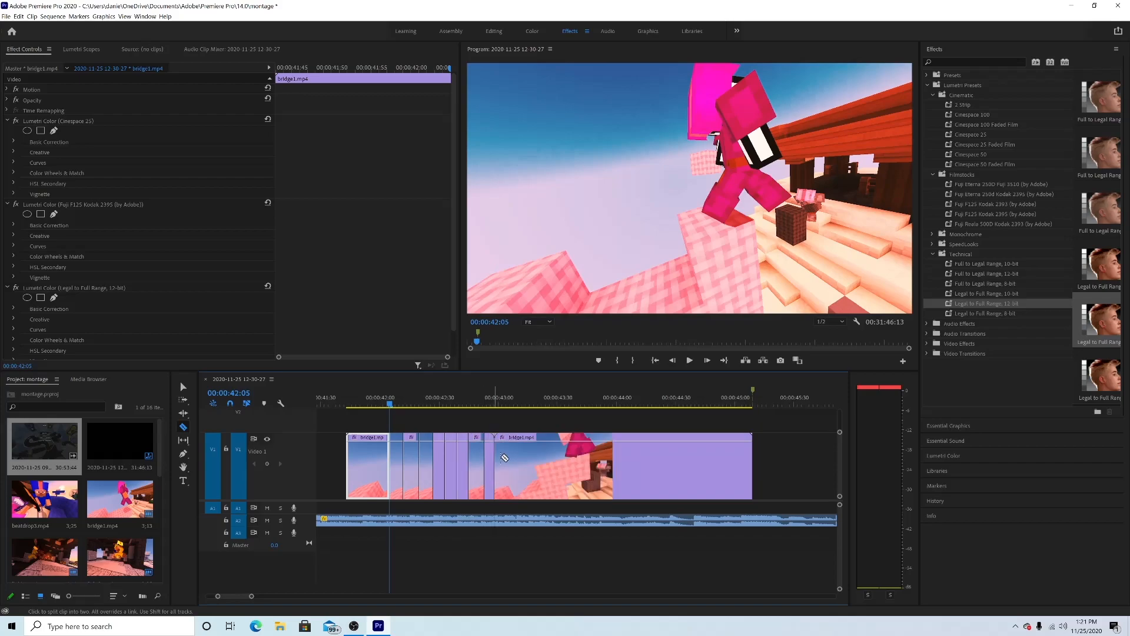
left_click(506, 458)
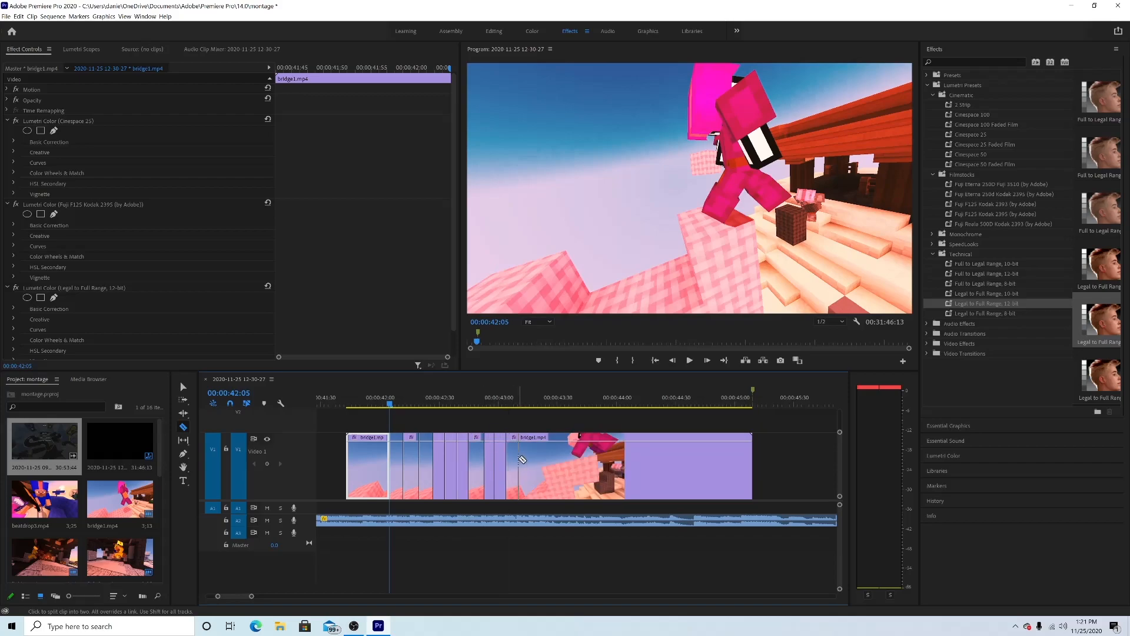
left_click(518, 458)
left_click(532, 460)
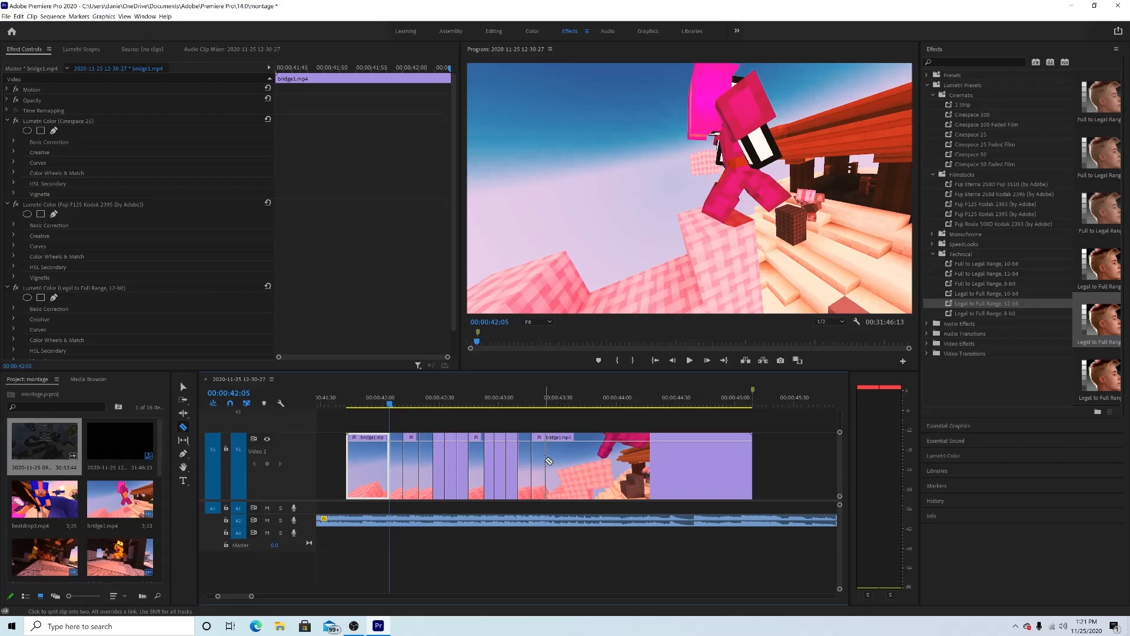
left_click(546, 460)
left_click(557, 460)
left_click(569, 460)
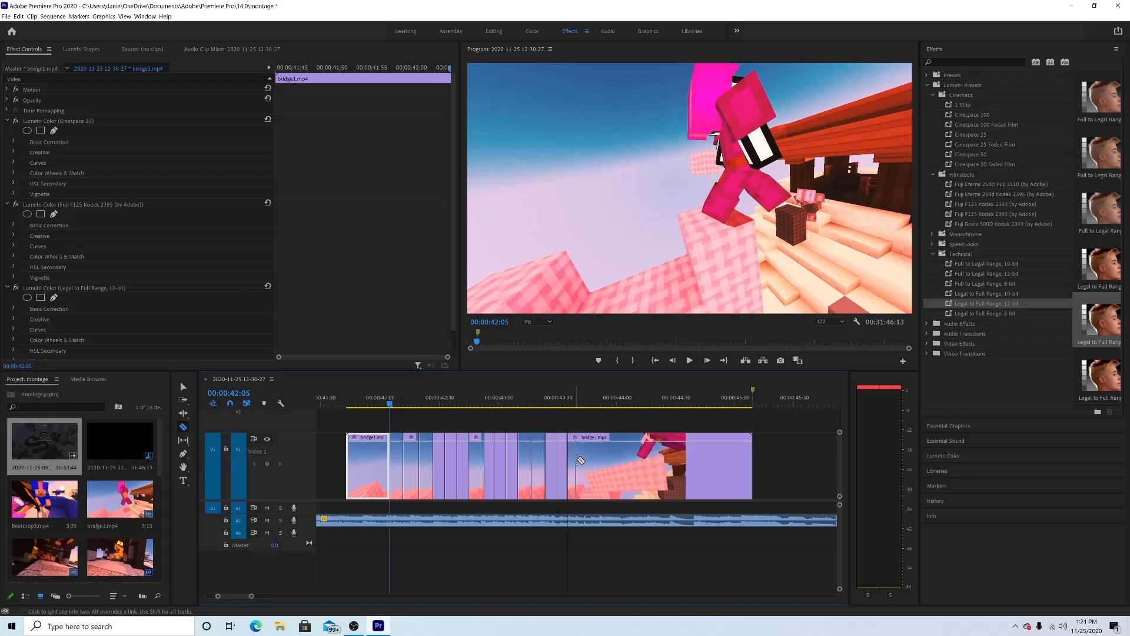
left_click(580, 460)
left_click(591, 459)
left_click(601, 460)
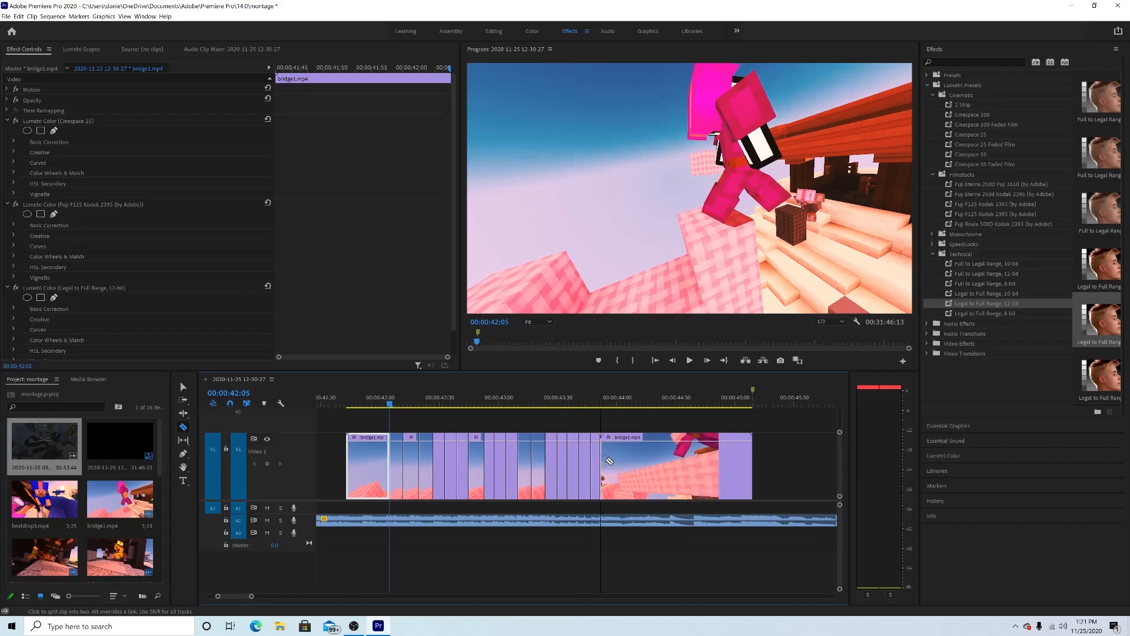
left_click(611, 461)
left_click(622, 461)
left_click(634, 460)
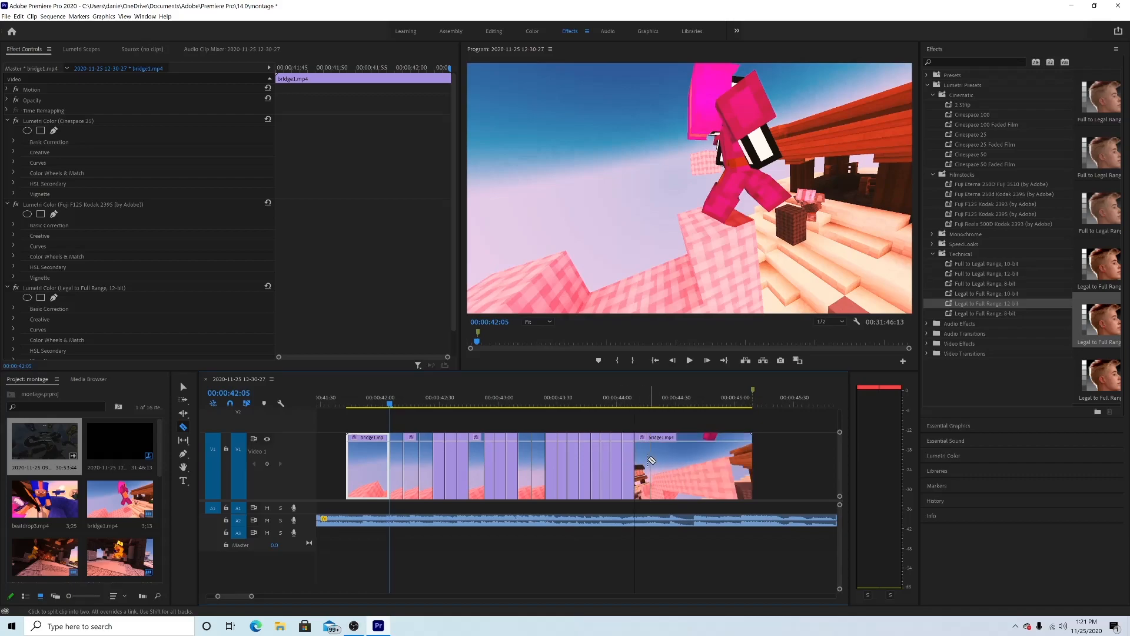
left_click(646, 459)
left_click(657, 460)
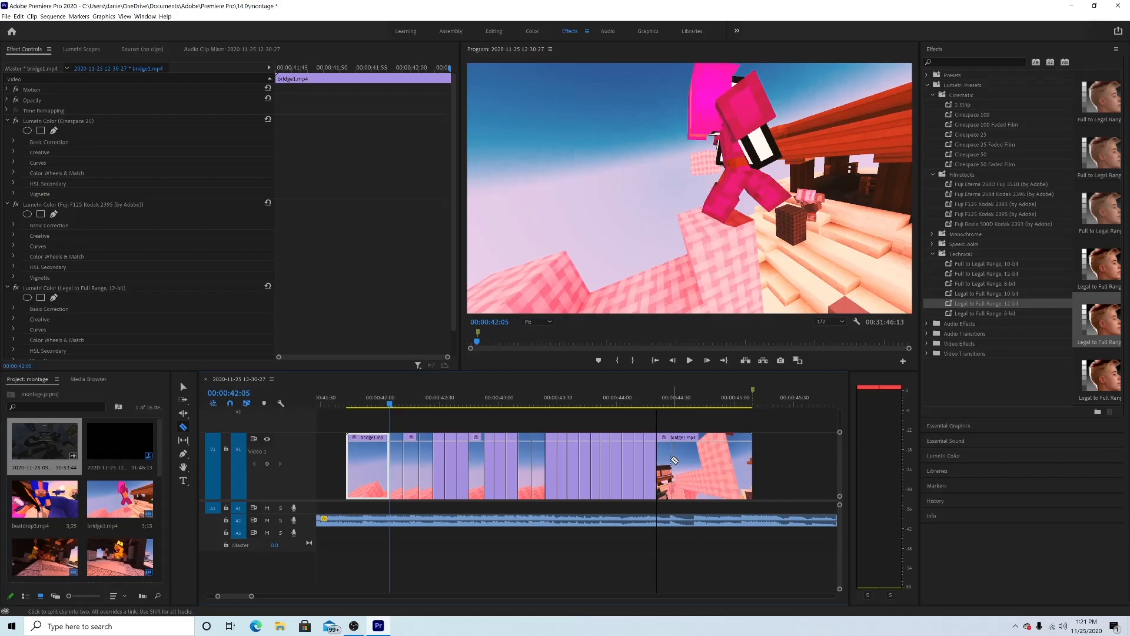
left_click(668, 459)
left_click(680, 459)
left_click(693, 459)
left_click(704, 460)
left_click(709, 460)
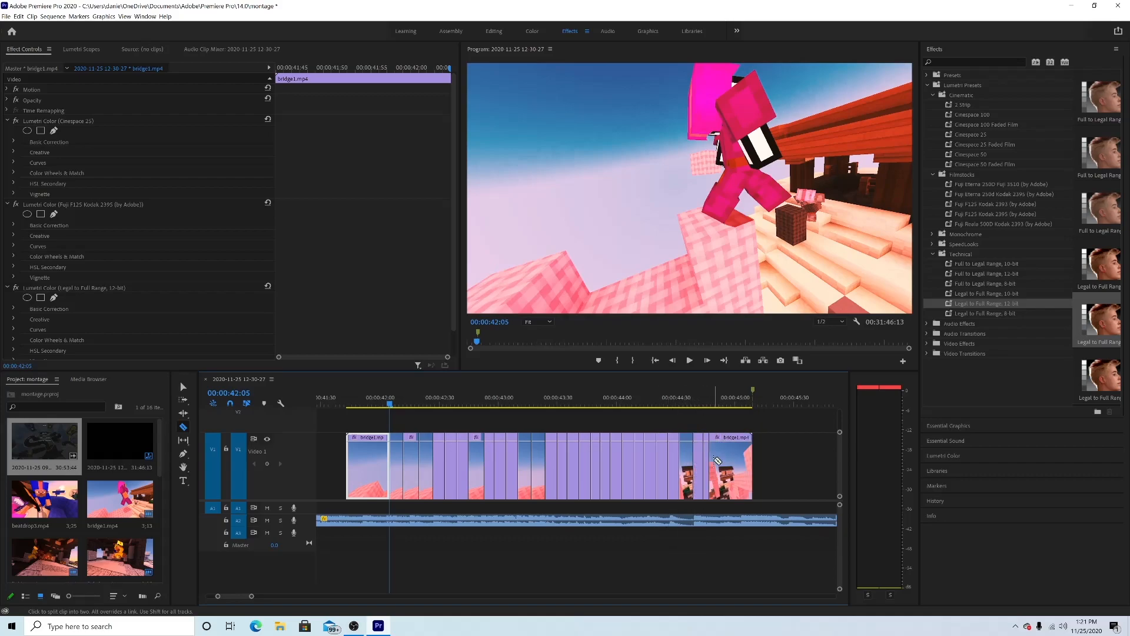
left_click(722, 460)
left_click(734, 463)
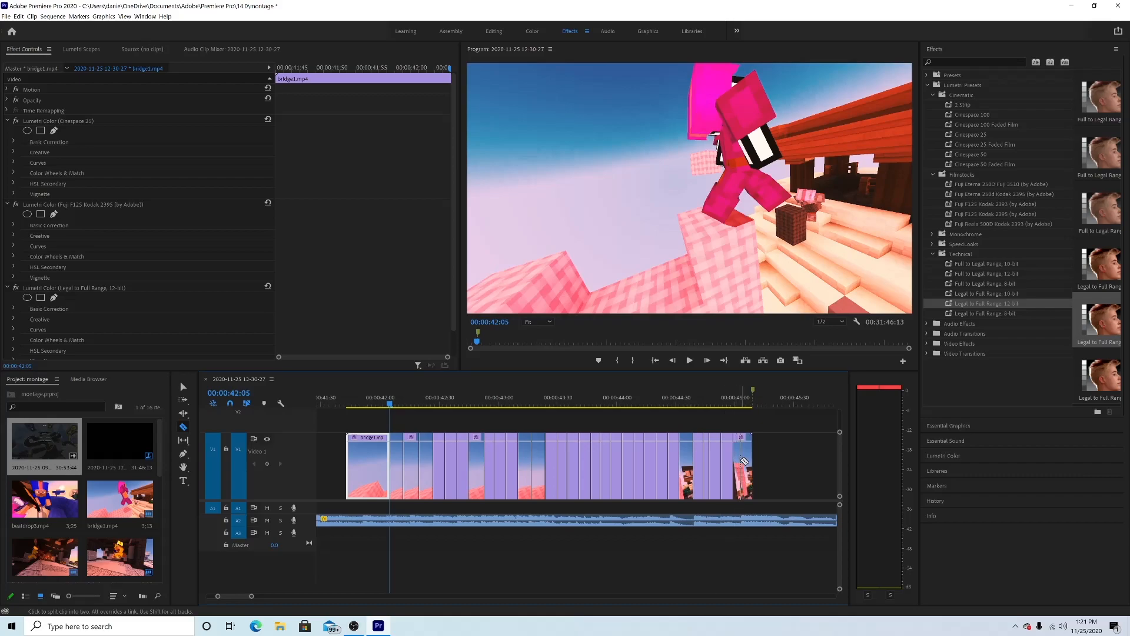
key("v")
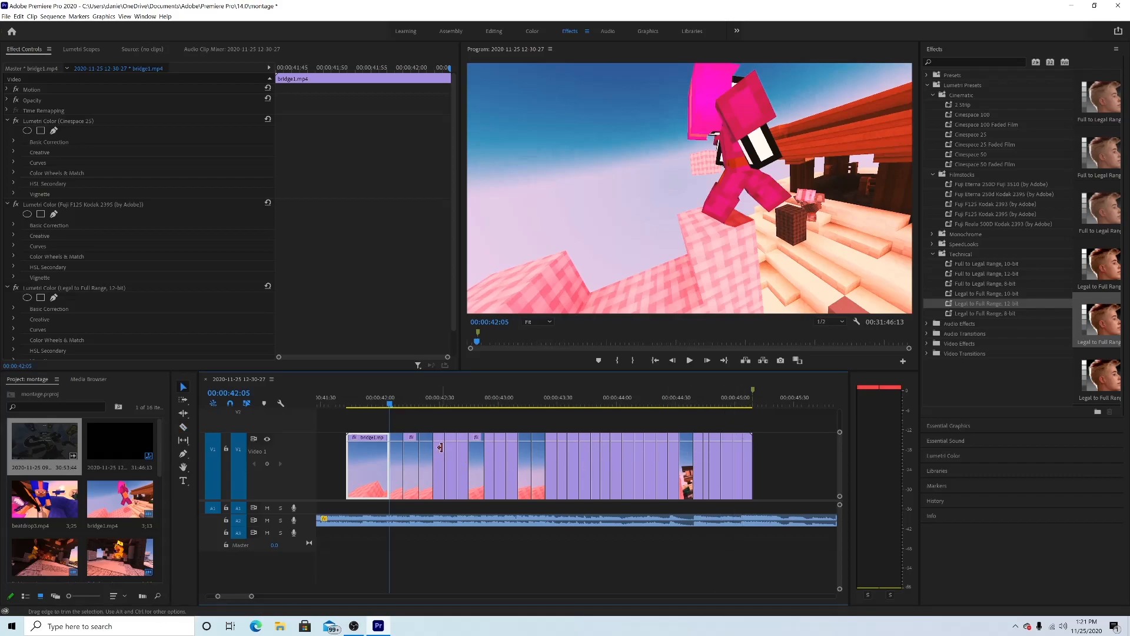
Step: Delete every other short slice of the bridge1.mp4 clip from 00:00:42:21 onward, leaving gaps for a flicker effect
left_click(363, 402)
key("space")
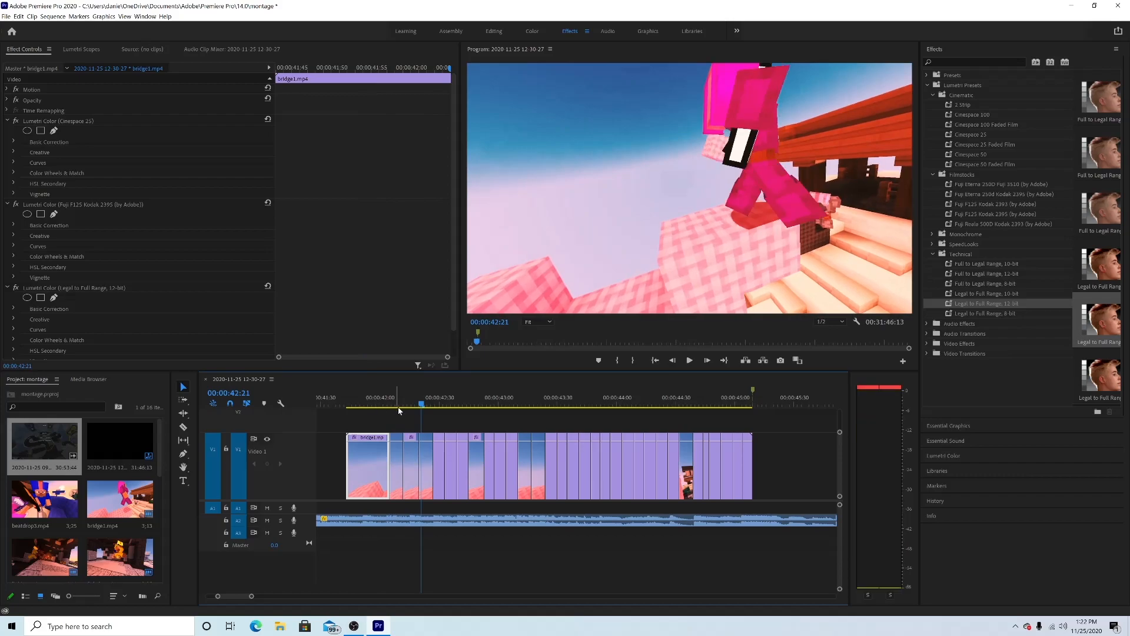
left_click(426, 456)
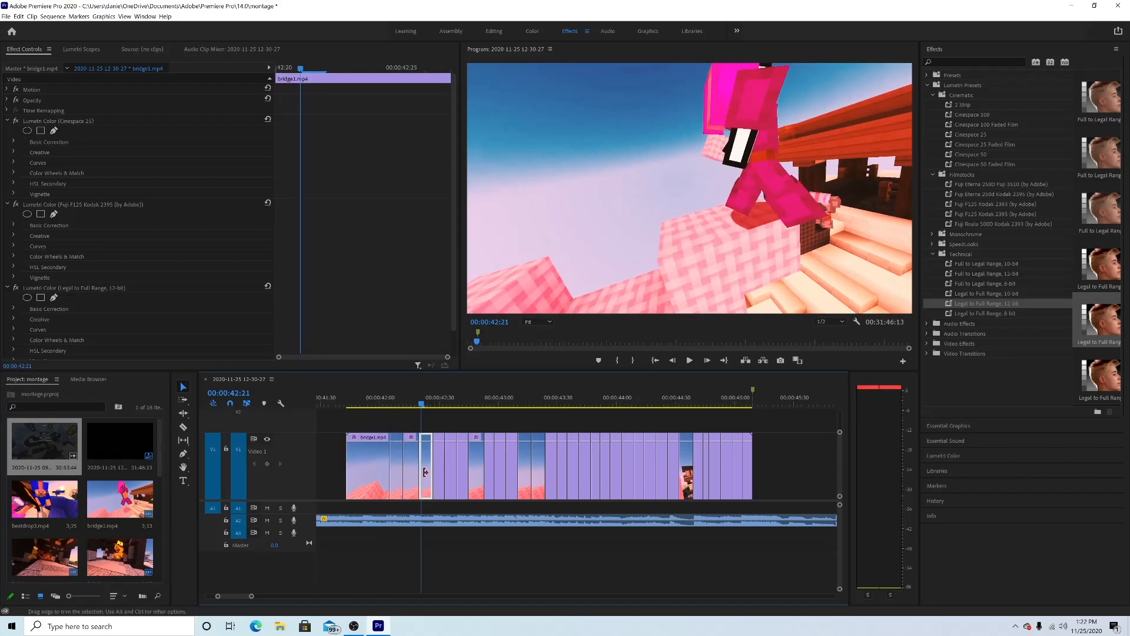
key("Delete")
key("Delete")
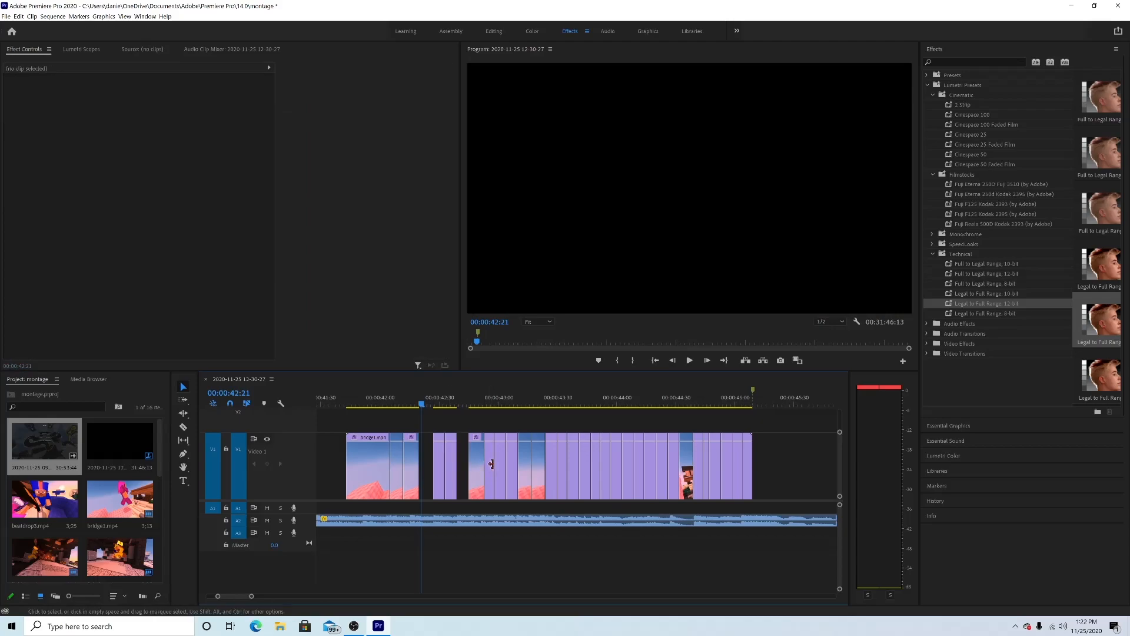
key("Delete")
left_click(505, 403)
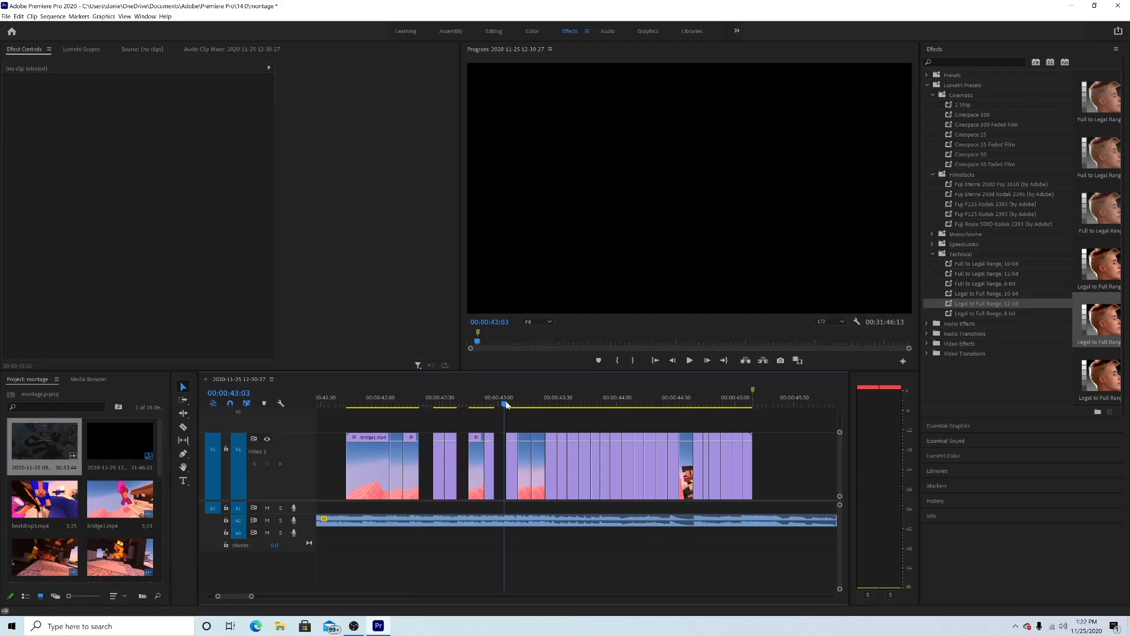
key("space")
key("space")
left_click(527, 462)
key("Delete")
key("Delete")
left_click(573, 458)
key("Delete")
key("Delete")
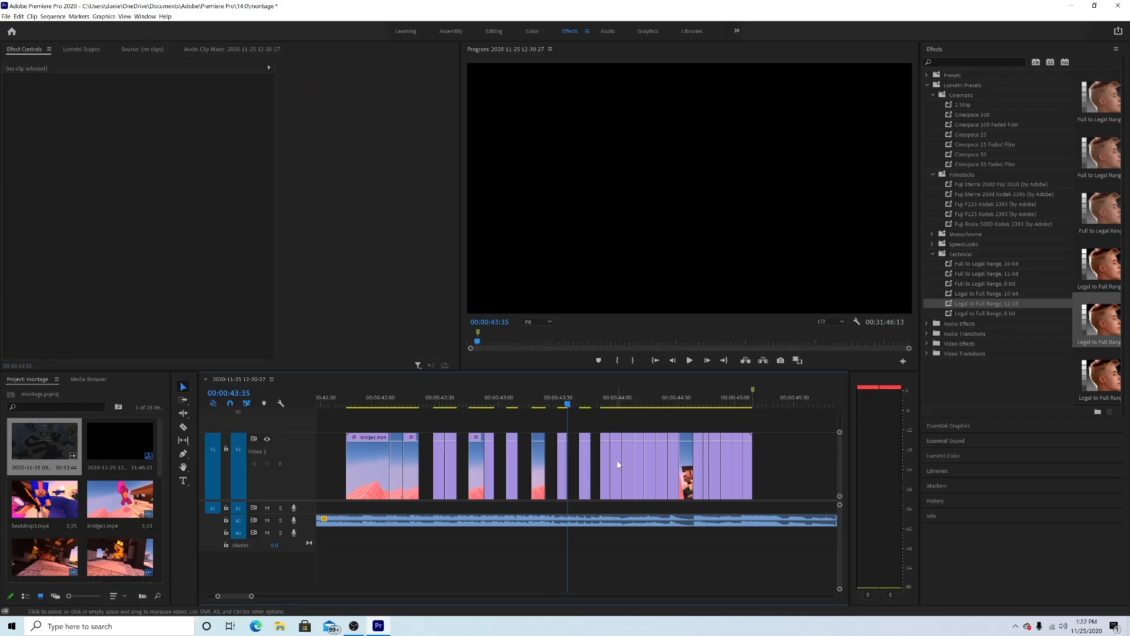
key("Delete")
left_click(641, 465)
key("Delete")
left_click(659, 464)
key("Delete")
left_click(686, 465)
key("Delete")
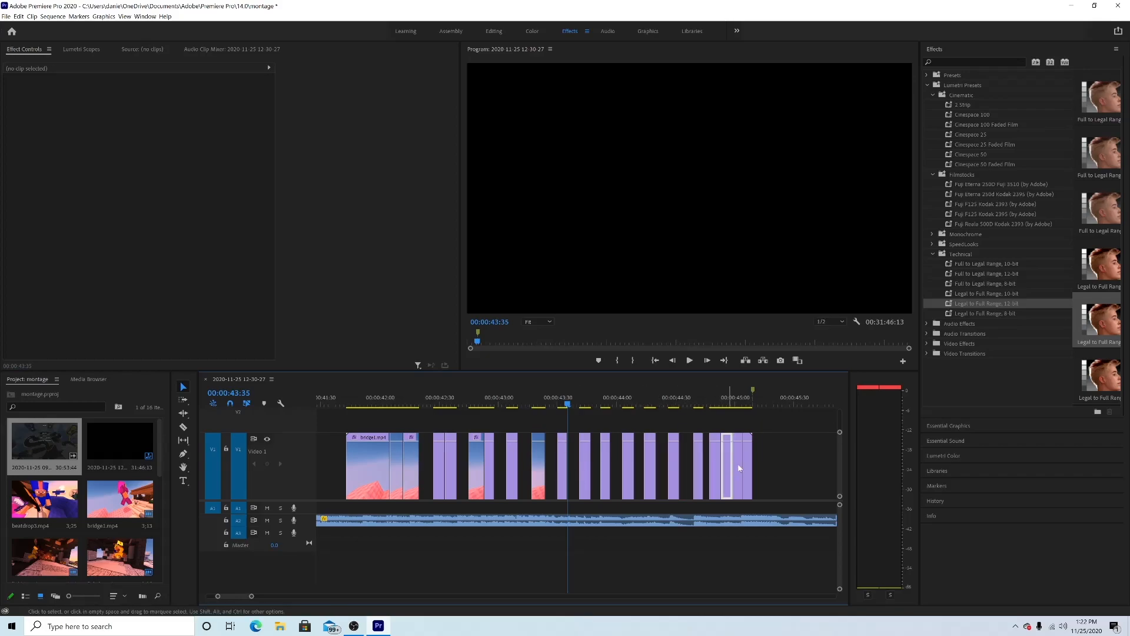
key("Delete")
Step: Play back the sliced bridge1.mp4 section with the music to check the flicker timing
left_click_drag(521, 402, 369, 400)
left_click_drag(252, 596, 388, 596)
left_click_drag(354, 402, 299, 400)
key("space")
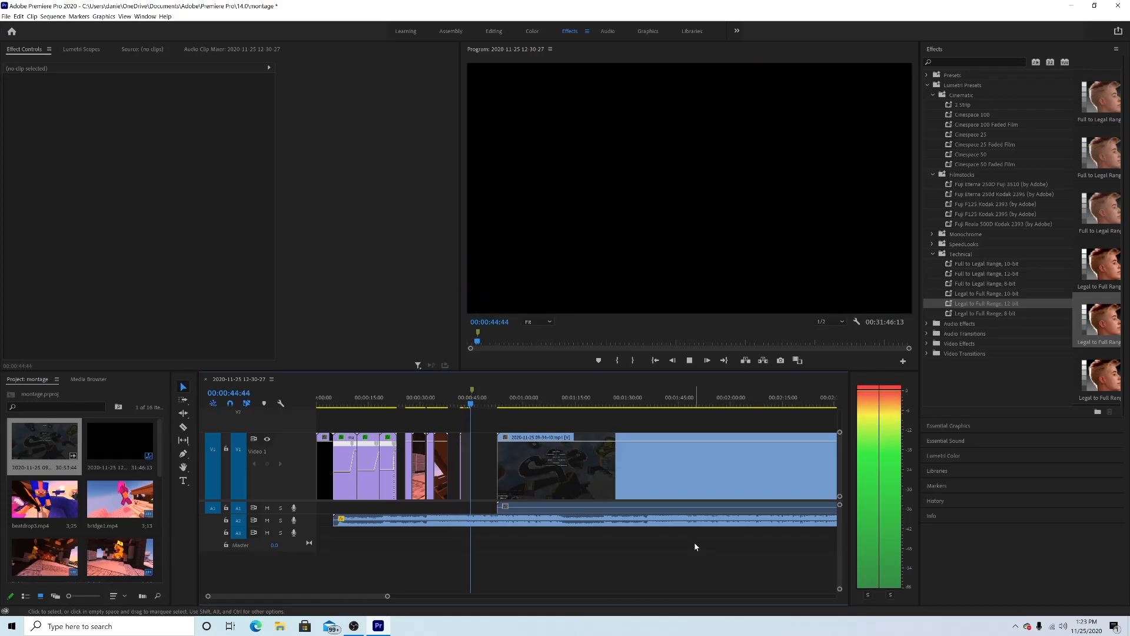
key("space")
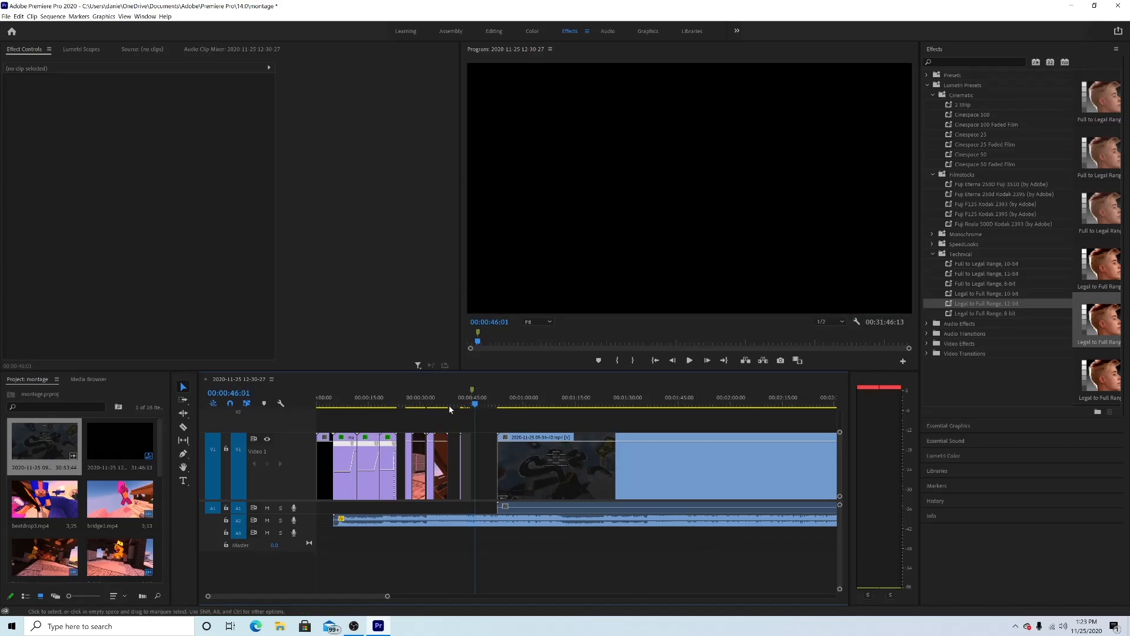
left_click(474, 406)
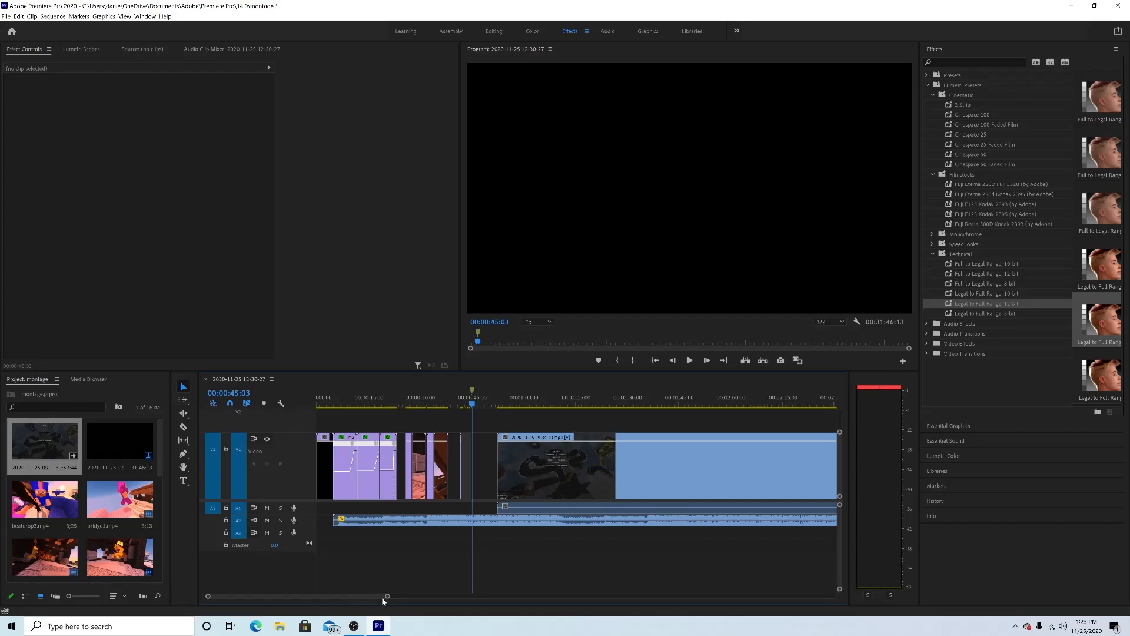
left_click_drag(384, 596, 335, 586)
left_click(464, 406)
key("space")
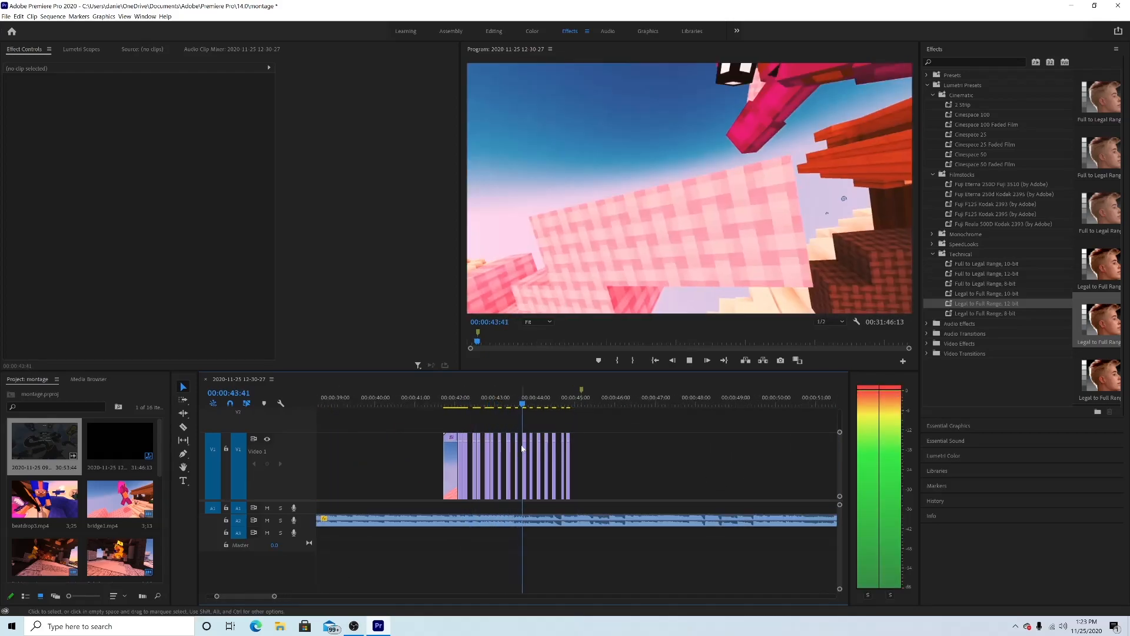
key("space")
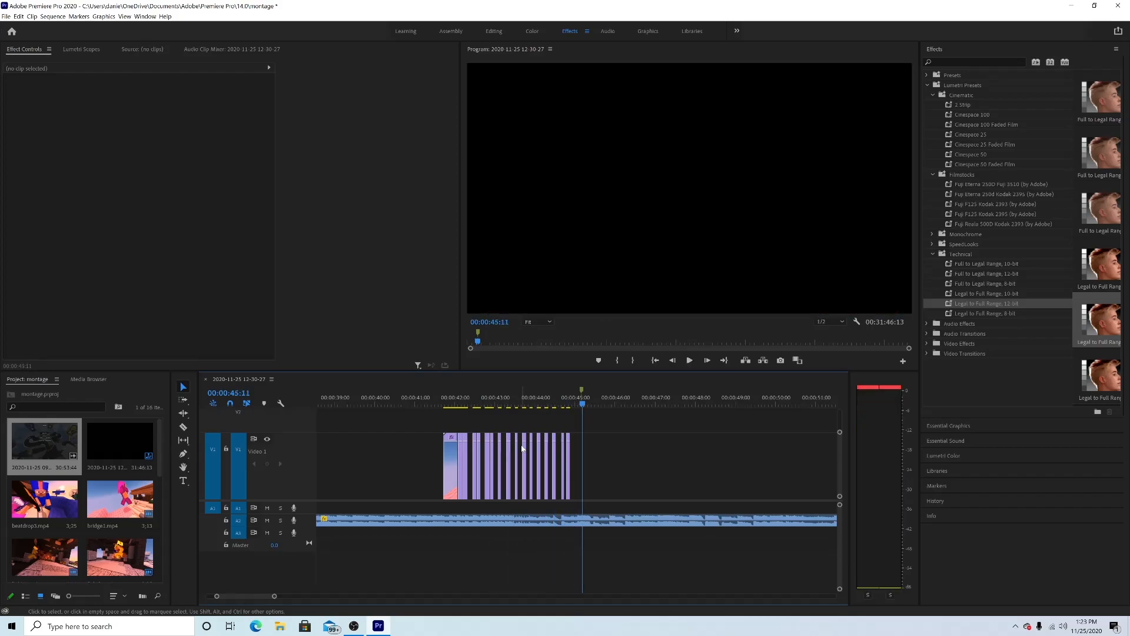
Step: Replay the last bridge1.mp4 slices up to the timeline marker to check the beat drop
left_click(569, 403)
key("space")
key("space")
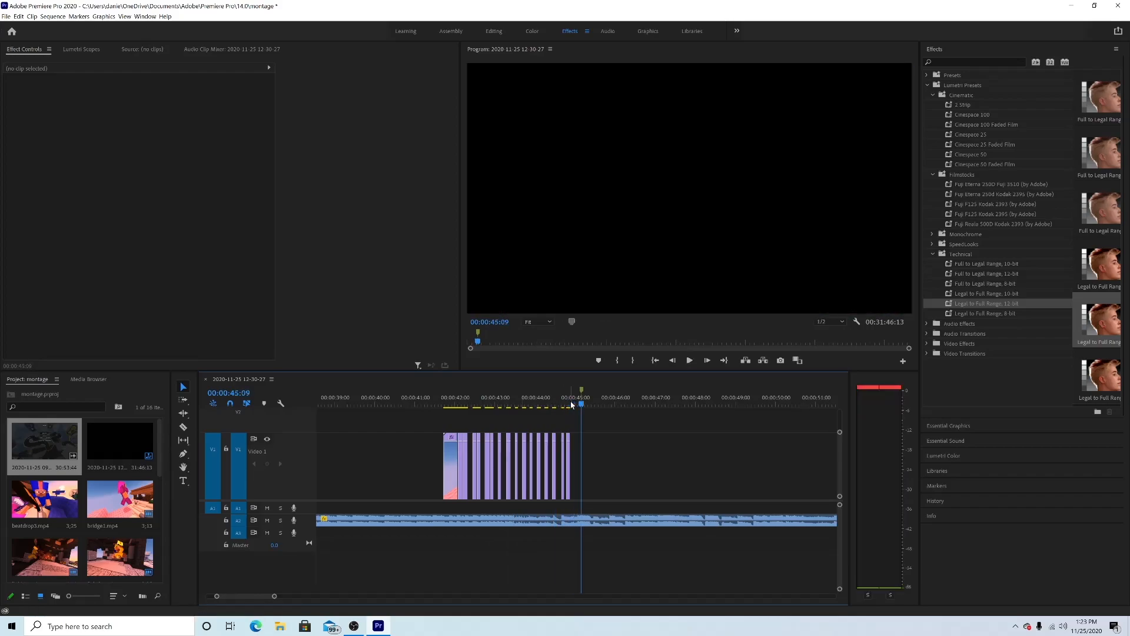
left_click(571, 404)
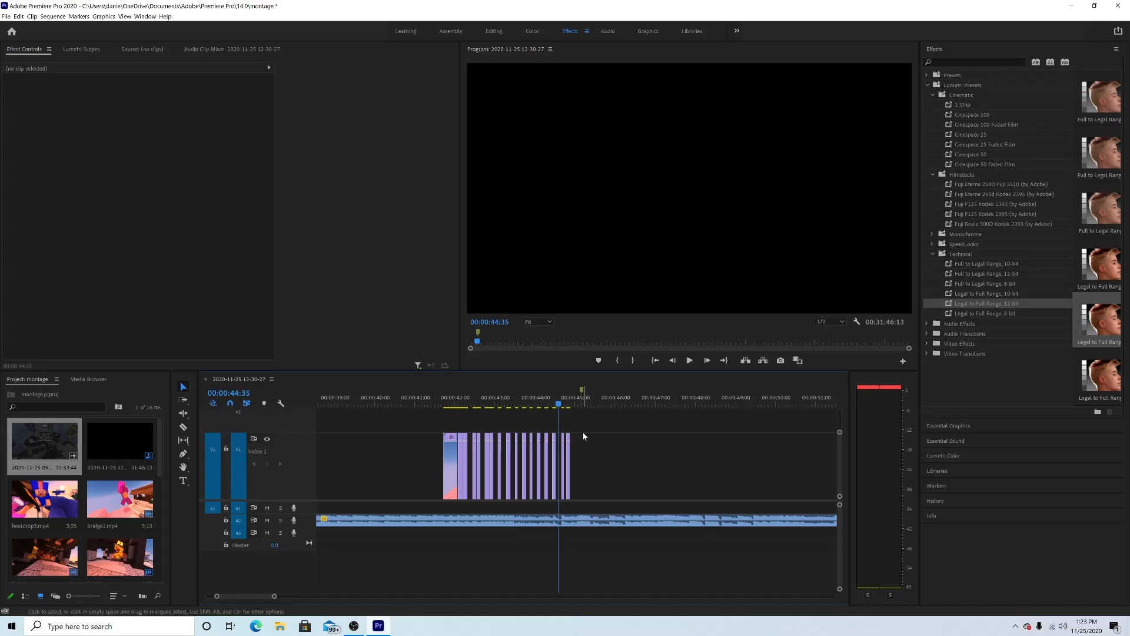
key("space")
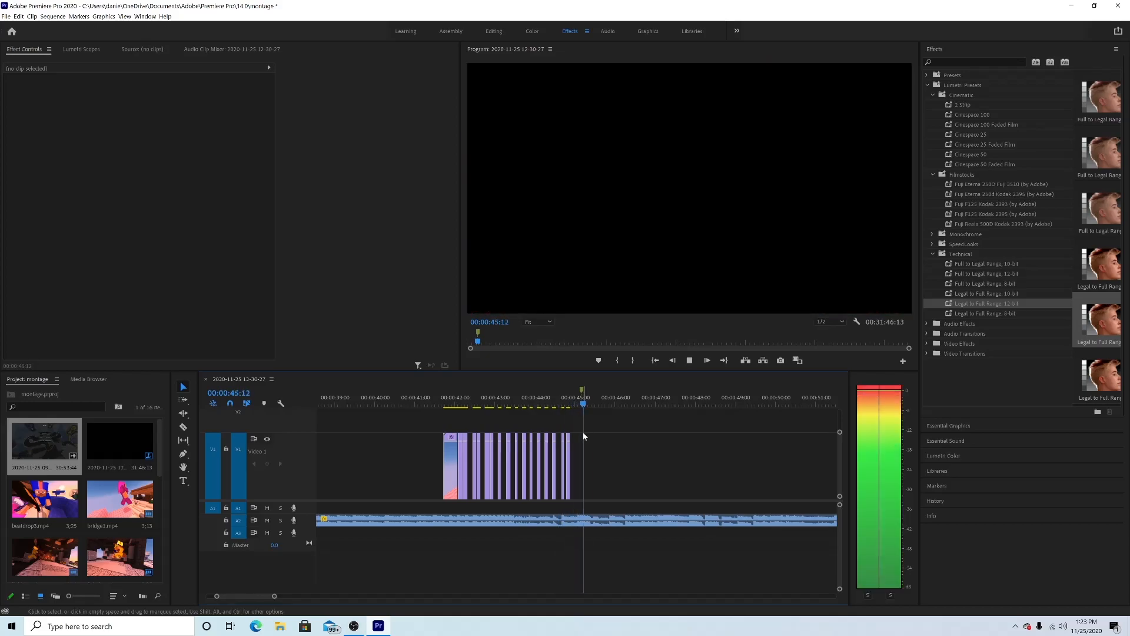
left_click_drag(601, 405, 611, 402)
left_click_drag(275, 597, 639, 584)
left_click(564, 400)
left_click(583, 405)
left_click_drag(583, 404, 640, 405)
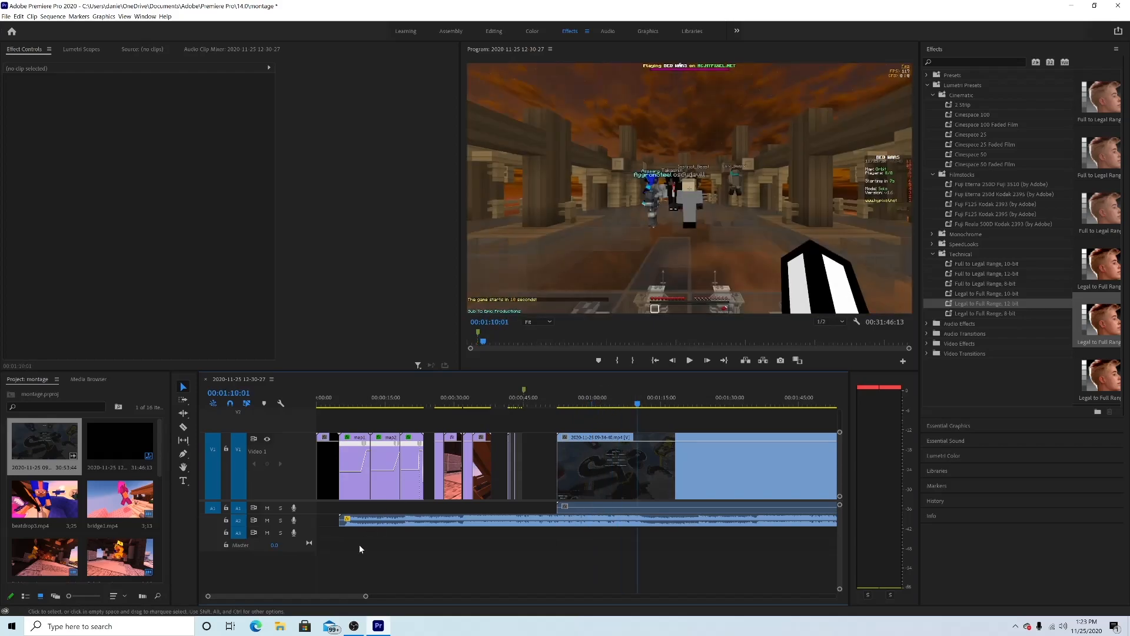
left_click_drag(365, 597, 454, 596)
left_click(447, 403)
left_click_drag(451, 403, 505, 409)
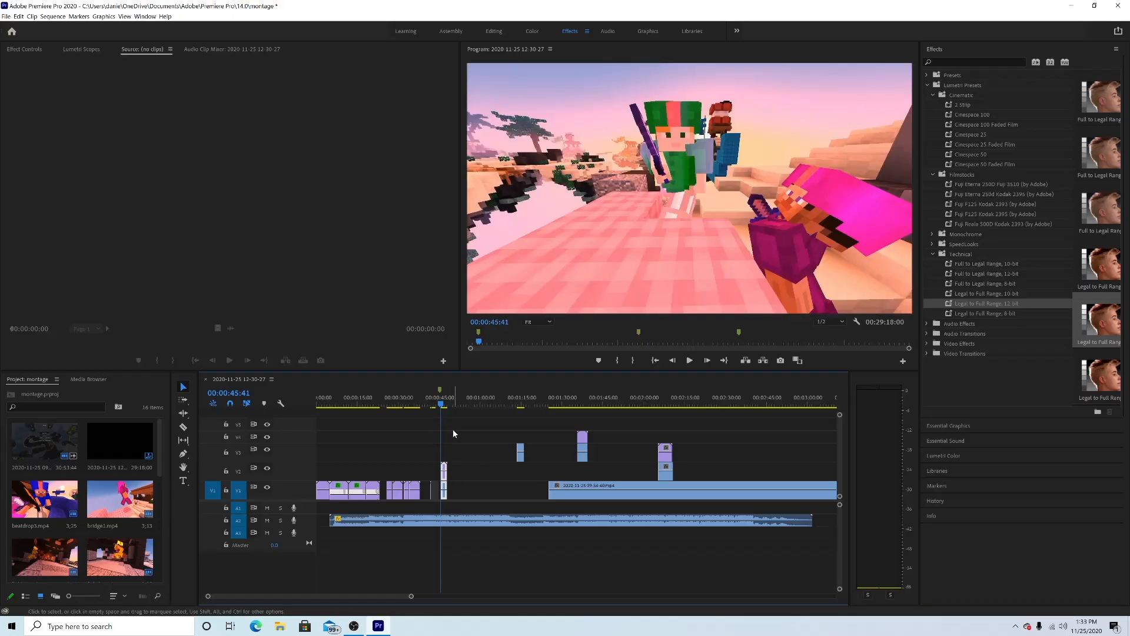
Step: Slice the beatdrop clip on V2 at 00:00:45:41 into several short pieces, leaving the recording beneath it uncut
left_click_drag(410, 596, 339, 573)
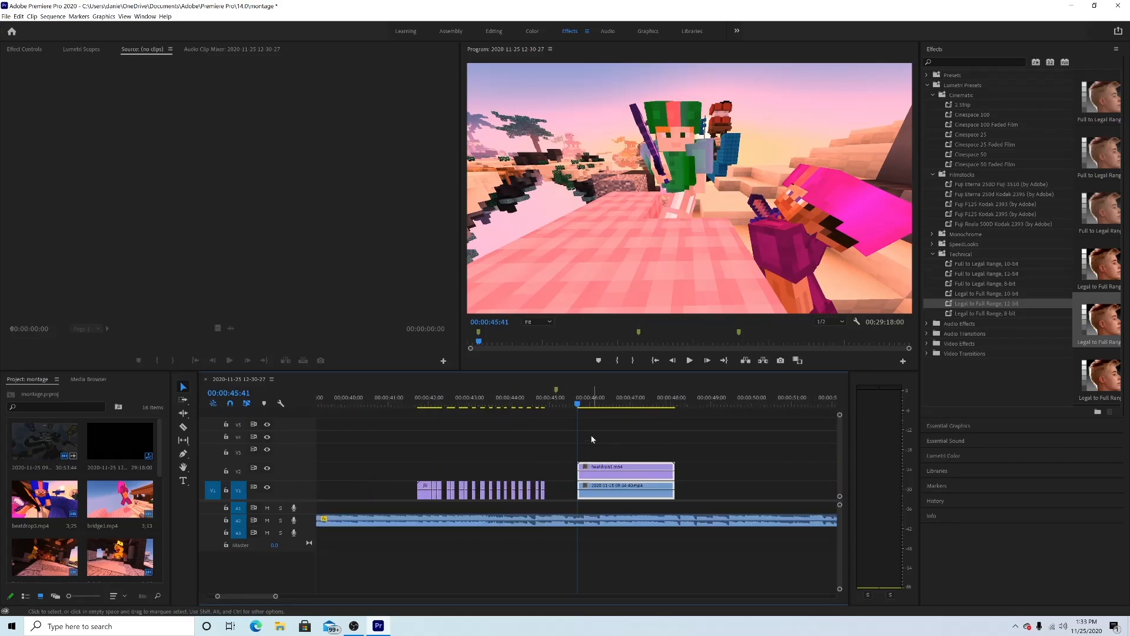
key("c")
left_click(592, 470)
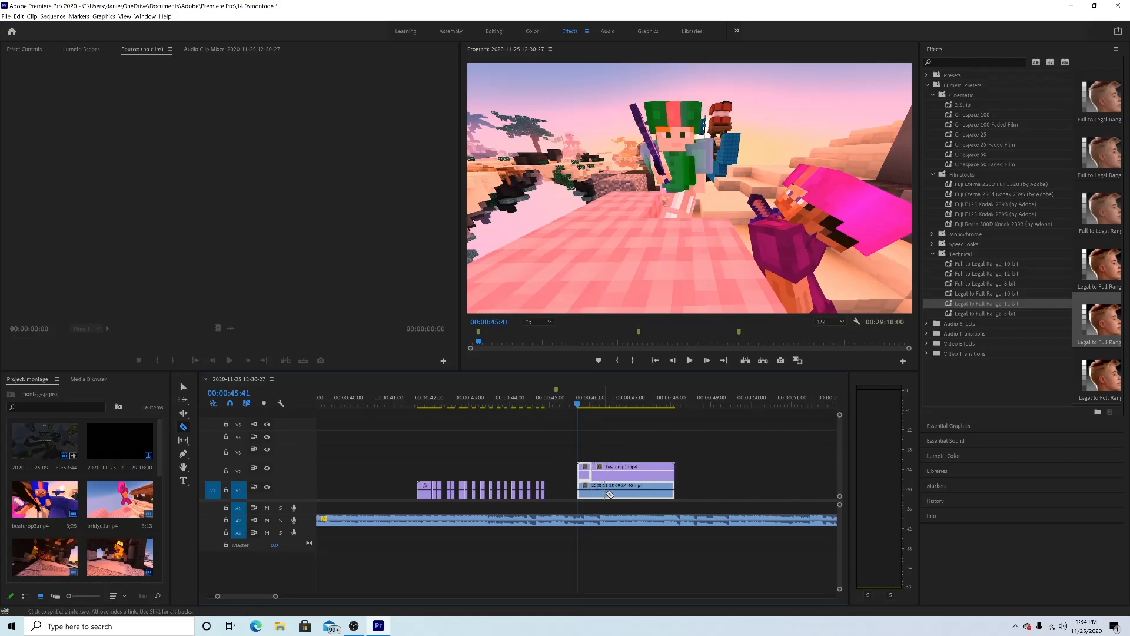
key("ctrl+z")
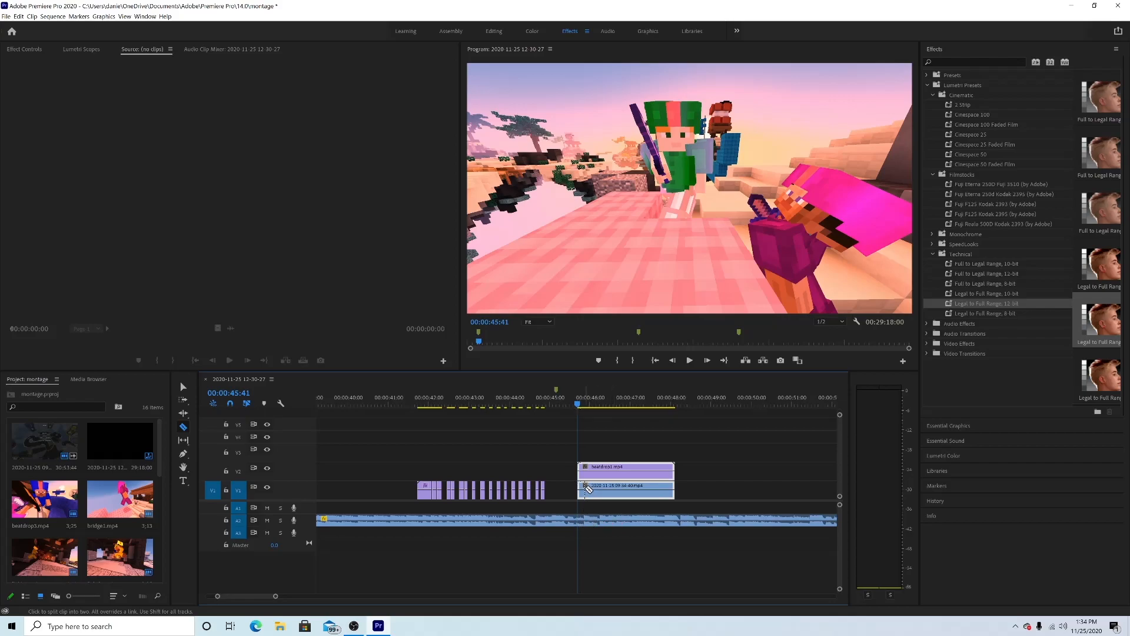
left_click(586, 471)
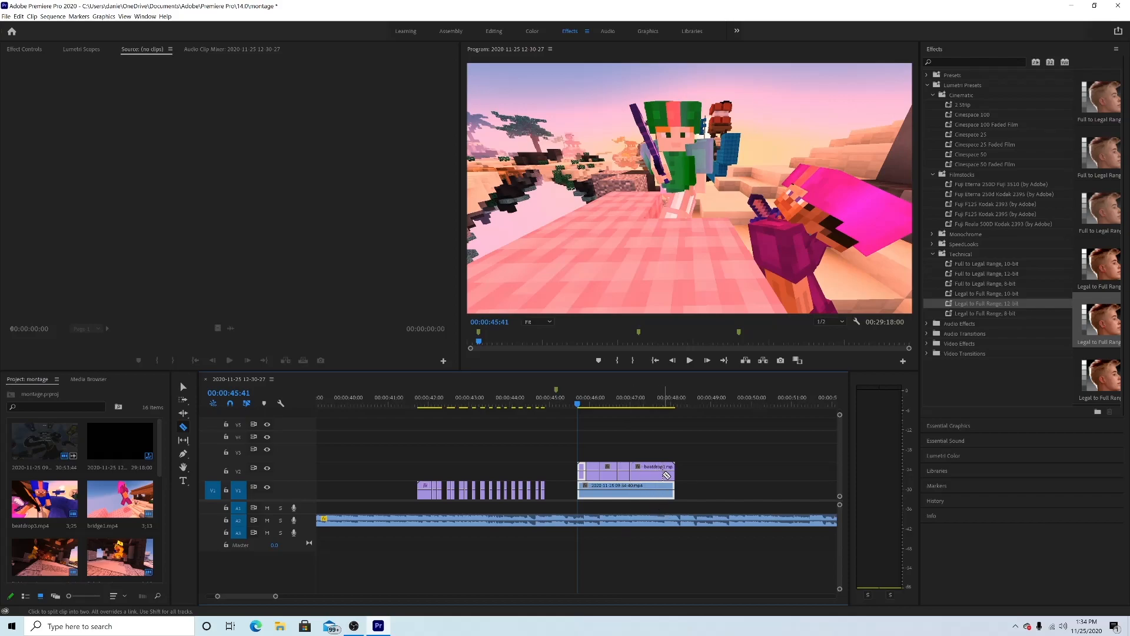
Step: Delete alternate beatdrop slices and the final one on V2 so the recording on V1 shows through the gaps
key("v")
left_click(595, 472)
key("Delete")
key("Delete")
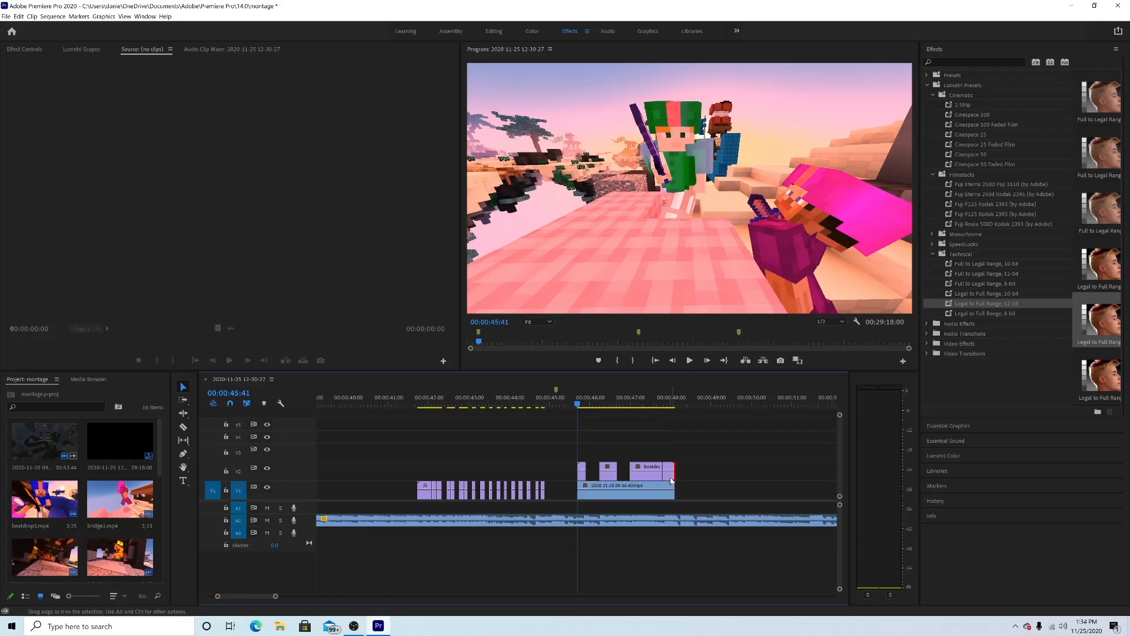
left_click(670, 473)
key("Delete")
Step: Play the new cuts from 00:00:45:40 and remove the end of the V1 recording extending past the last beatdrop slice
left_click(575, 405)
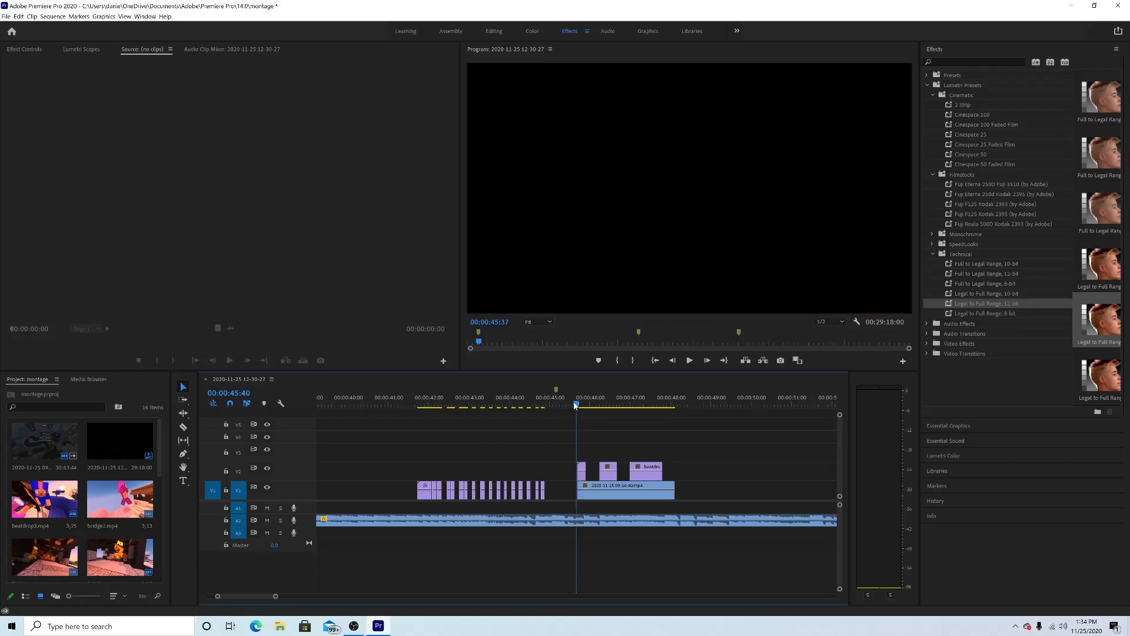
key("space")
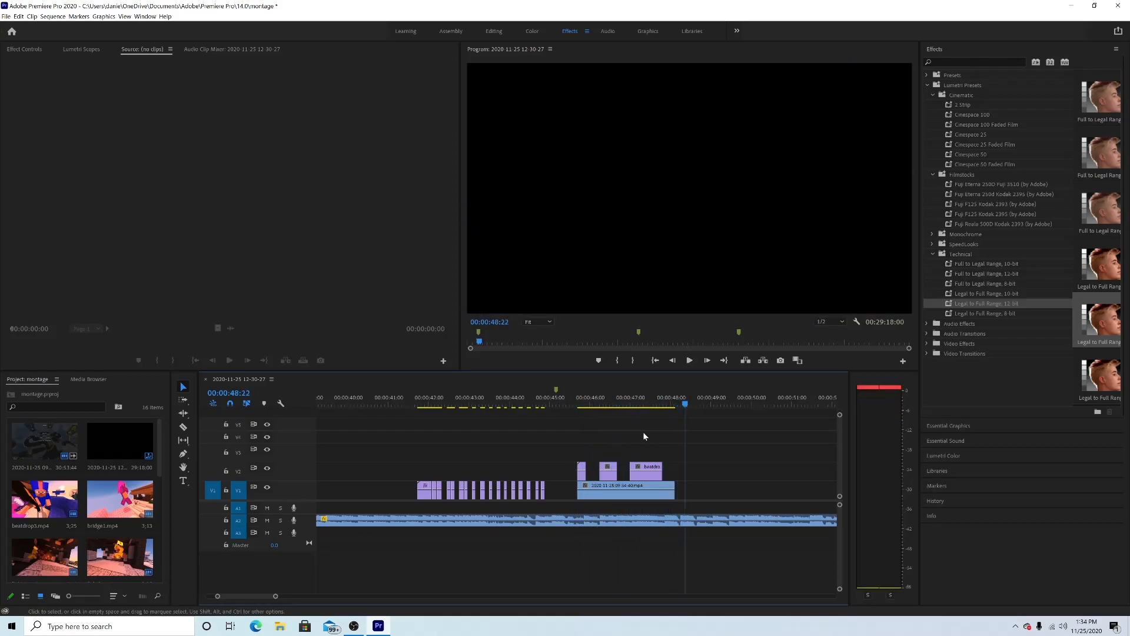
mouse_move(678, 405)
left_mouse_down()
mouse_move(661, 405)
mouse_move(686, 405)
left_mouse_up()
key("Delete")
Step: Play back the shortened beatdrop section with the music to check its timing
left_click(577, 404)
key("space")
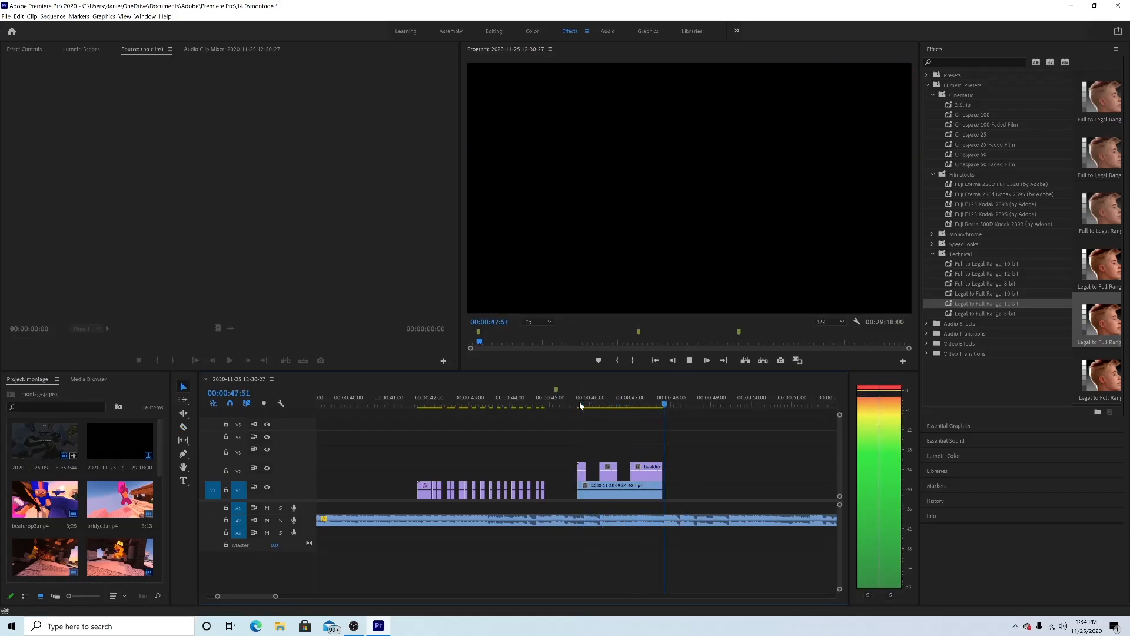
key("space")
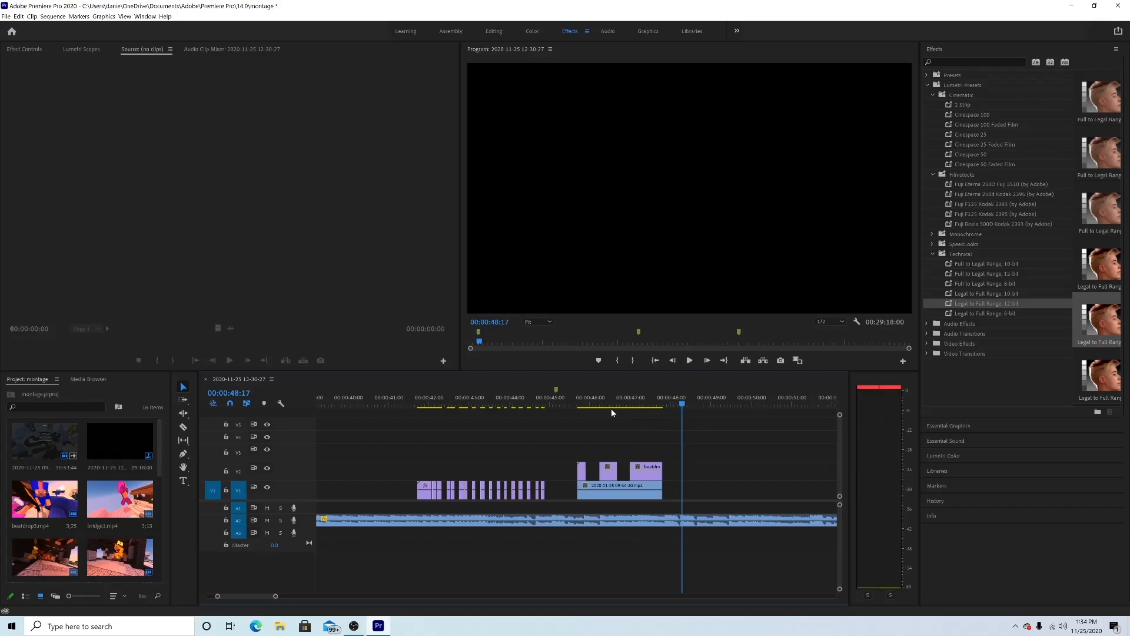
Step: Apply the Legal to Full Range, 12-bit Lumetri preset to the V1 recording clip beneath the beatdrop slices
left_click(582, 402)
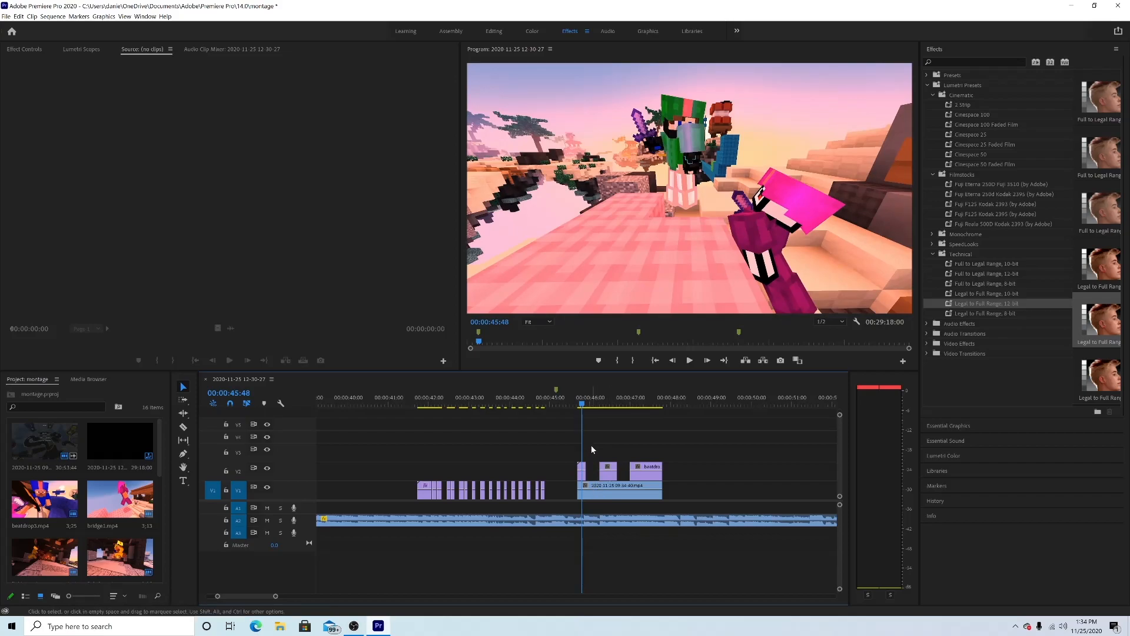
left_click(595, 487)
left_click(987, 306)
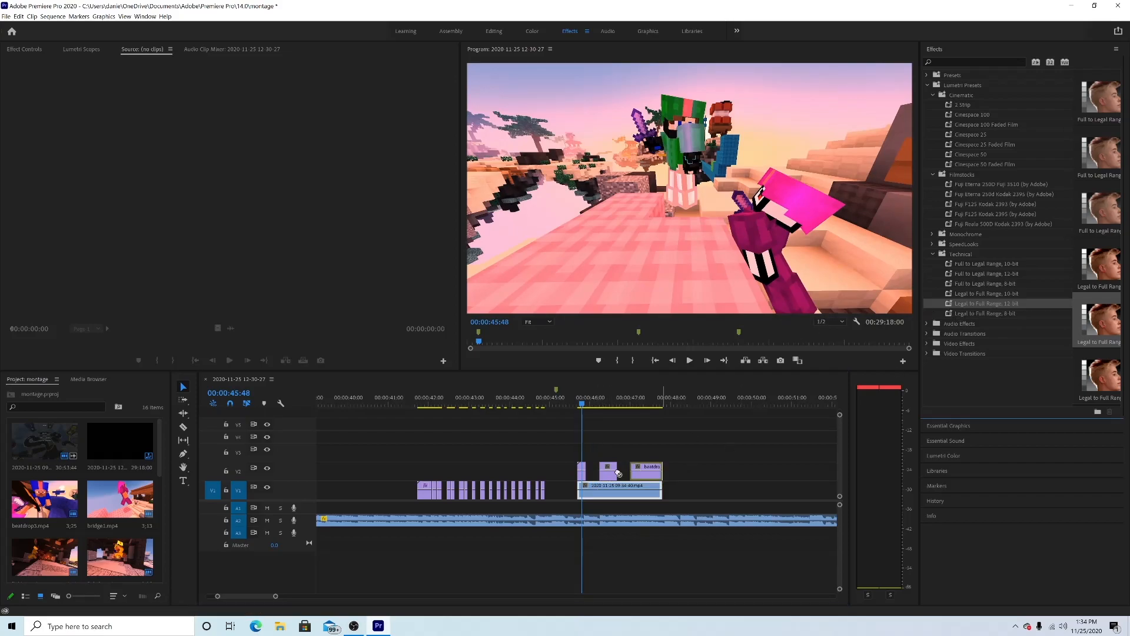
left_click(980, 134)
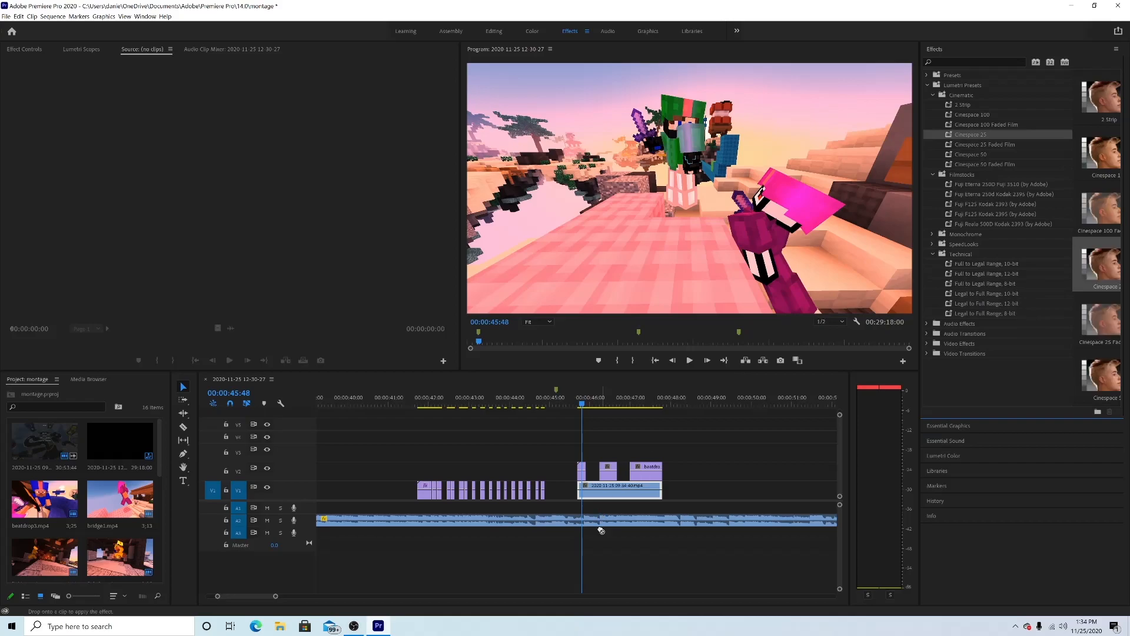
left_click(1009, 213)
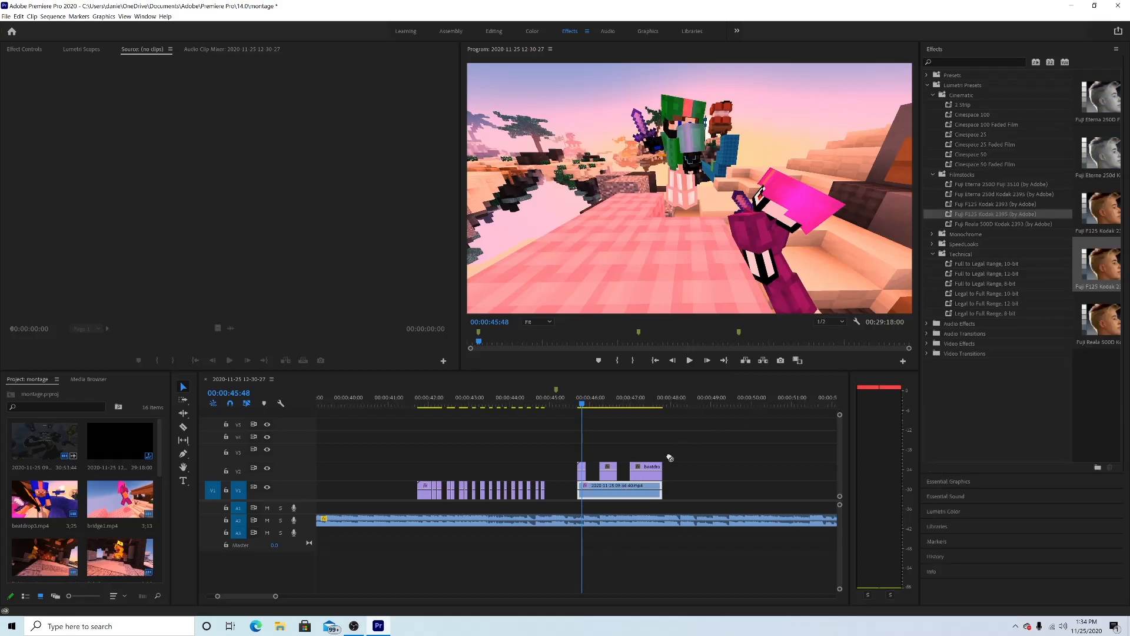
left_click(1004, 301)
Step: Play the beatdrop section again from just before its first slice to check the alternating gameplay and recording shots
left_click_drag(579, 404, 571, 406)
key("space")
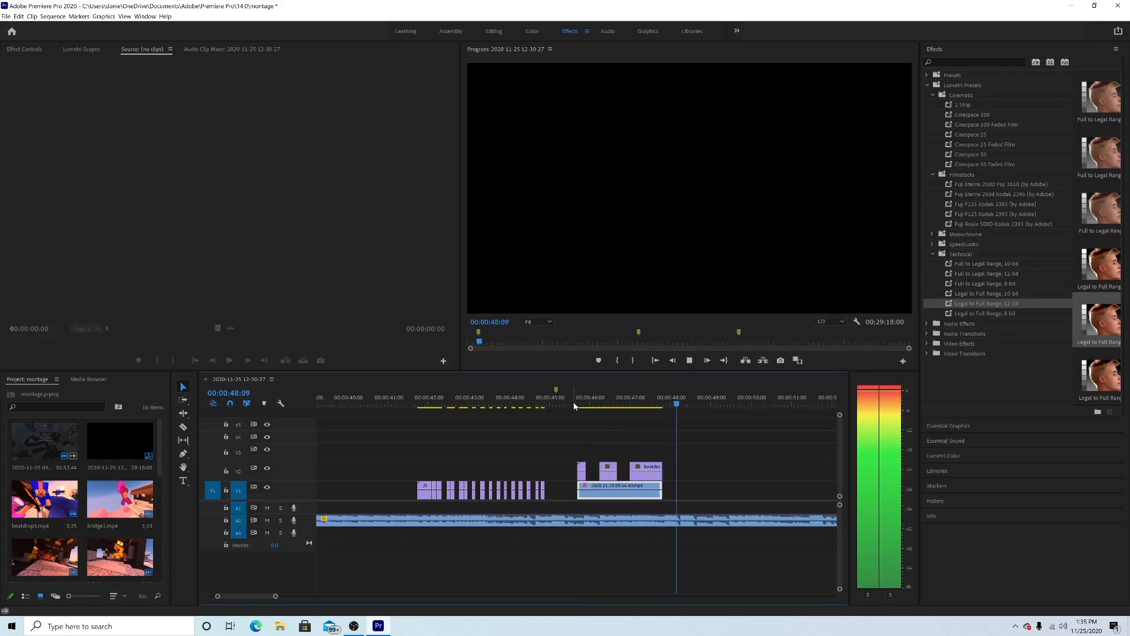
key("space")
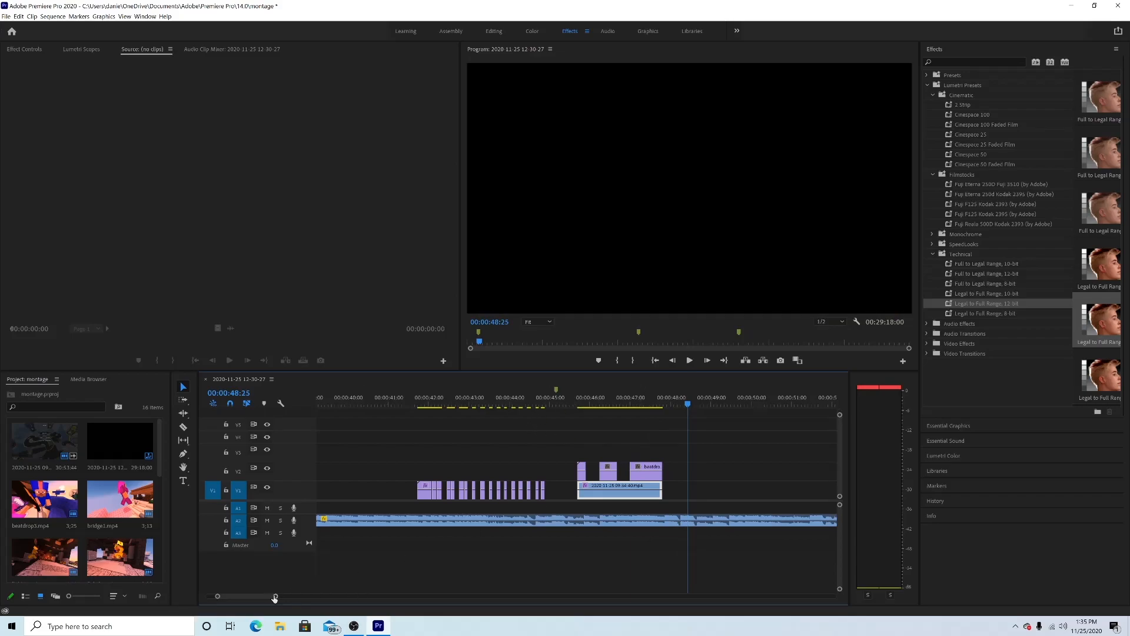
Step: Move the short recording clip from V3 down to V1, shortly after the sliced beatdrop section, and play past its end
left_click_drag(277, 597, 393, 597)
left_click_drag(569, 458, 496, 490)
key("space")
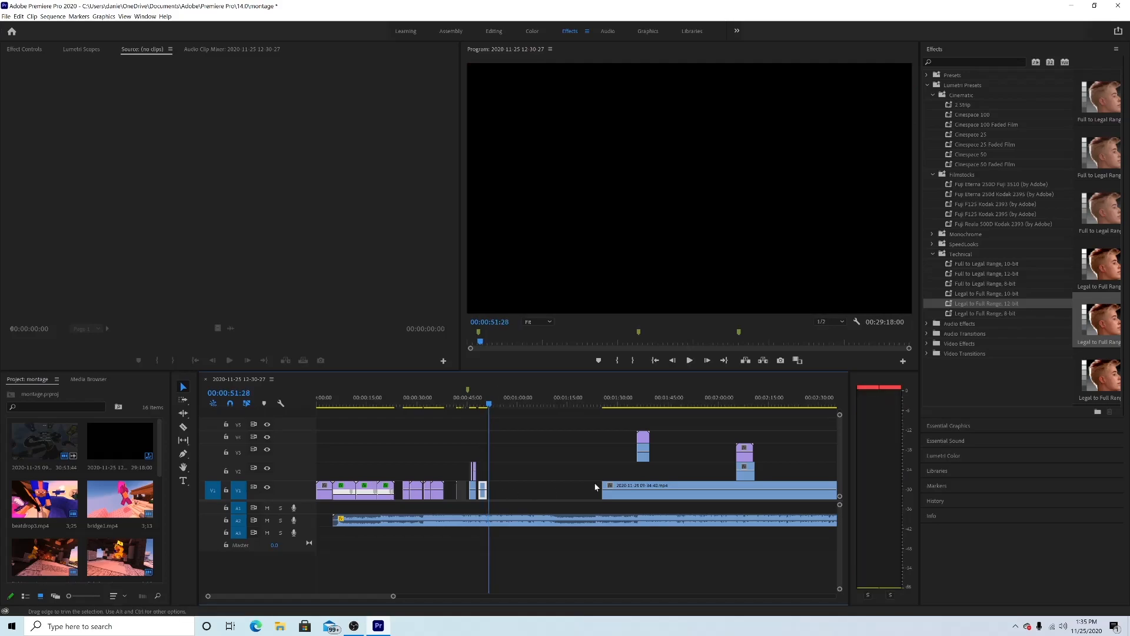
key("space")
Step: Find the next beat by playback and move the stacked beatdrop and recording clips to V2 and V1, starting at 00:00:51:33
left_click(487, 405)
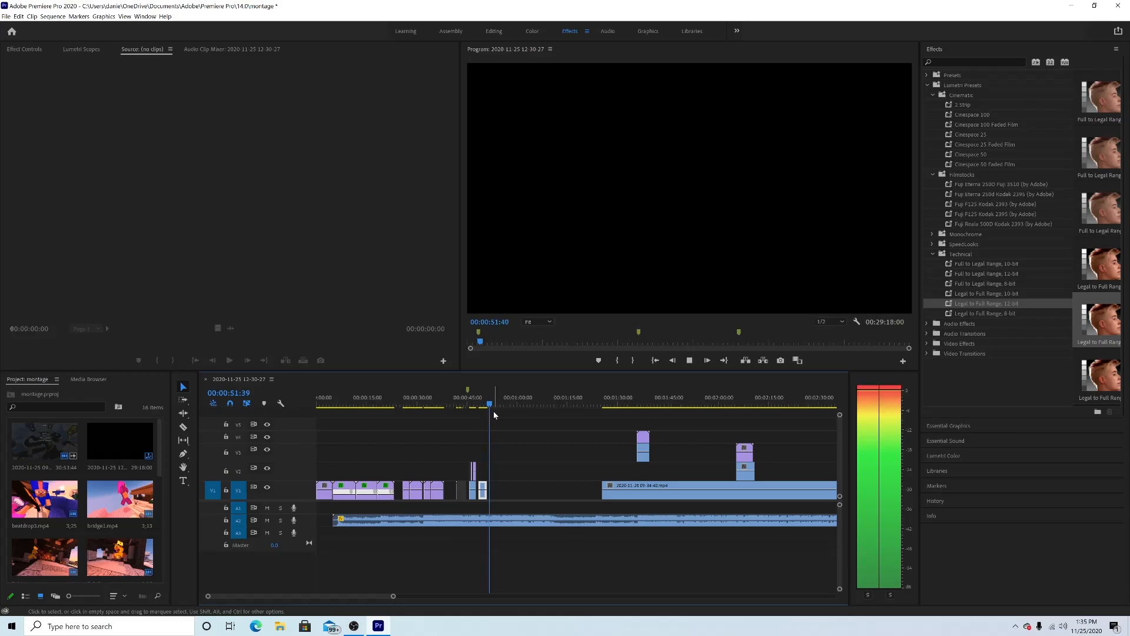
key("space")
left_click(489, 404)
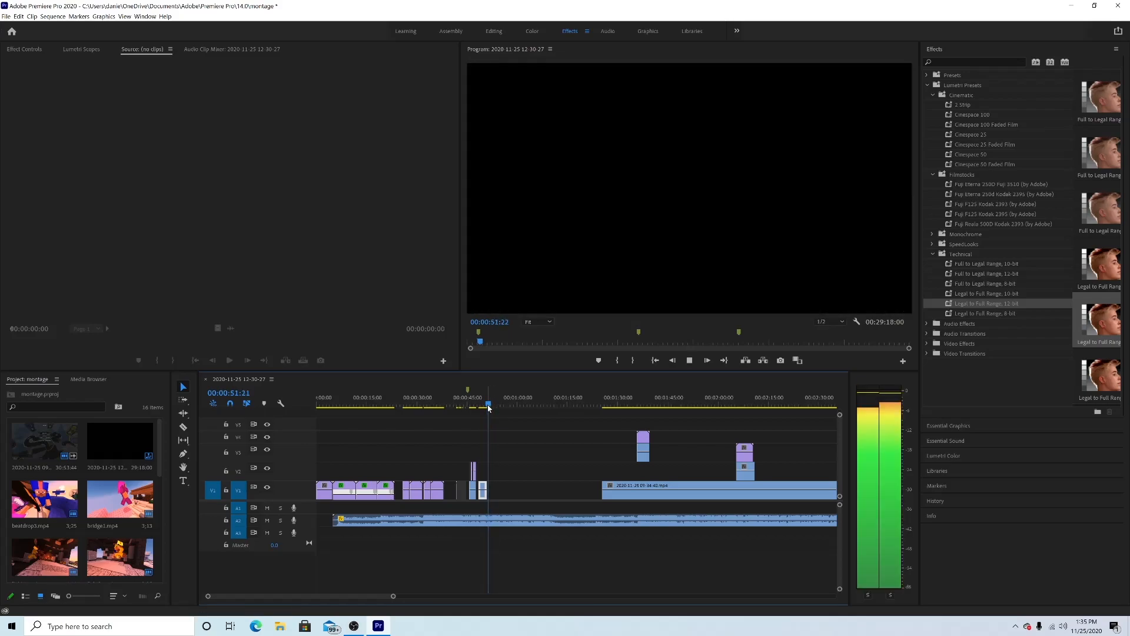
left_click(745, 471)
left_click_drag(746, 471, 509, 490)
key("c")
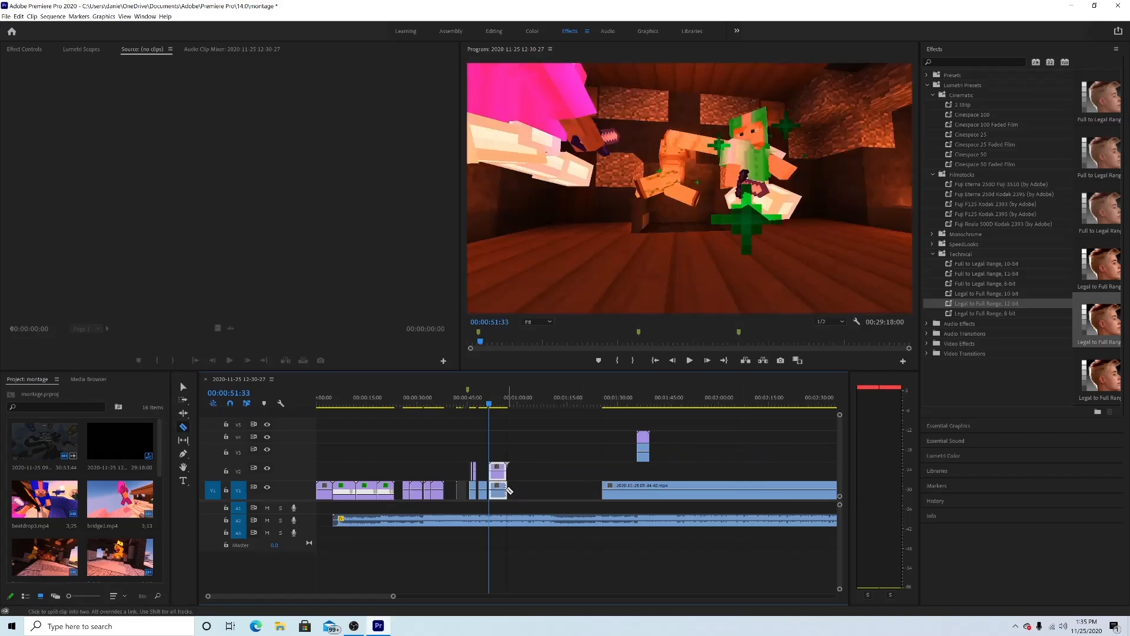
key("v")
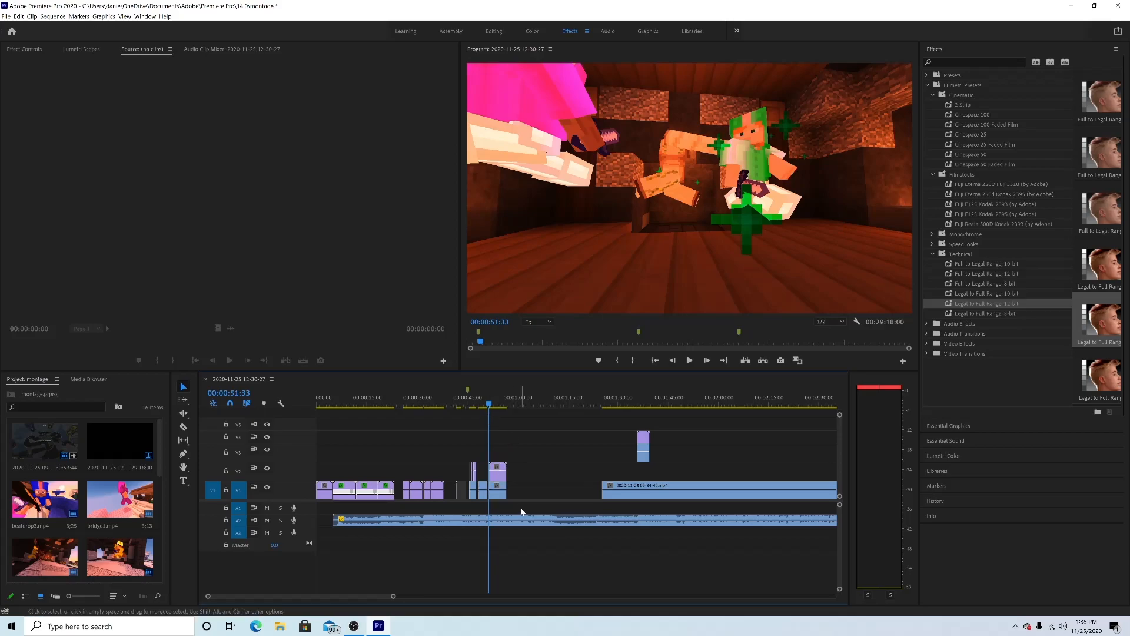
Step: Slice the beatdrop clip on V2 after 00:00:51:33 into four pieces
scroll(357, 591, "up", 4)
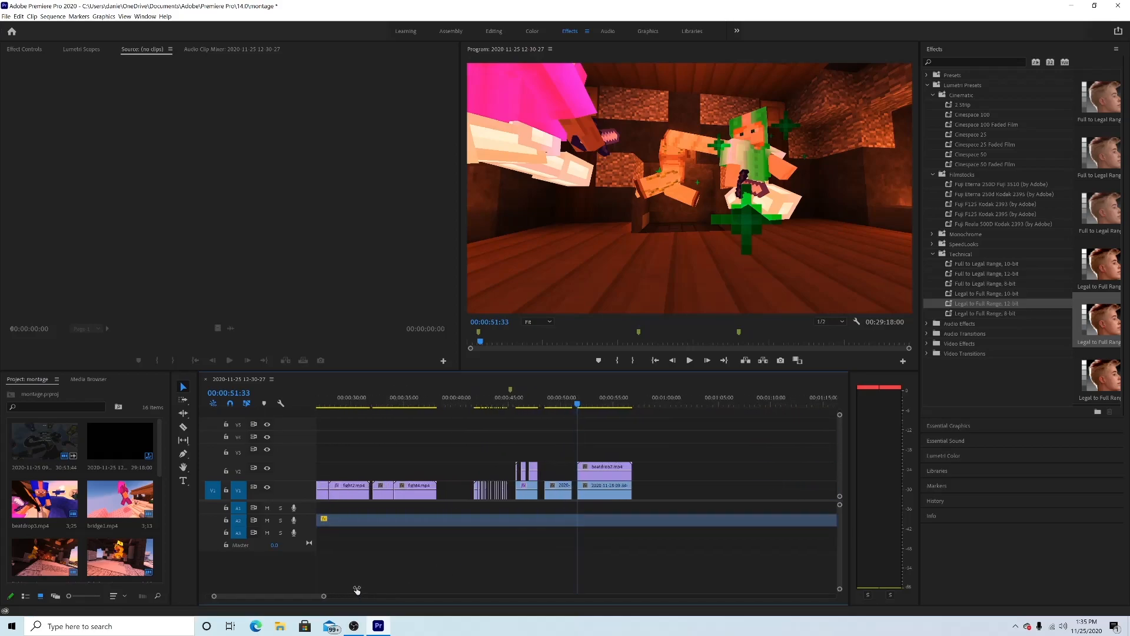
scroll(358, 590, "up", 1)
key("c")
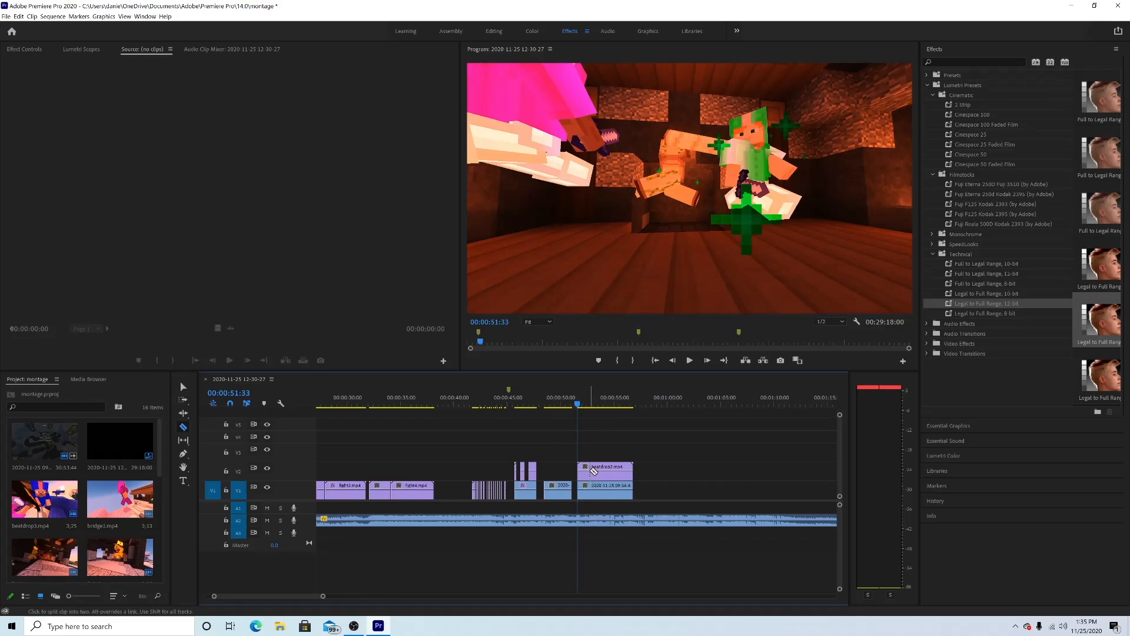
left_click(596, 471)
key("v")
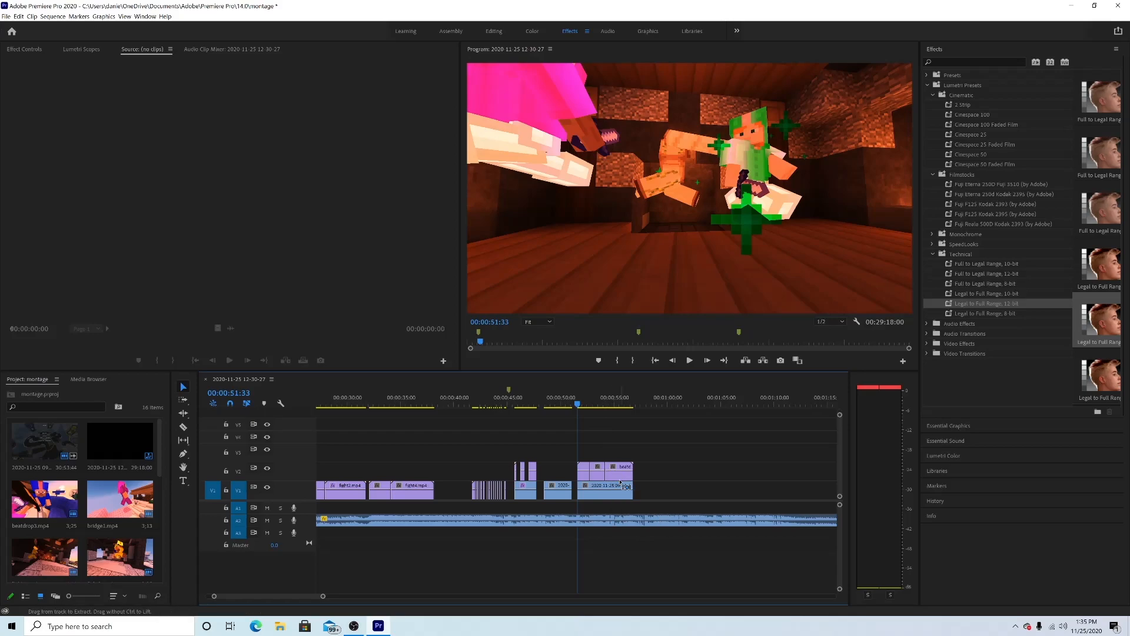
key("c")
key("v")
Step: Delete the second and last slices of that beatdrop clip on V2 and play back the section with the music
left_click(629, 473)
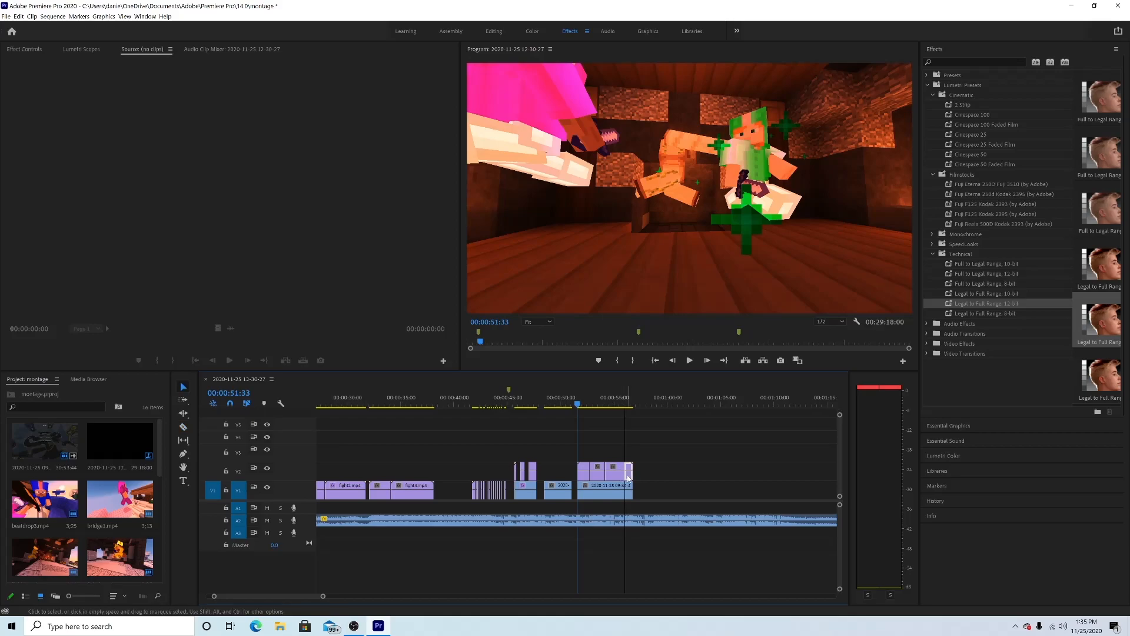
key("Delete")
left_click(600, 471)
key("Delete")
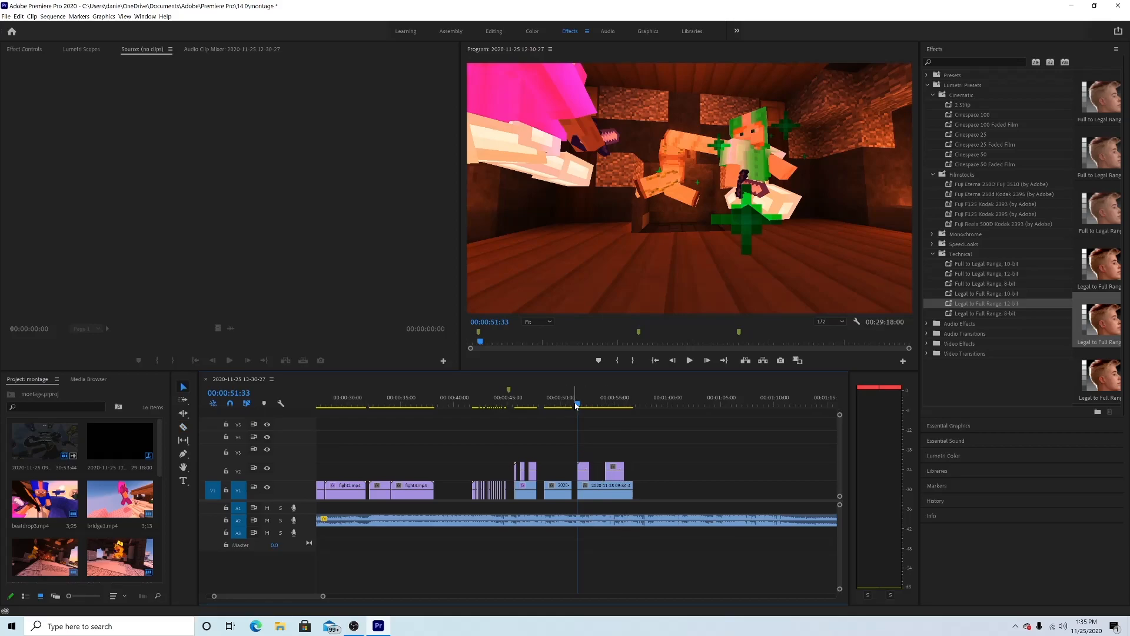
key("space")
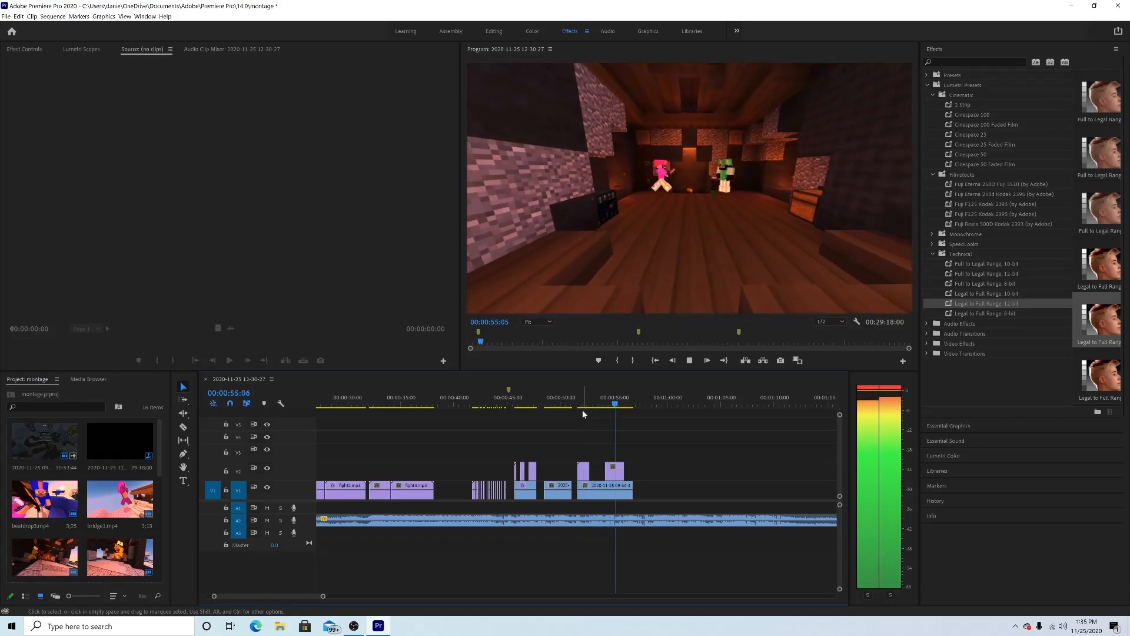
key("space")
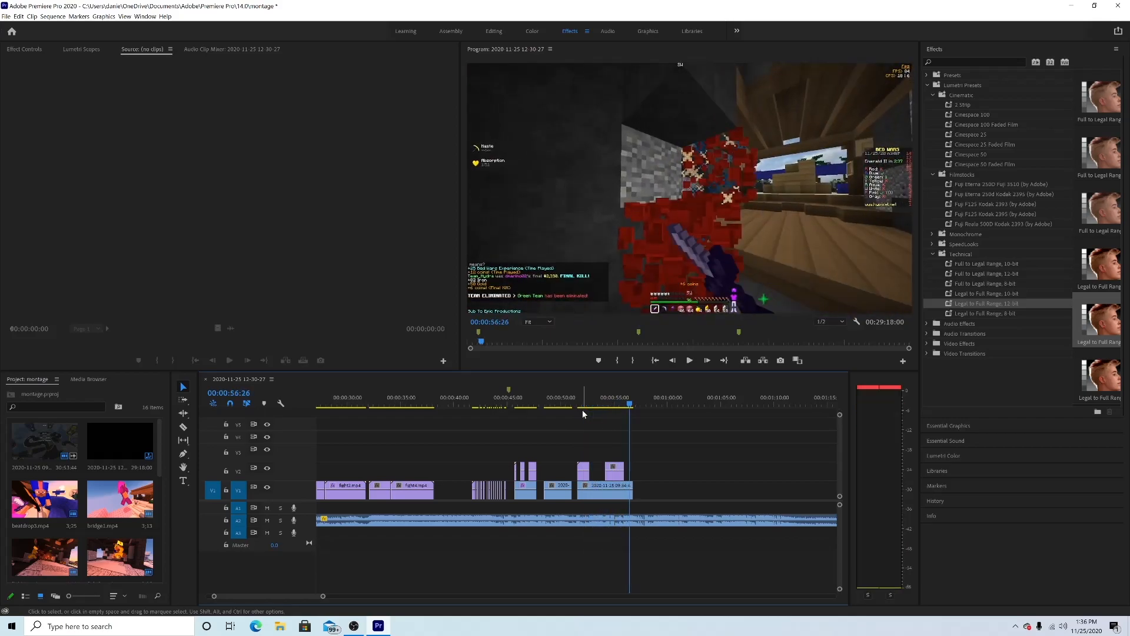
Step: Try a 150% speed on the recording at 00:00:51:33 and the beatdrop slices above it, settling on 120%
left_click_drag(650, 499, 578, 465)
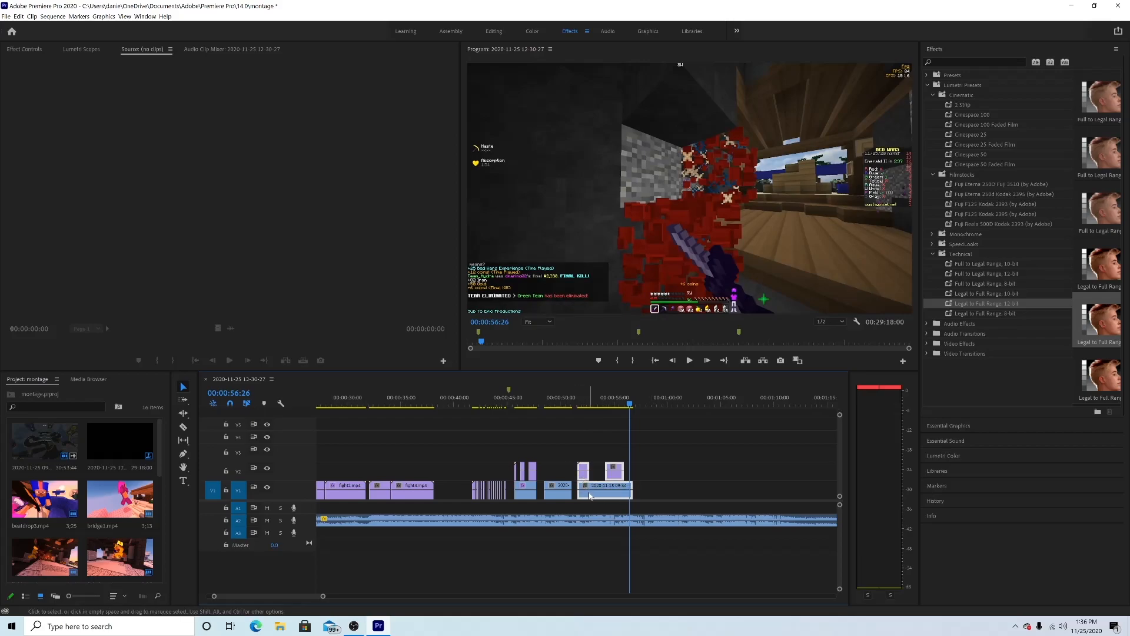
right_click(589, 487)
left_click(684, 499)
left_click_drag(657, 502, 572, 460)
right_click(590, 493)
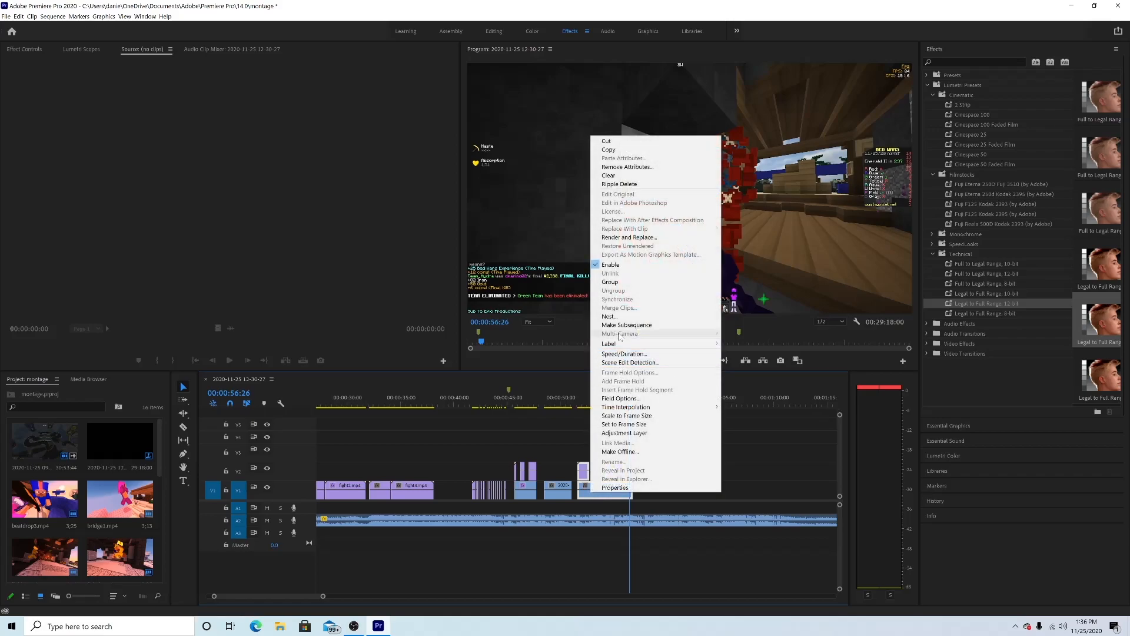
left_click(623, 353)
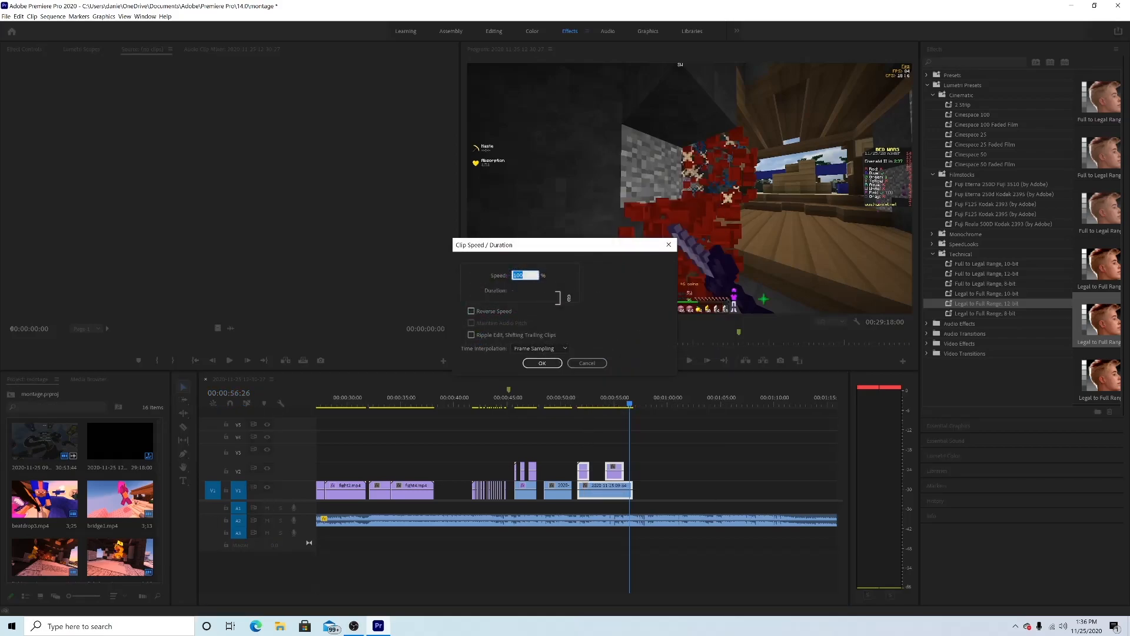
type("150")
left_click(541, 362)
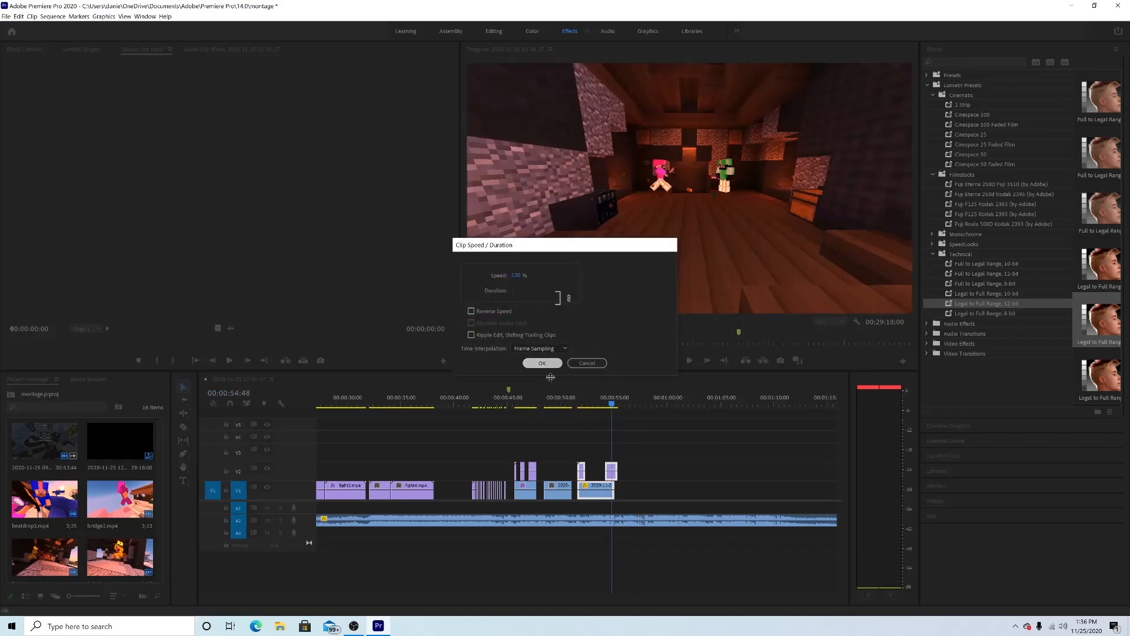
Step: Play back the sped-up section from 00:00:50:57 to check it against the music
left_click(572, 401)
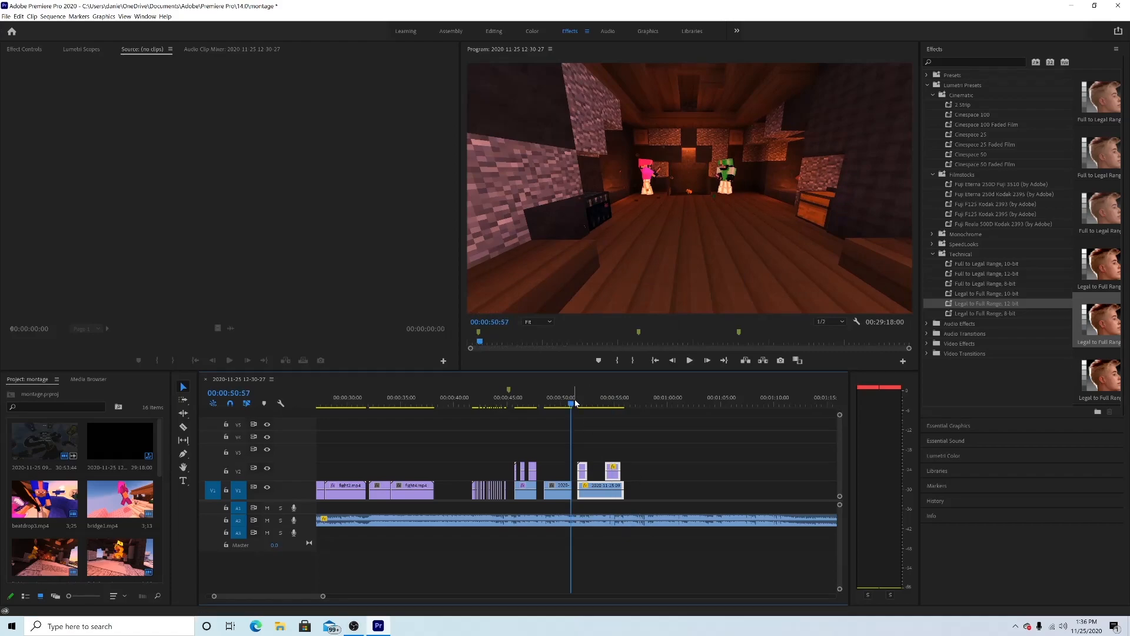
key("space")
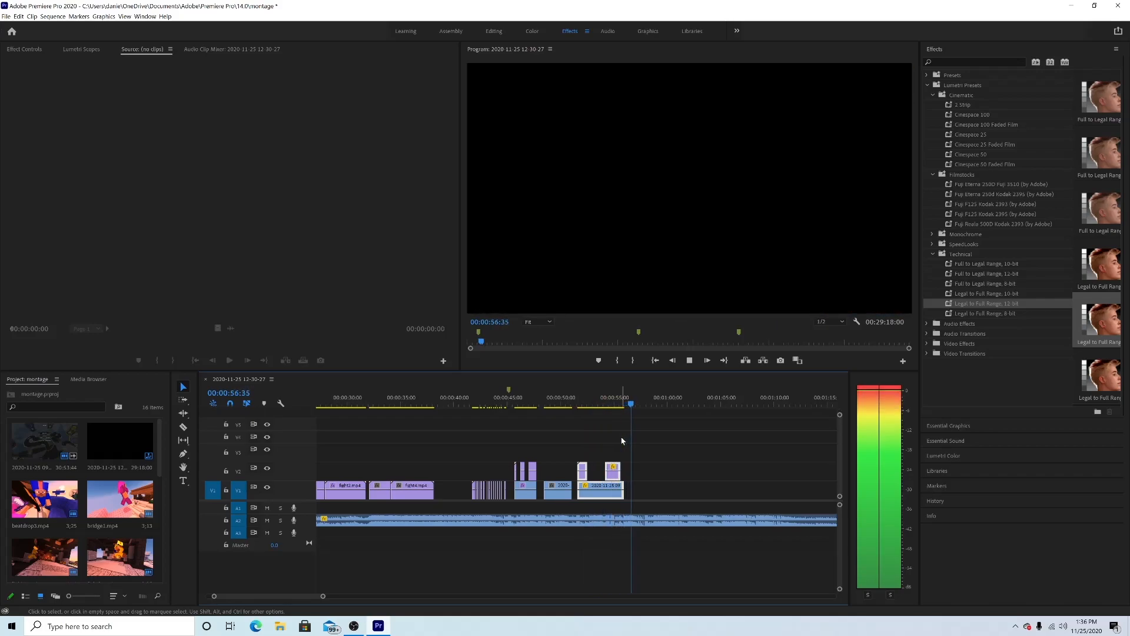
key("space")
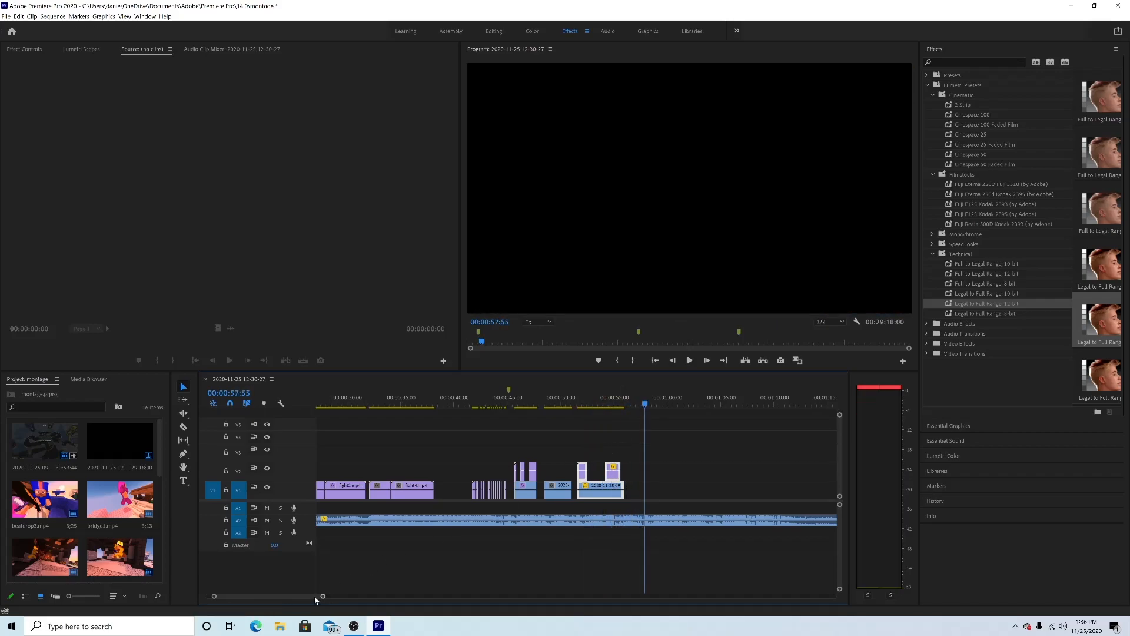
Step: Move the stacked beatdrop and gameplay recording clips from after 00:01:30 down to V2 and V1 at 00:00:57:55 and play them briefly
left_click_drag(323, 597, 411, 597)
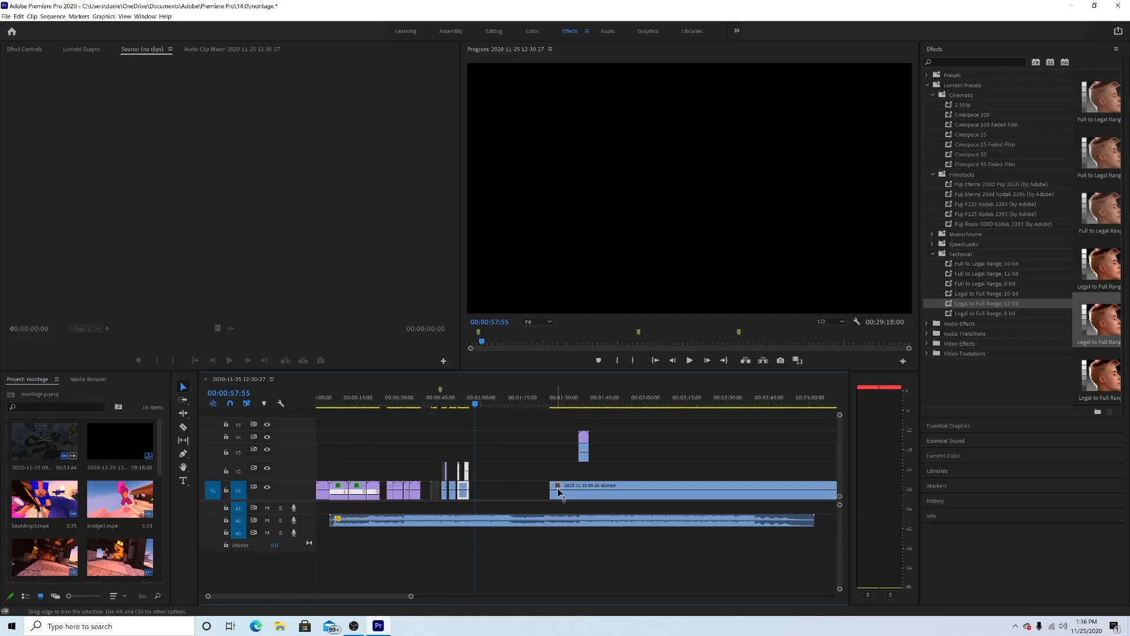
left_click_drag(585, 457, 482, 473)
key("space")
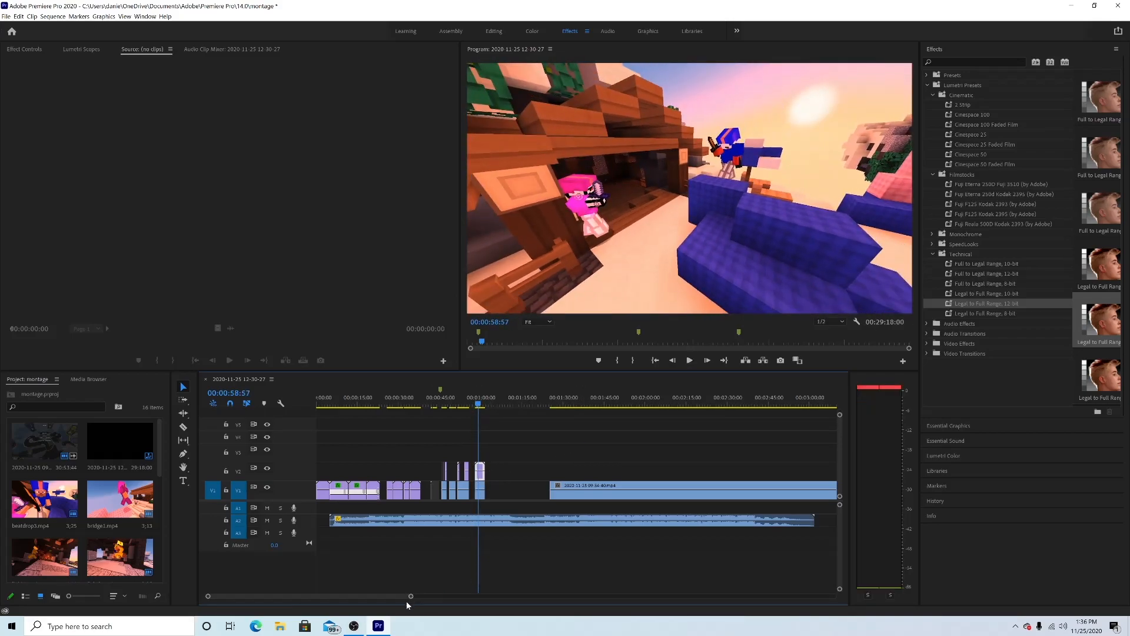
Step: Slice the beatdrop clip on V2 after 00:00:57:55 into four pieces
left_click_drag(409, 596, 325, 595)
key("c")
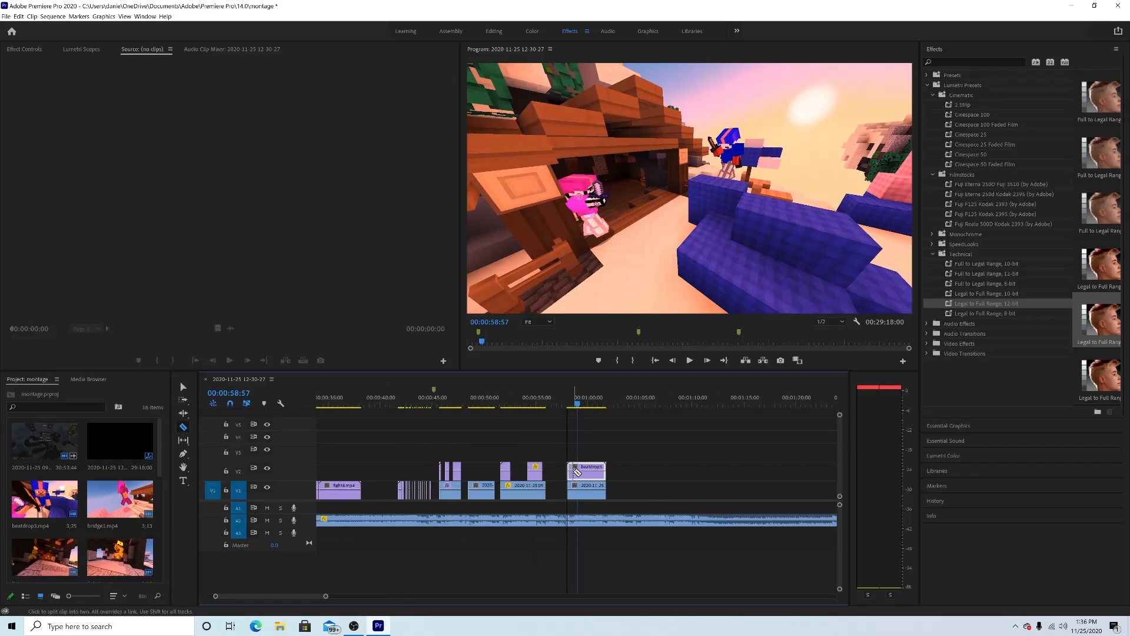
left_click(574, 470)
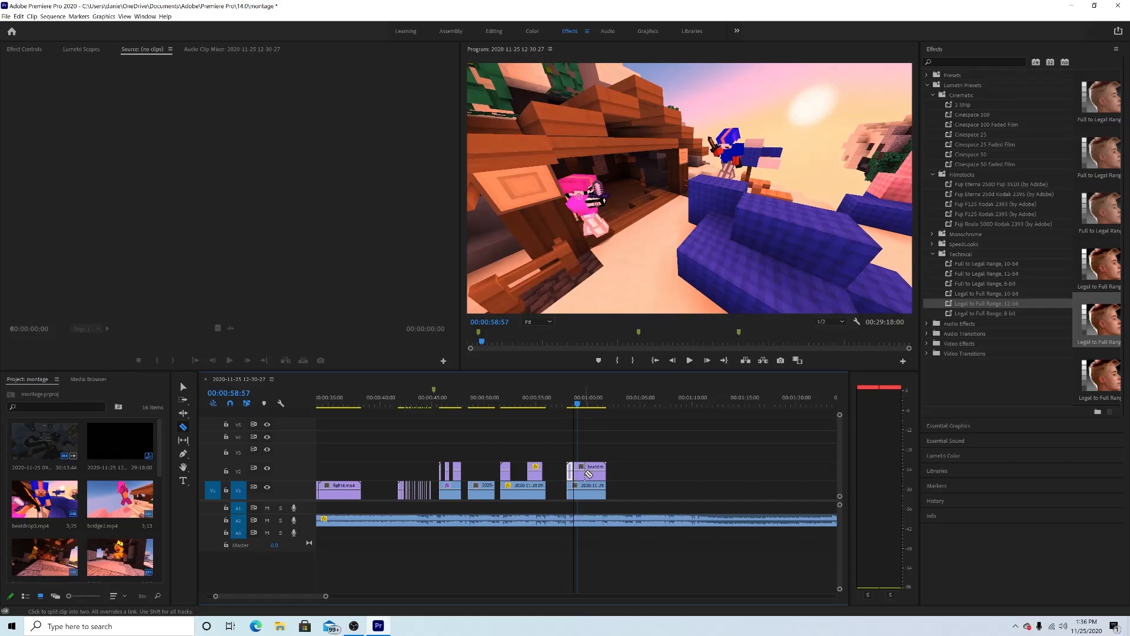
left_click(585, 471)
key("v")
left_click(593, 474)
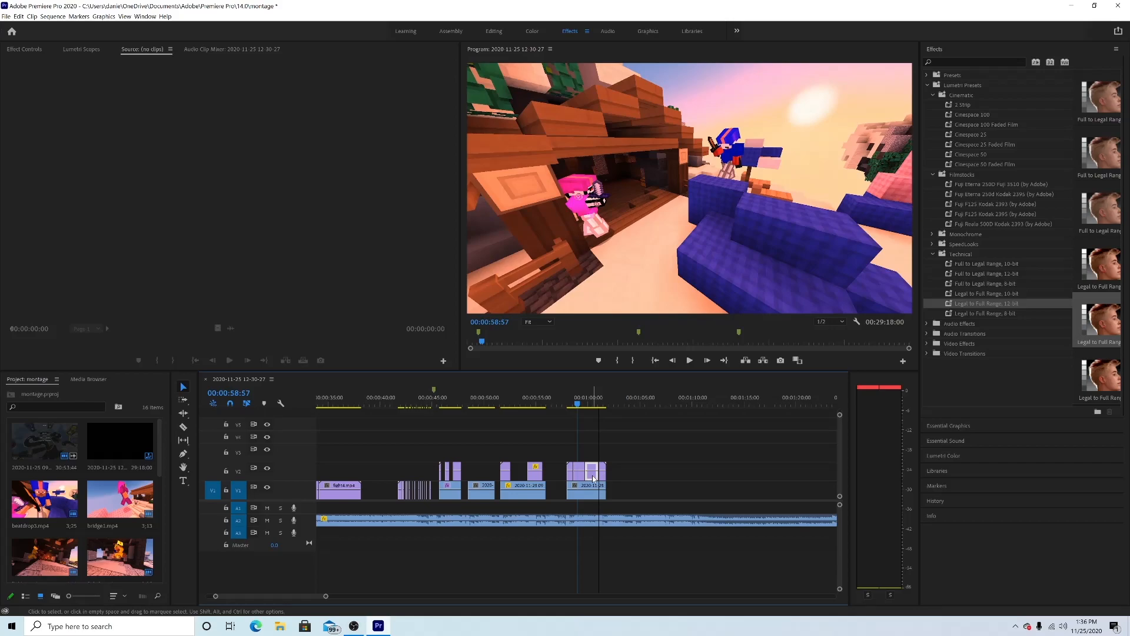
key("Delete")
key("ctrl+z")
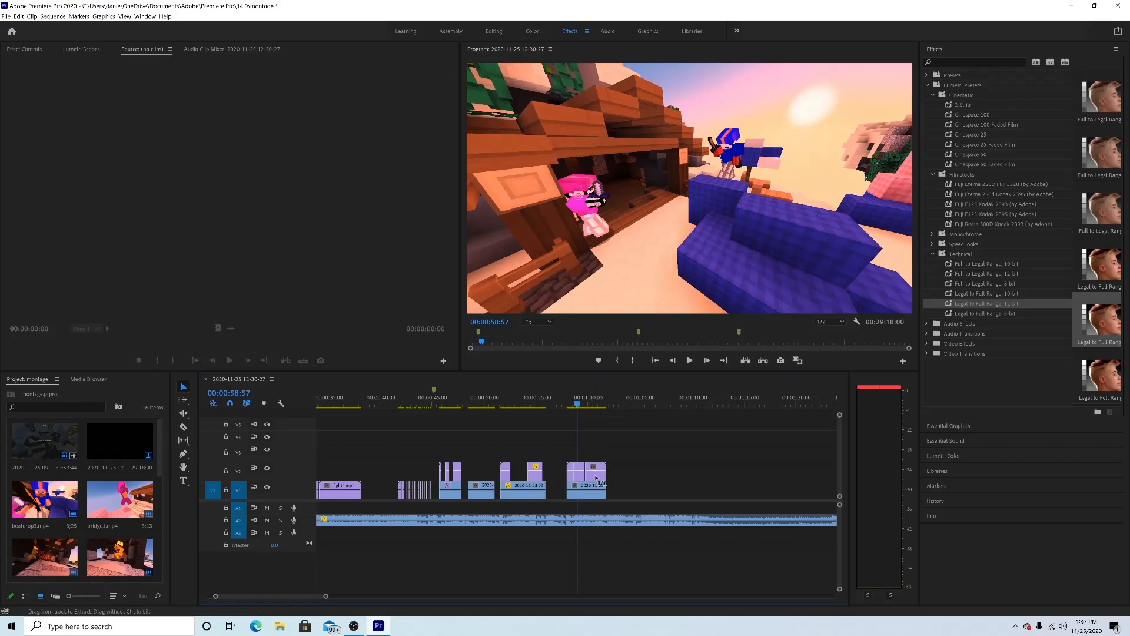
key("c")
left_click(599, 474)
Step: Delete the last and second pieces of the newly sliced beatdrop clip on V2 and play back the section
key("v")
key("Delete")
left_click(581, 475)
key("Delete")
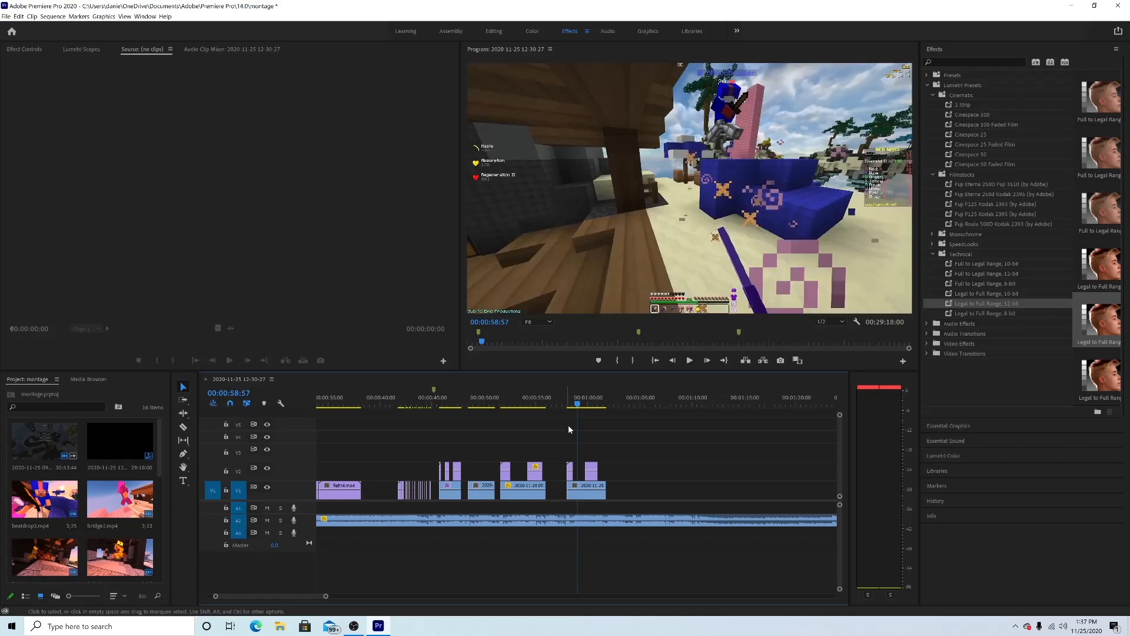
left_click(569, 403)
key("space")
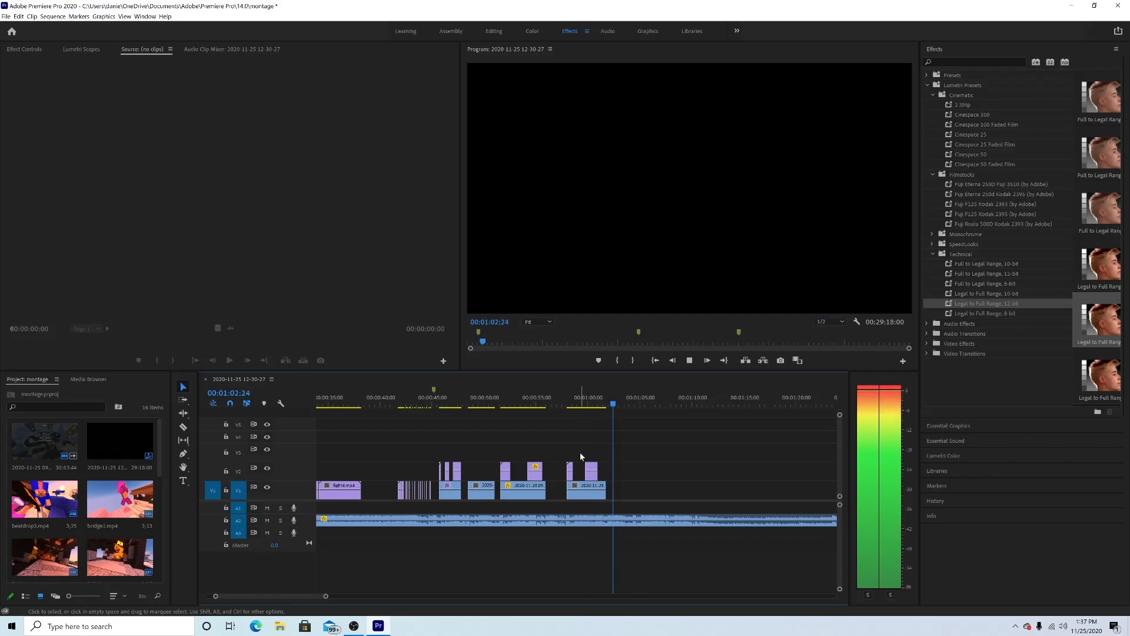
key("space")
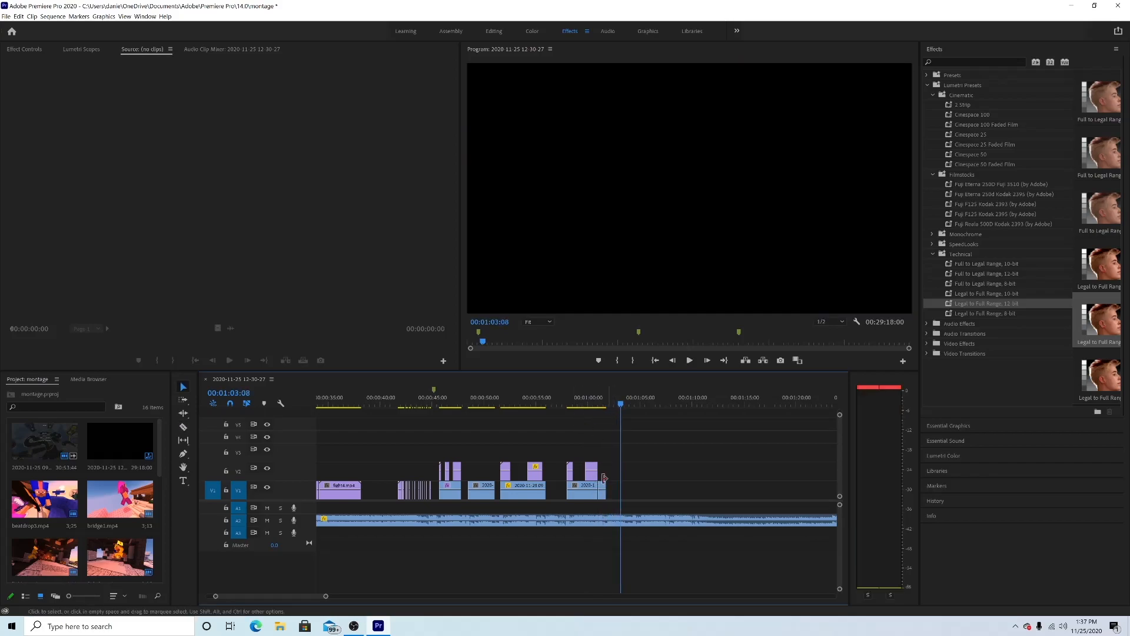
Step: Remove the end of the recording on V1 past the last beatdrop slice and play back from 00:00:58:00
key("Delete")
left_click(568, 404)
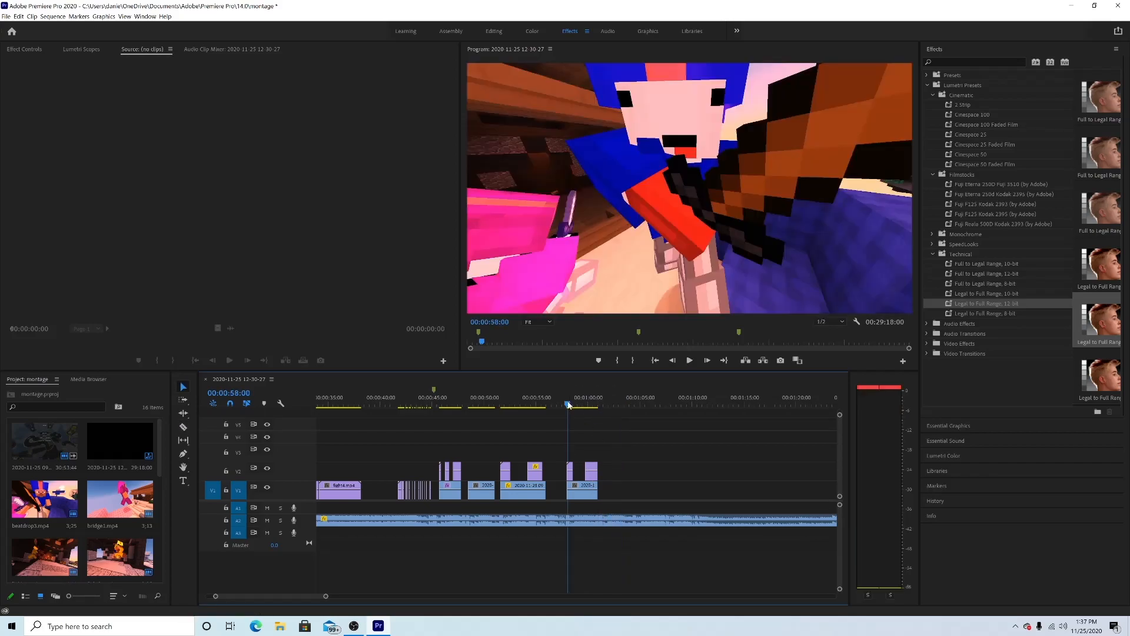
key("space")
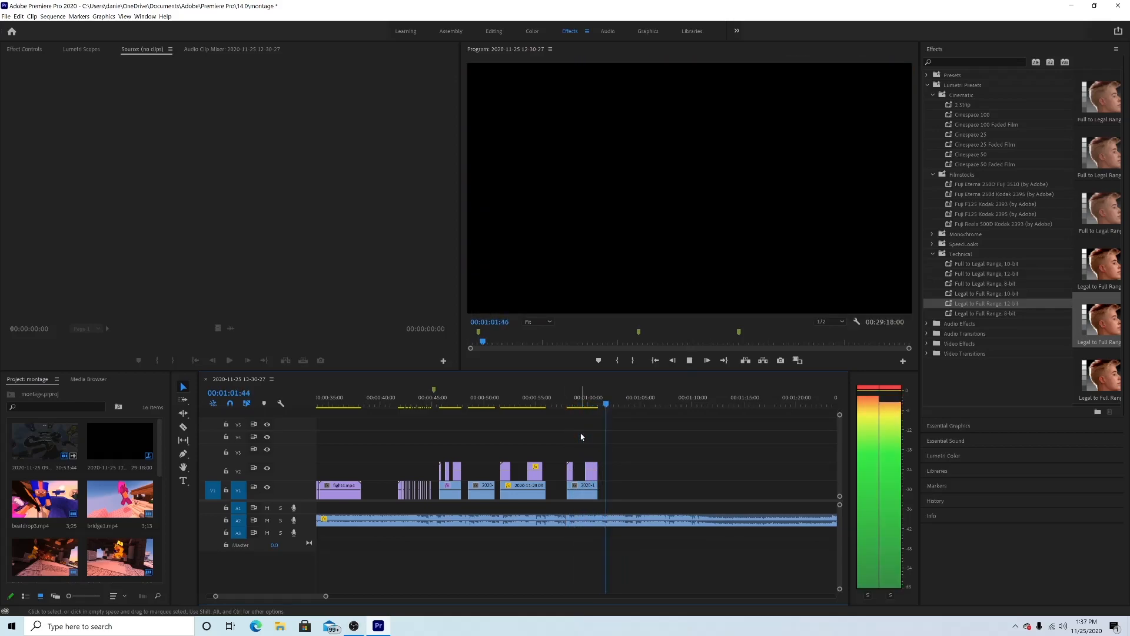
key("space")
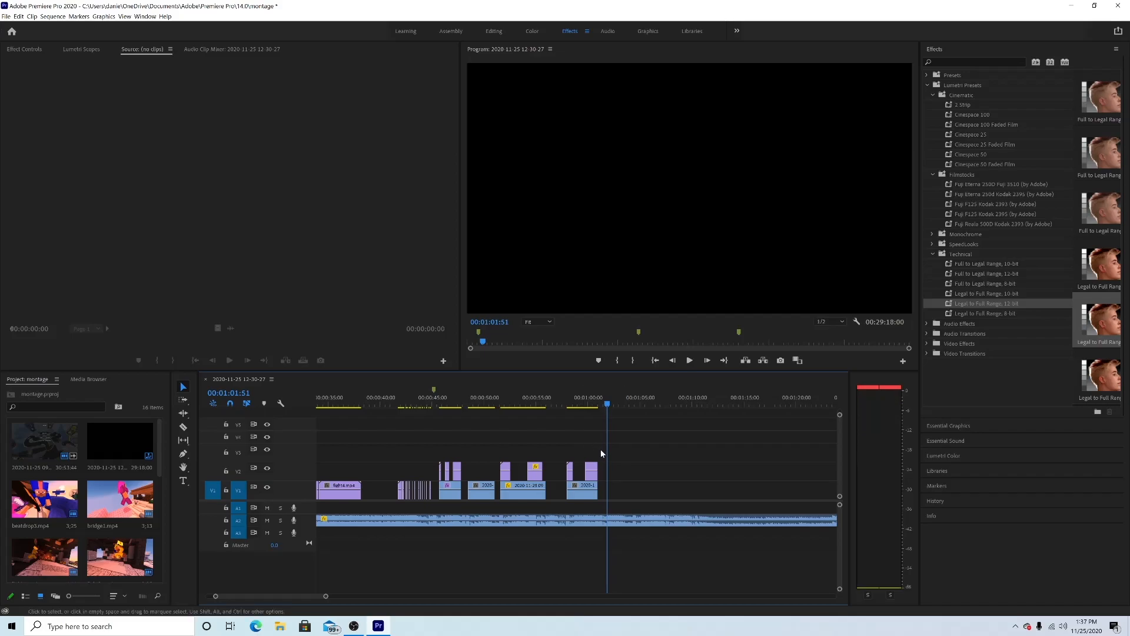
Step: Apply the Cinespace 25, Fuji F125 Kodak 2395 and Legal to Full Range, 12-bit presets to the last two recordings on V1
left_click(593, 498)
left_click(517, 405)
left_click(523, 493)
left_click(583, 499, "shift")
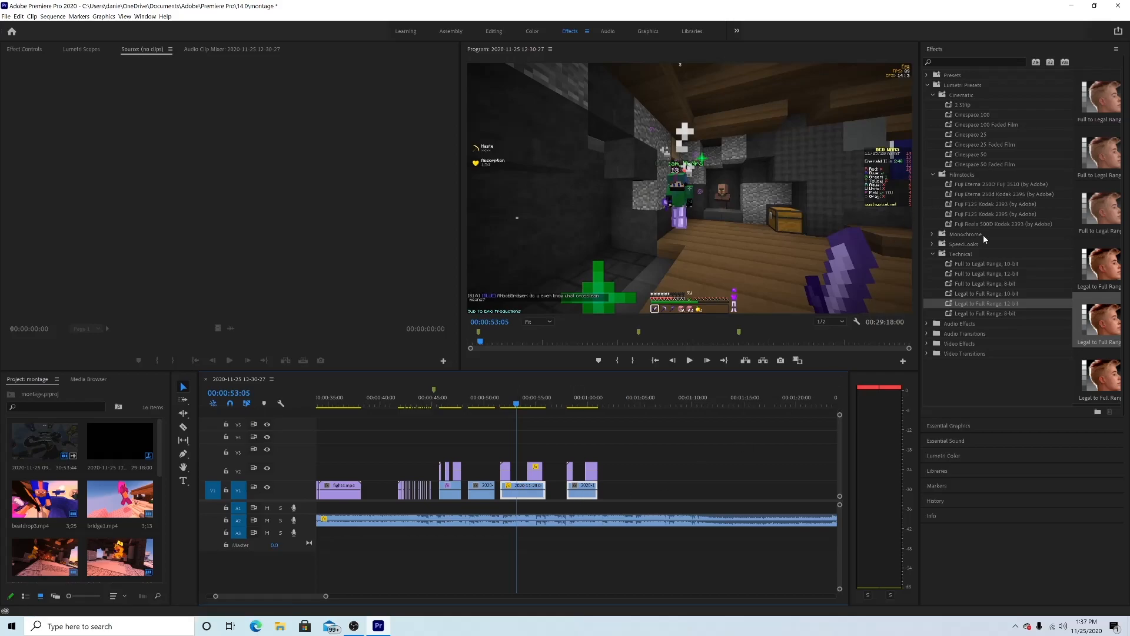
left_click(27, 49)
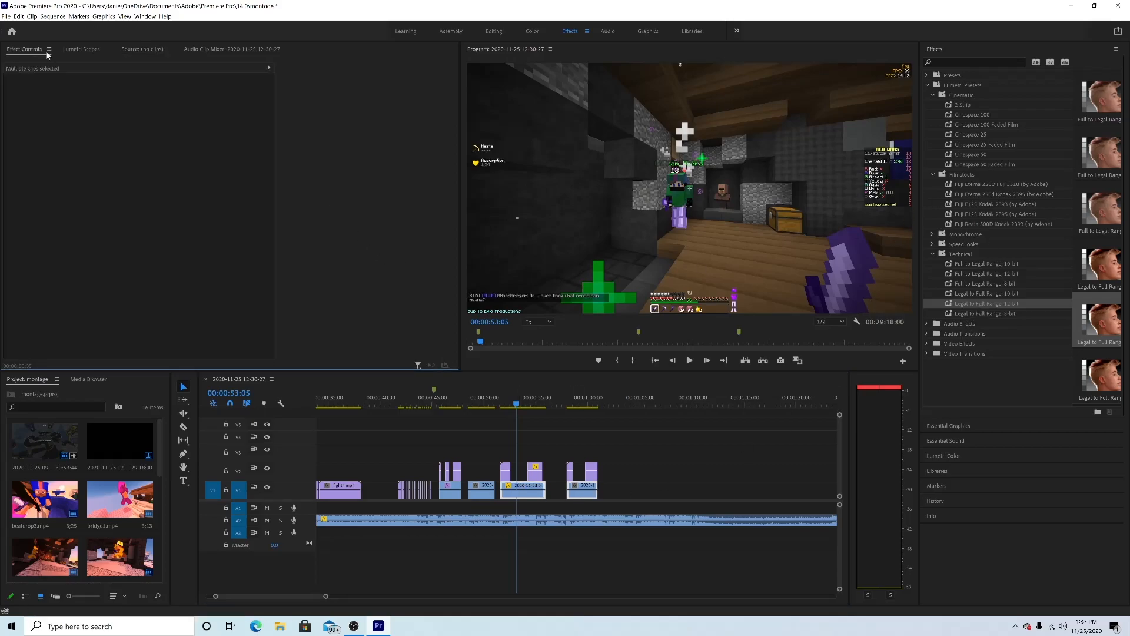
left_click(618, 489)
left_click(526, 489)
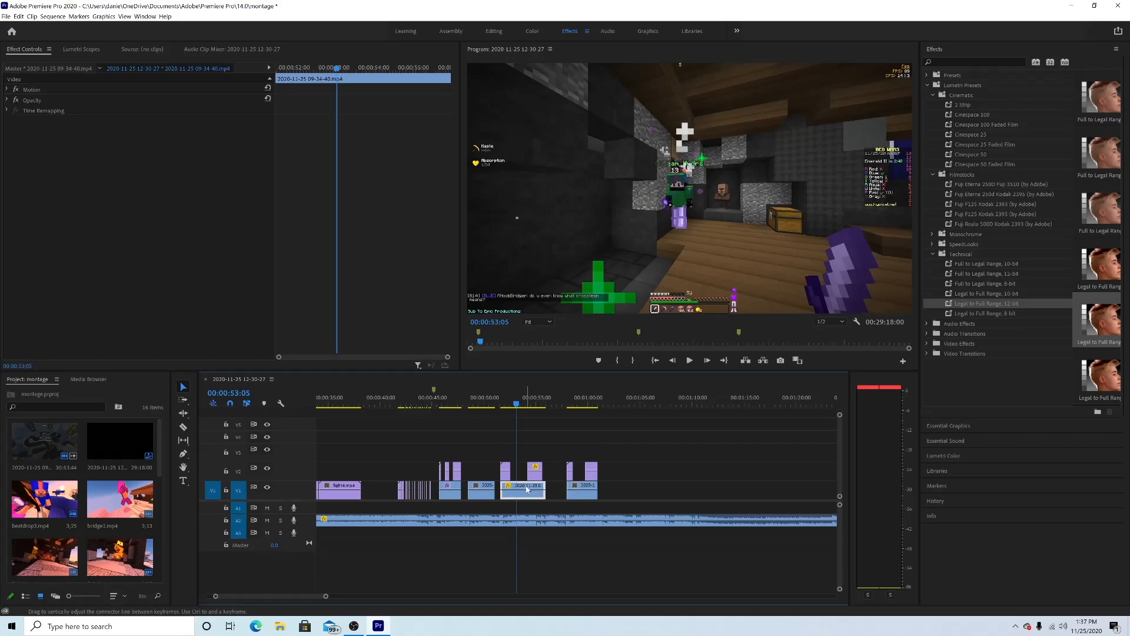
left_click(576, 493, "shift")
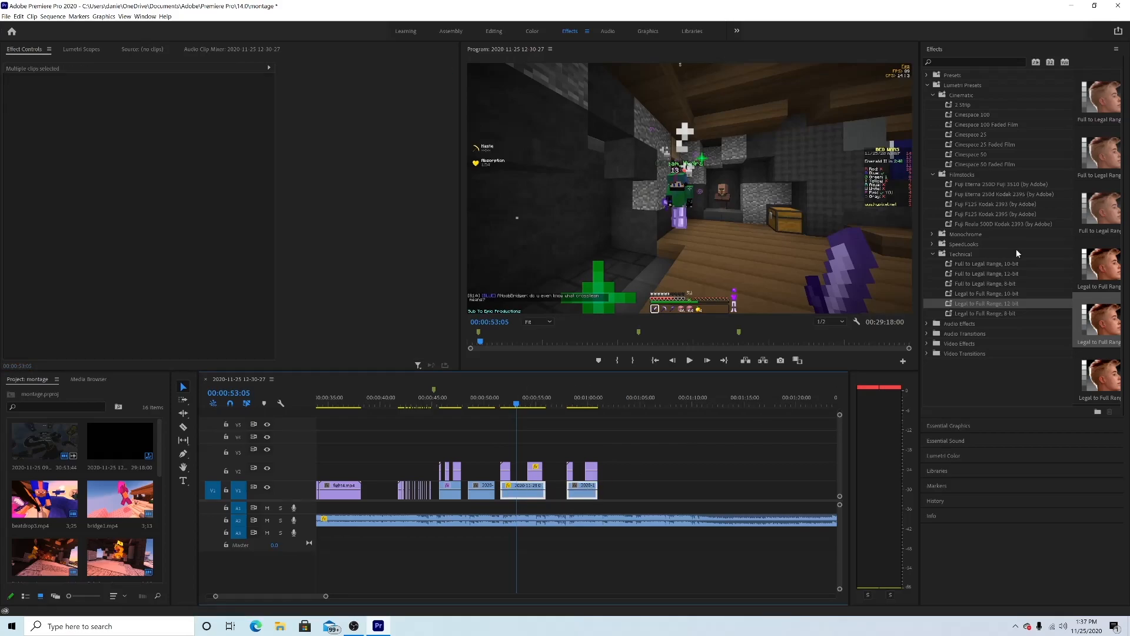
left_click(983, 134)
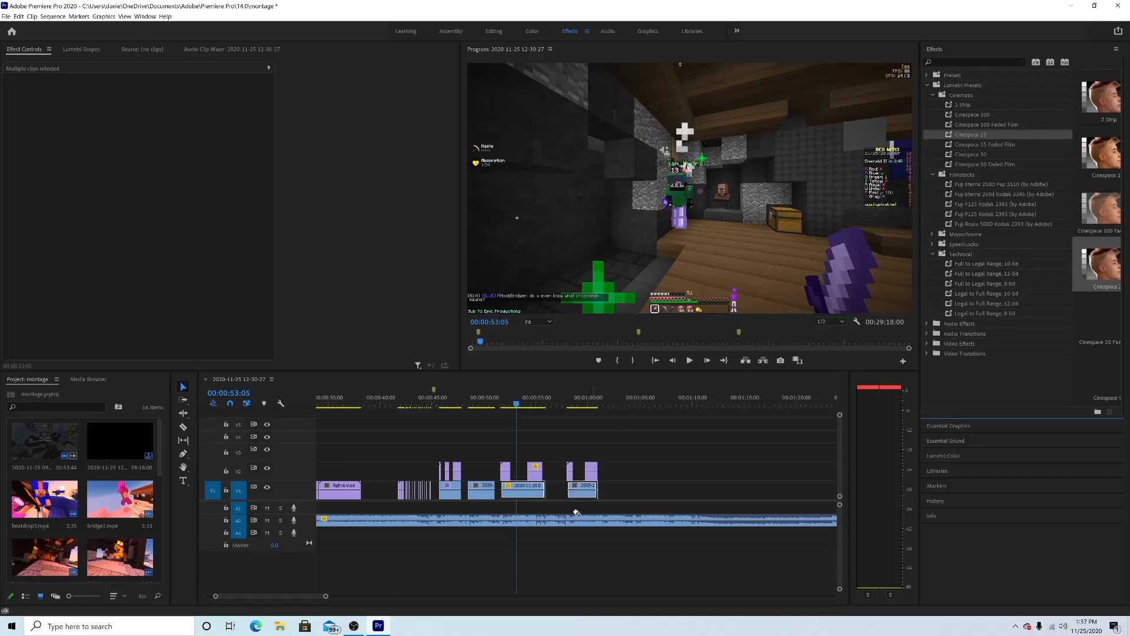
double_click(991, 214)
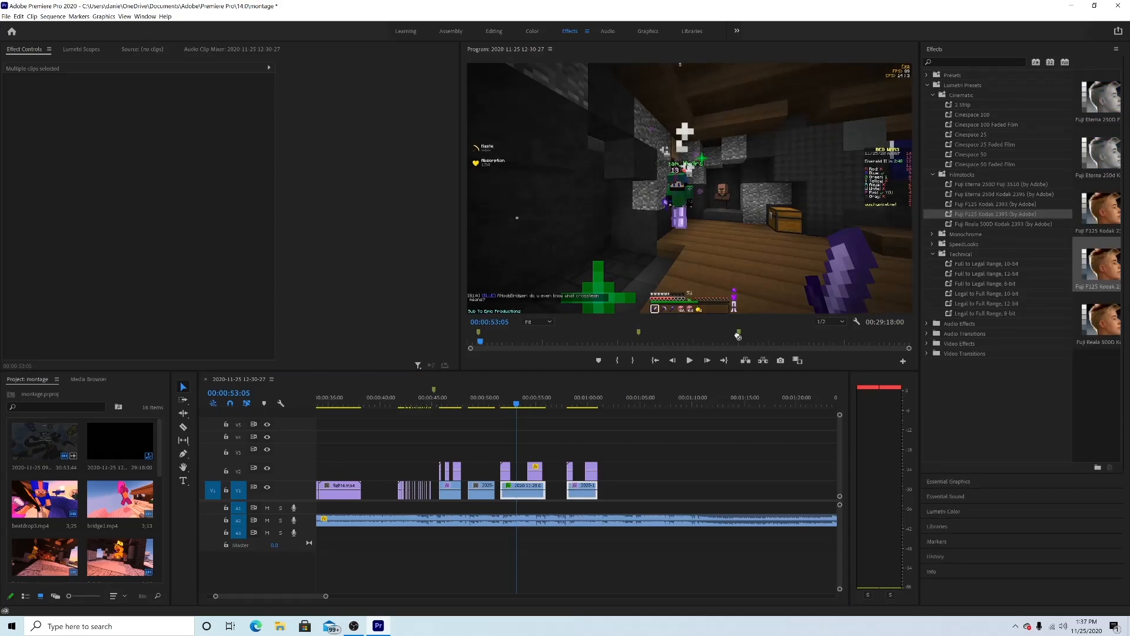
double_click(992, 302)
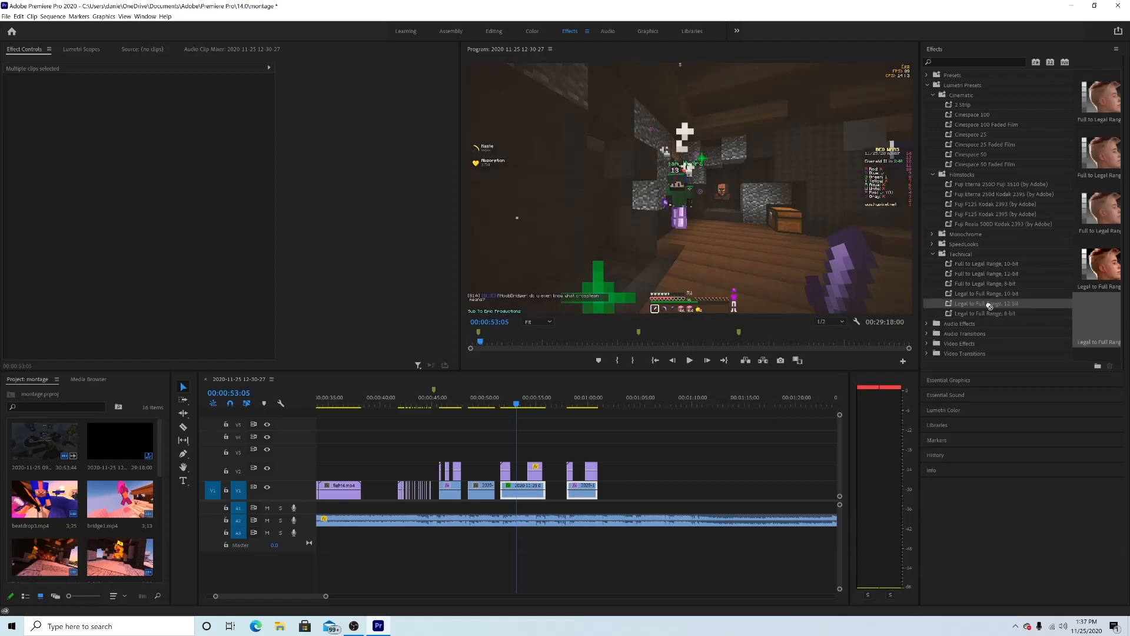
Step: Play back the graded section from 00:00:51:39 and listen to the music that follows it
key("j")
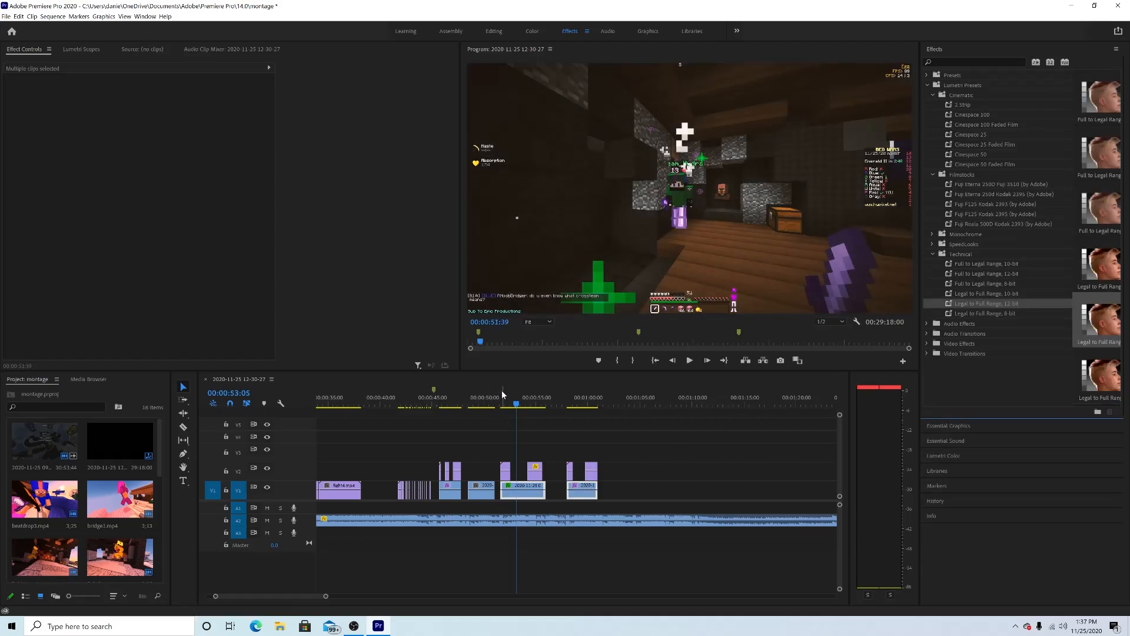
key("l")
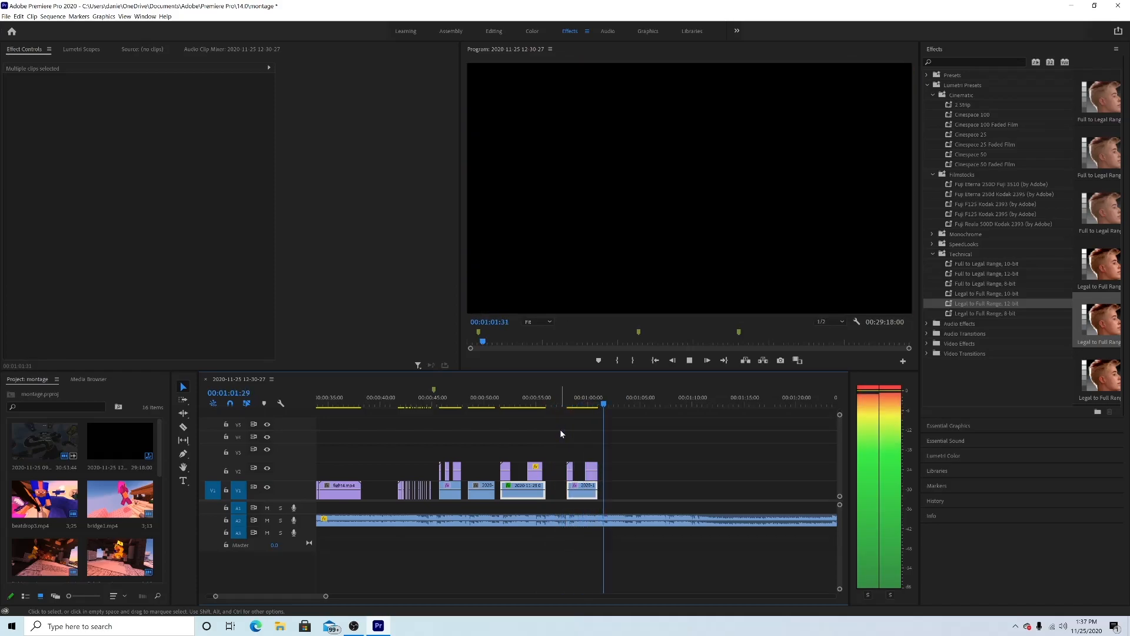
key("space")
left_click(1002, 398)
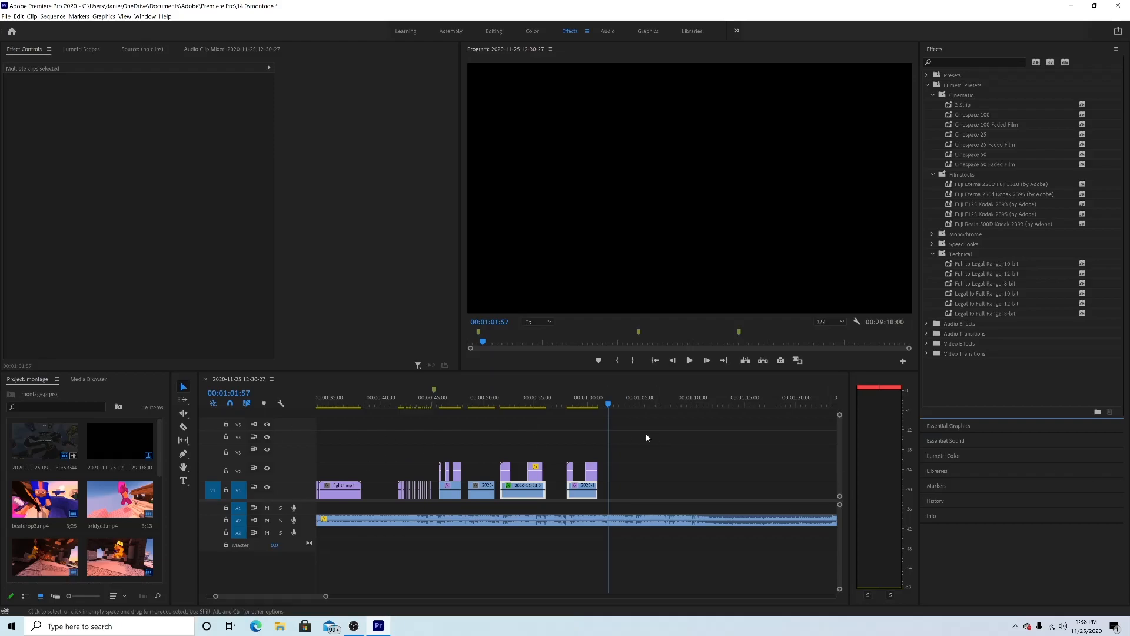
left_click(630, 428)
key("space")
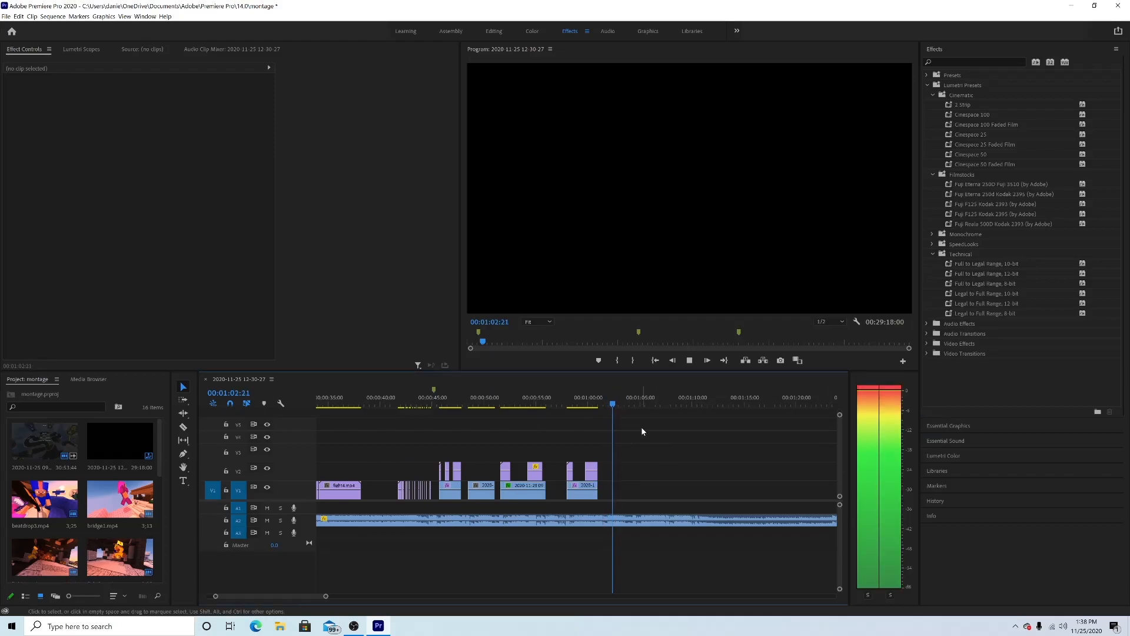
left_click(608, 404)
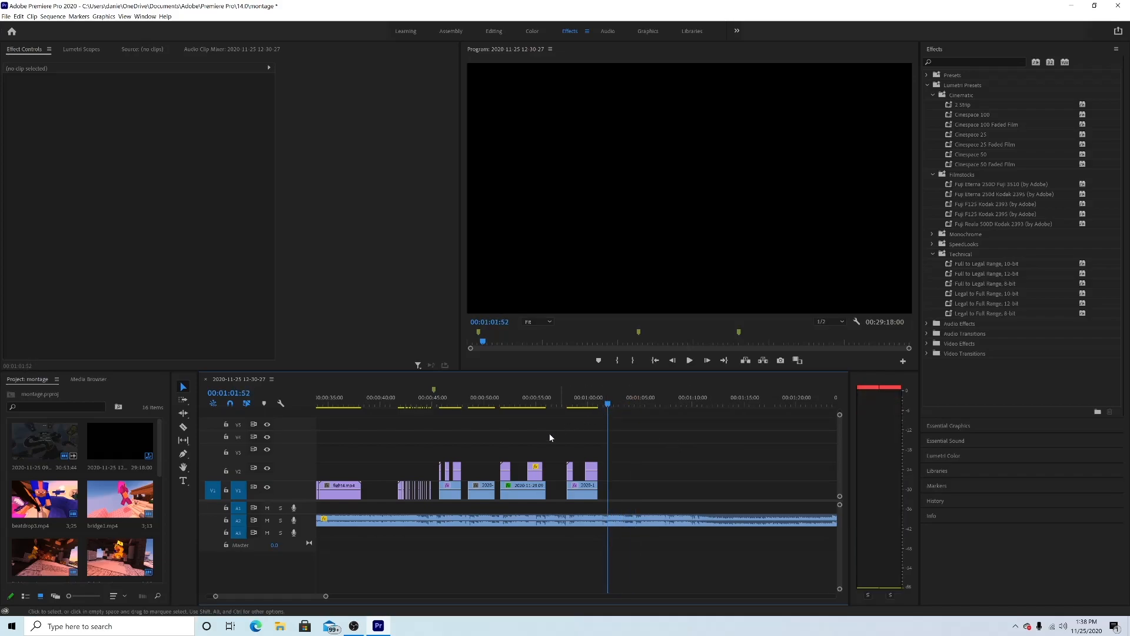
scroll(116, 489, "down", 2)
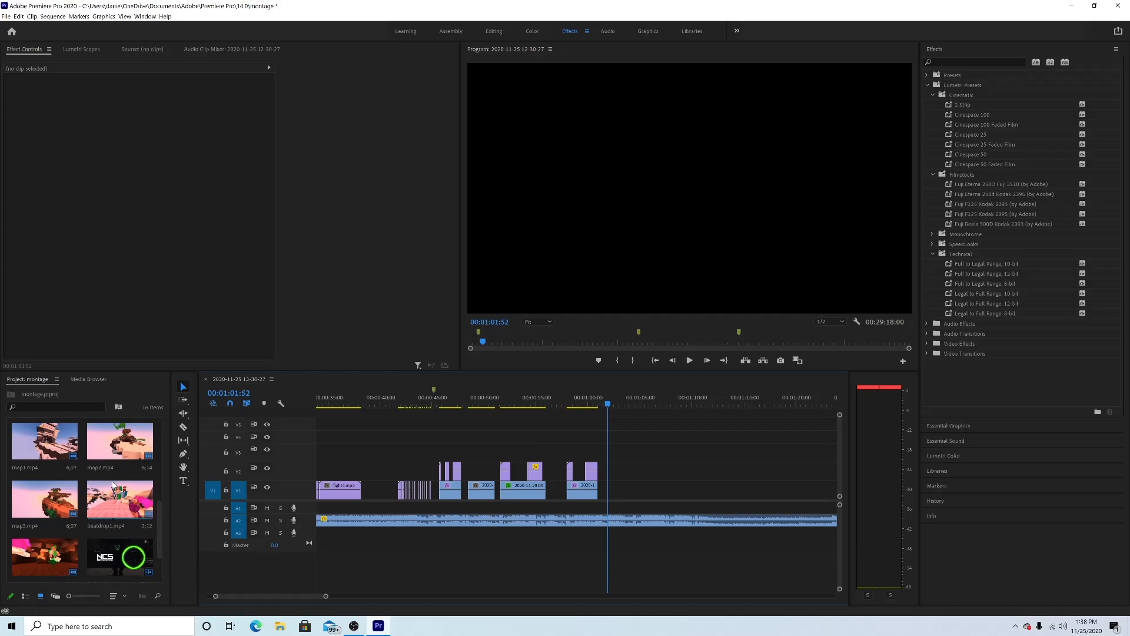
scroll(118, 486, "down", 1)
scroll(121, 481, "down", 3)
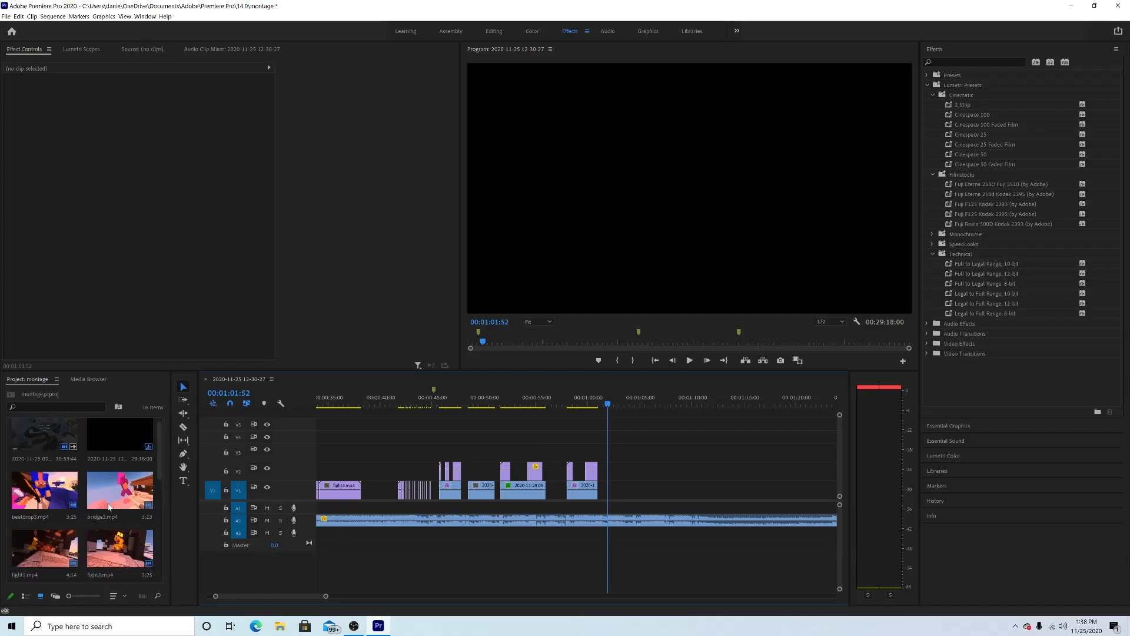
left_click_drag(326, 597, 534, 568)
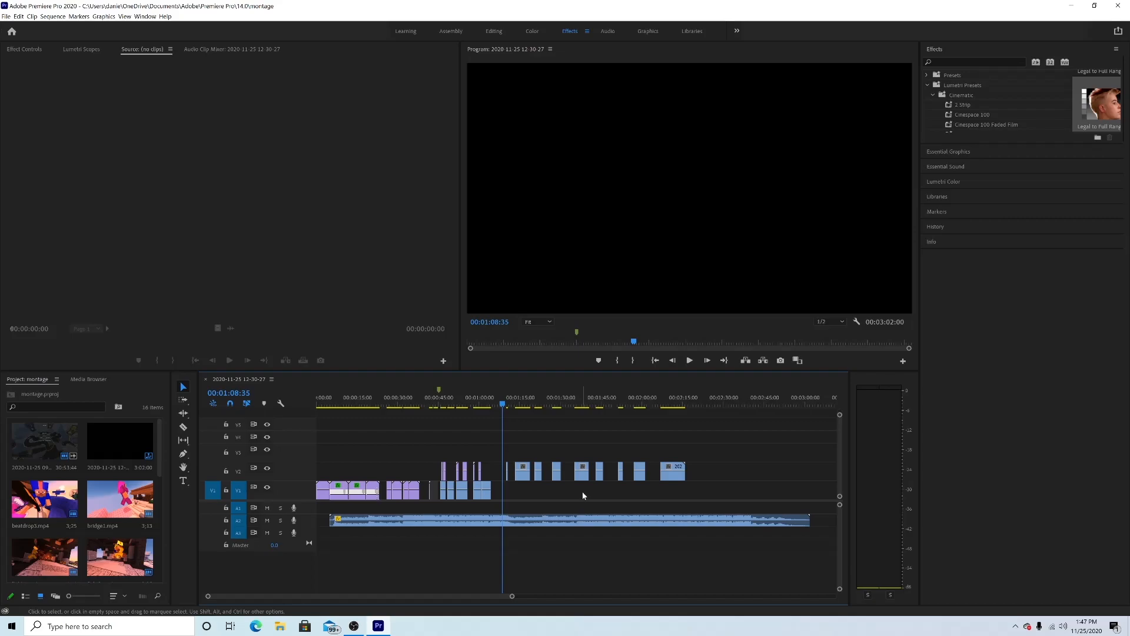
Step: Move the first two gameplay clips after 00:01:08 from V2 down to V1, starting at 00:01:07:32, and play them with the music
left_click_drag(686, 402, 585, 405)
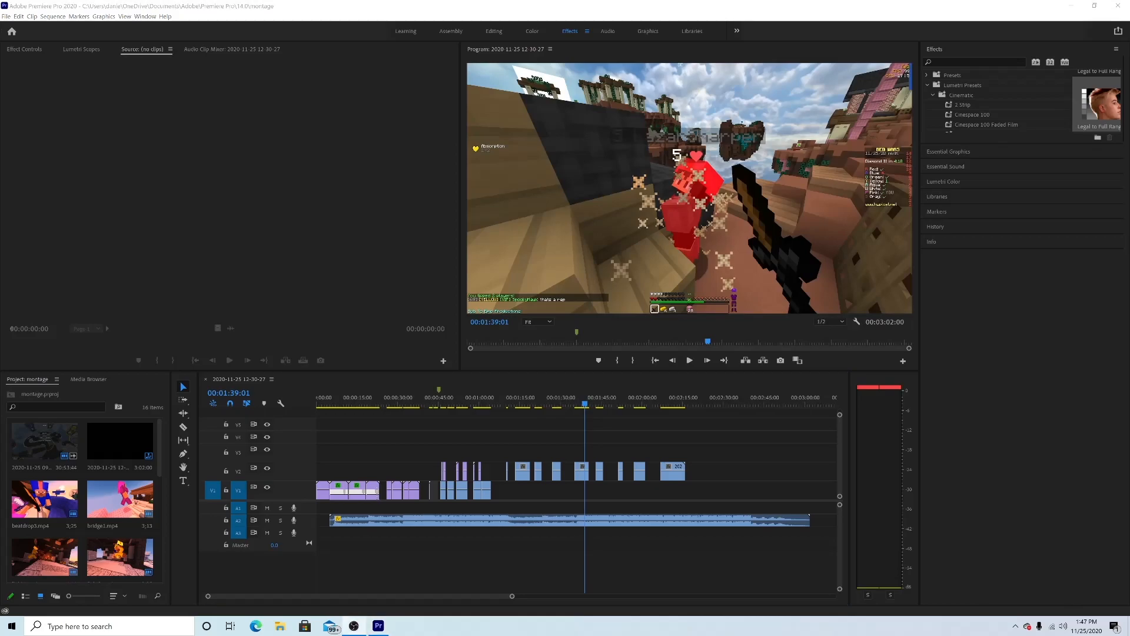
mouse_move(500, 404)
left_mouse_down()
mouse_move(480, 406)
mouse_move(493, 407)
left_mouse_up()
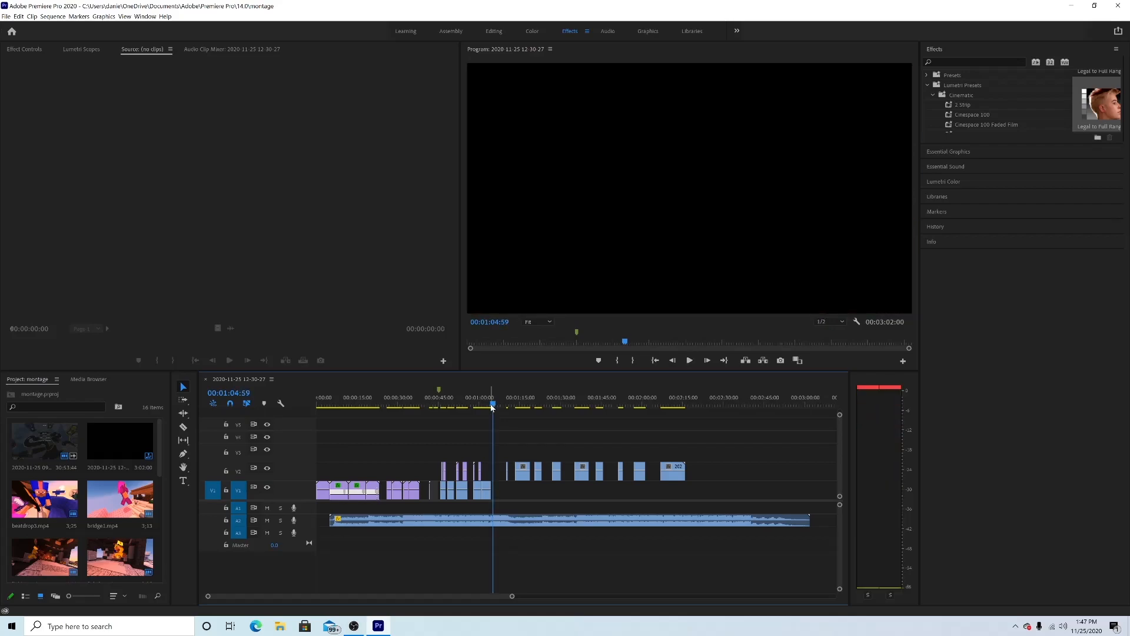
key("space")
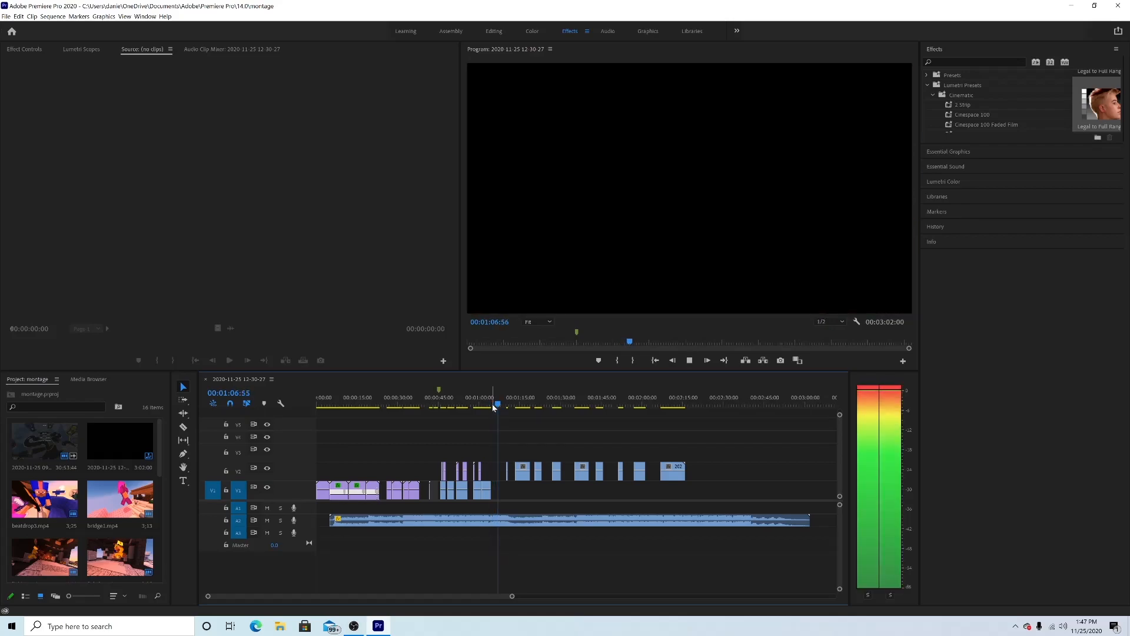
key("space")
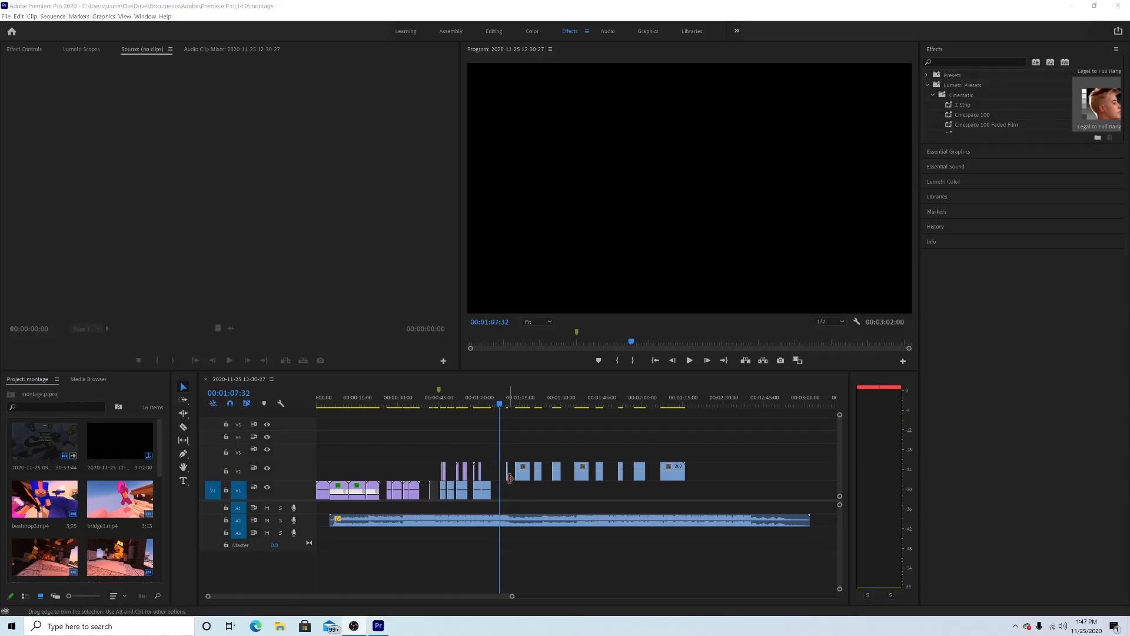
left_click_drag(507, 475, 502, 494)
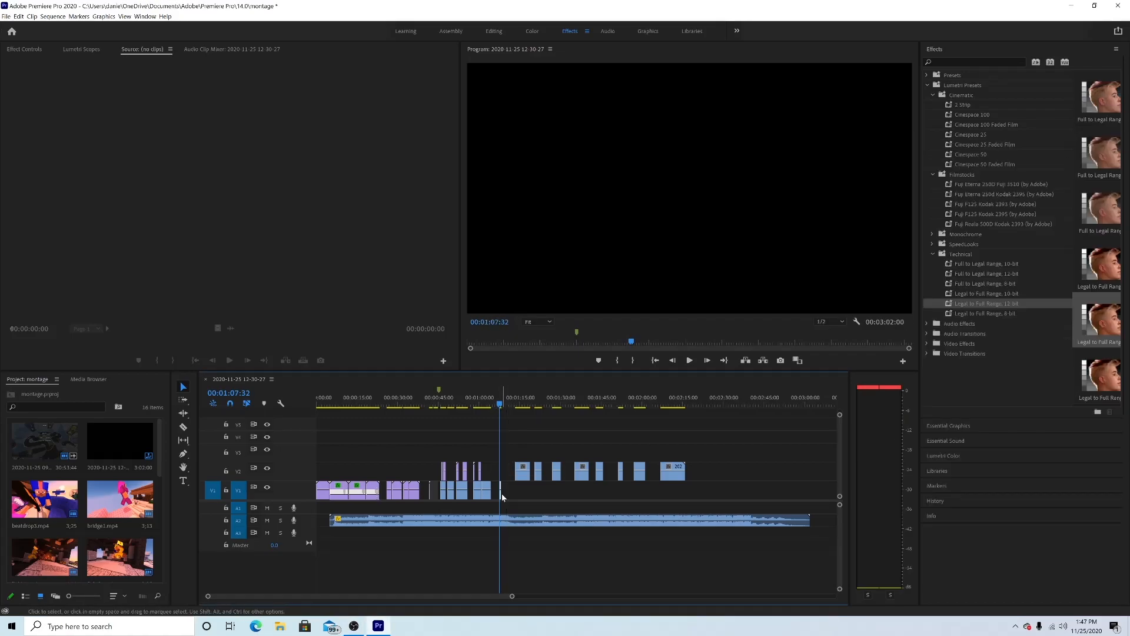
key("space")
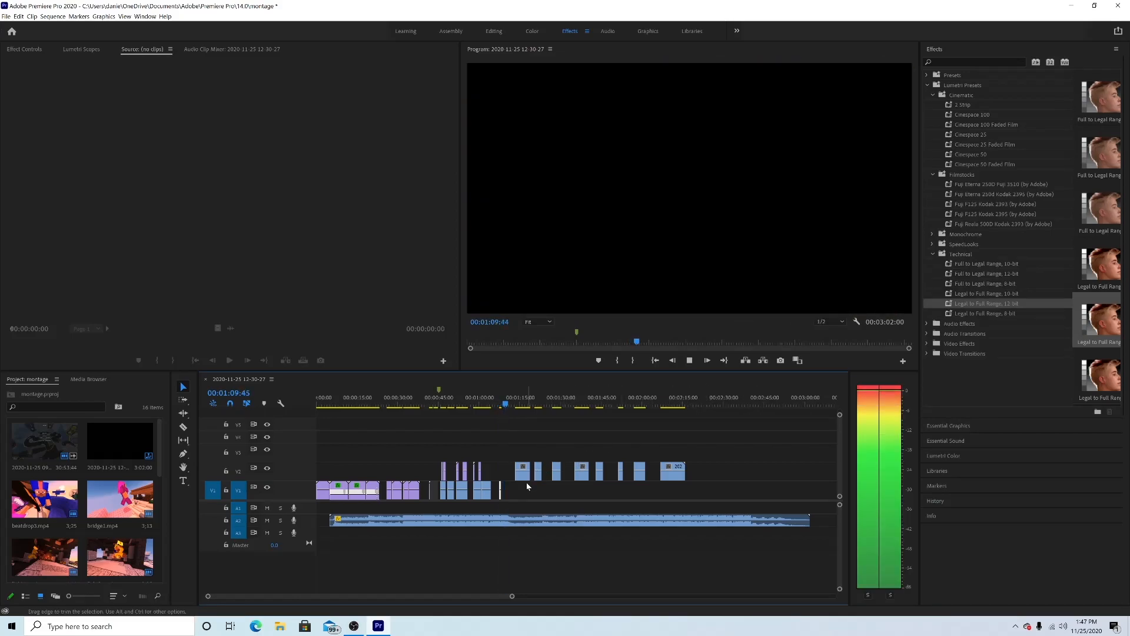
left_click_drag(521, 475, 508, 493)
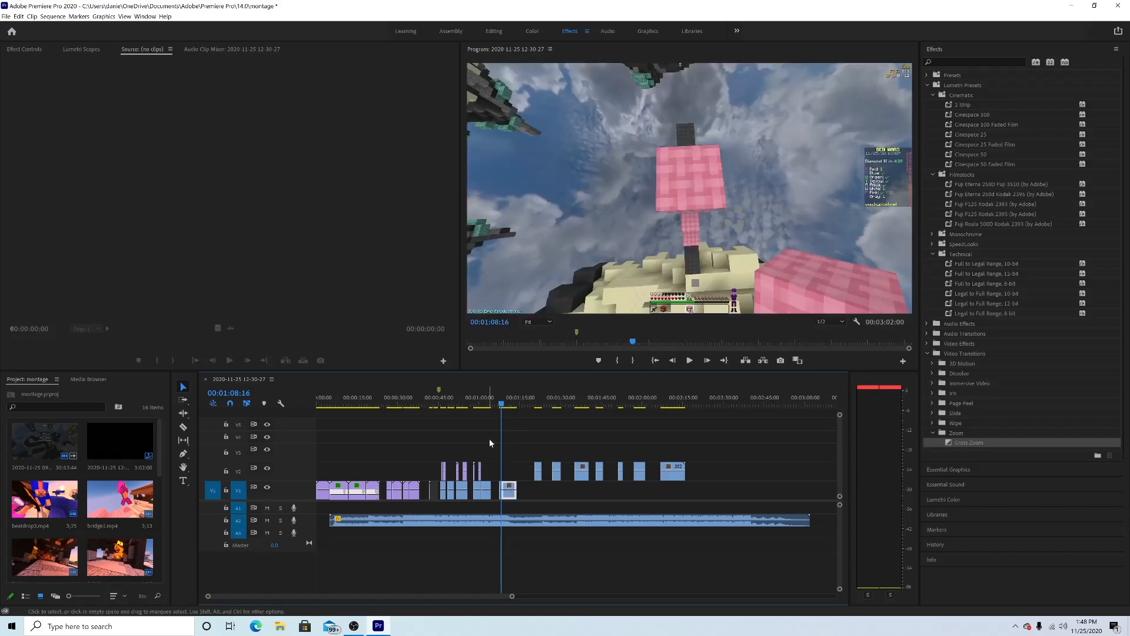
key("space")
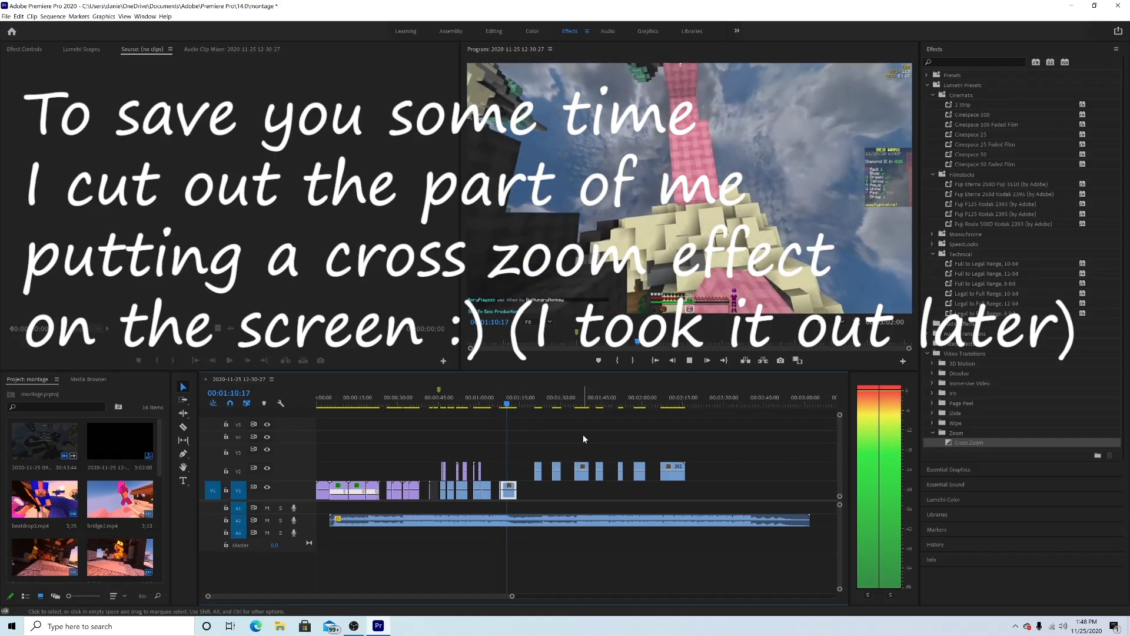
Step: Render the timeline from In to Out and play it from 00:01:06:05 to 00:01:15:20
key("space")
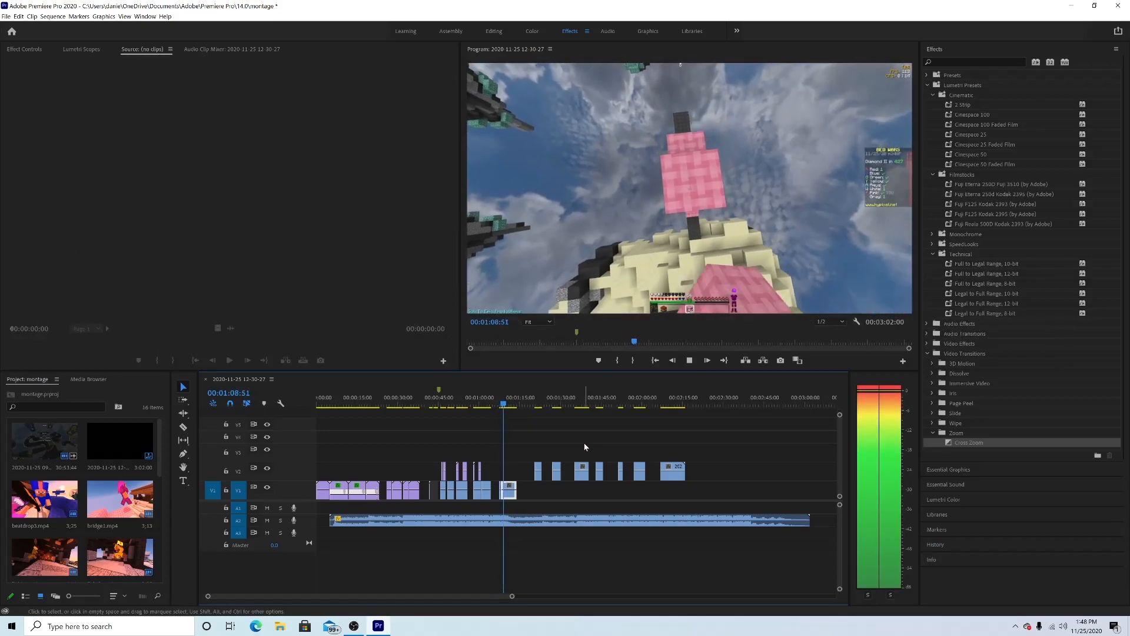
key("space")
left_click(499, 405)
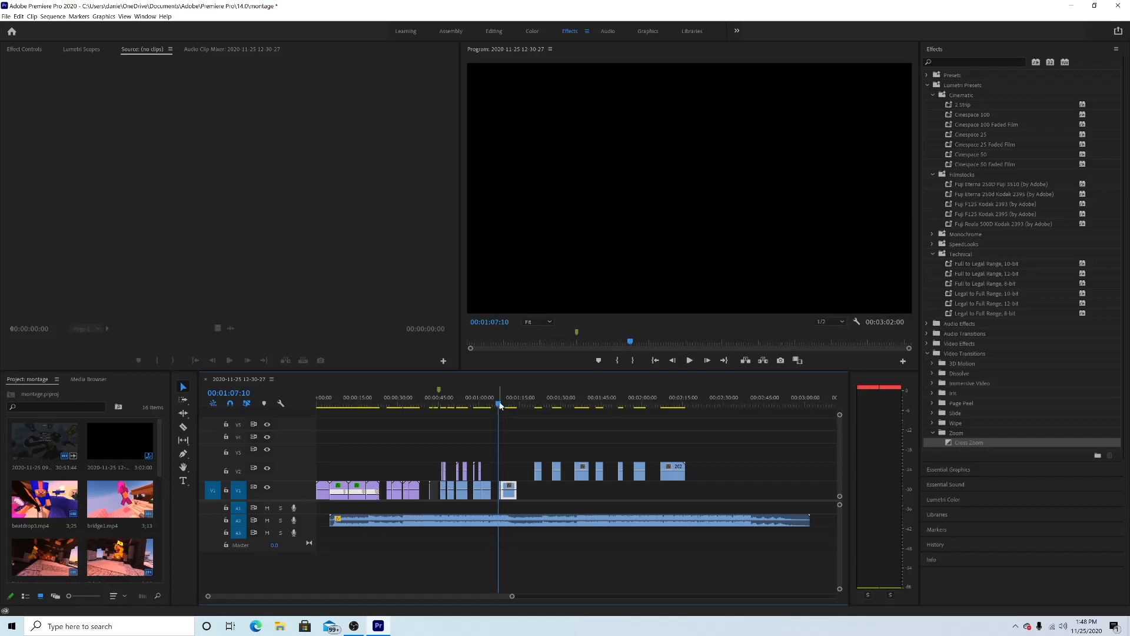
left_click(53, 16)
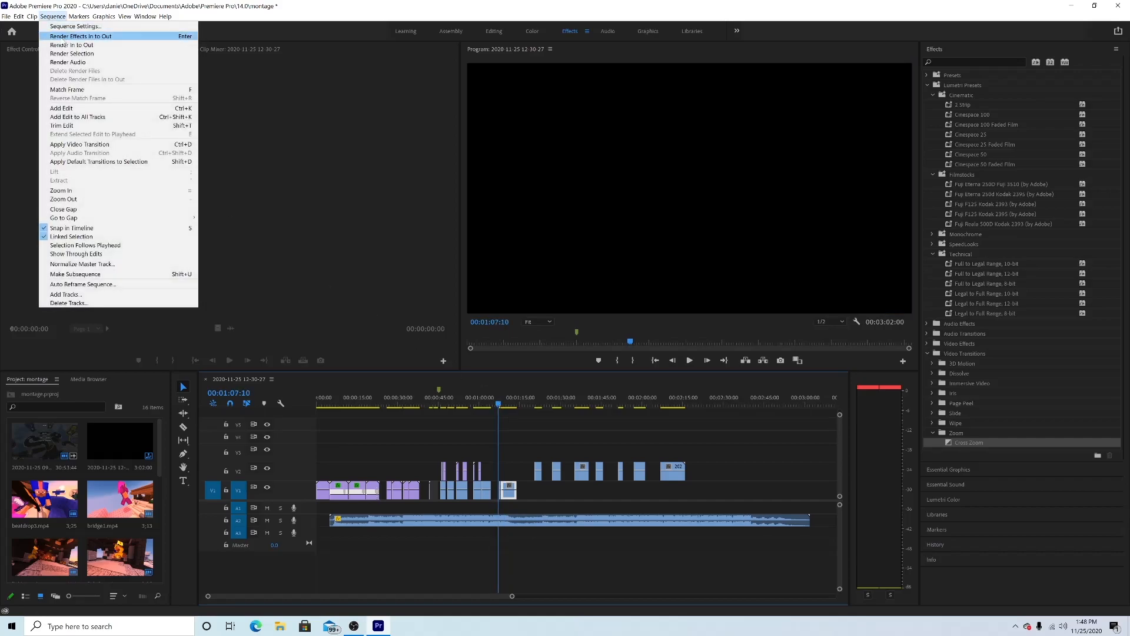
left_click(66, 45)
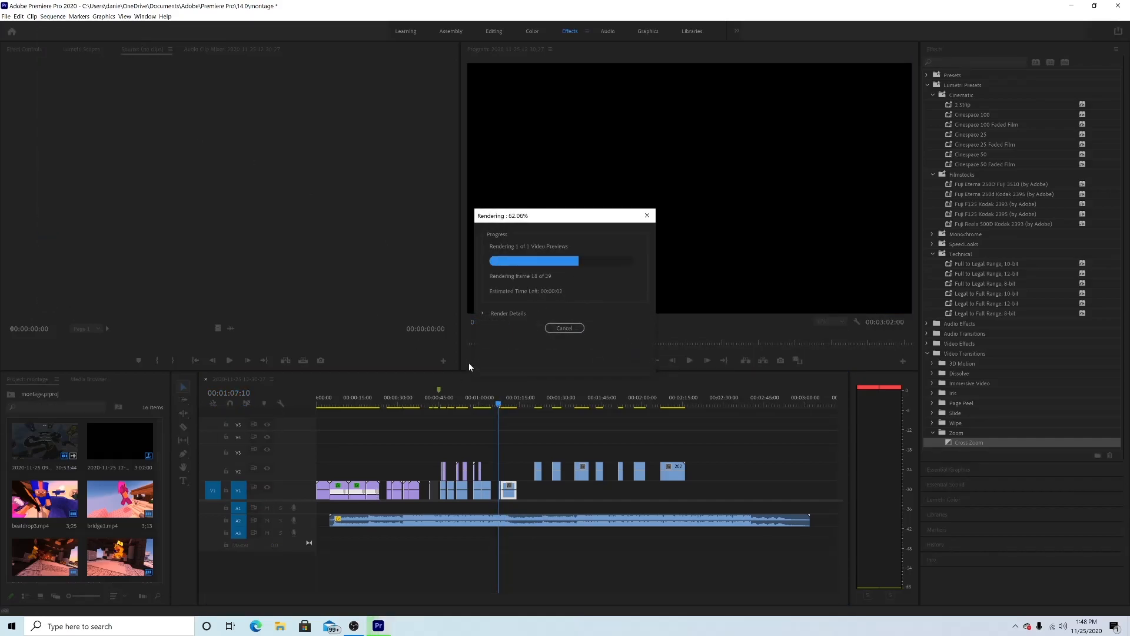
left_click(496, 403)
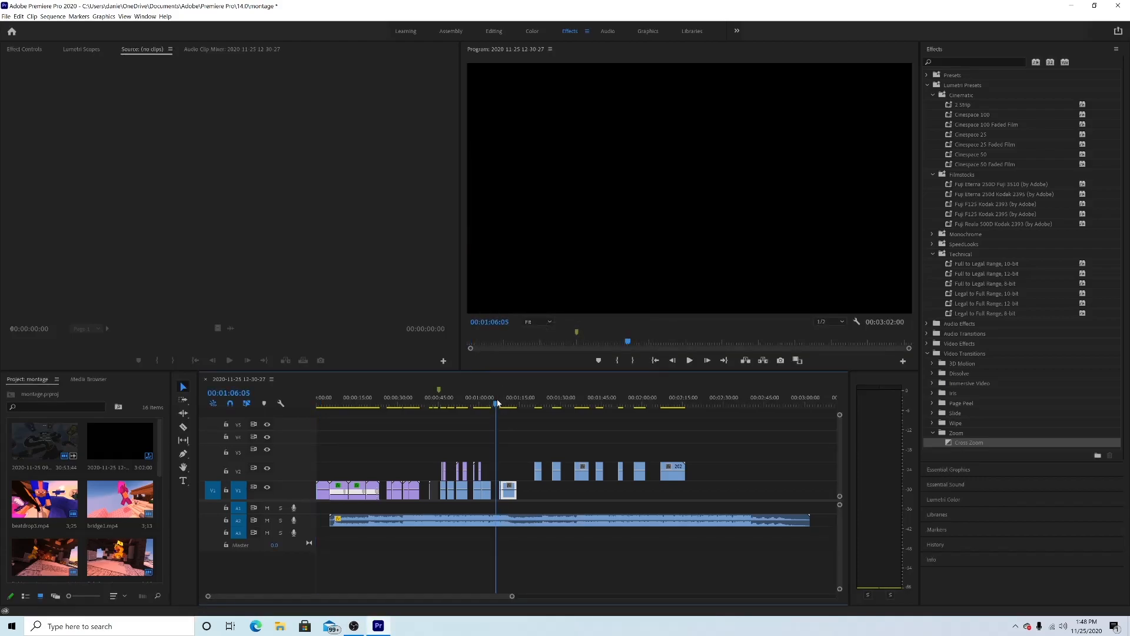
key("space")
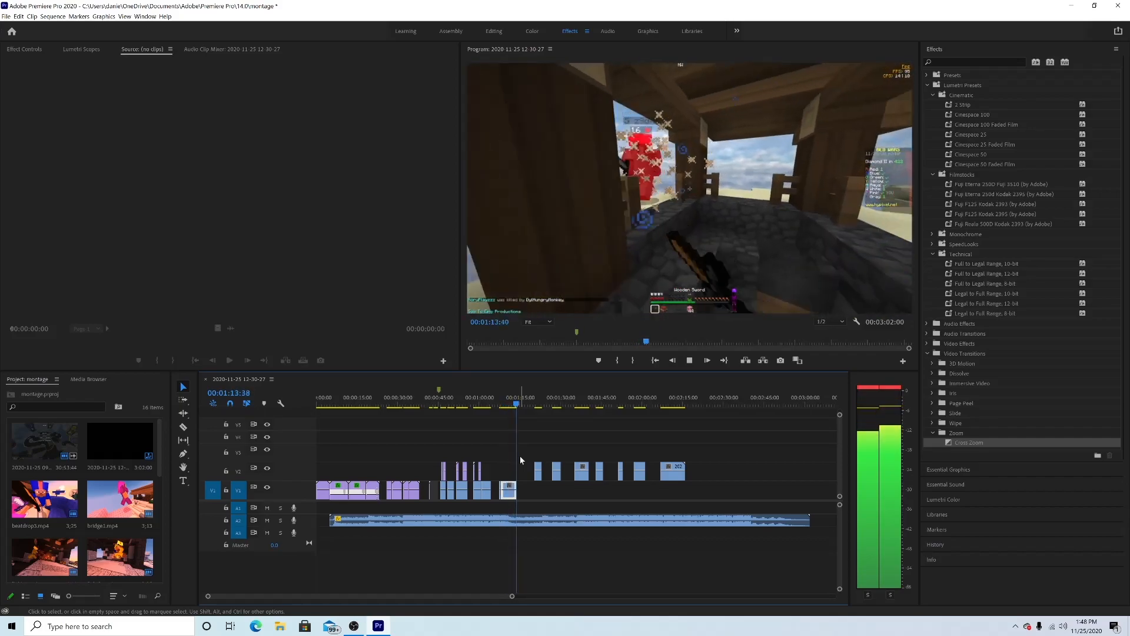
key("space")
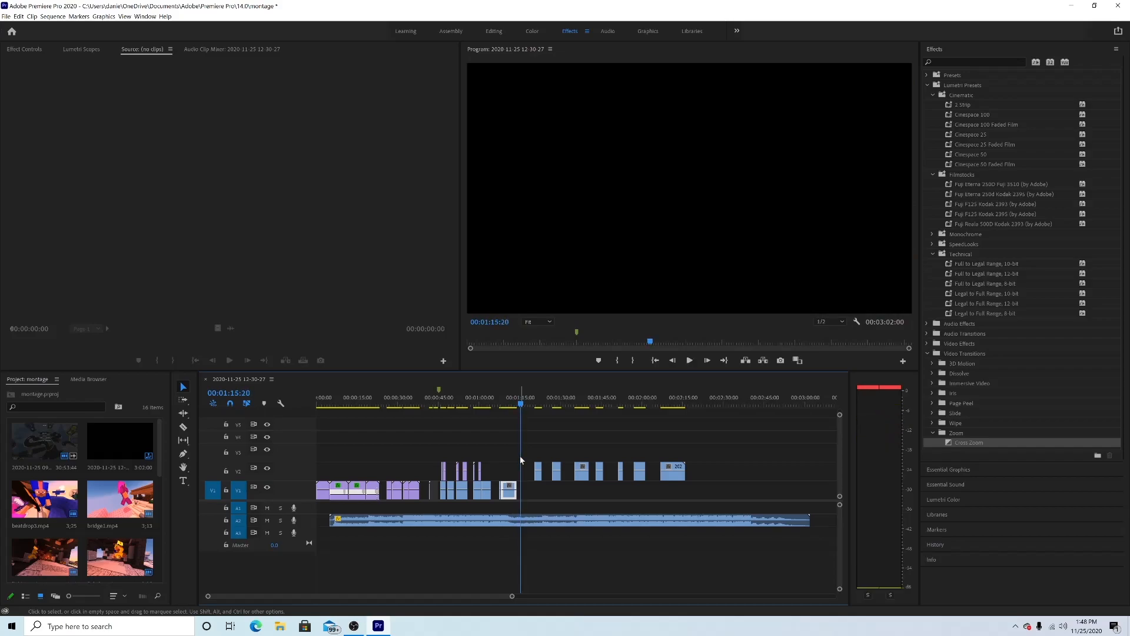
Step: Move the remaining gameplay clips after 00:01:15 from V2 down to V1, directly following the clips there, and play them up to 00:01:26:42
left_click_drag(539, 471, 536, 500)
key("Up")
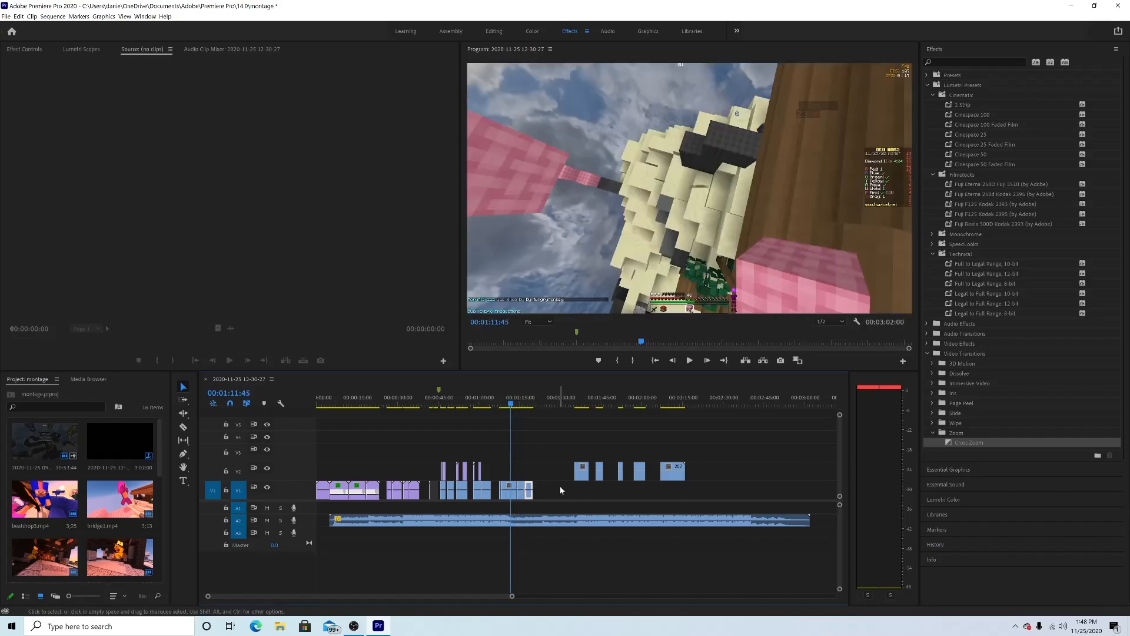
left_click_drag(676, 477, 636, 498)
key("space")
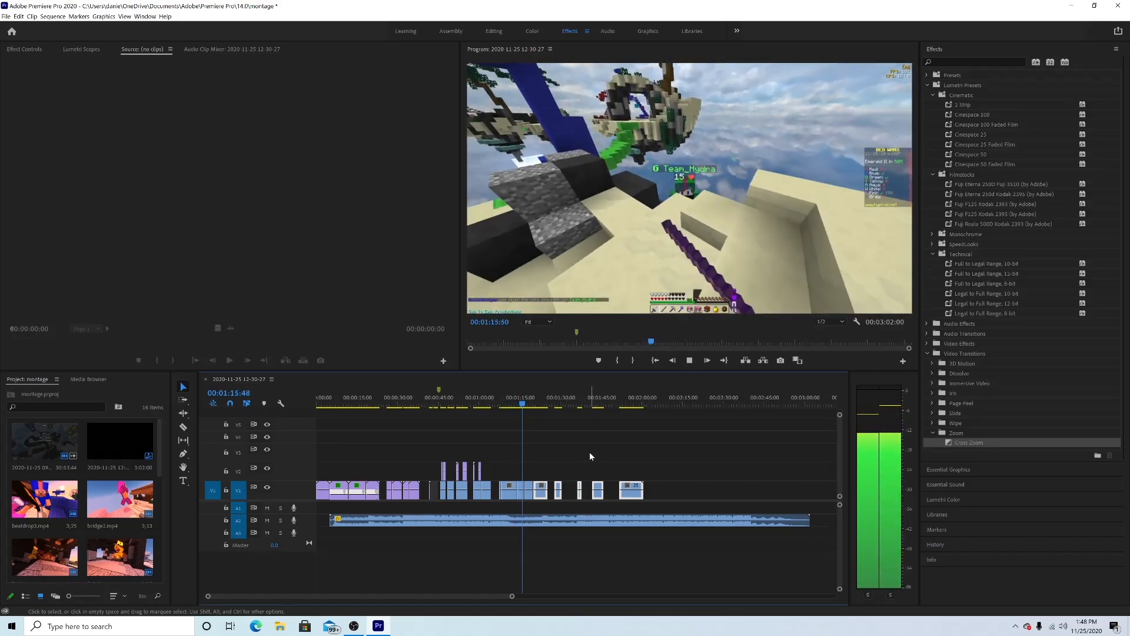
key("space")
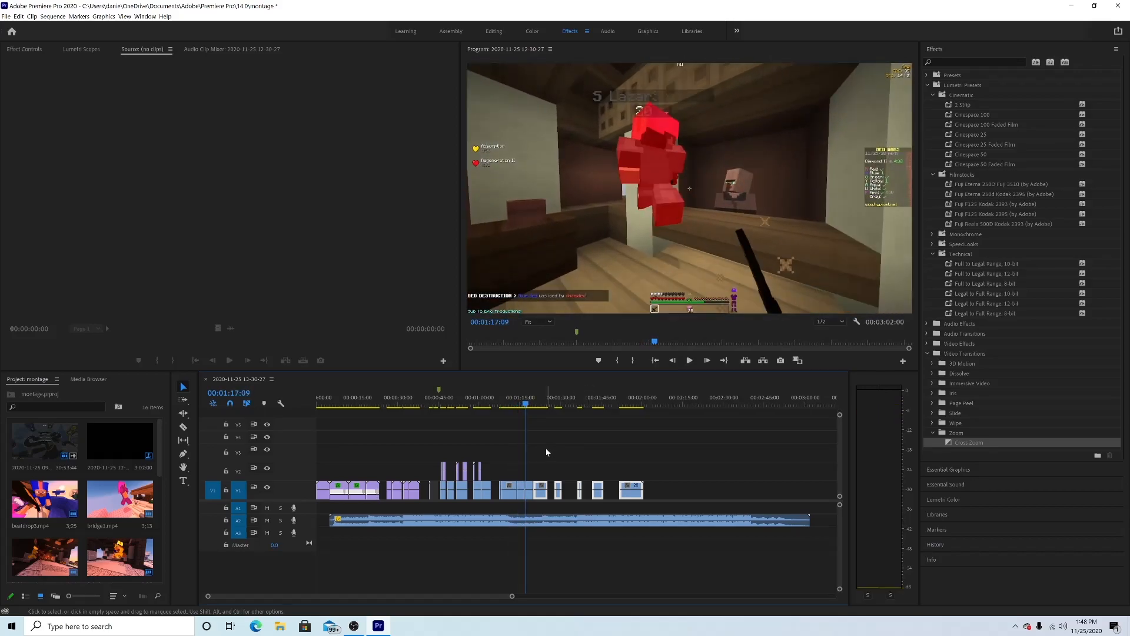
key("space")
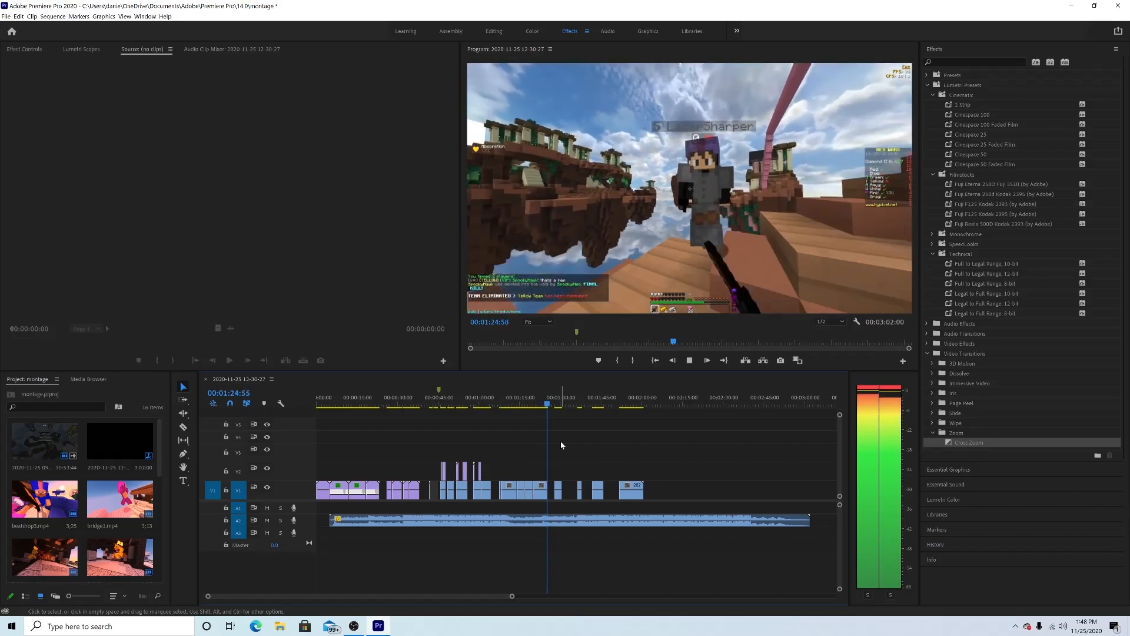
key("space")
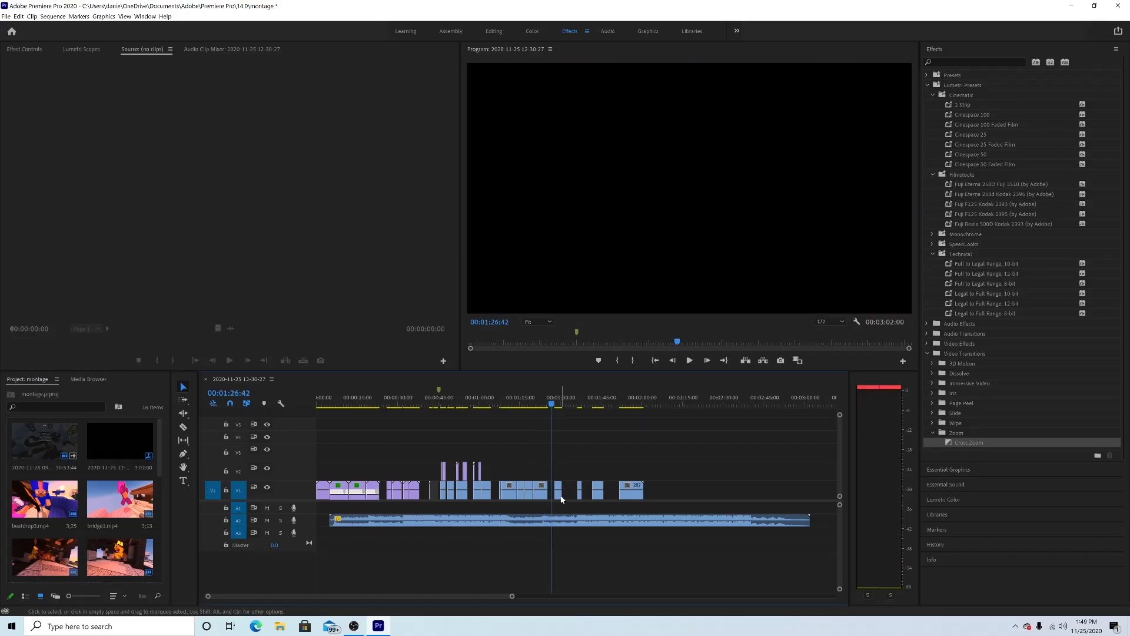
Step: Shift the next gameplay clip on V1 to start at 00:01:26:42, butt the following clip against it and play both
left_click_drag(559, 499, 561, 501)
key("space")
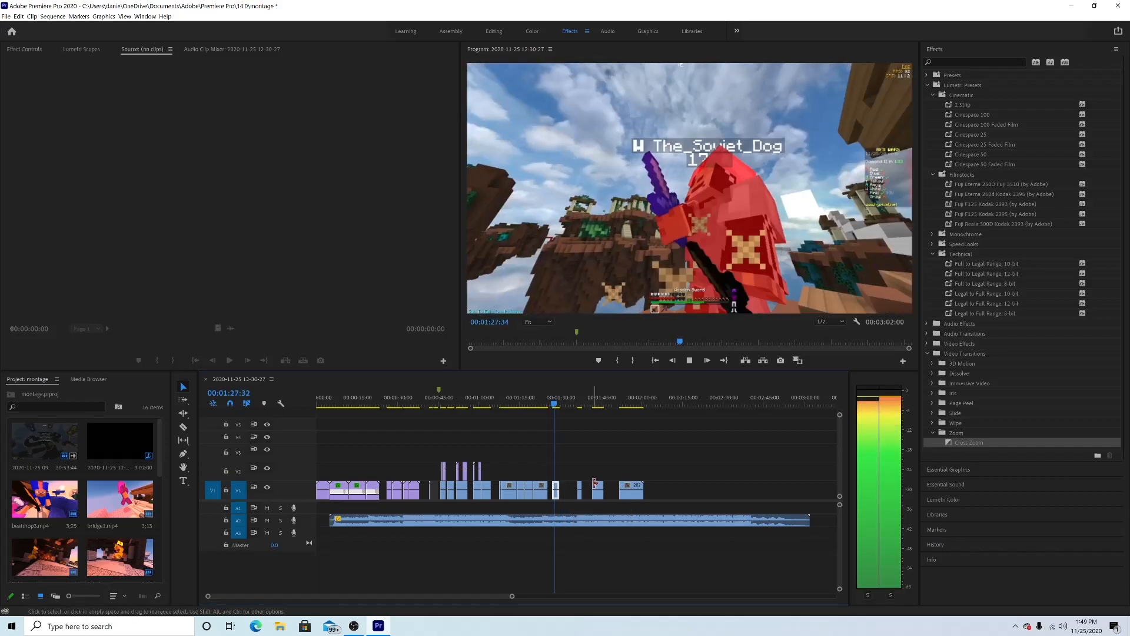
key("space")
left_click_drag(580, 500, 568, 500)
key("space")
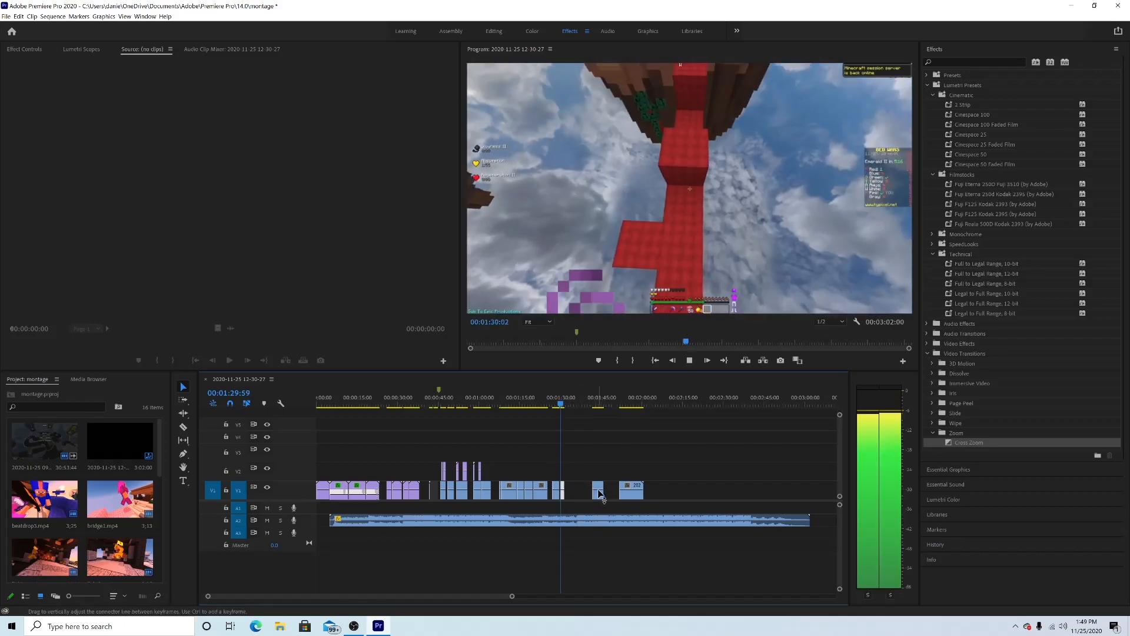
key("space")
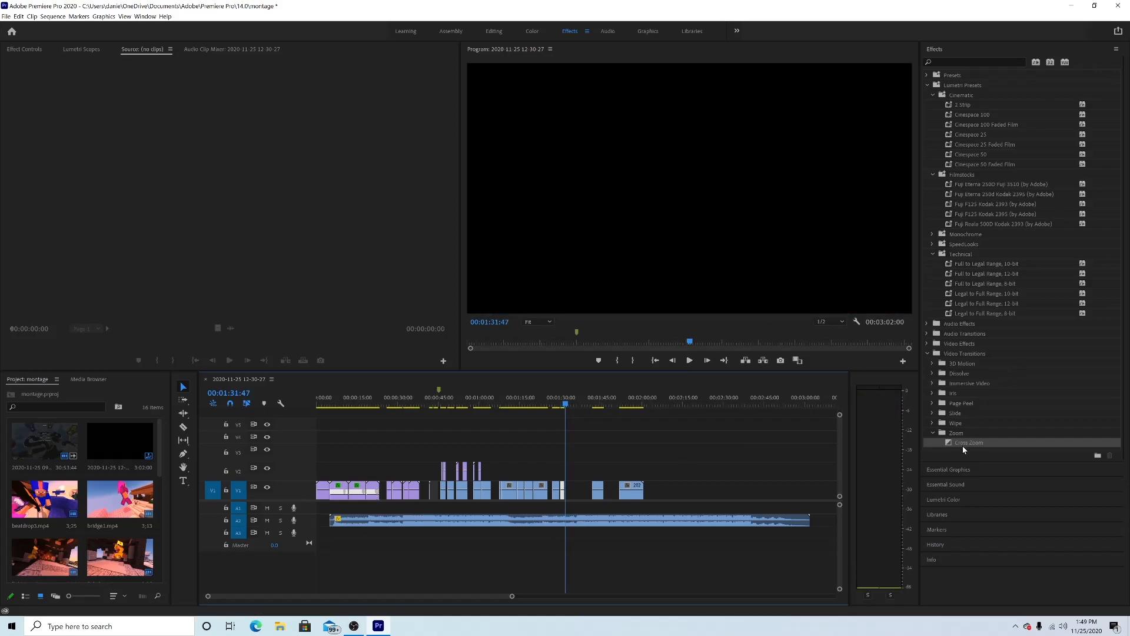
Step: Close the gaps before the last two gameplay clips on V1, add a Cross Zoom transition before them and play the section to 00:01:42:51
left_click_drag(963, 445, 588, 499)
left_click(590, 405)
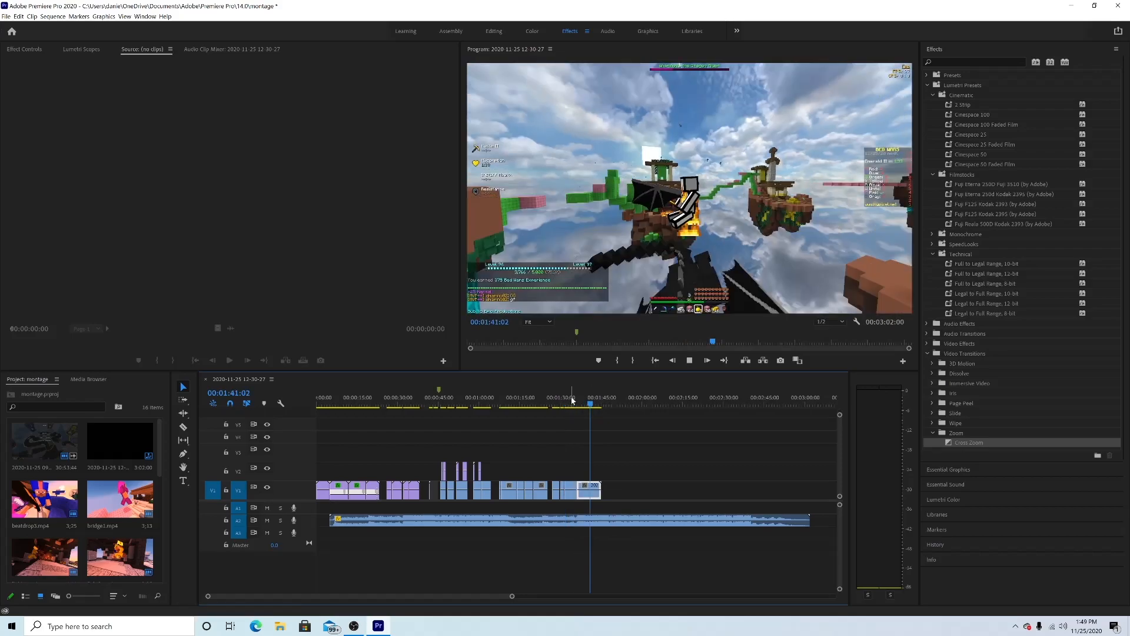
left_click(556, 401)
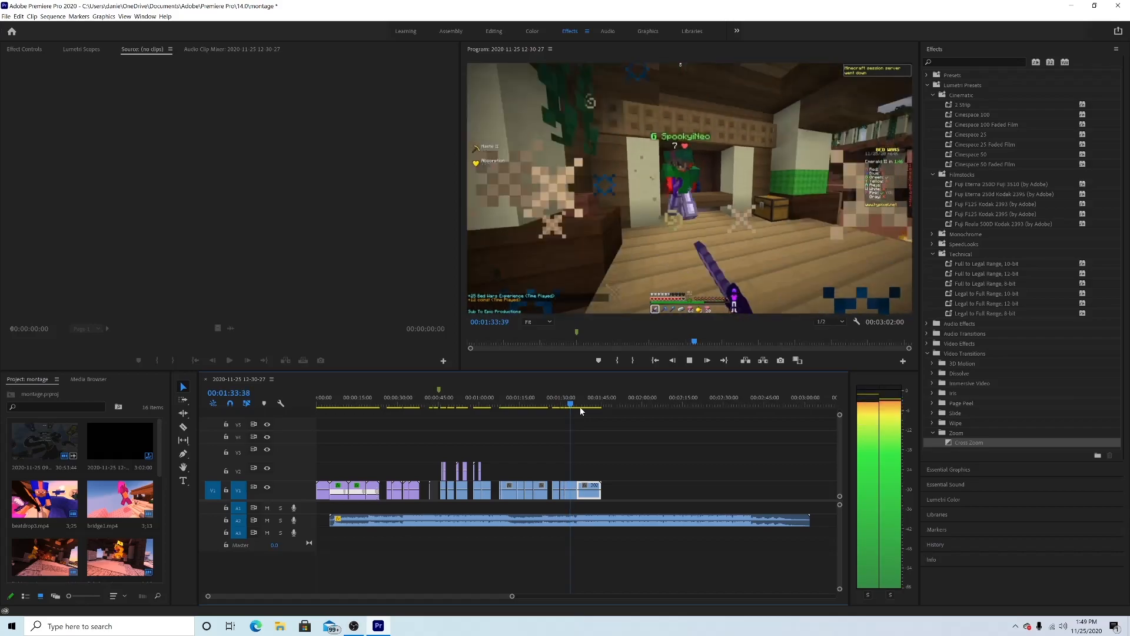
key("space")
key("space")
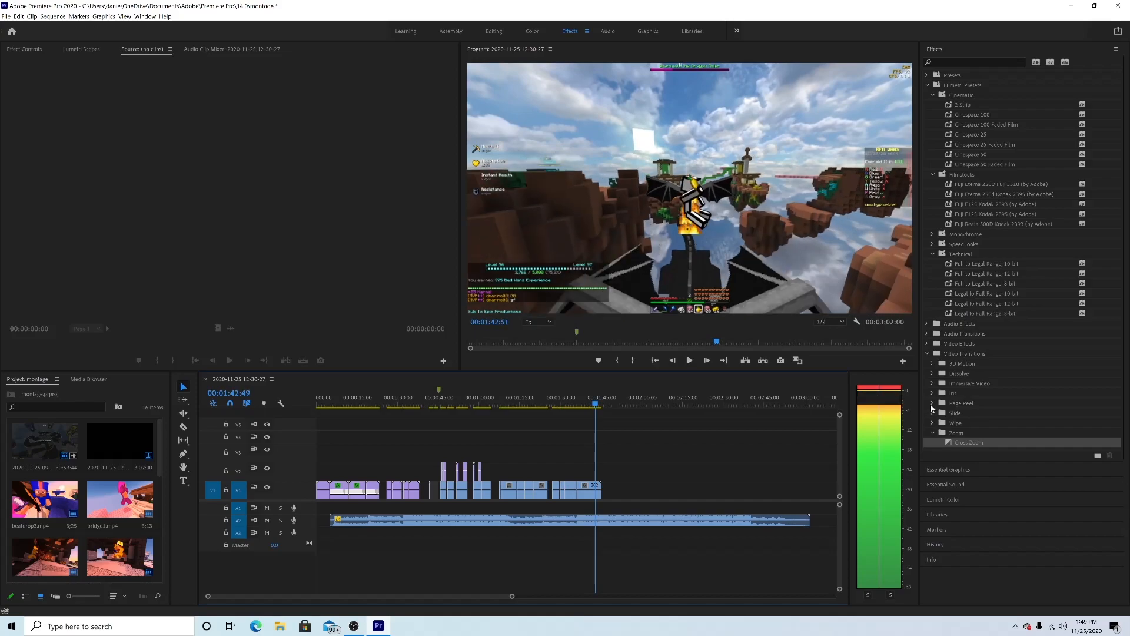
key("space")
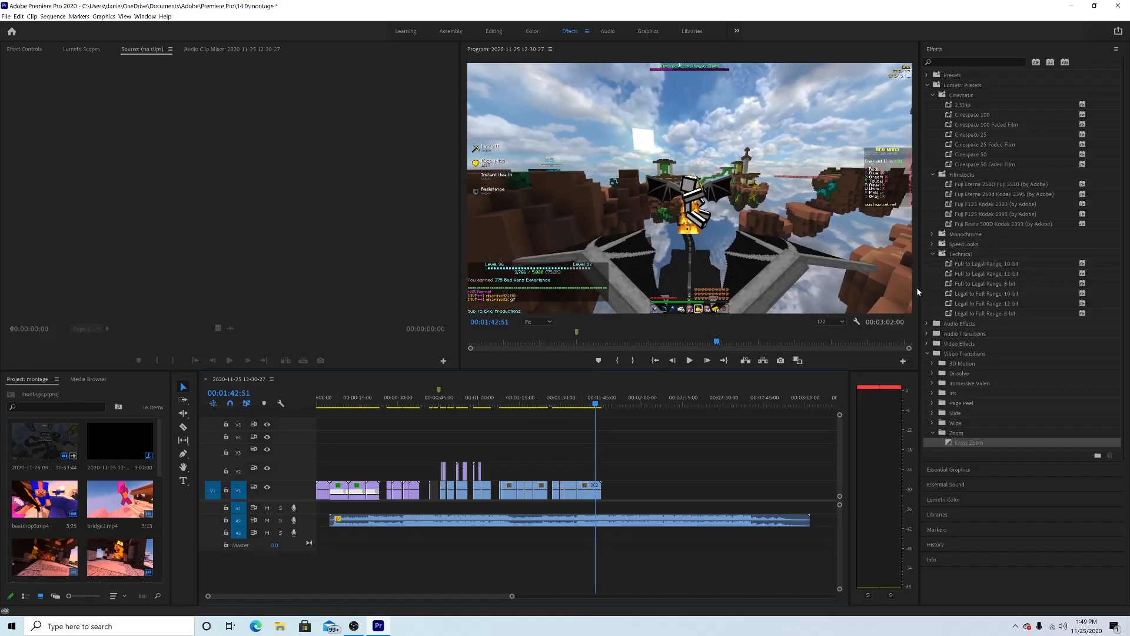
Step: Reveal the Crossfade audio transitions and try to apply Exponential Fade to the last clip on V1
left_click(929, 334)
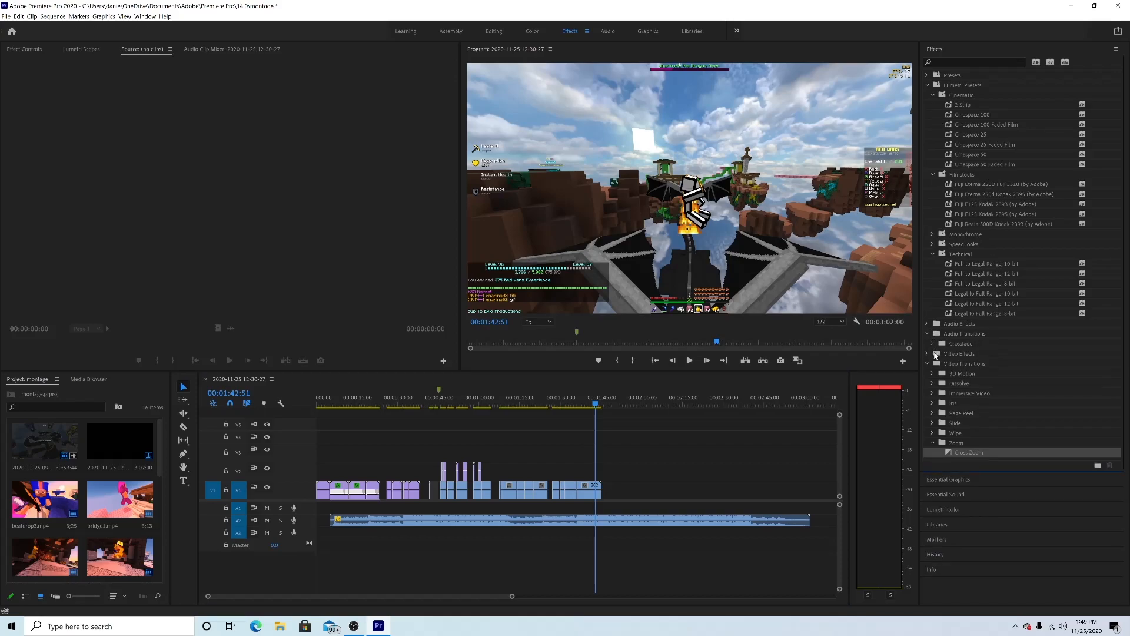
left_click(932, 343)
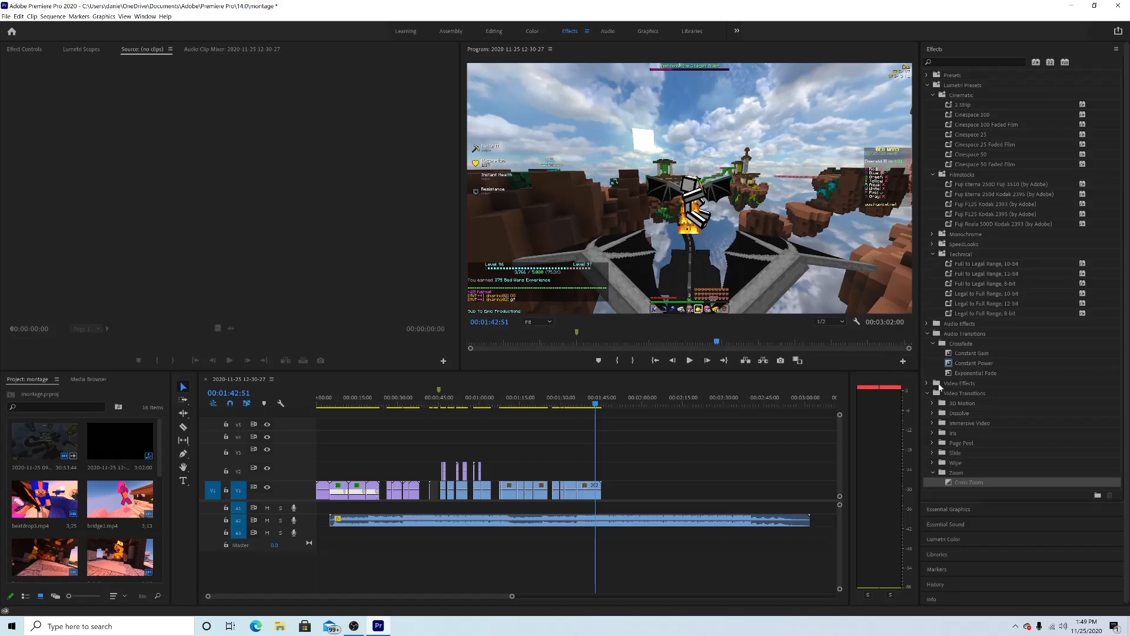
left_click_drag(973, 372, 584, 490)
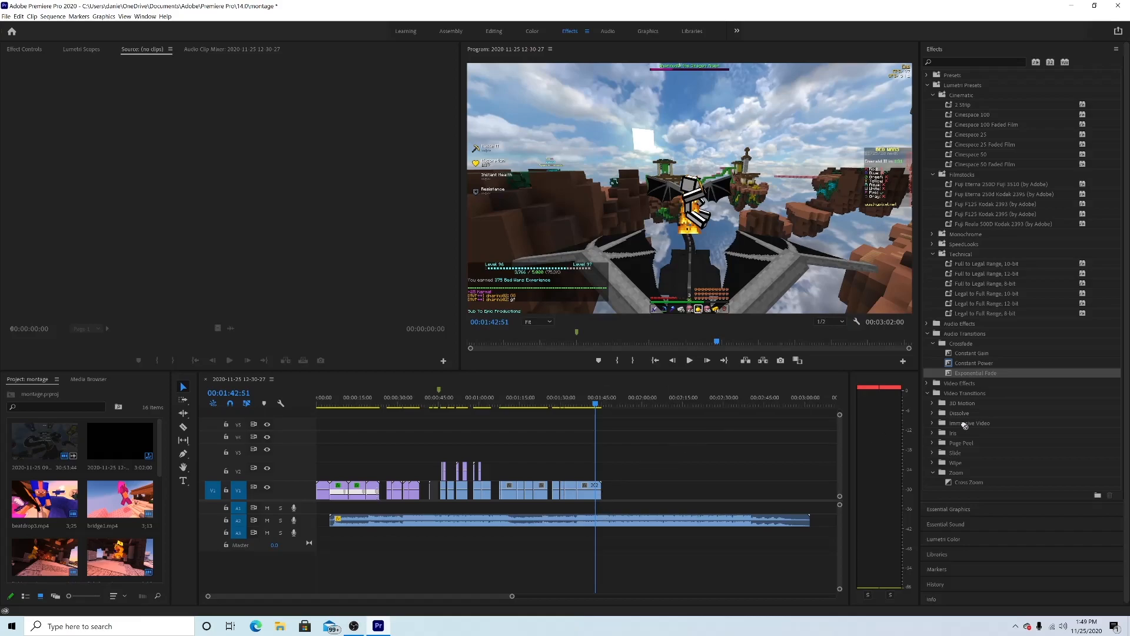
Step: Slice the music on A2 at the end of the last V1 clip and delete the part that follows
key("c")
left_click(603, 520)
key("v")
left_click(630, 522)
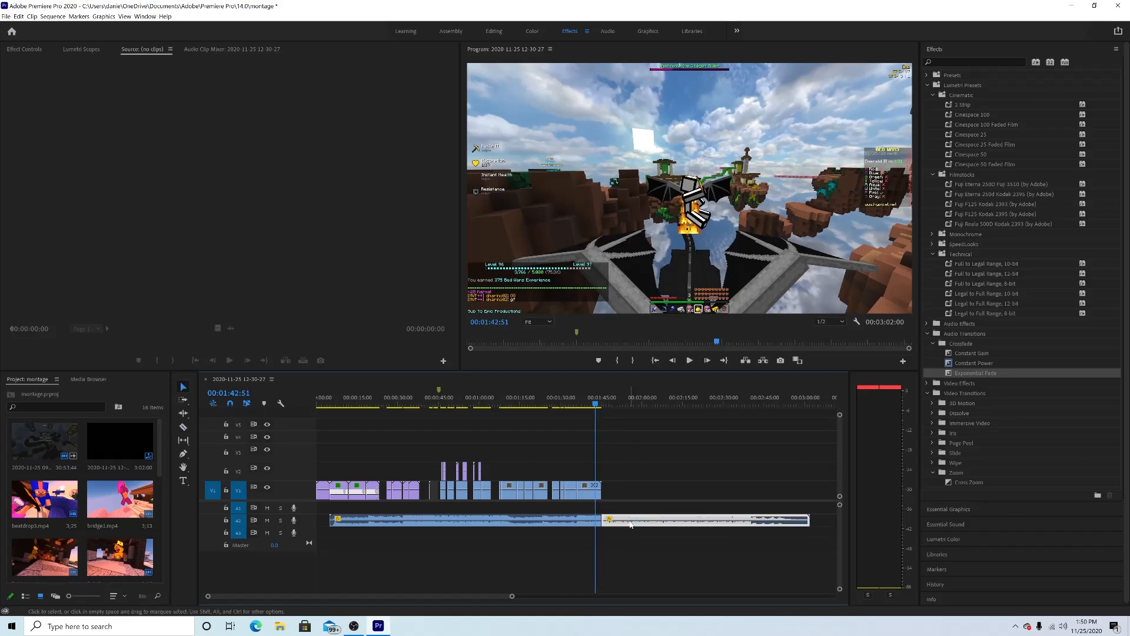
key("Delete")
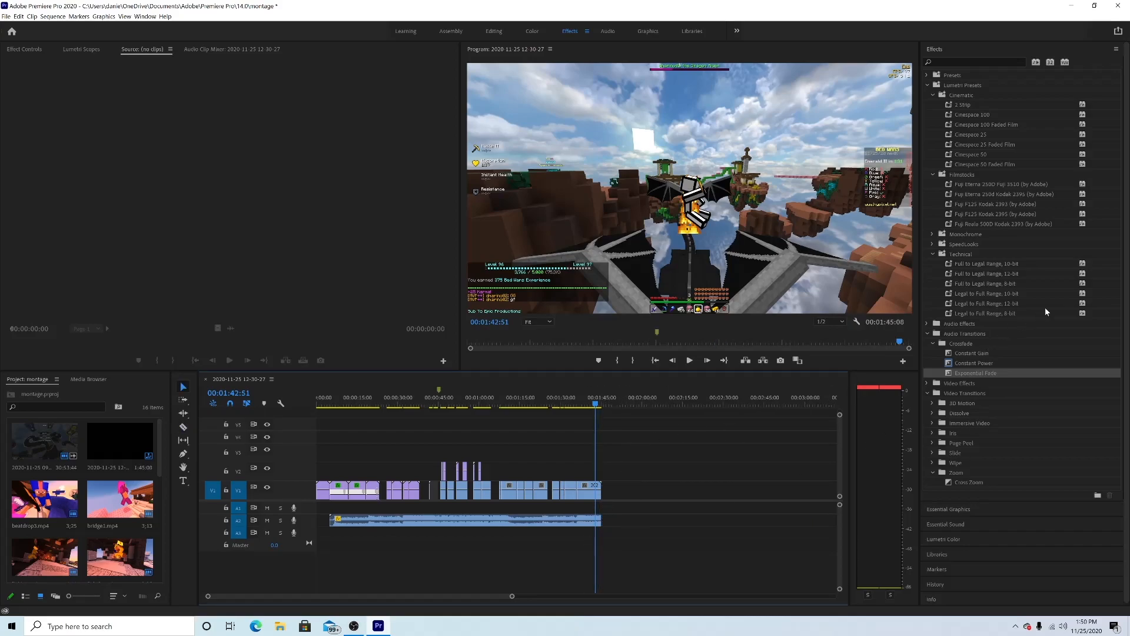
Step: Apply an Exponential Fade to the end of the music, set its duration to 00:00:02:00 and play the ending
left_click_drag(962, 376, 600, 522)
left_click_drag(513, 598, 380, 597)
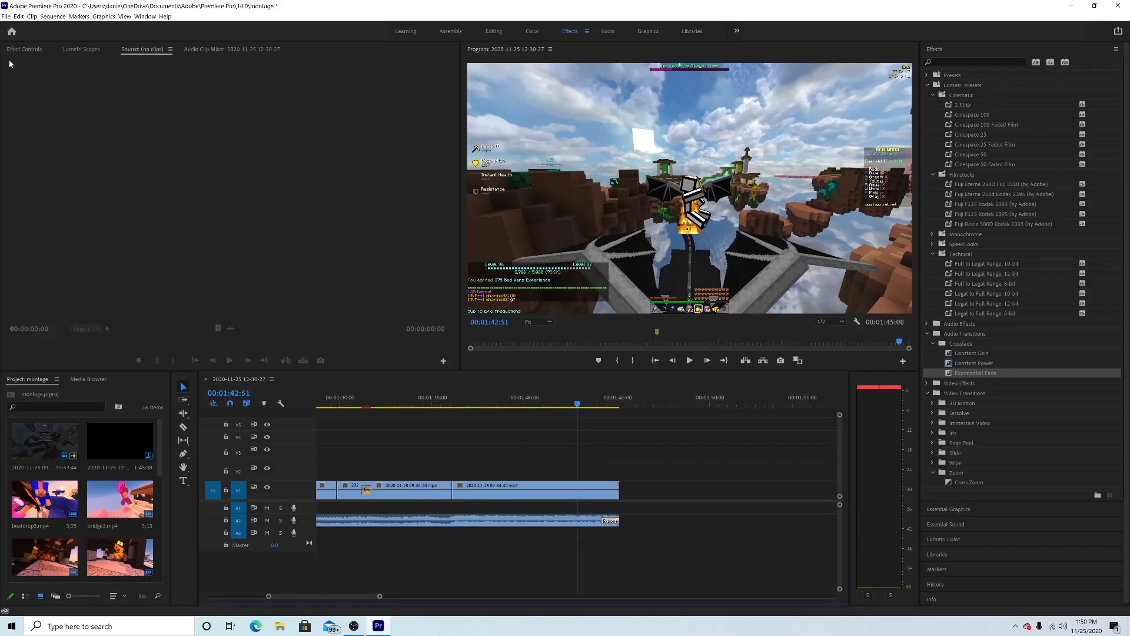
left_click(24, 49)
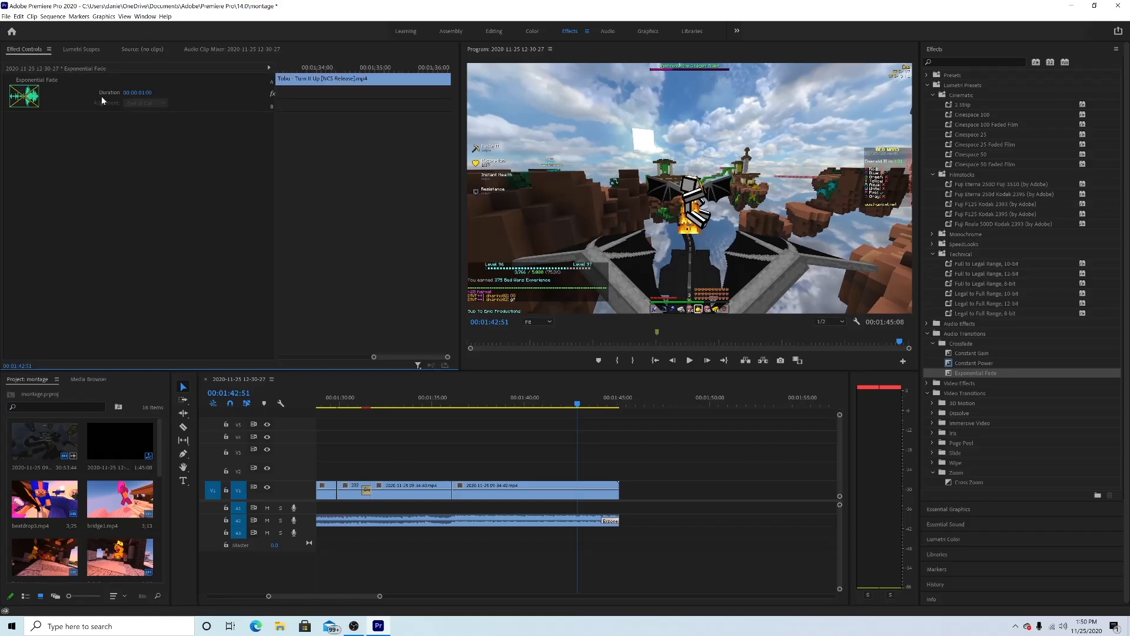
left_click(137, 92)
type("2:0")
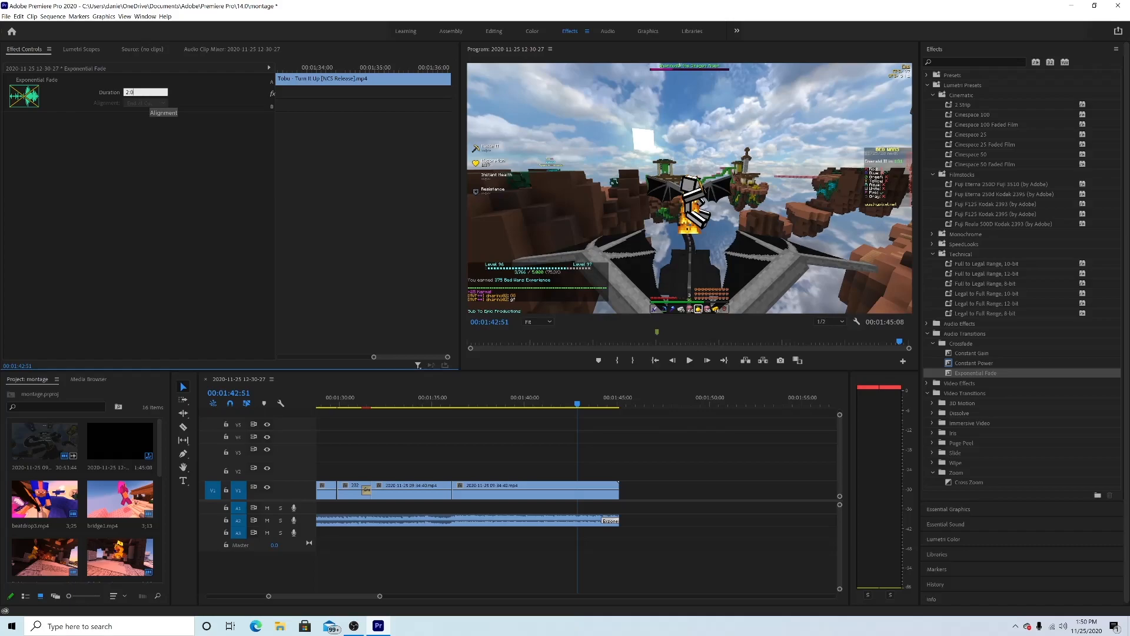
key("Return")
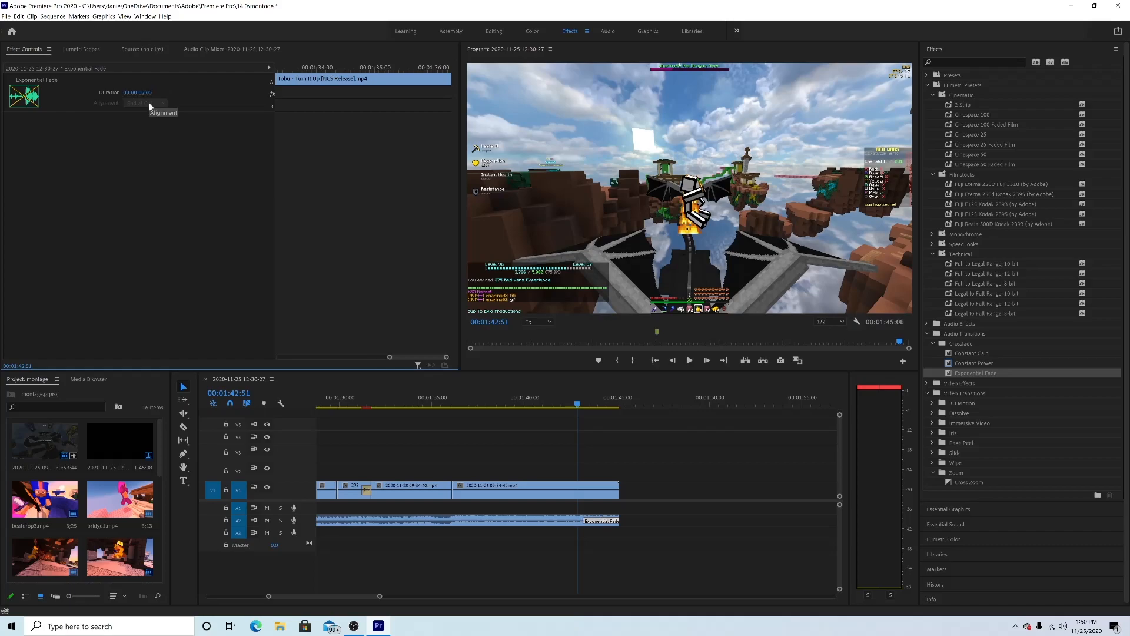
left_click(560, 404)
key("space")
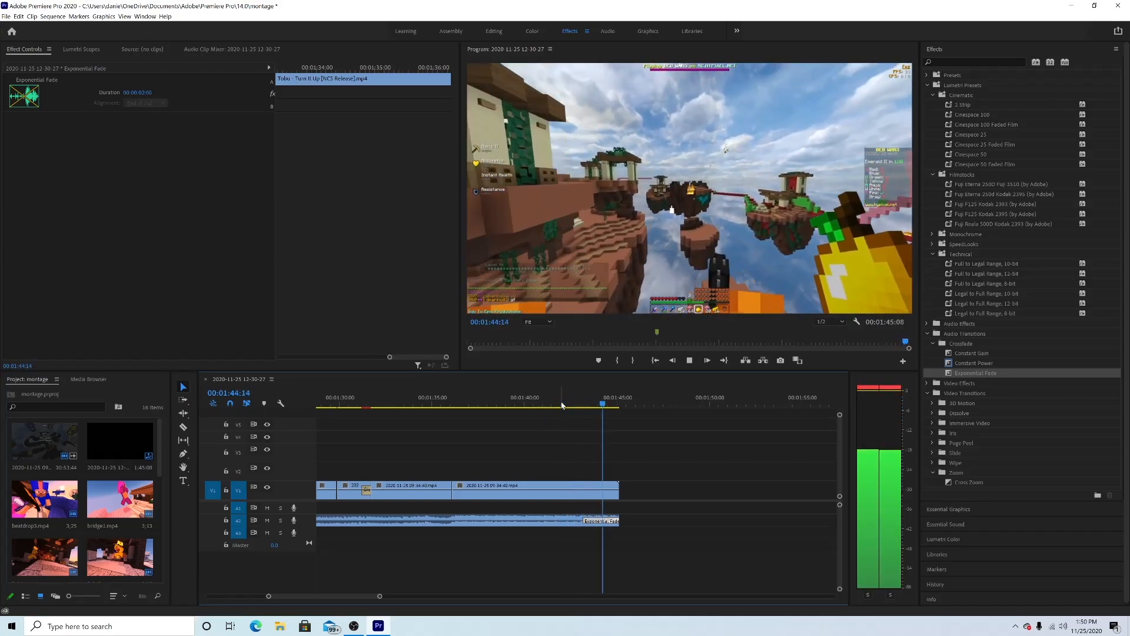
key("space")
Step: Set the Exponential Fade's duration to 00:00:04:00 and play the end of the montage
left_click(137, 92)
left_click(147, 92)
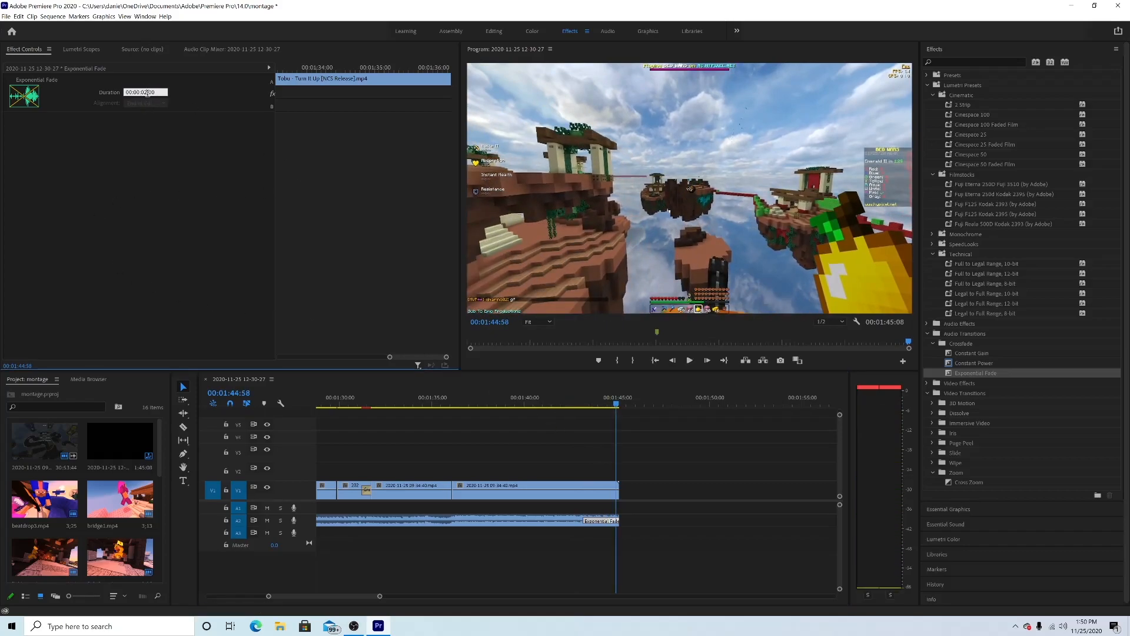
key("BackSpace")
type("4")
key("Return")
left_click(512, 404)
left_click(464, 404)
key("space")
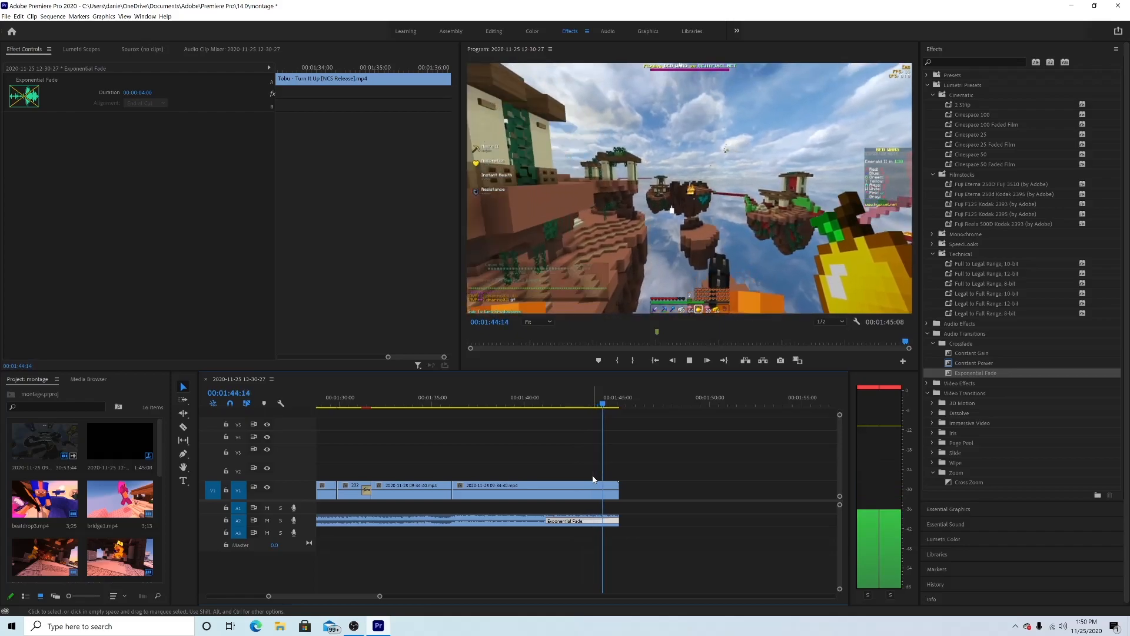
key("space")
Step: Append the Intro Epic Productions clip to V1 at 00:01:45:08, preview it and return the playhead to 00:00:00:00
scroll(67, 516, "down", 5)
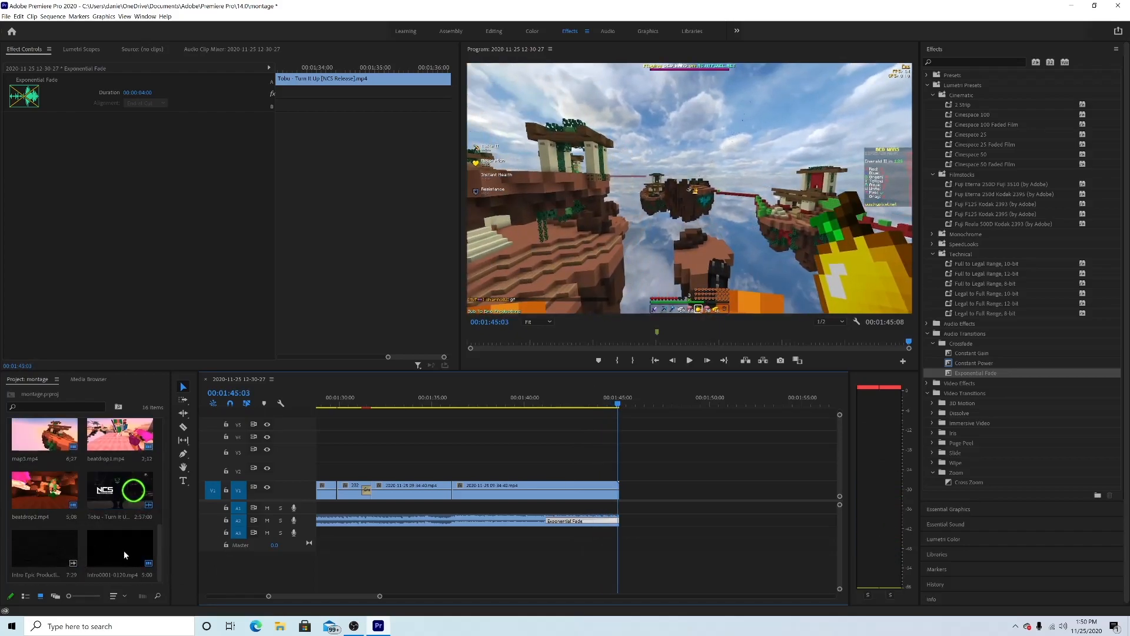
left_click_drag(44, 551, 625, 508)
left_click(622, 402)
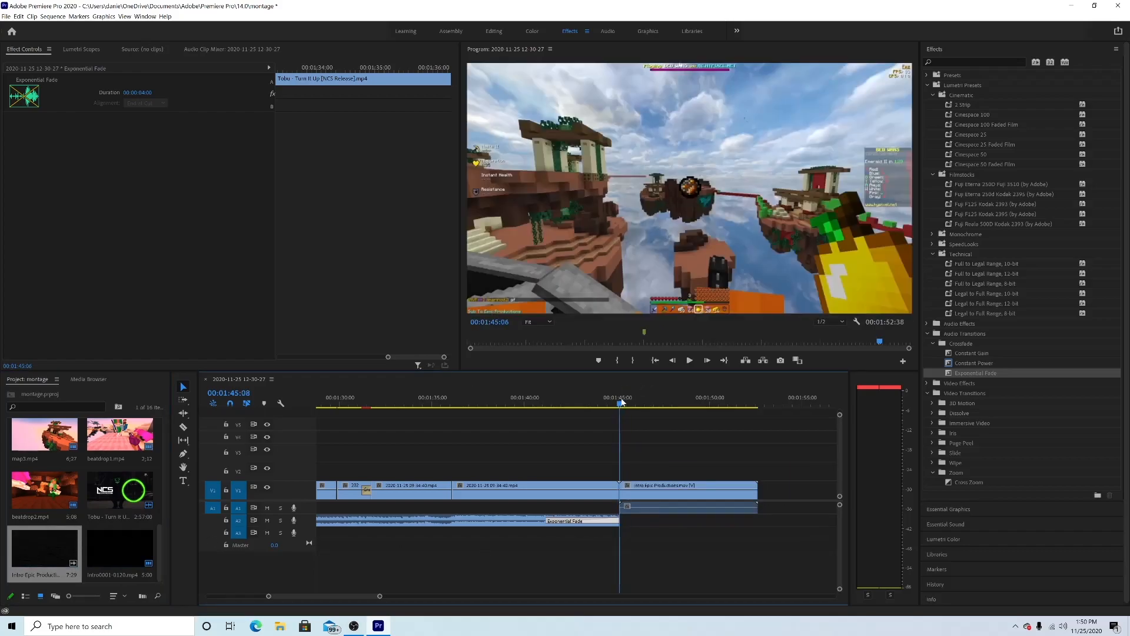
left_click_drag(622, 402, 624, 401)
key("space")
key("space")
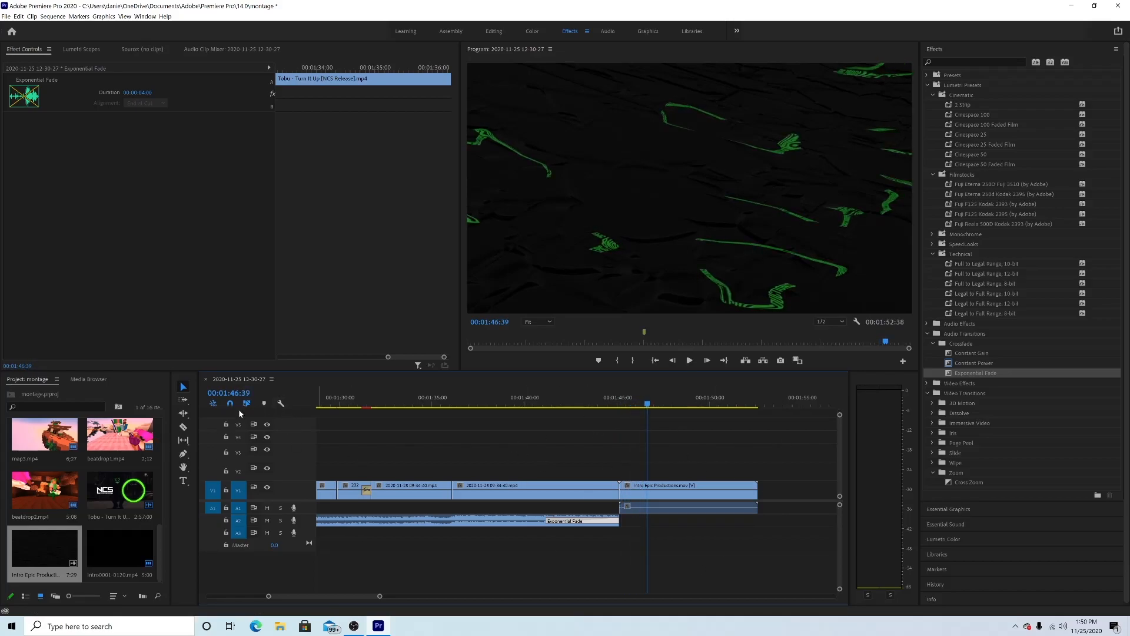
left_click_drag(380, 596, 593, 596)
left_click_drag(375, 404, 318, 404)
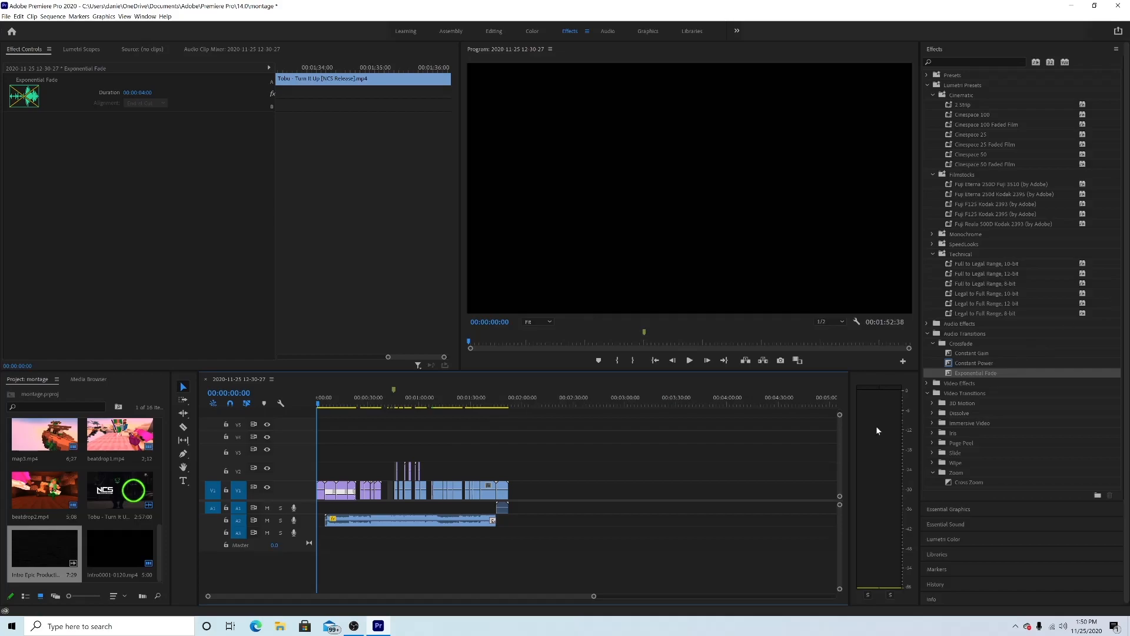
Step: Collapse the expanded transition and Lumetri preset folders in the effects list and deselect everything in the timeline
left_click(928, 393)
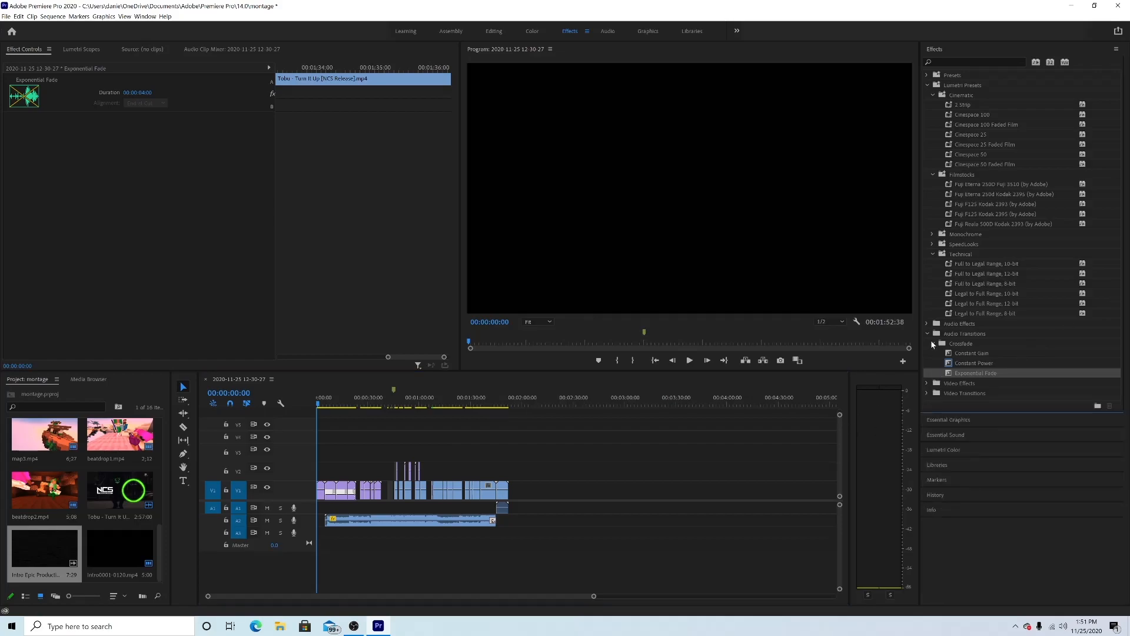
left_click(928, 333)
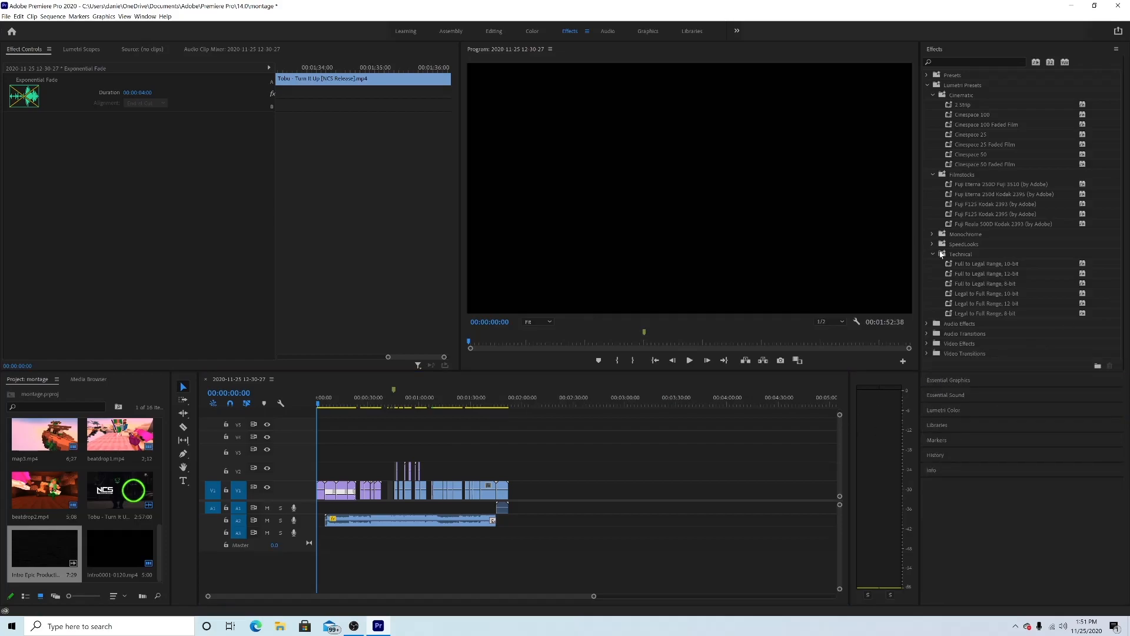
left_click(933, 254)
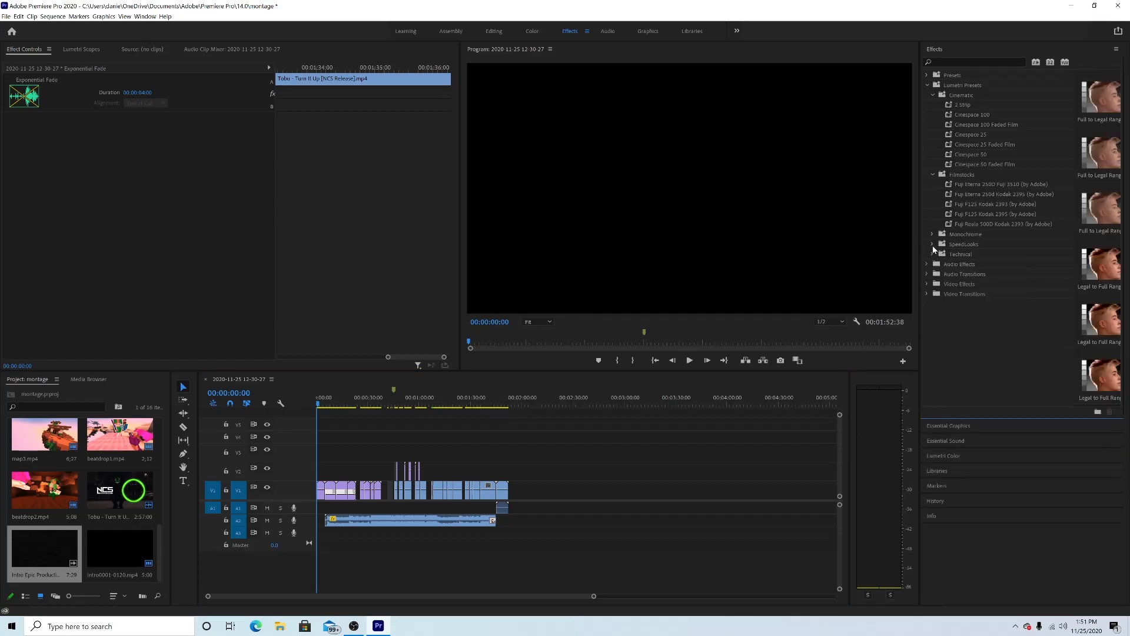
left_click(934, 175)
left_click(933, 95)
left_click(928, 85)
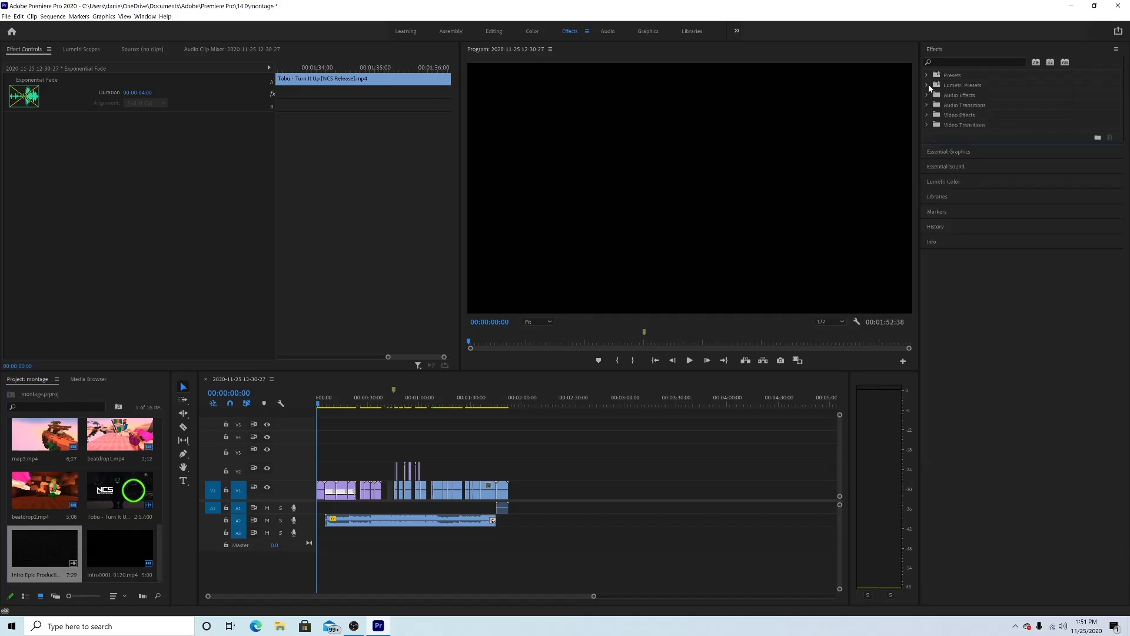
left_click(557, 465)
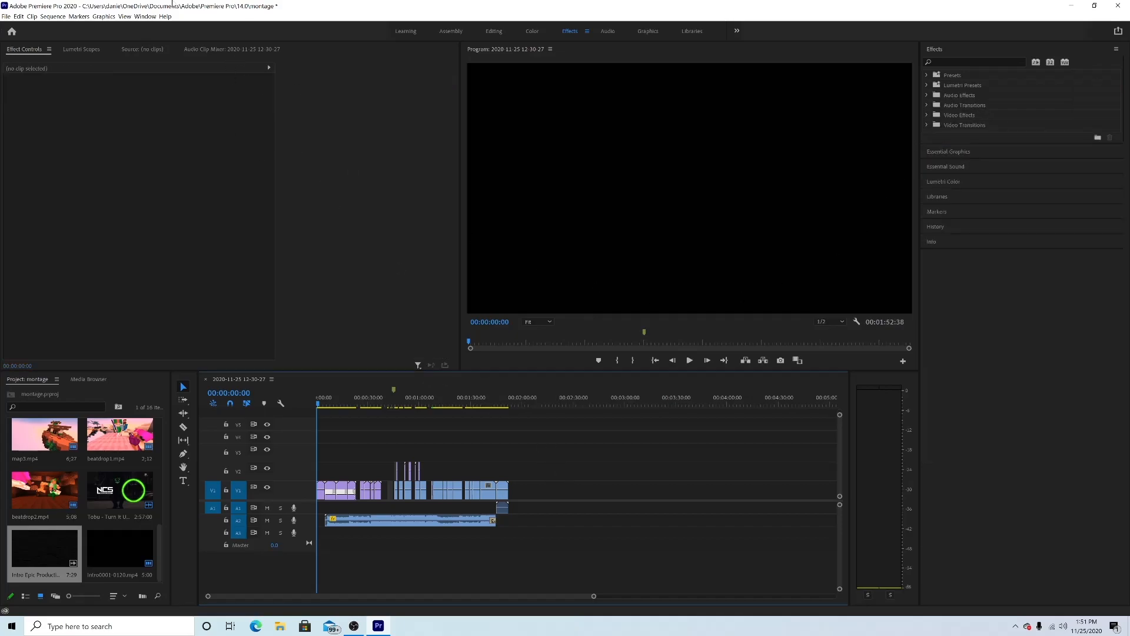
Step: Check the timebase in the sequence settings and keep it at 60.00 frames/second
left_click(53, 16)
left_click(54, 26)
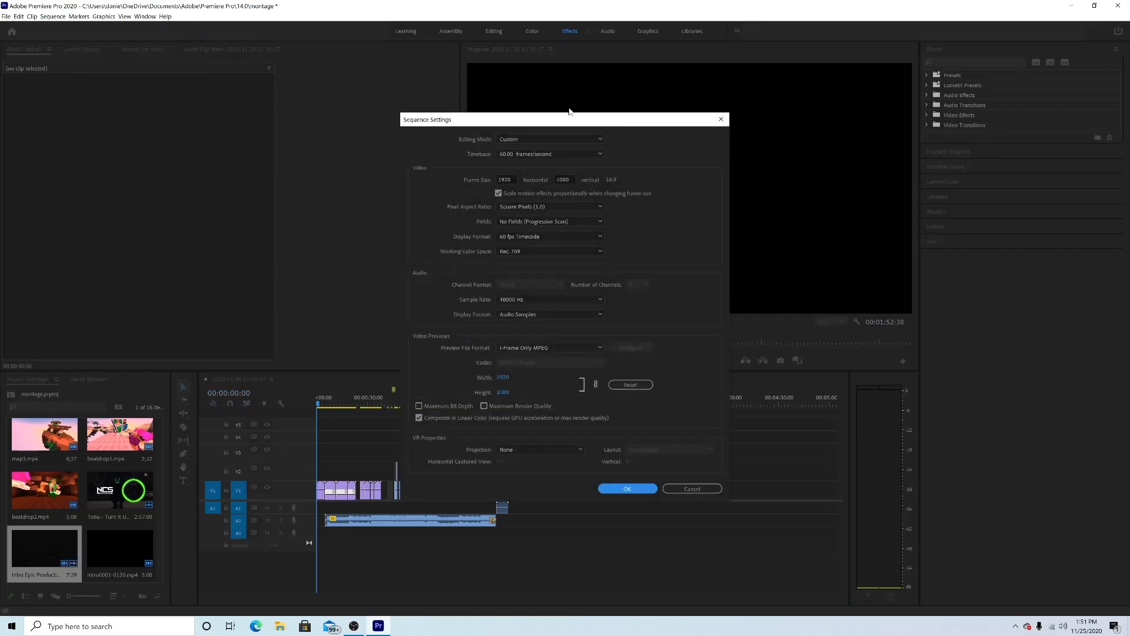
left_click(537, 155)
left_click(556, 436)
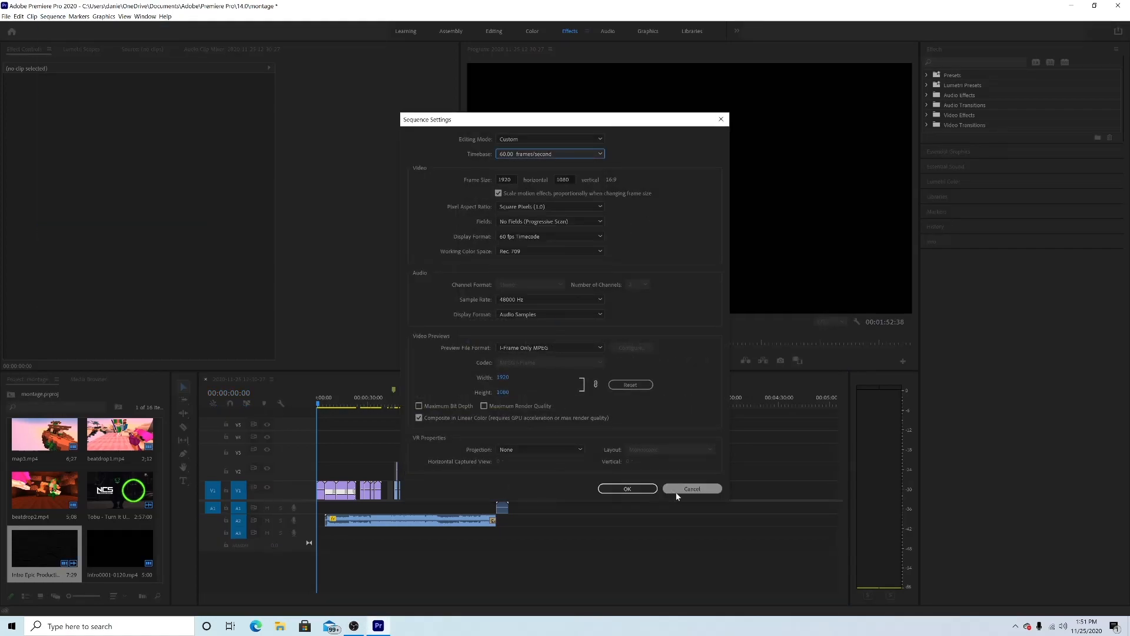
left_click(628, 488)
Step: Render the sequence's effects from In to Out, and render and replace the music clip on A2
left_click(54, 17)
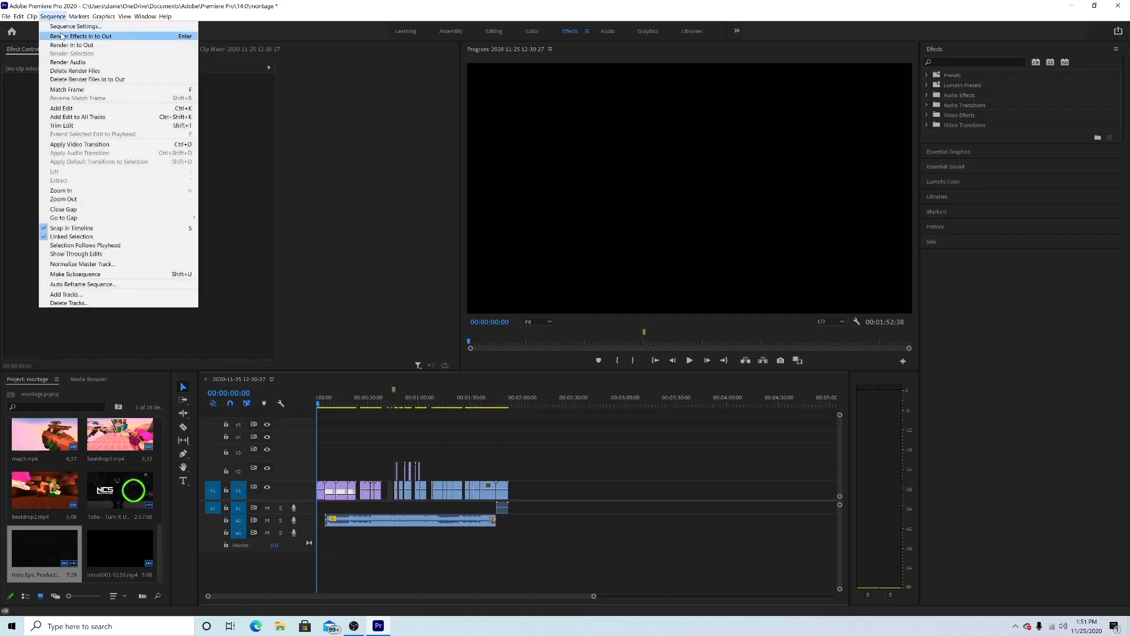
left_click(63, 36)
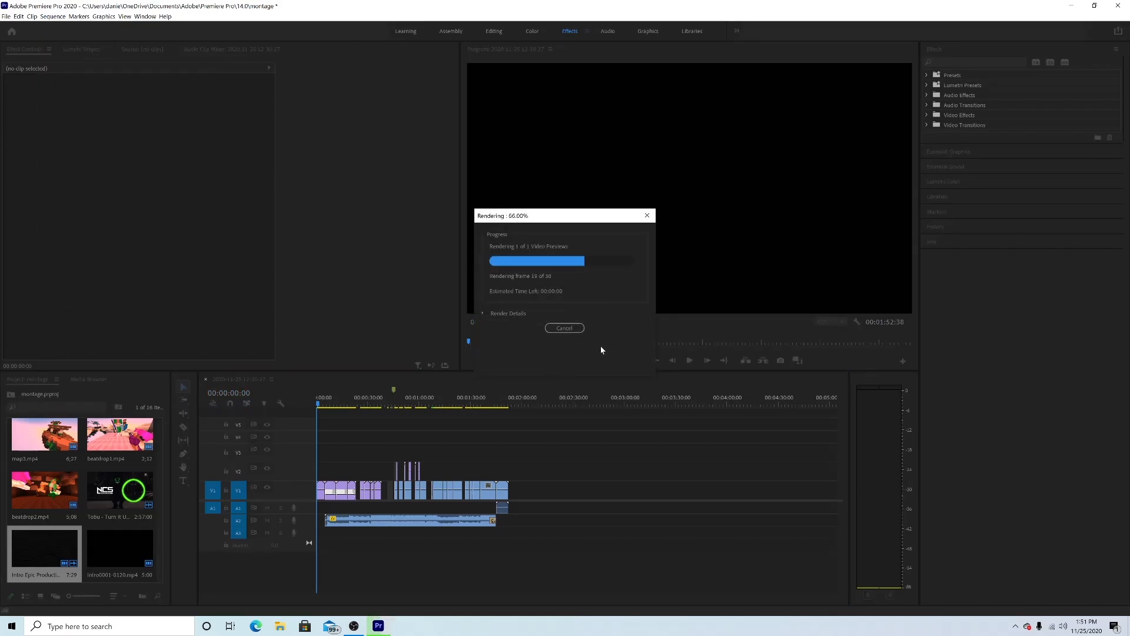
right_click(413, 521)
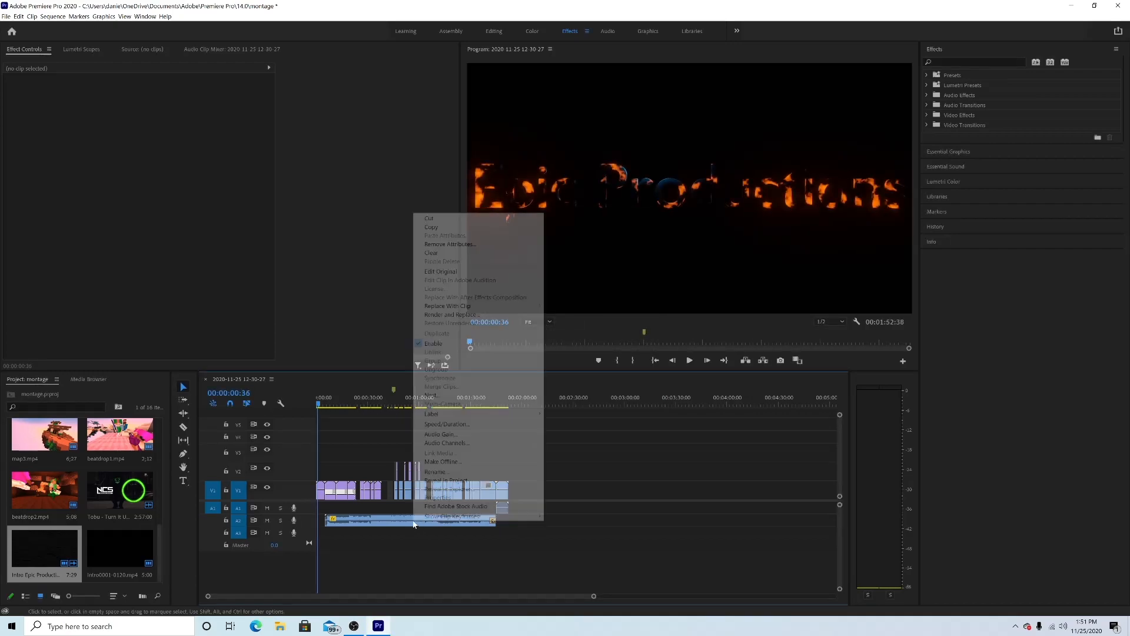
left_click(459, 316)
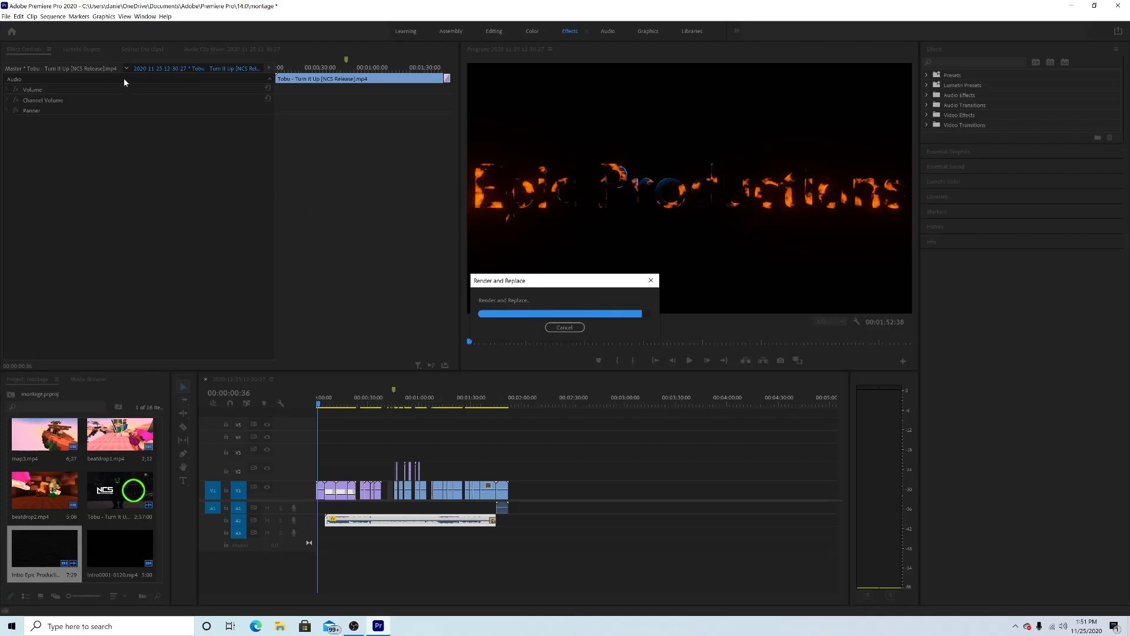
Step: Render the entire sequence from In to Out and return the playhead to 00:00:00:00
left_click(53, 16)
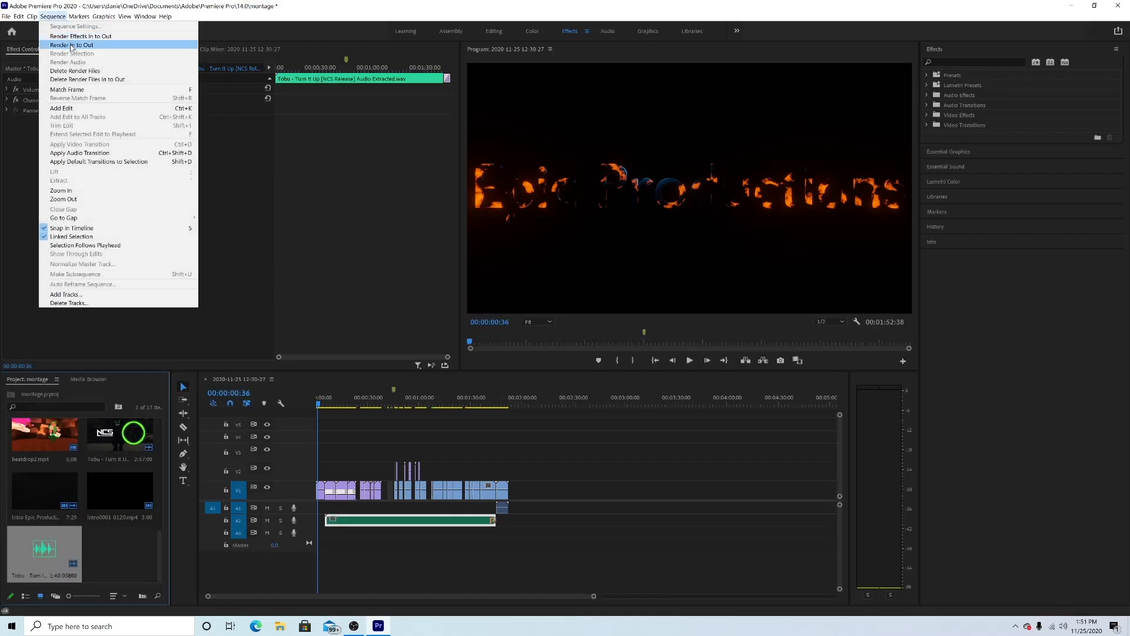
left_click(65, 45)
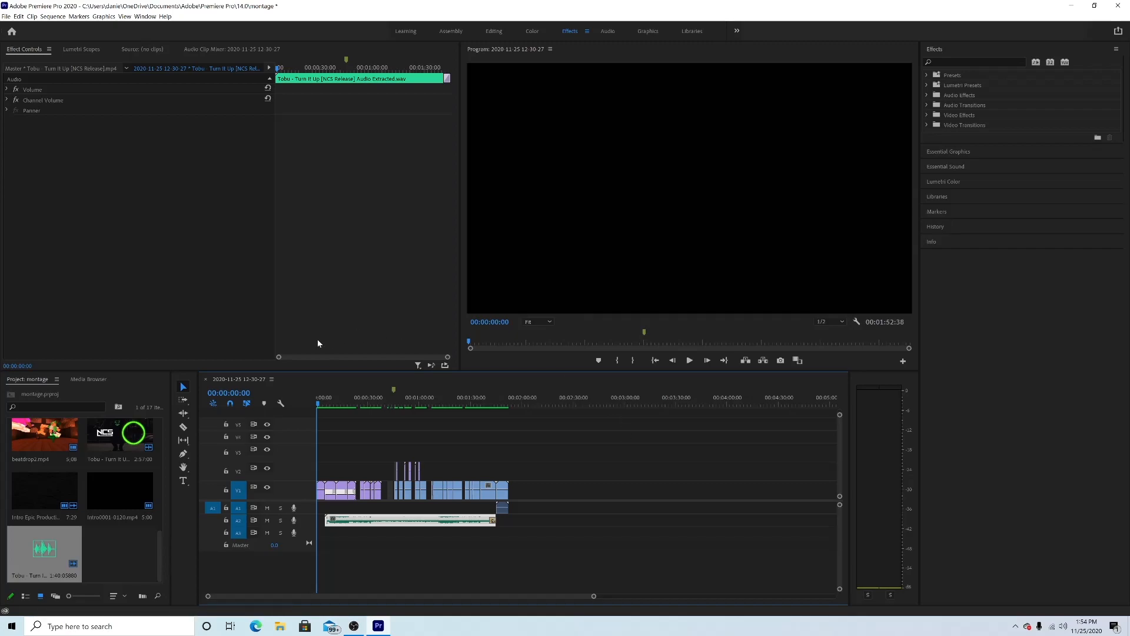
left_click(323, 404)
left_click_drag(324, 405, 263, 405)
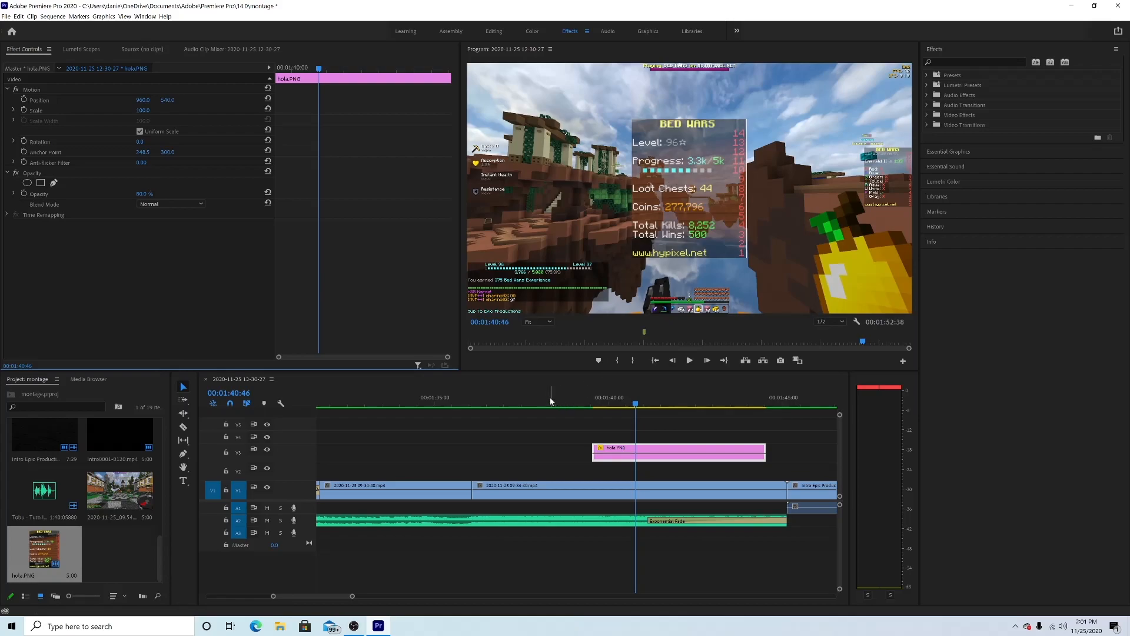
Step: Play the montage ending to review the hola.PNG stats overlay on V3
left_click(551, 401)
key("space")
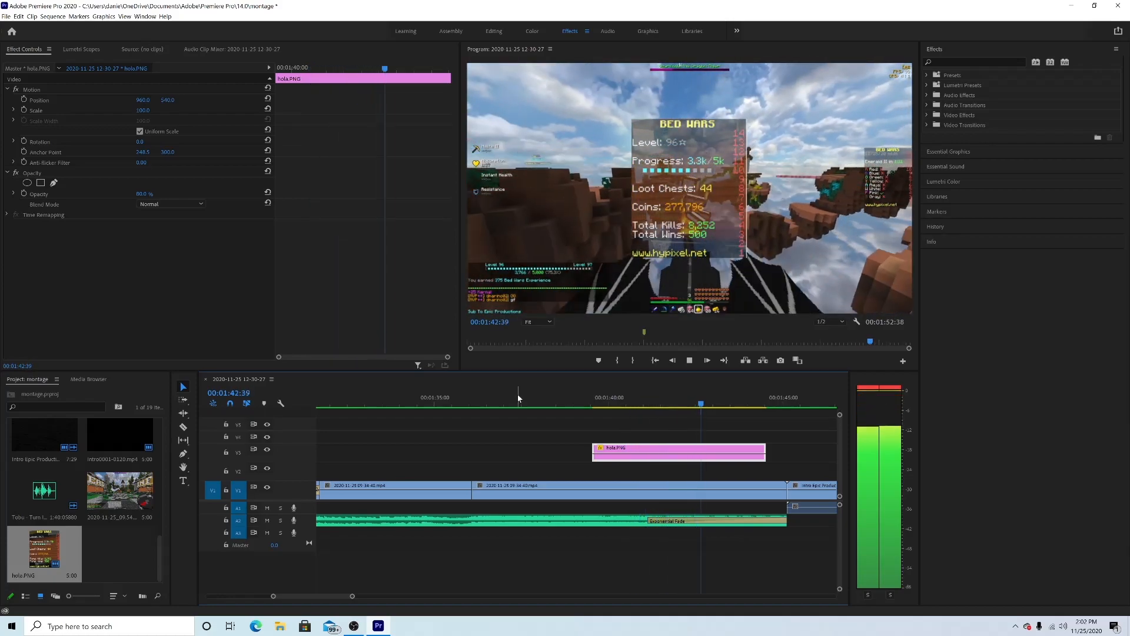
key("space")
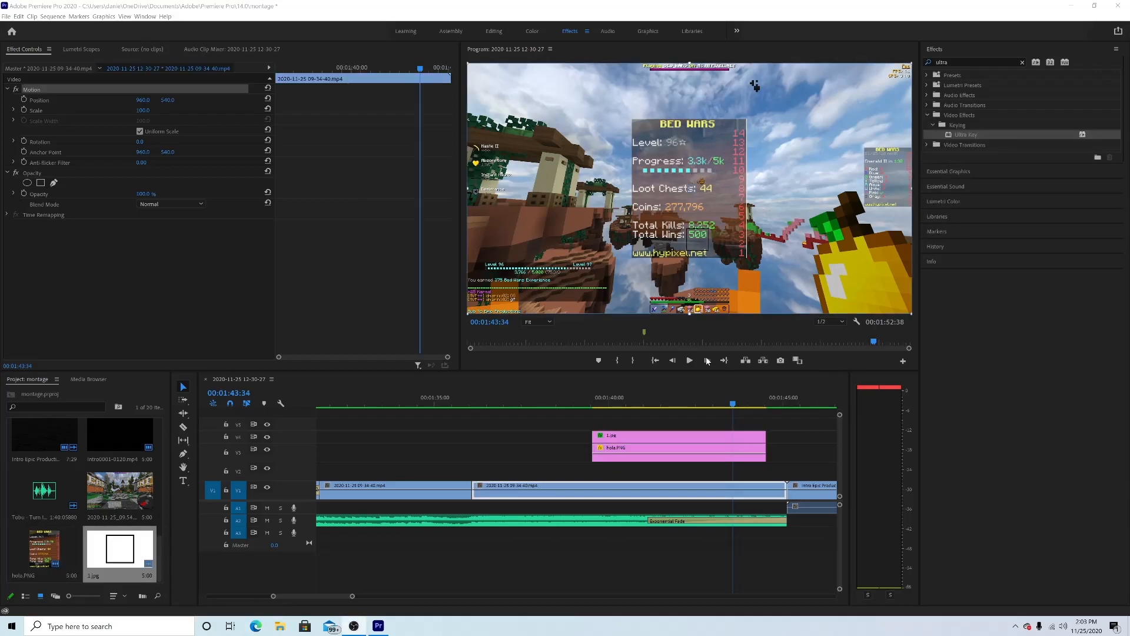
Step: Clear the effects search and scale the 1.jpg square on V4 down slightly around the Total Wins number
left_click(585, 296)
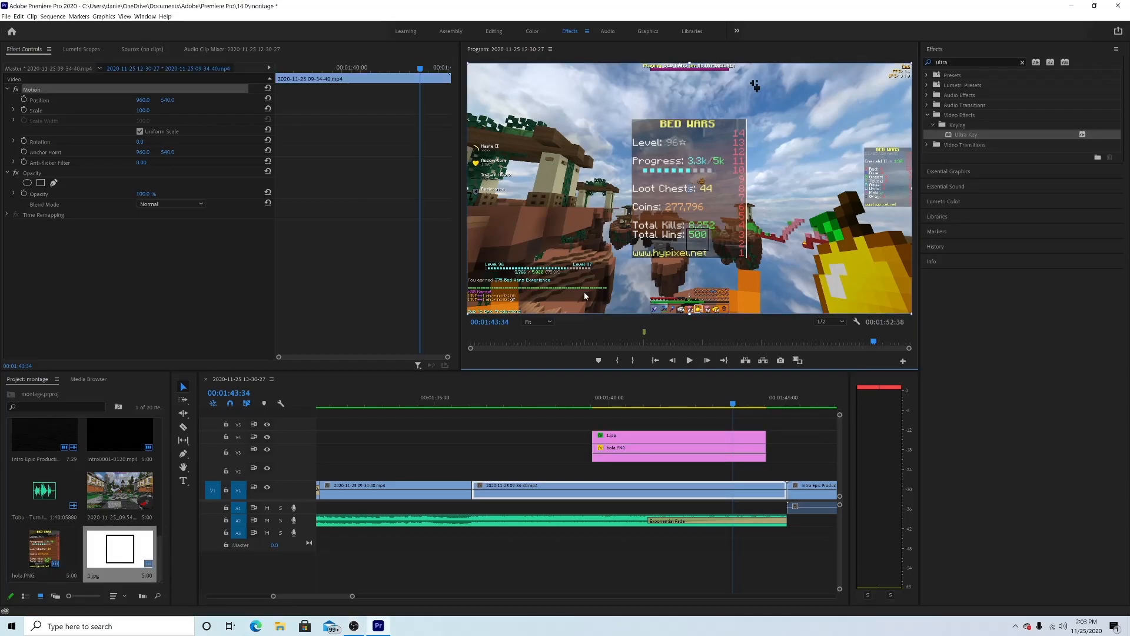
left_click(651, 436)
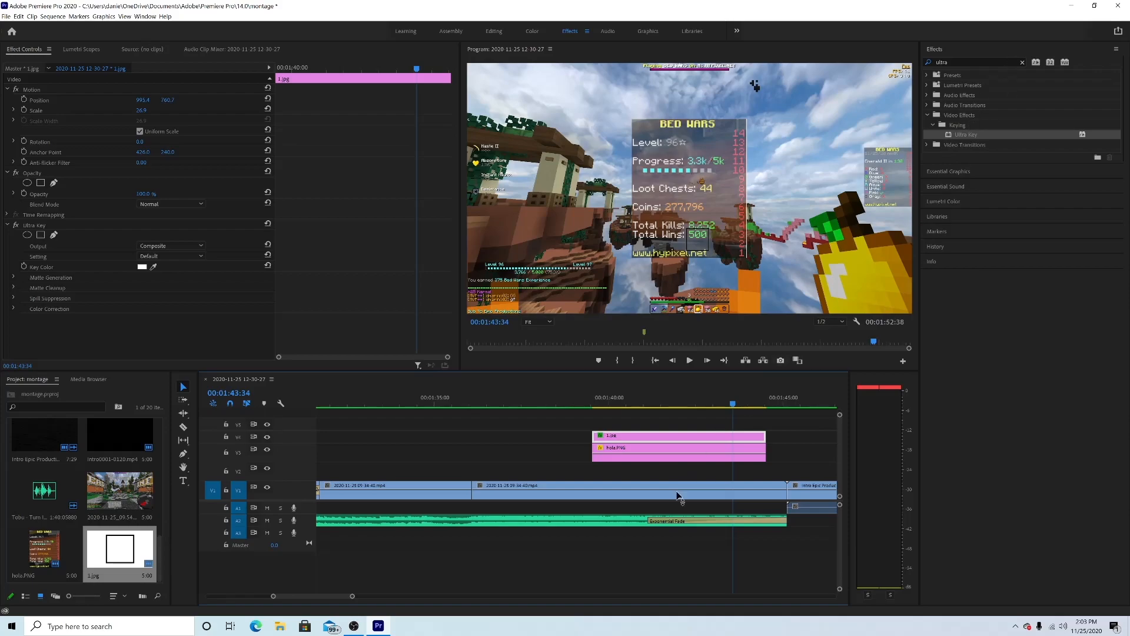
left_click(1021, 62)
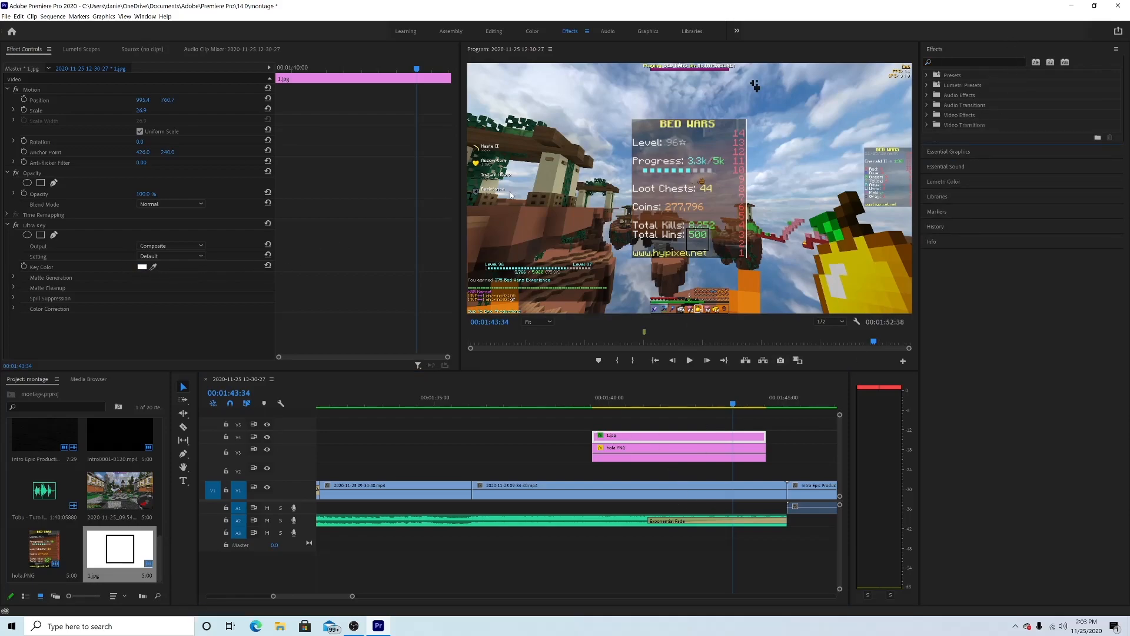
left_click(34, 111)
left_click_drag(725, 253, 723, 254)
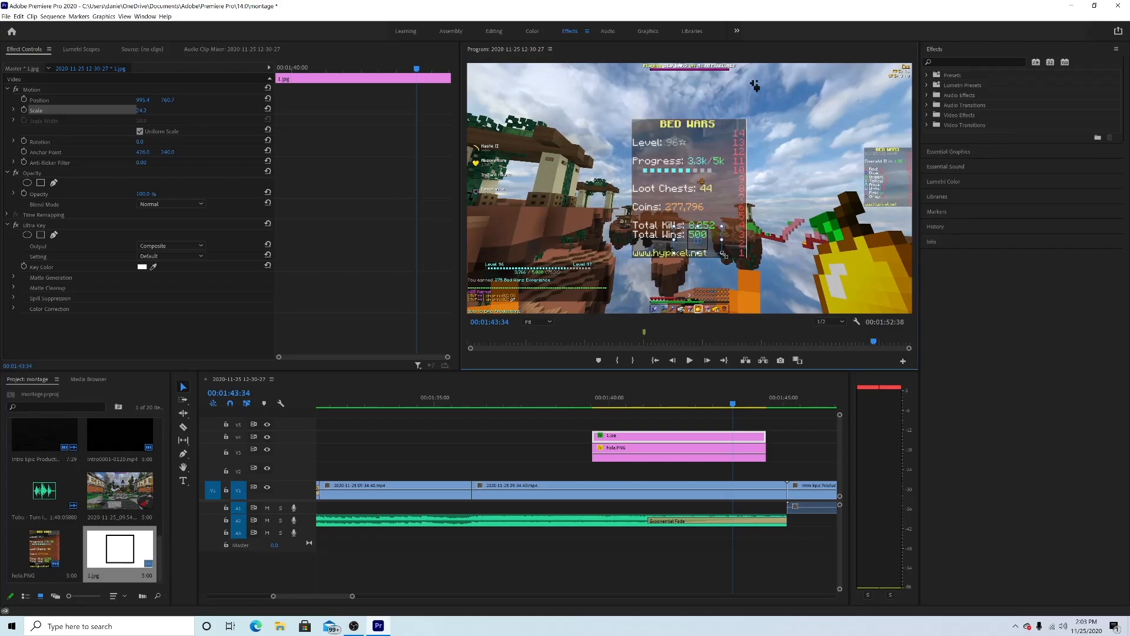
left_click(773, 284)
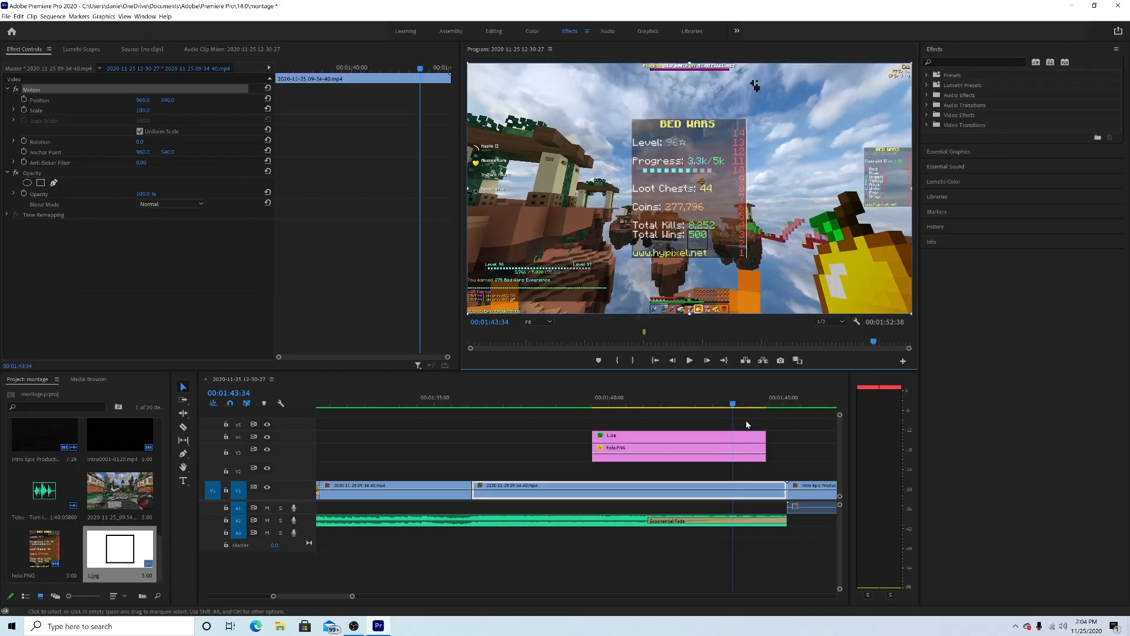
Step: Play the ending from 00:01:34:20 into the outro clip, and return the playhead to 00:00:00:00
left_click_drag(627, 403, 416, 406)
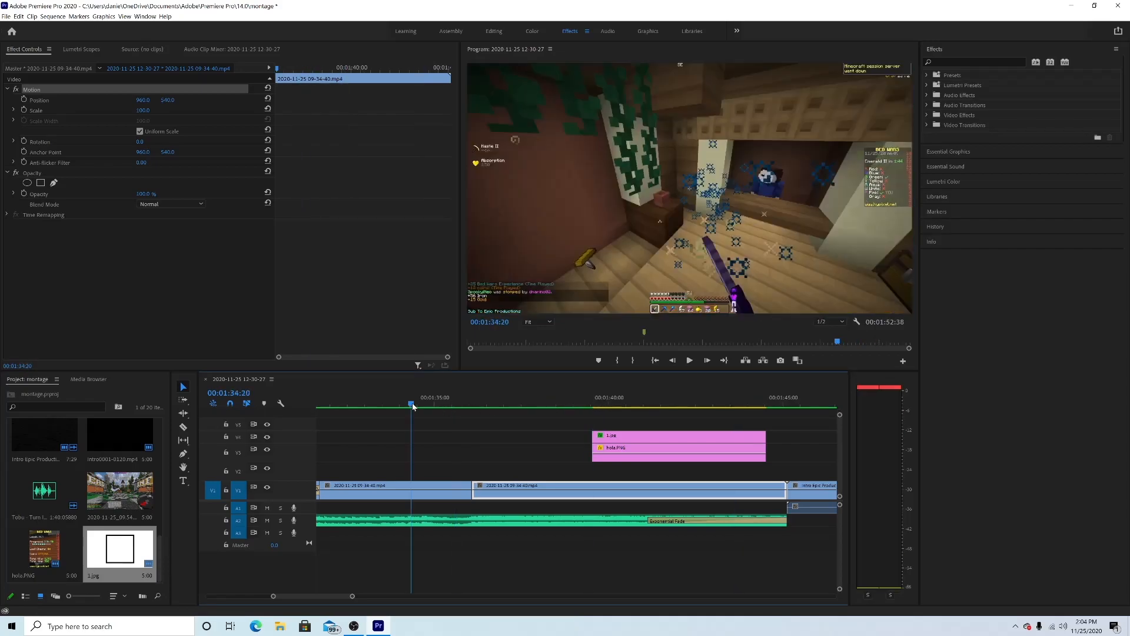
key("space")
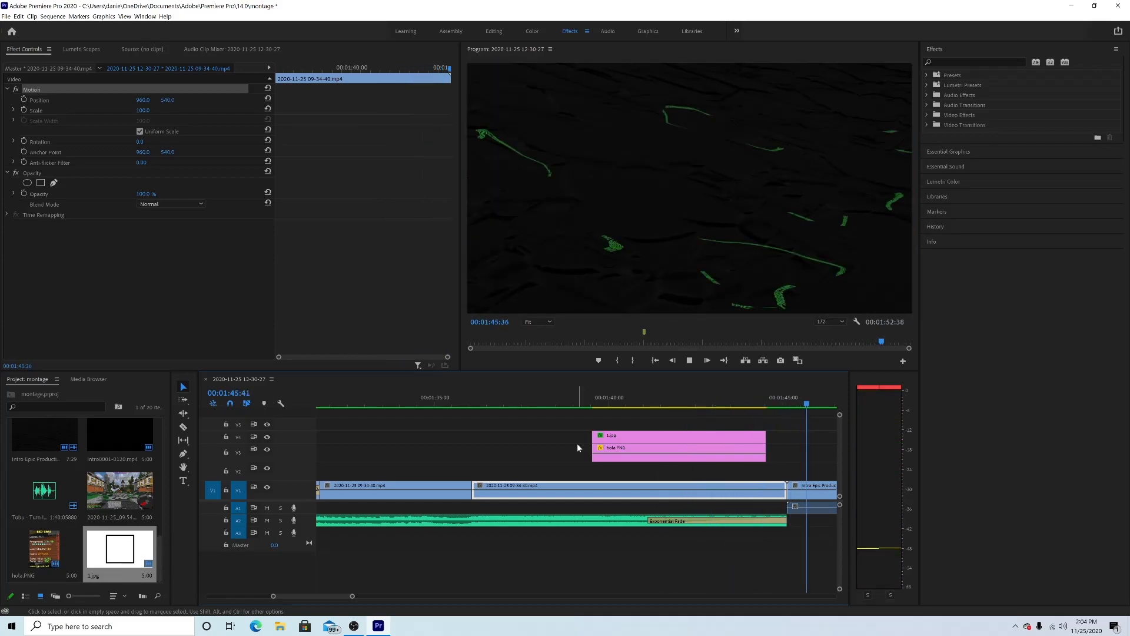
key("space")
left_click_drag(360, 597, 504, 596)
left_click_drag(343, 402, 62, 383)
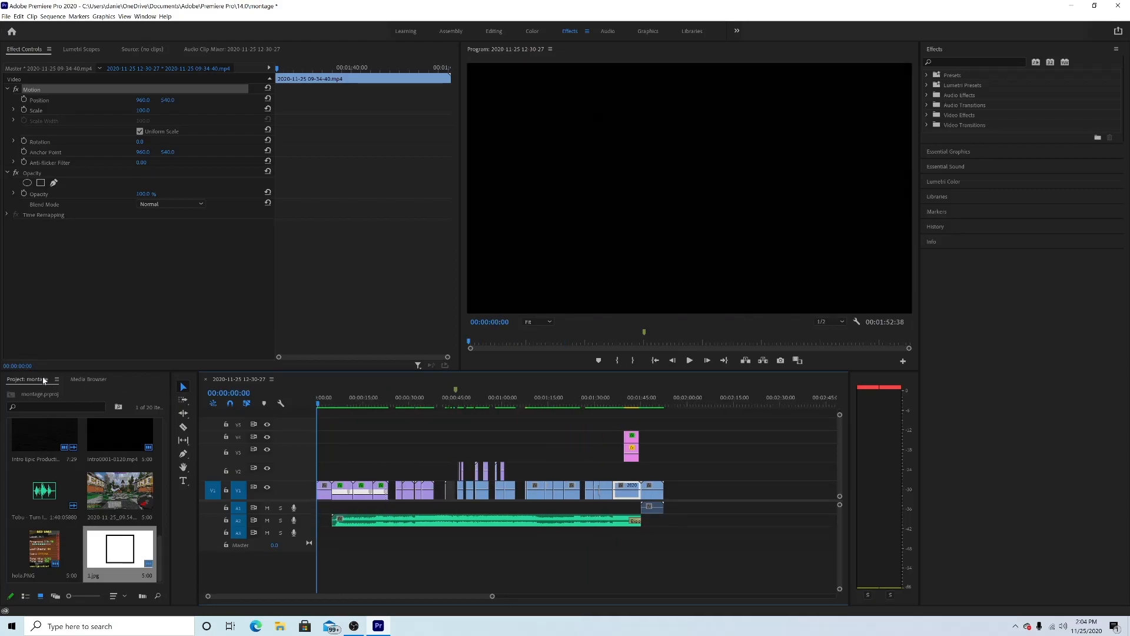
Step: Select the V1 gameplay clip at 00:00:48:34 and start Scale keyframing there at 100
left_click_drag(325, 400, 335, 402)
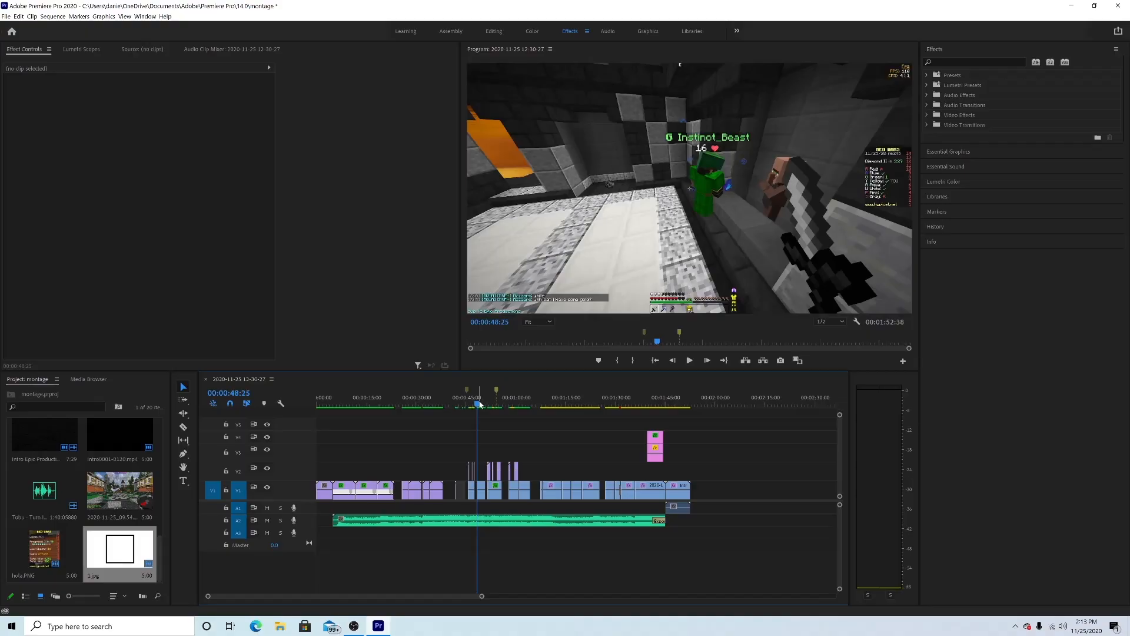
left_click_drag(478, 405, 476, 405)
left_click(481, 489)
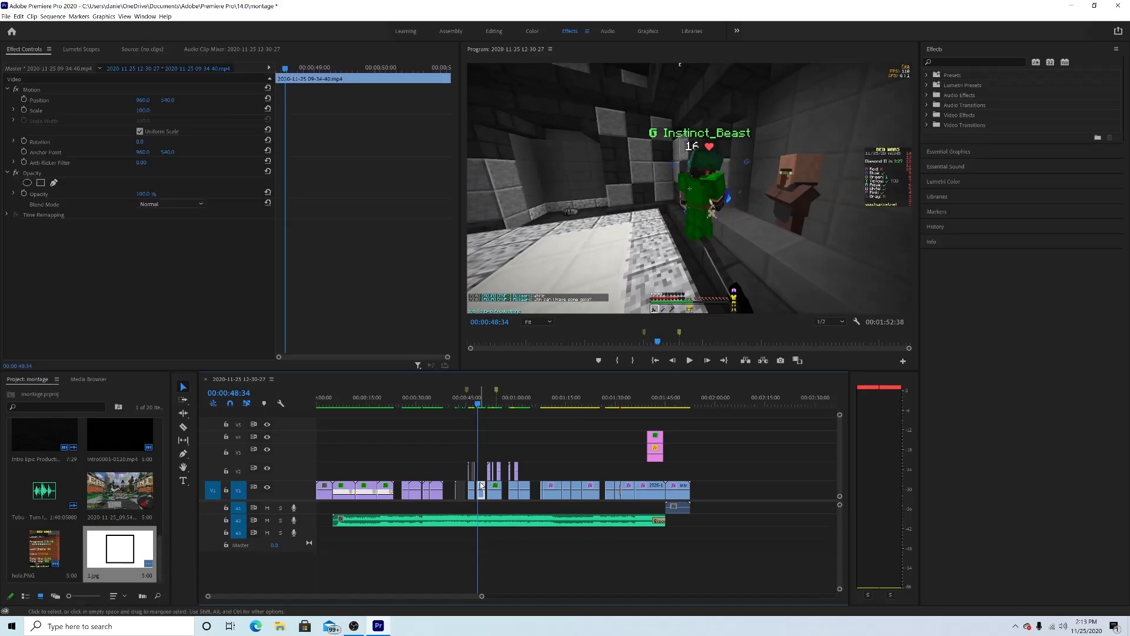
right_click(335, 112)
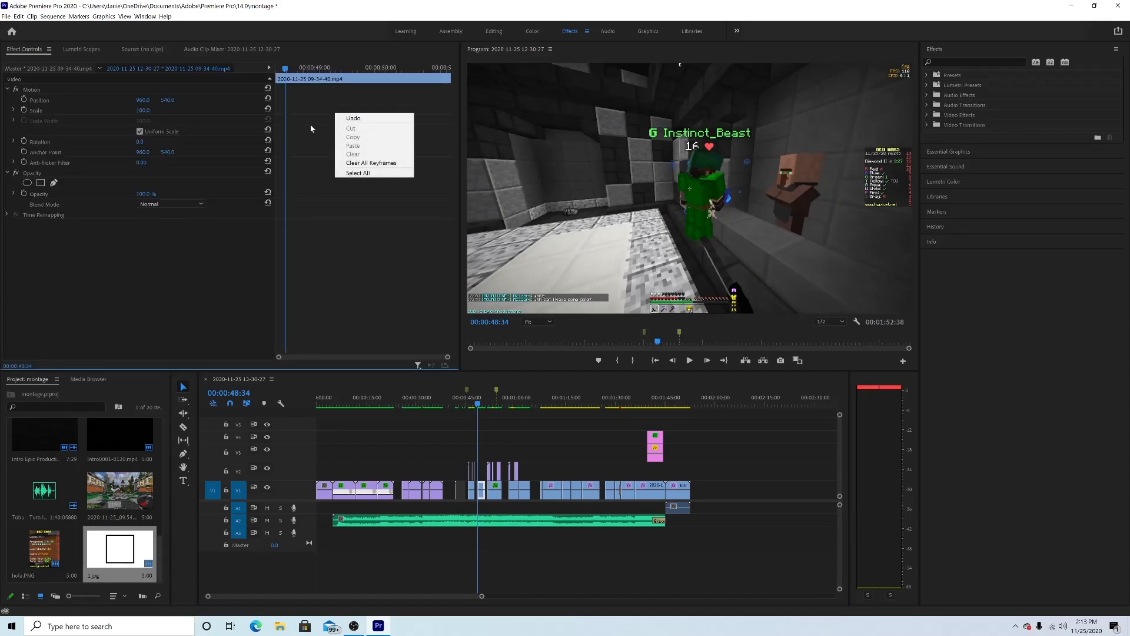
left_click(206, 97)
left_click(146, 111)
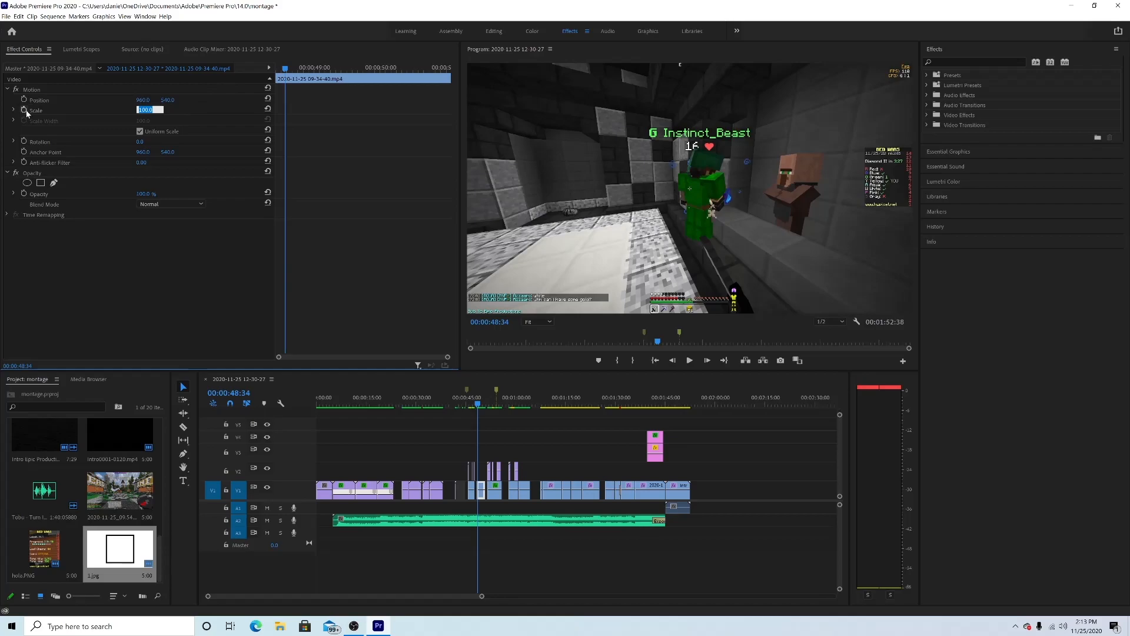
left_click(24, 110)
Step: Add a Scale keyframe of 120 two frames later and one of 100 another two frames on
key("Right")
key("Right")
left_click(144, 110)
type("120")
key("Right")
key("Right")
left_click(150, 111)
type("100")
key("Return")
Step: Copy the Scale pulse keyframes and paste them about five frames after the last one
left_click_drag(310, 120, 276, 106)
right_click(288, 110)
left_click(297, 133)
key("Right")
key("Right")
key("Right")
key("Right")
key("Right")
key("ctrl+v")
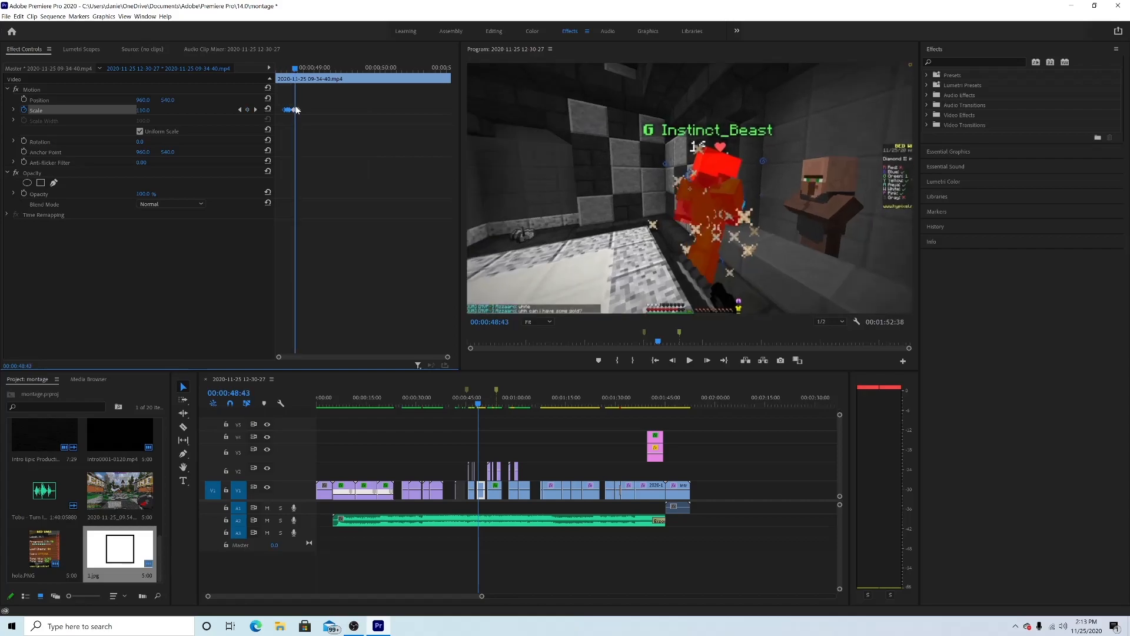
Step: Paste the Scale pulse twice more, at about 00:00:48:53 and 00:00:49:05
key("Right")
key("Right")
key("Right")
key("Right")
key("Right")
key("Right")
key("Right")
key("Right")
key("Right")
key("Right")
key("ctrl+v")
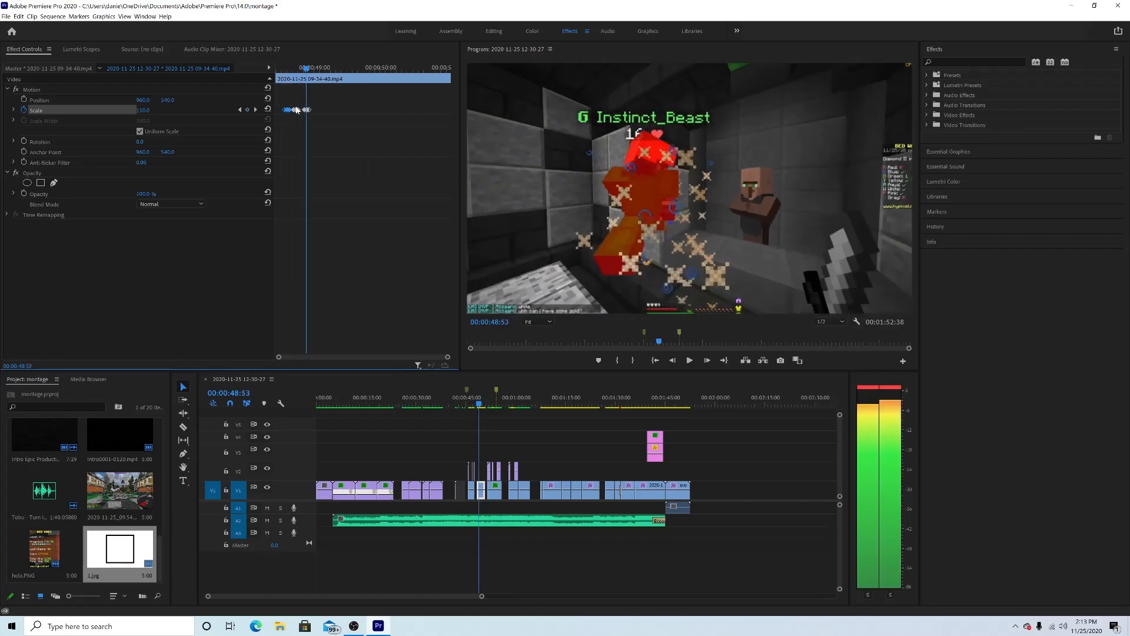
key("Right")
key("Right")
key("Right")
key("Right")
key("Right")
key("Right")
key("Right")
key("Right")
key("Right")
key("Right")
key("Right")
key("Right")
key("ctrl+v")
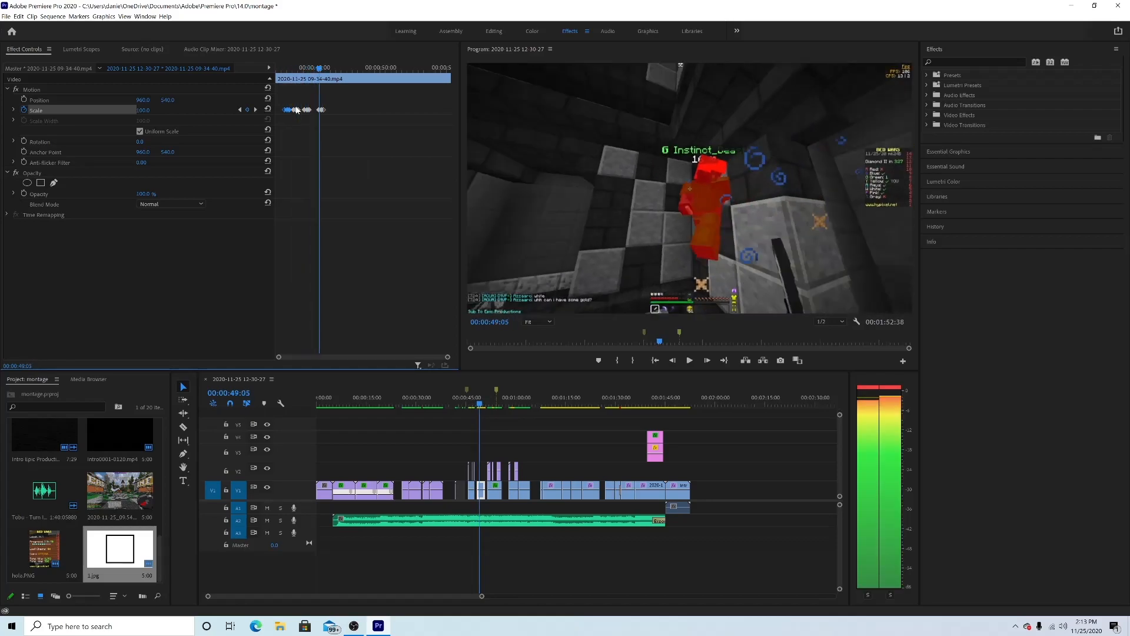
Step: Paste the Scale pulse repeatedly at spaced points through the rest of the V1 clip
left_click(315, 68)
key("ctrl+v")
left_click_drag(317, 69, 400, 67)
key("ctrl+v")
key("ctrl+v")
key("ctrl+v")
key("ctrl+v")
key("ctrl+v")
key("ctrl+v")
key("ctrl+v")
Step: Play the clip from its start to check the repeated Scale pulses
left_click_drag(318, 67, 278, 68)
key("space")
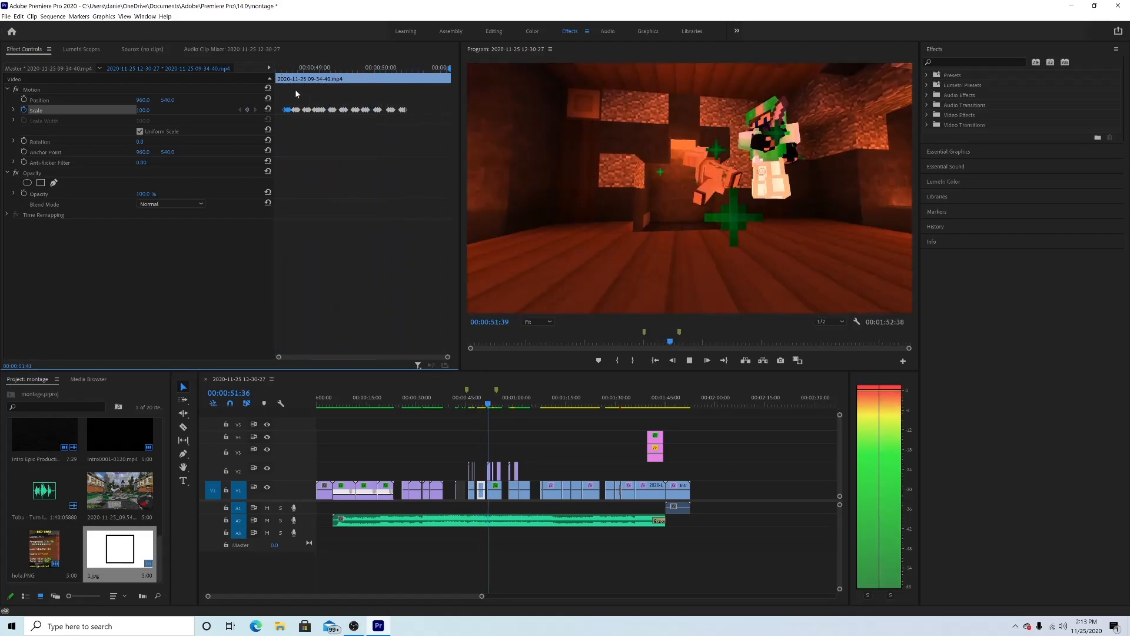
key("space")
mouse_move(422, 70)
left_mouse_down()
mouse_move(413, 76)
mouse_move(429, 82)
left_mouse_up()
key("c")
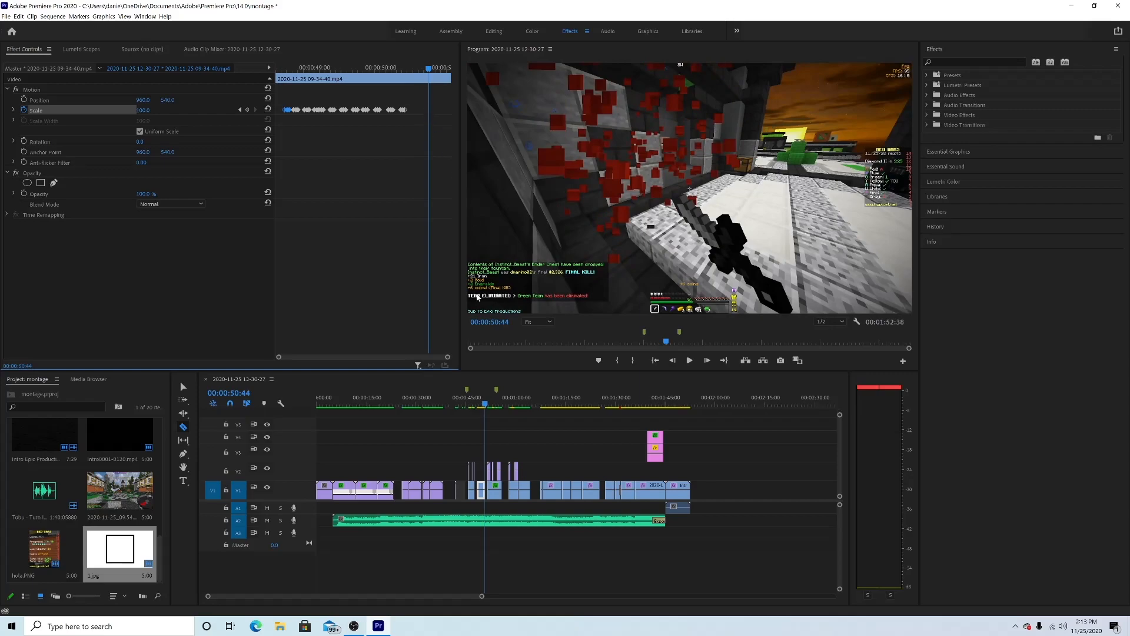
key("x")
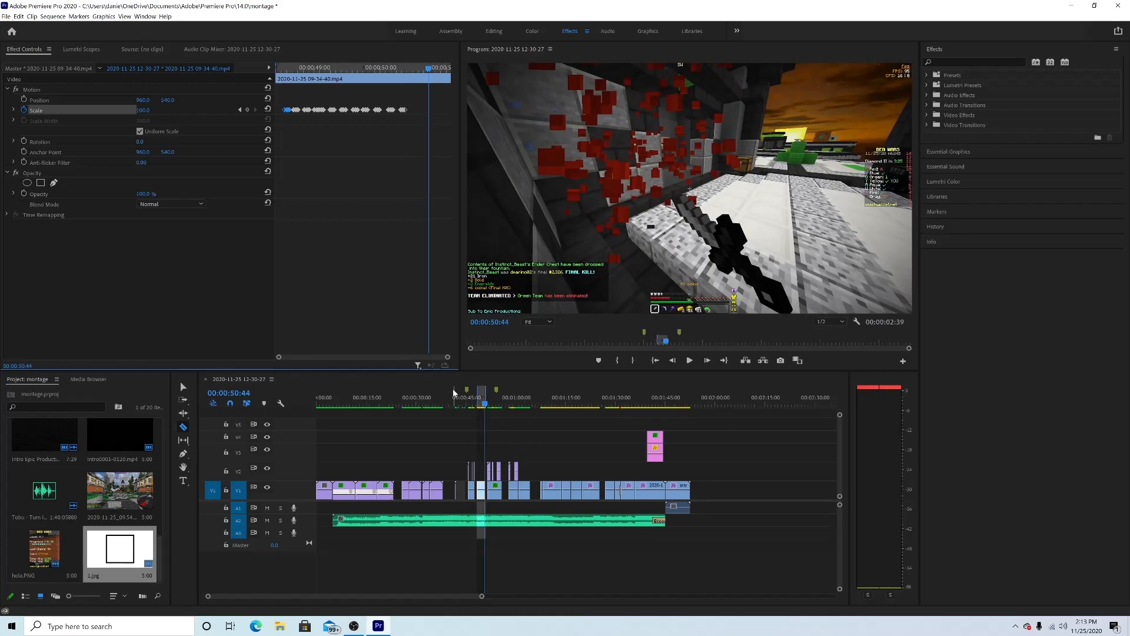
right_click(481, 396)
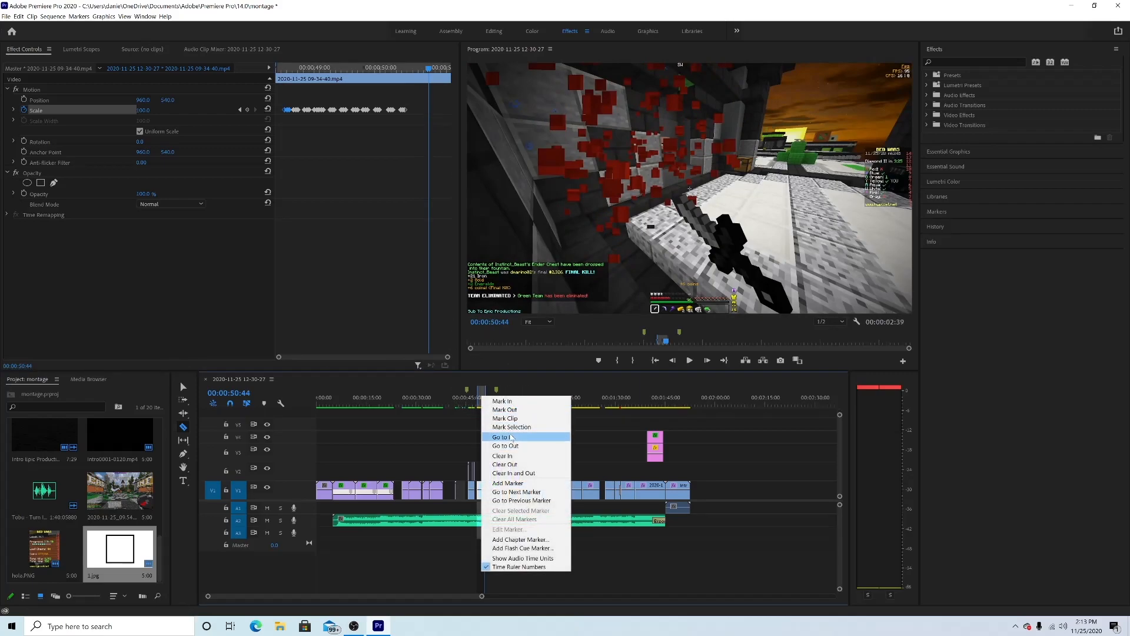
left_click(513, 473)
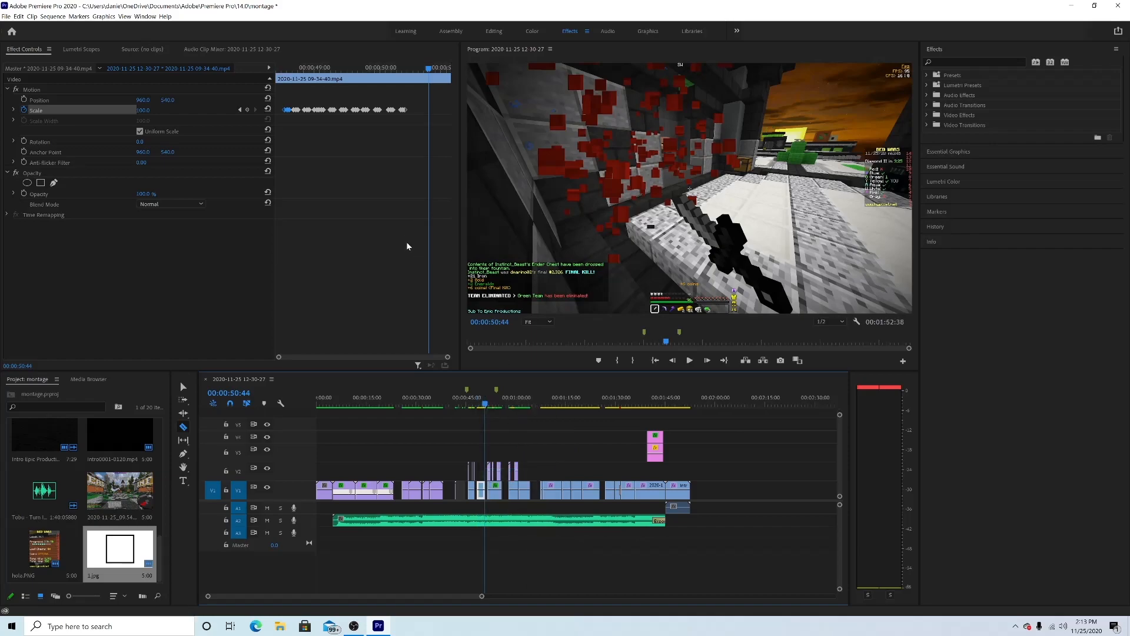
key("t")
key("v")
left_click(24, 110)
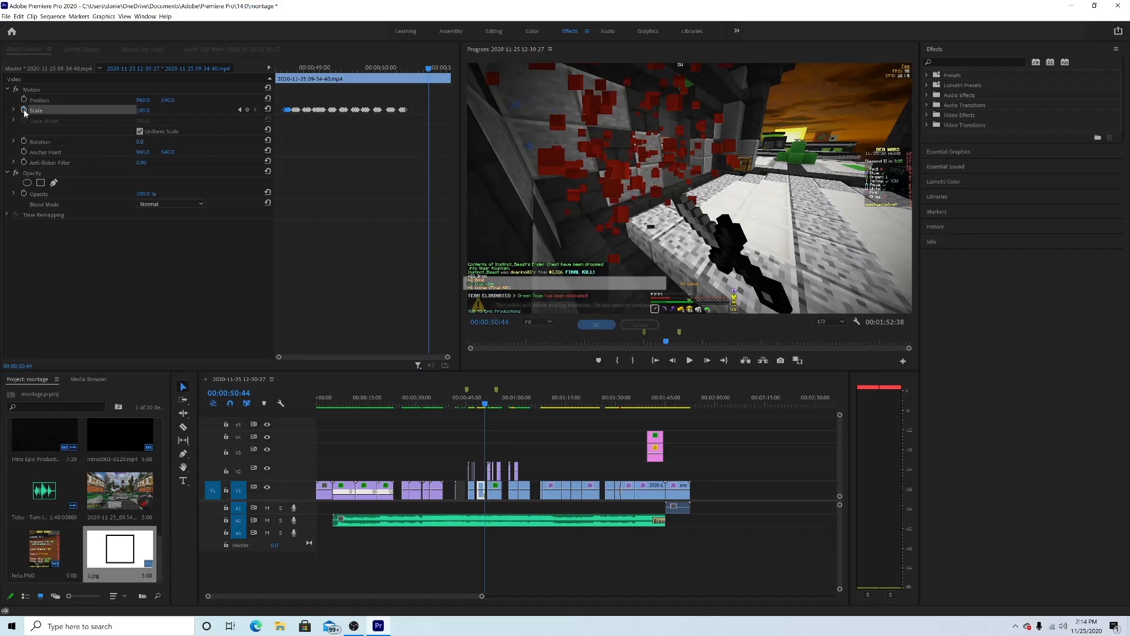
key("Escape")
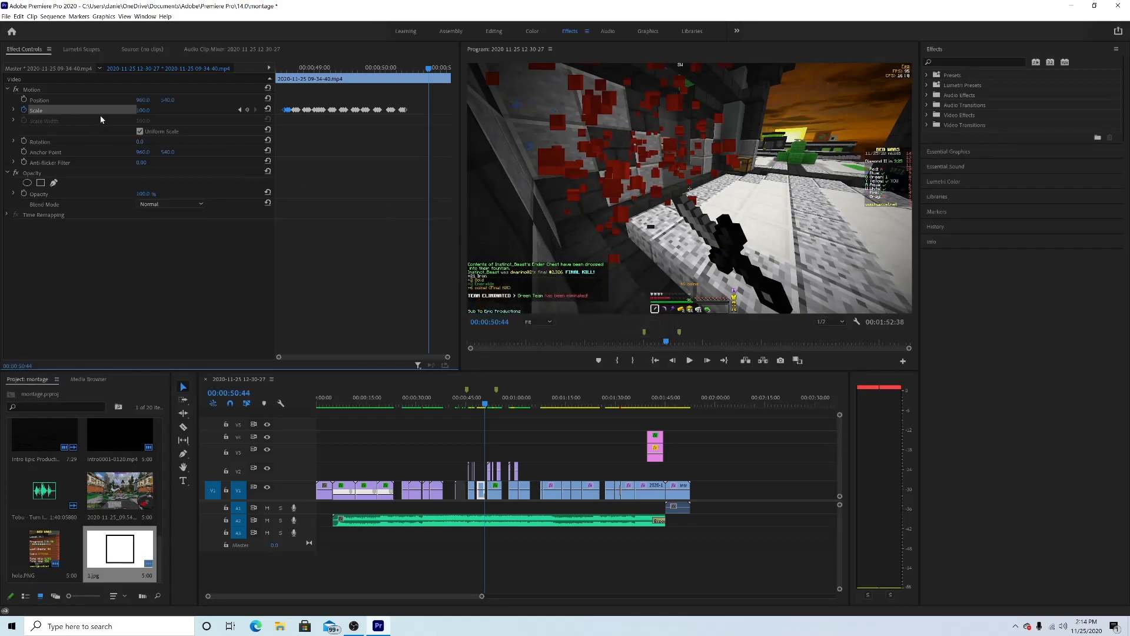
Step: Add a Scale keyframe of 100 on the V1 clip at about 00:00:50:44
left_click(143, 111)
type("1")
key("Return")
Step: Set Scale to 50 at the clip's end, about 00:00:51:03, and play the clip from its start
left_click_drag(429, 73, 449, 71)
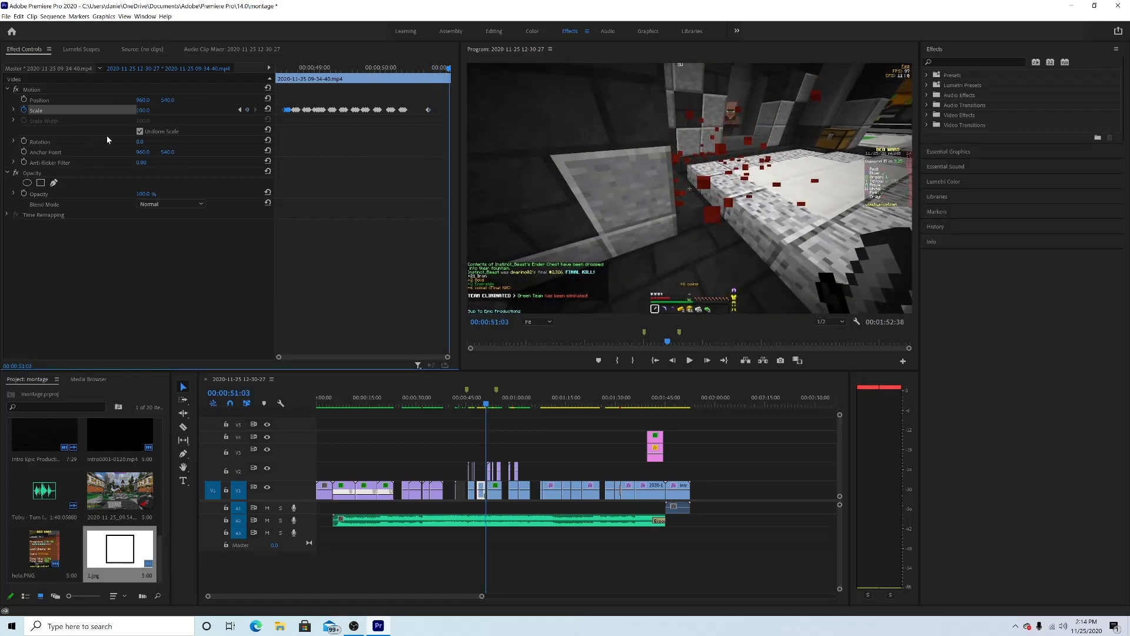
key("Right")
key("Left")
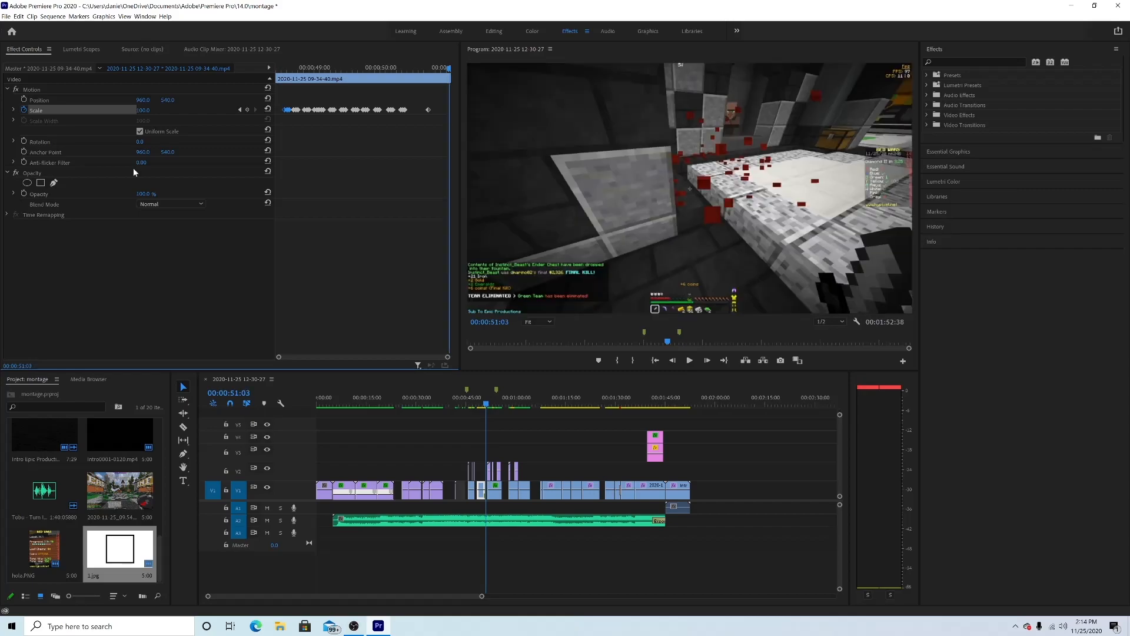
left_click(145, 110)
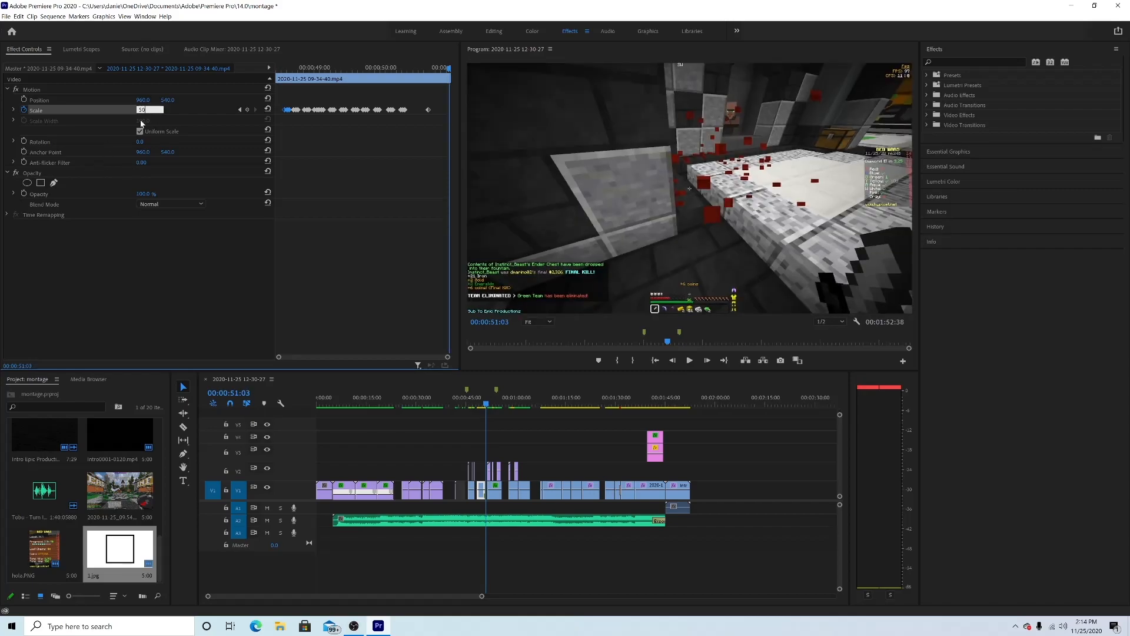
type("50")
key("Return")
left_click_drag(415, 69, 278, 70)
key("space")
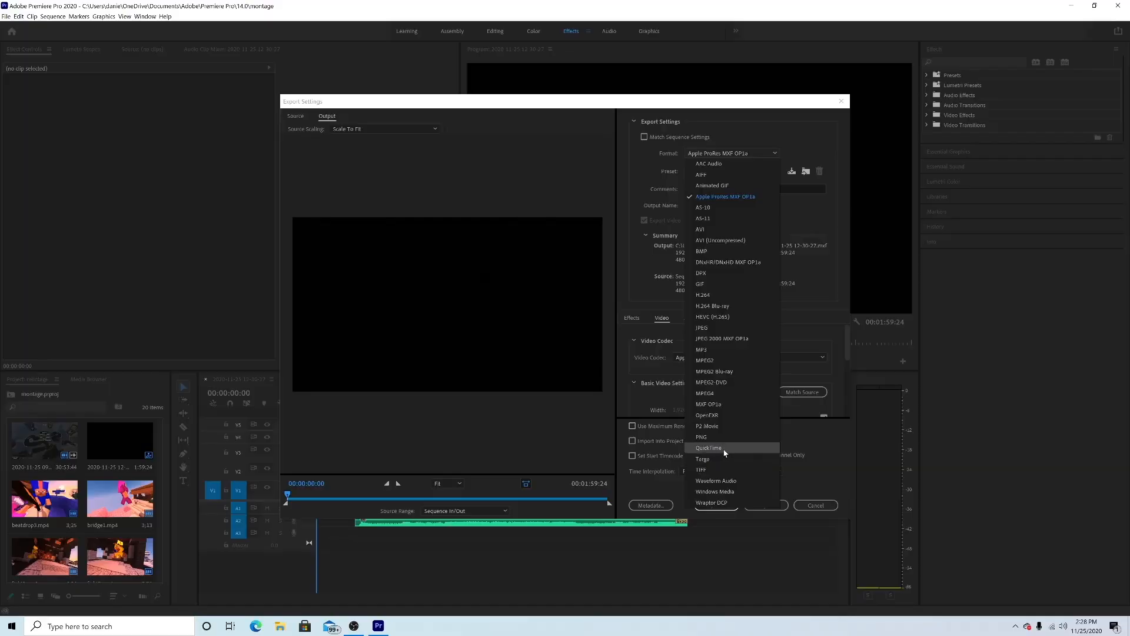
Step: Set the export format to QuickTime
left_click(725, 452)
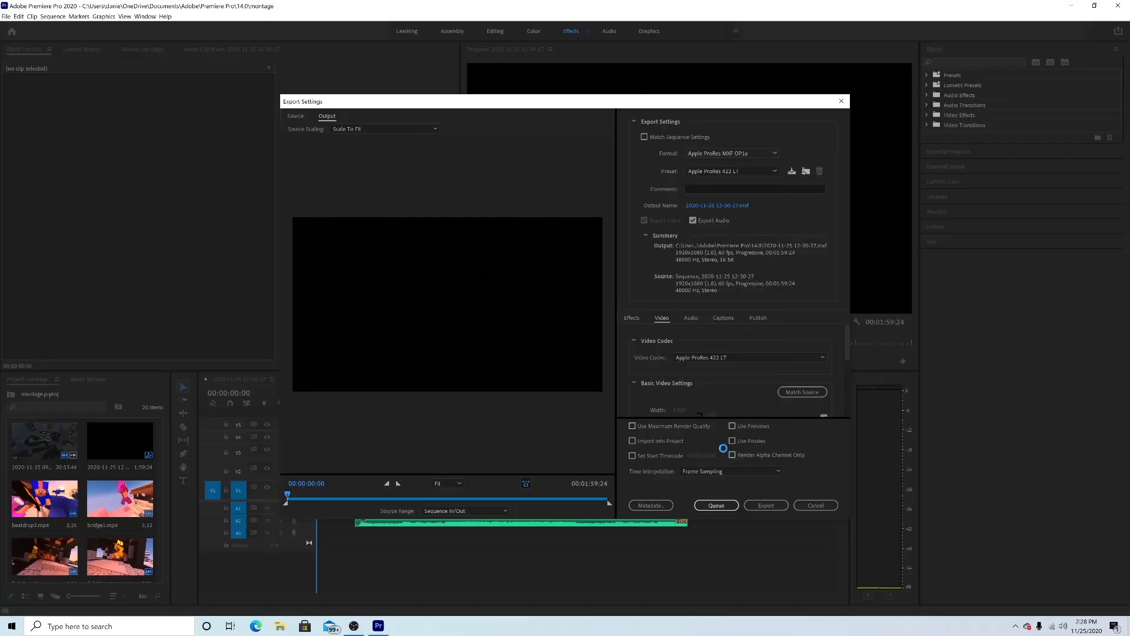
left_click(721, 169)
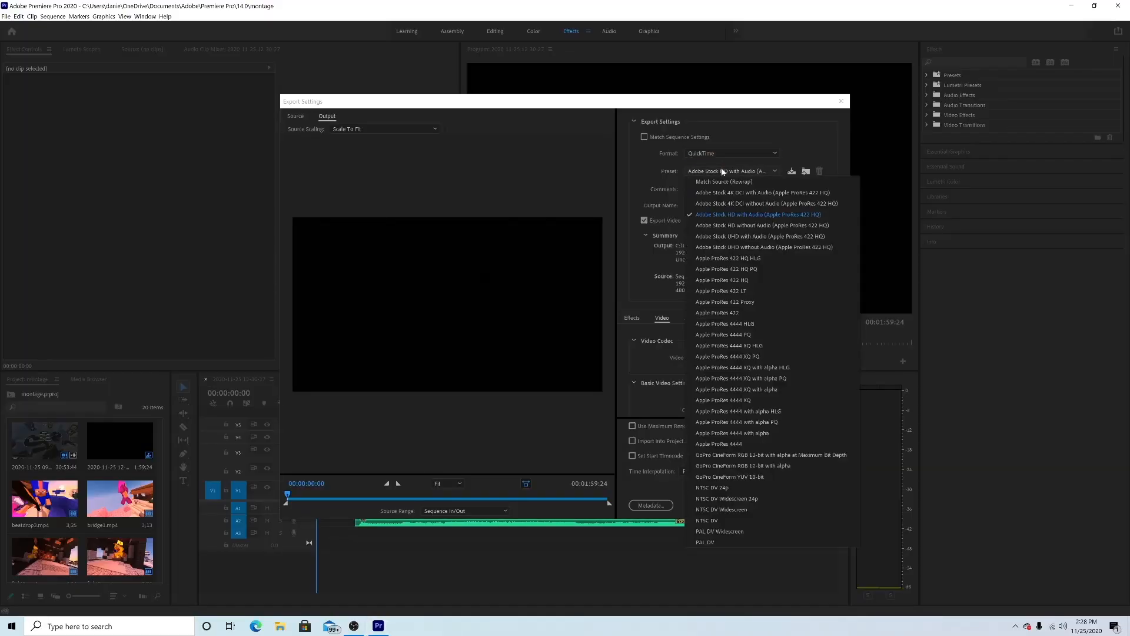
left_click(790, 153)
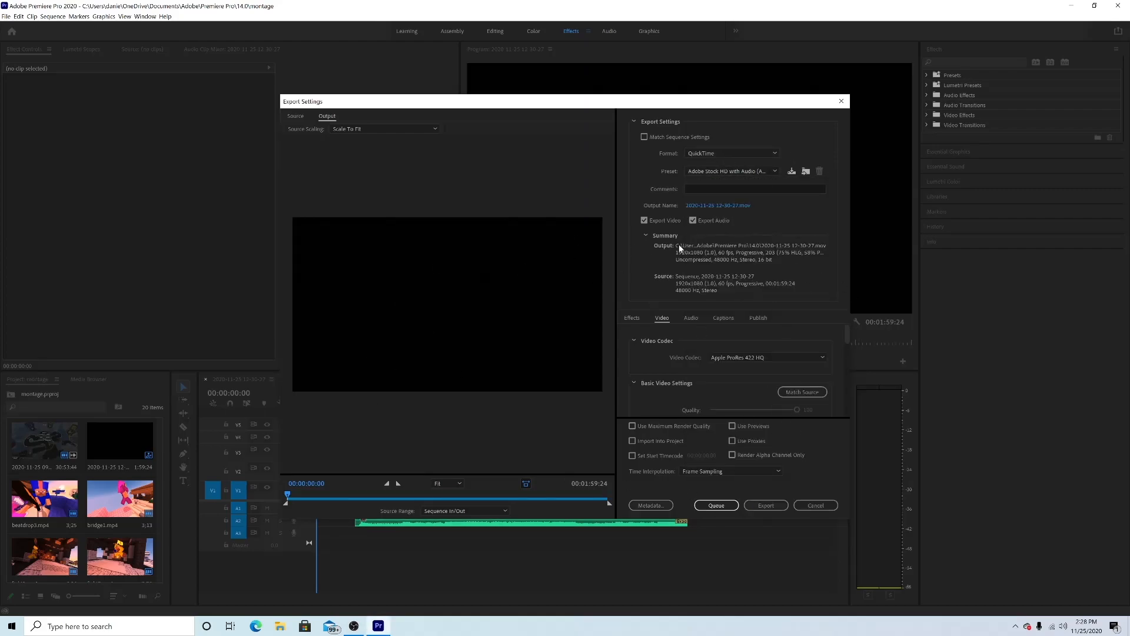
left_click(713, 151)
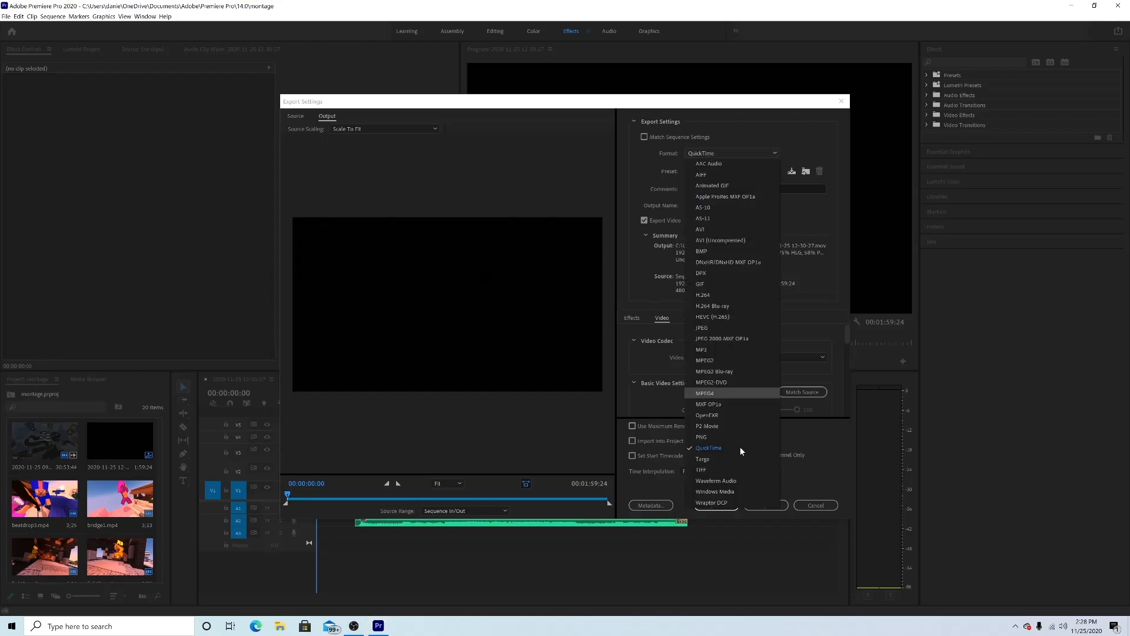
left_click(786, 155)
left_click(737, 156)
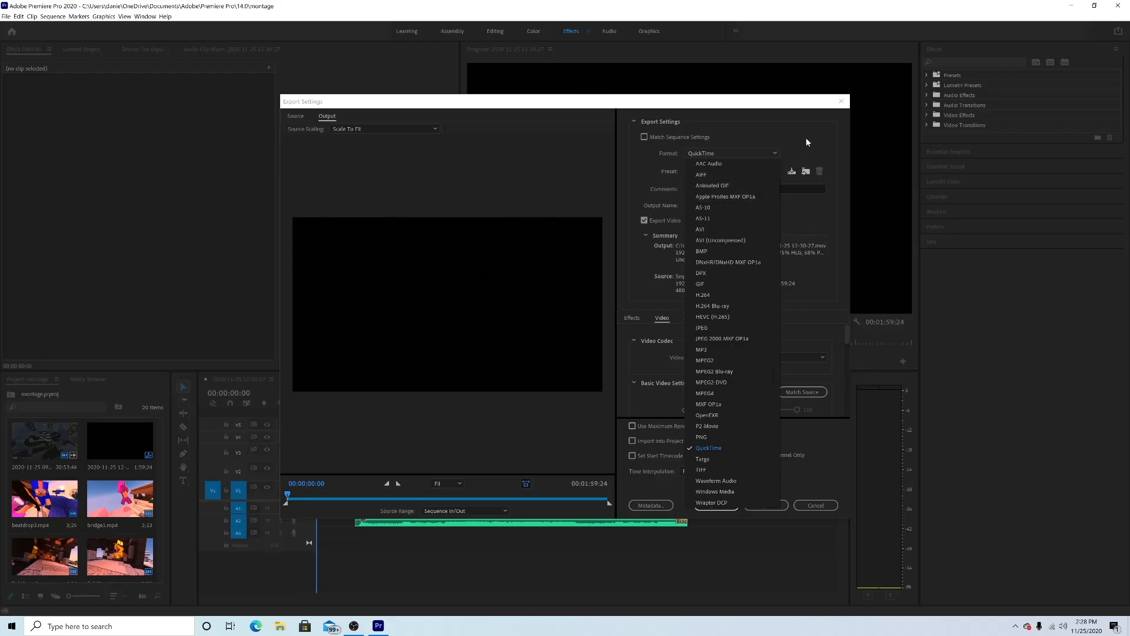
left_click(806, 139)
Step: Try the Adobe Stock HD export presets, first without Audio and with Audio second
left_click(723, 171)
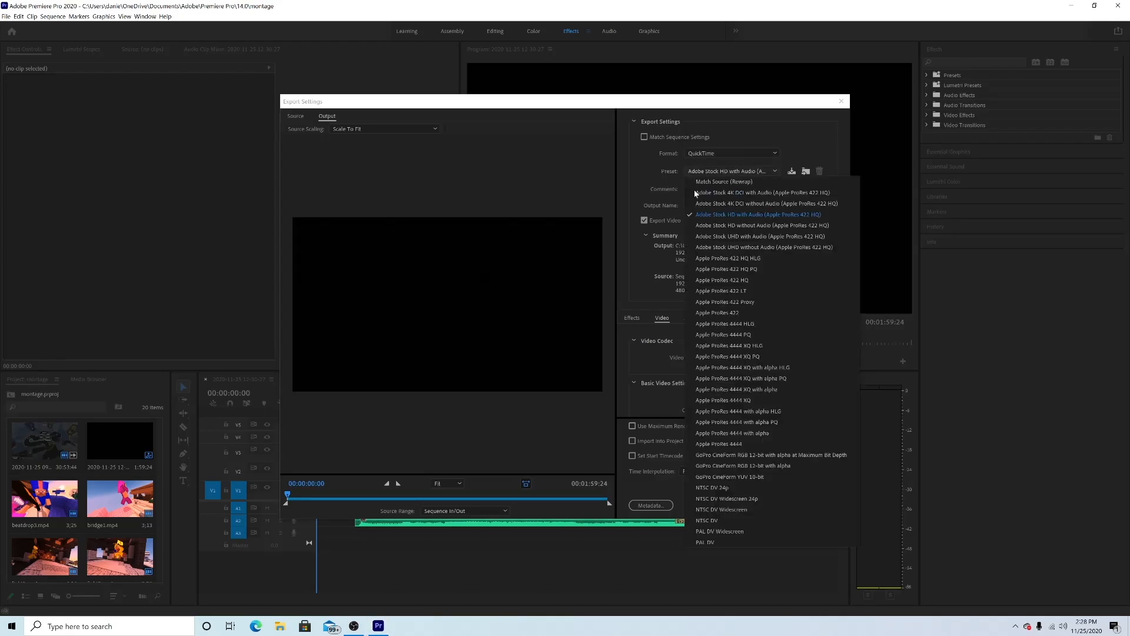
left_click(709, 225)
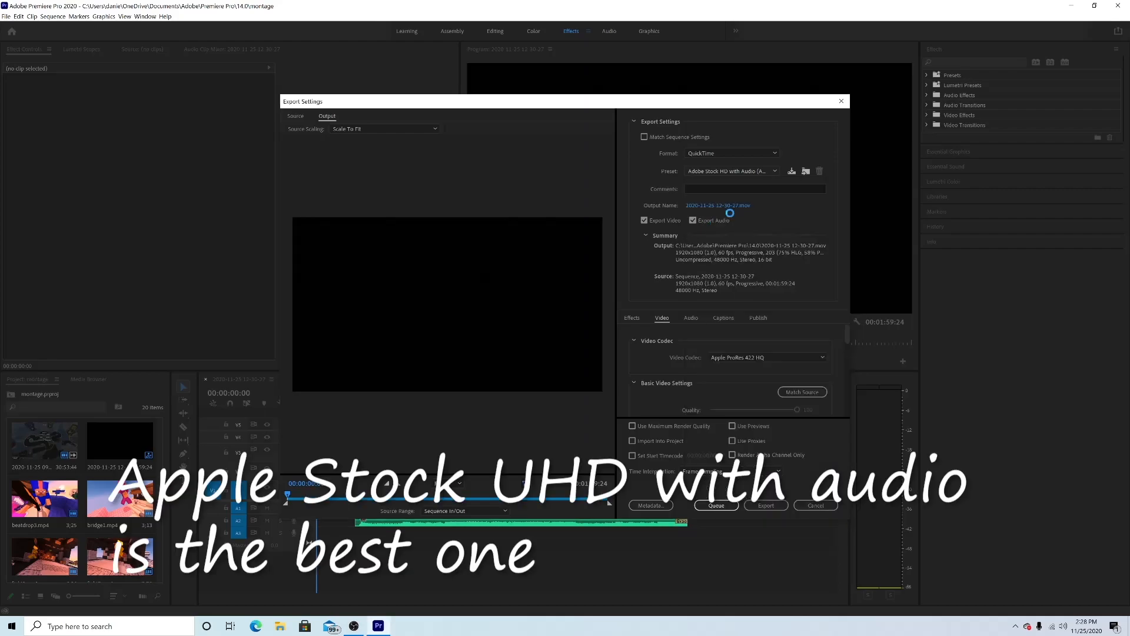
left_click(741, 169)
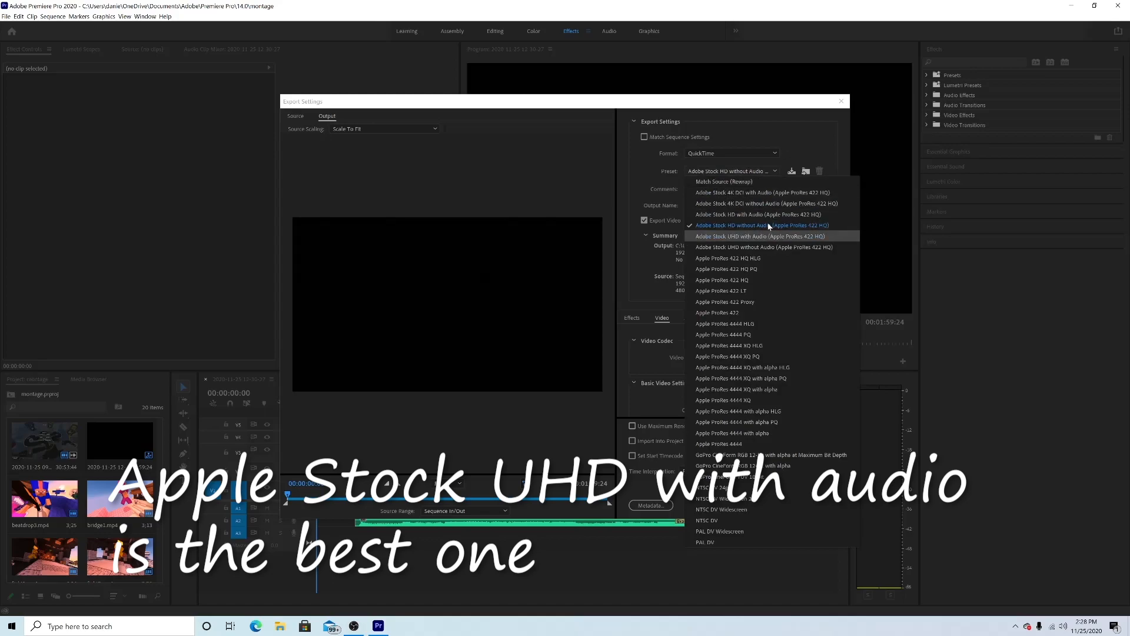
left_click(755, 215)
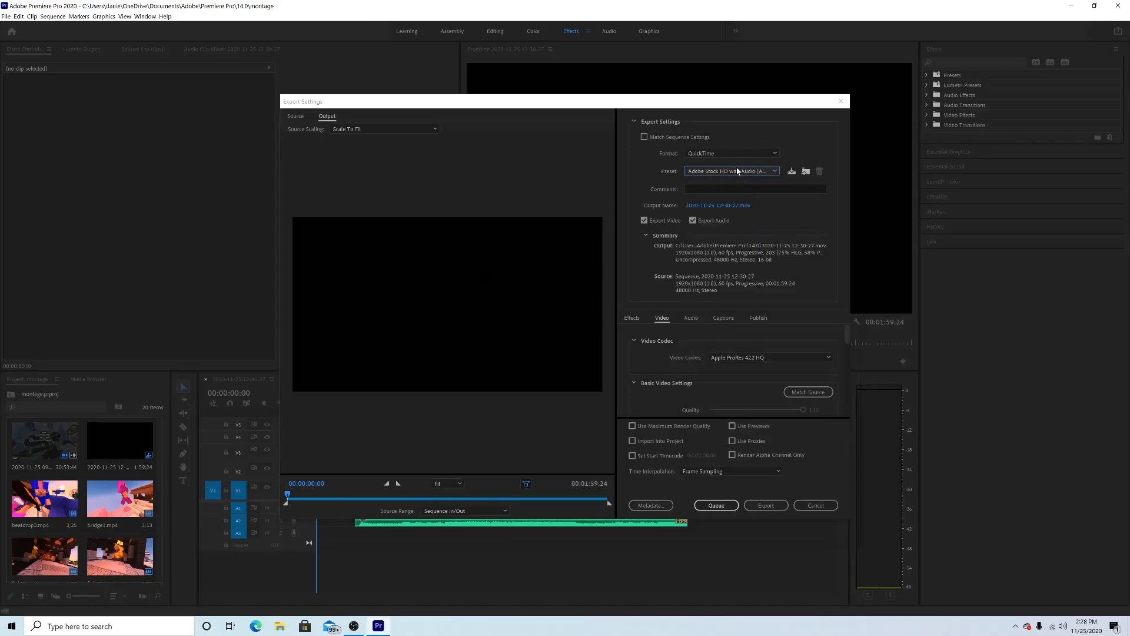
Step: Set the export preset to Adobe Stock UHD with Audio (Apple ProRes 422 HQ) and scrub the export preview
left_click(737, 171)
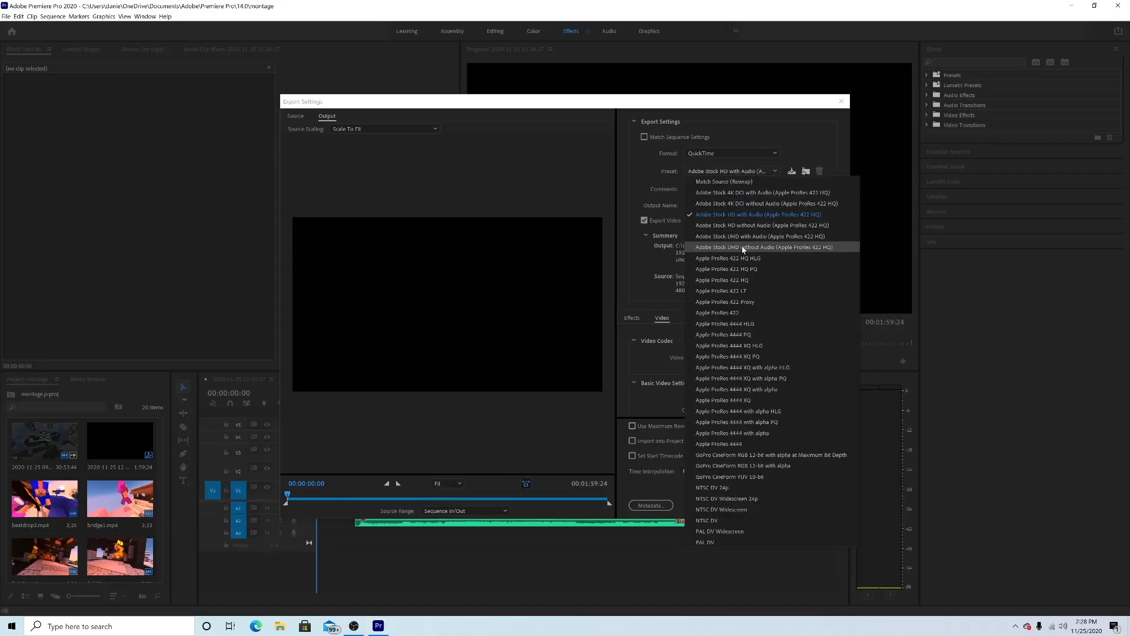
left_click(754, 236)
left_click(408, 490)
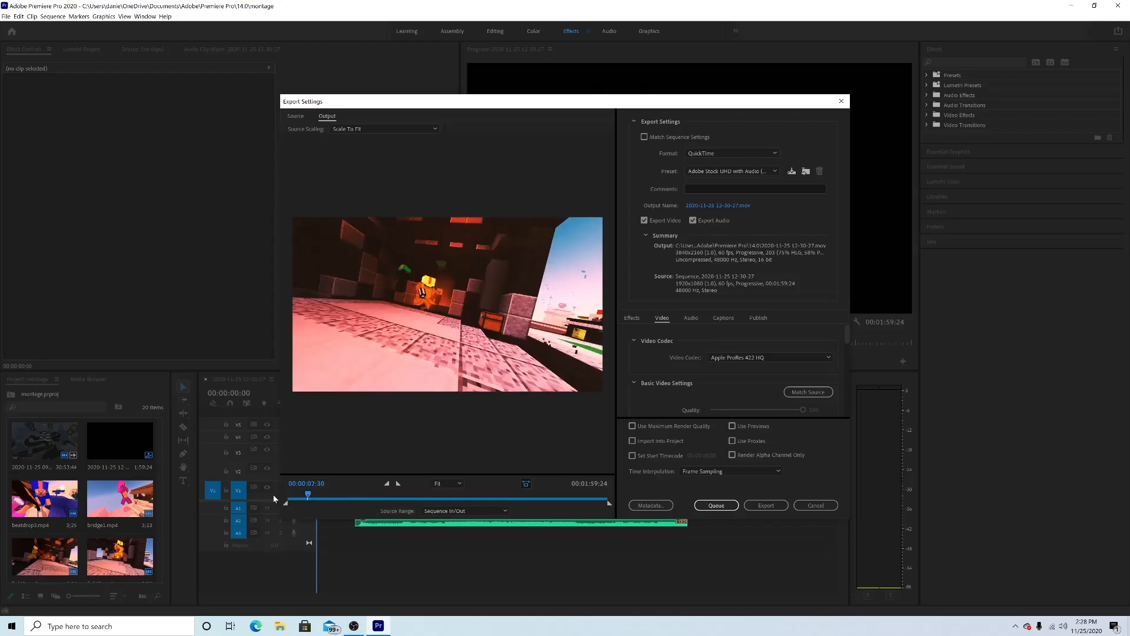
left_click_drag(274, 499, 271, 498)
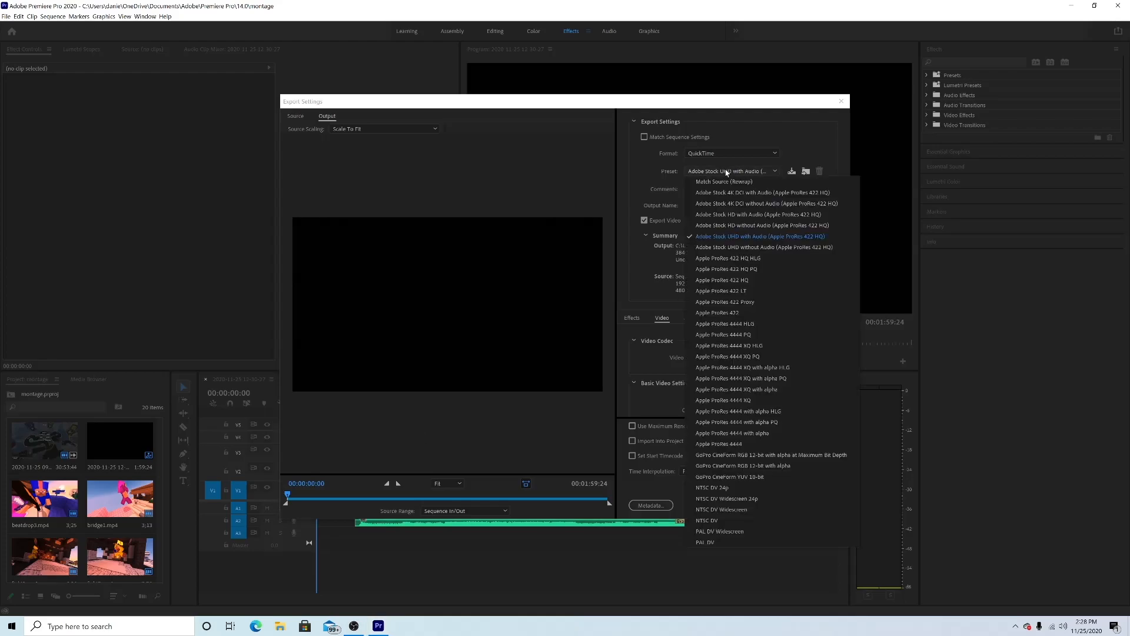
left_click(787, 131)
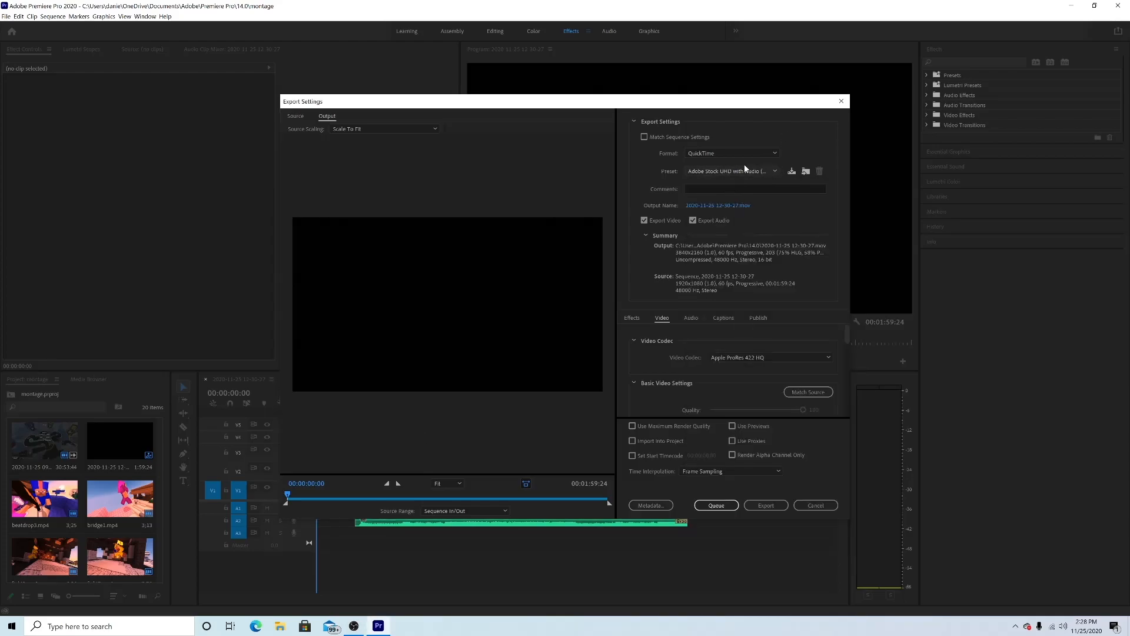
left_click(761, 170)
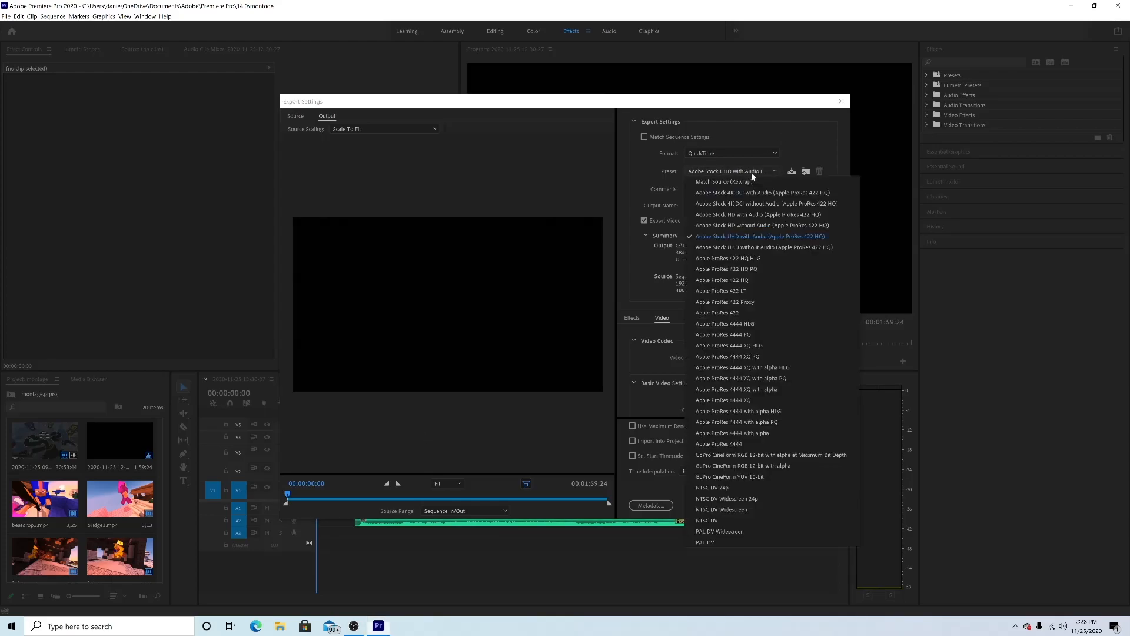
left_click(777, 140)
left_click(726, 152)
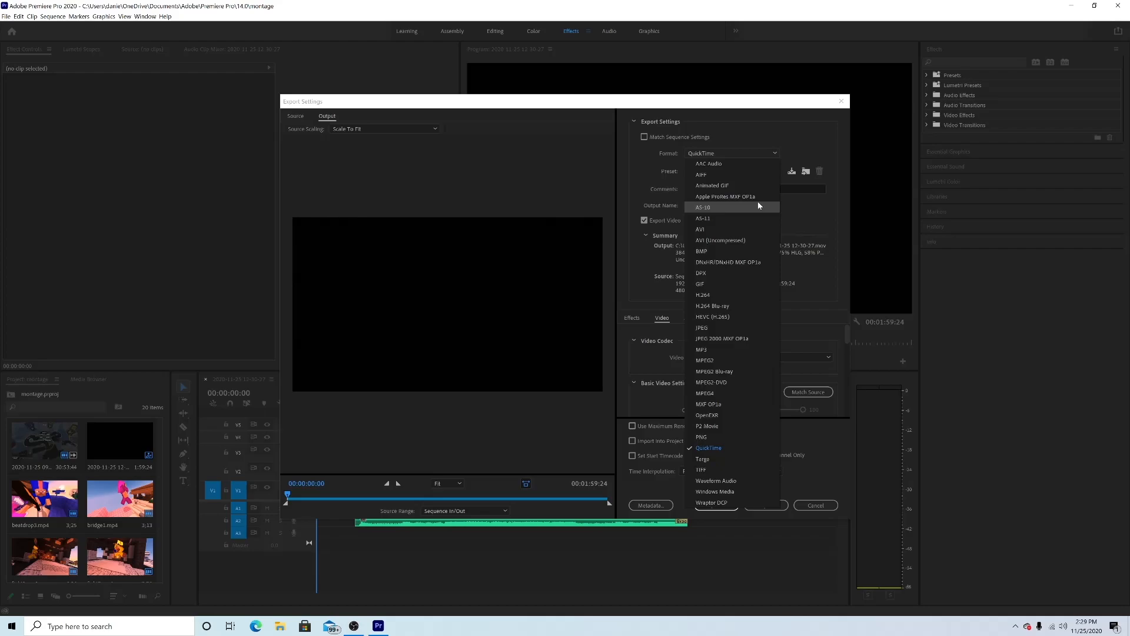
left_click(791, 130)
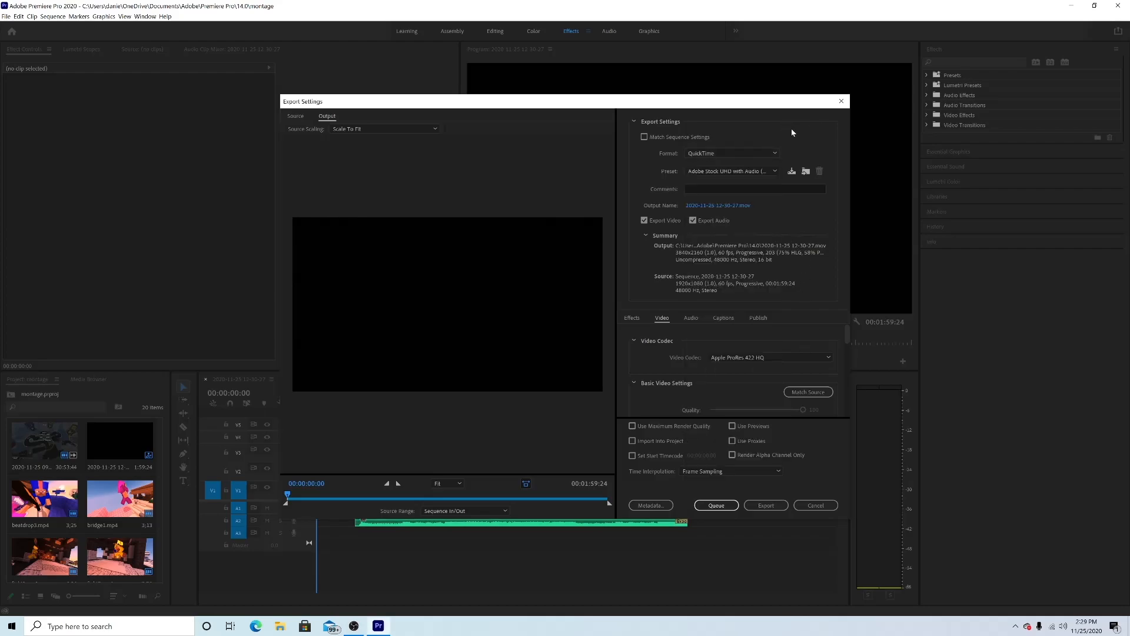
left_click(718, 174)
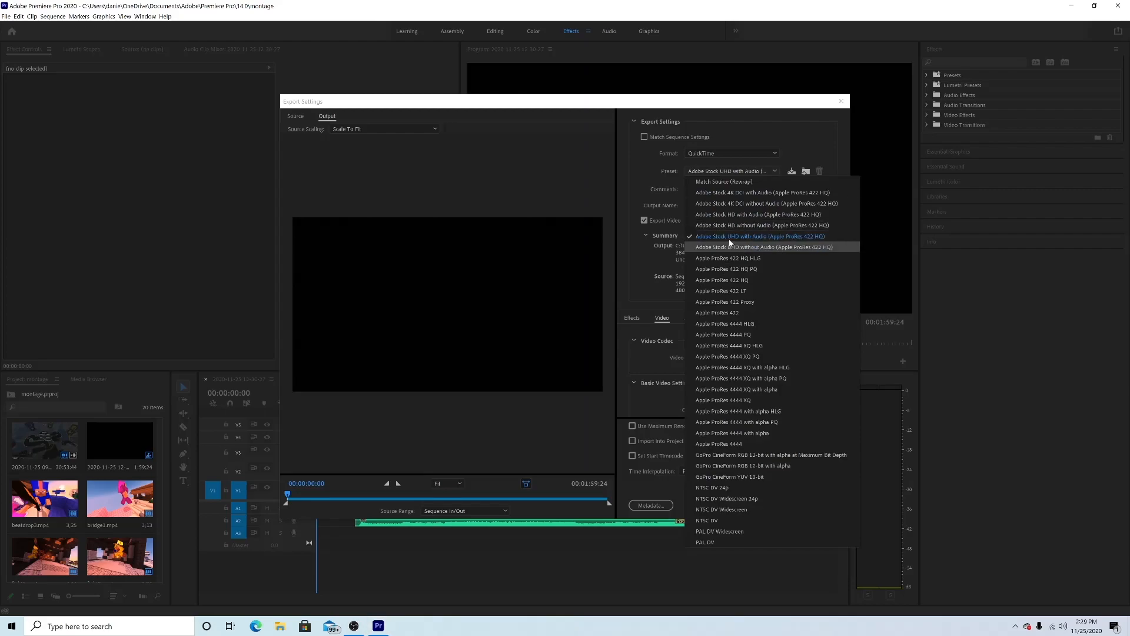
left_click(801, 134)
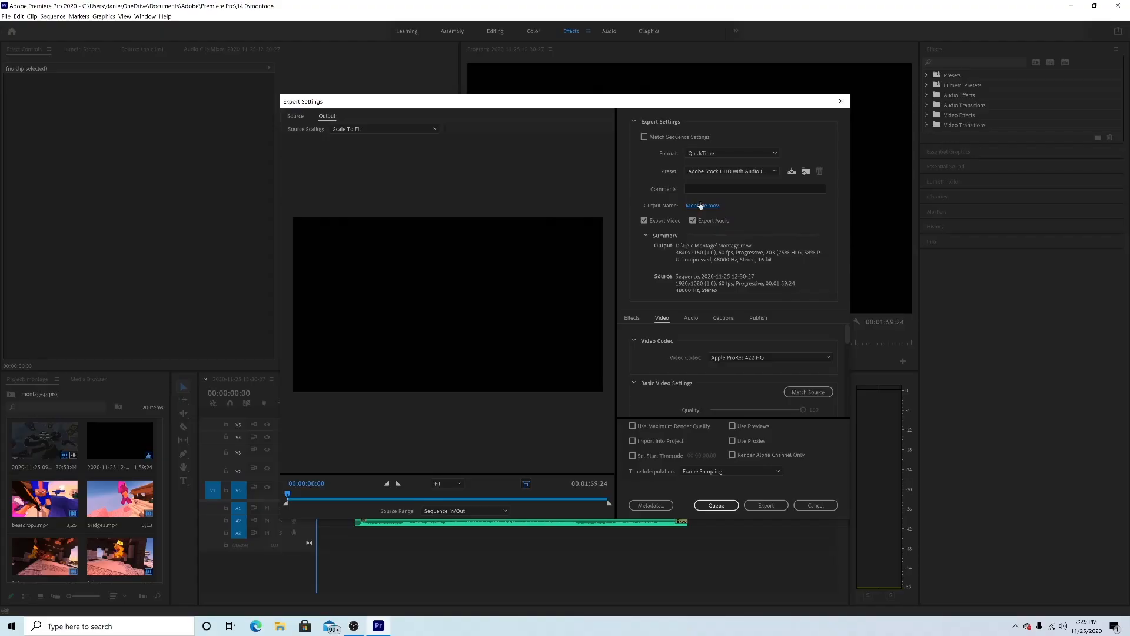
Step: Review the video codec and basic video settings, and enable Use Maximum Render Quality for the export
left_click(735, 358)
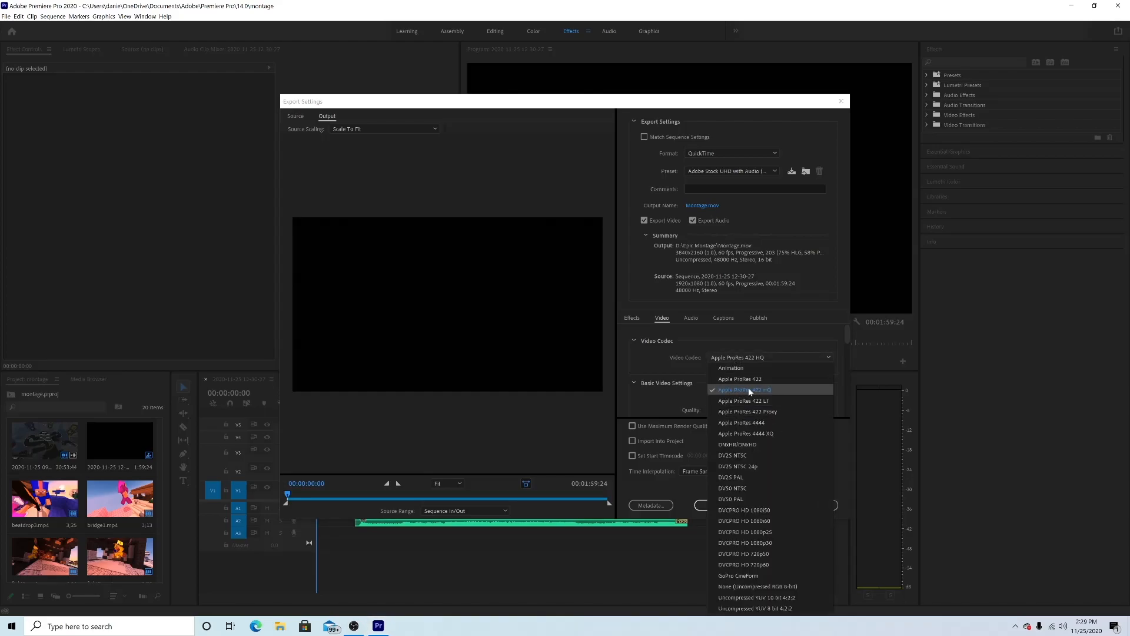
left_click(794, 297)
scroll(723, 386, "down", 1)
scroll(724, 389, "down", 1)
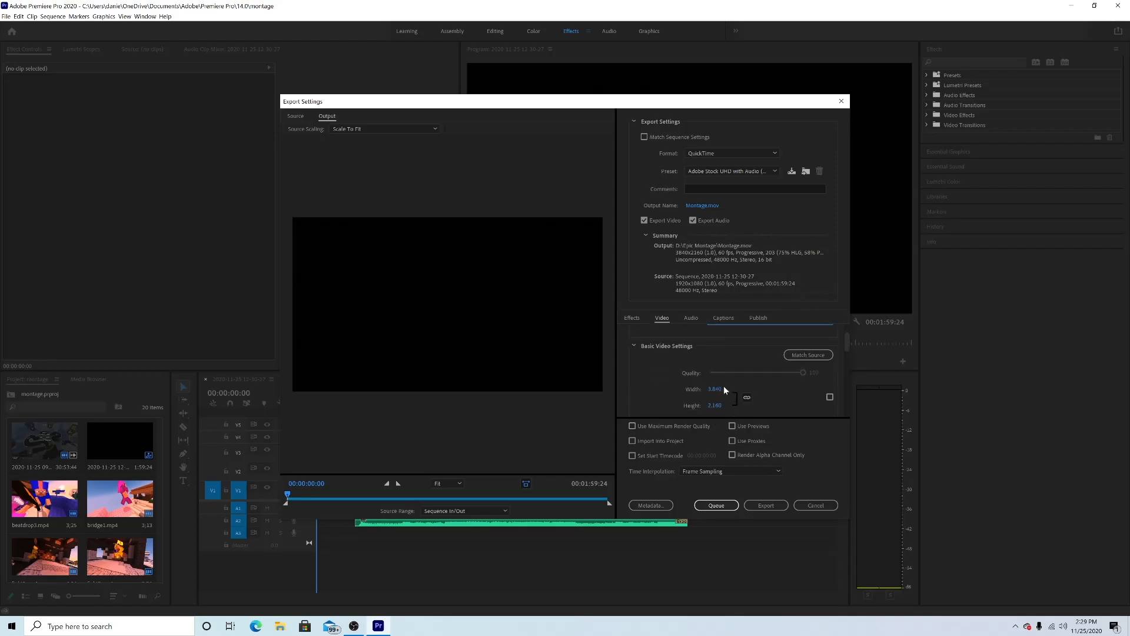
left_click(664, 431)
mouse_move(514, 107)
left_mouse_down()
mouse_move(530, 109)
mouse_move(730, 393)
mouse_move(187, 399)
mouse_move(458, 215)
mouse_move(525, 143)
mouse_move(533, 102)
left_mouse_up()
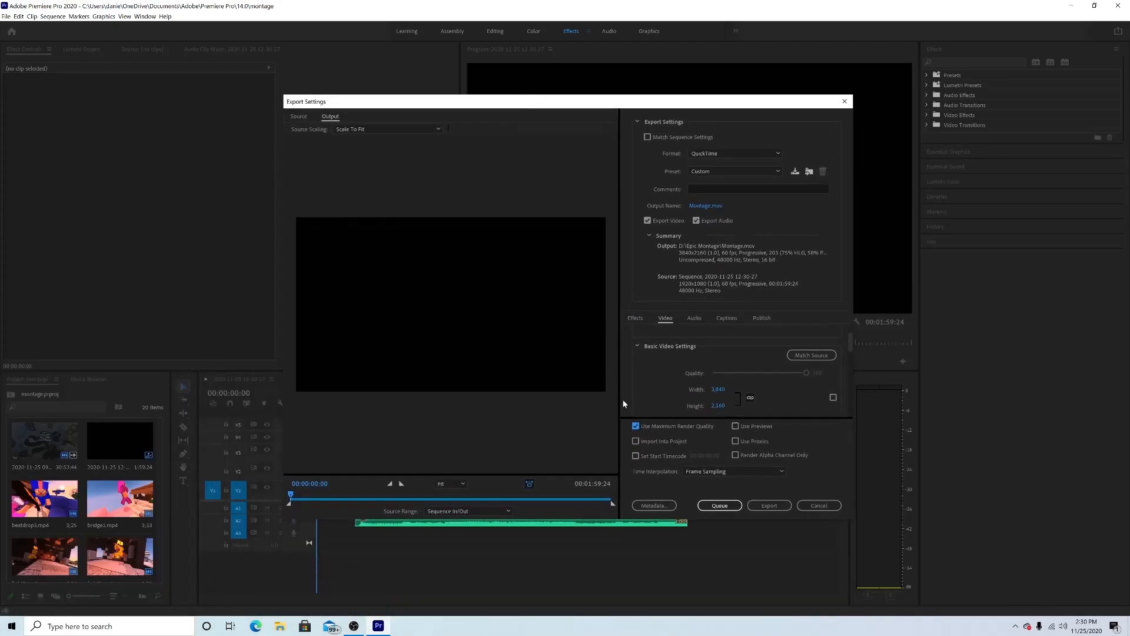
Step: Scrub the export preview back to the sequence's start and export the montage as Montage.mov
left_click(609, 496)
left_click_drag(607, 496, 231, 499)
left_click(769, 505)
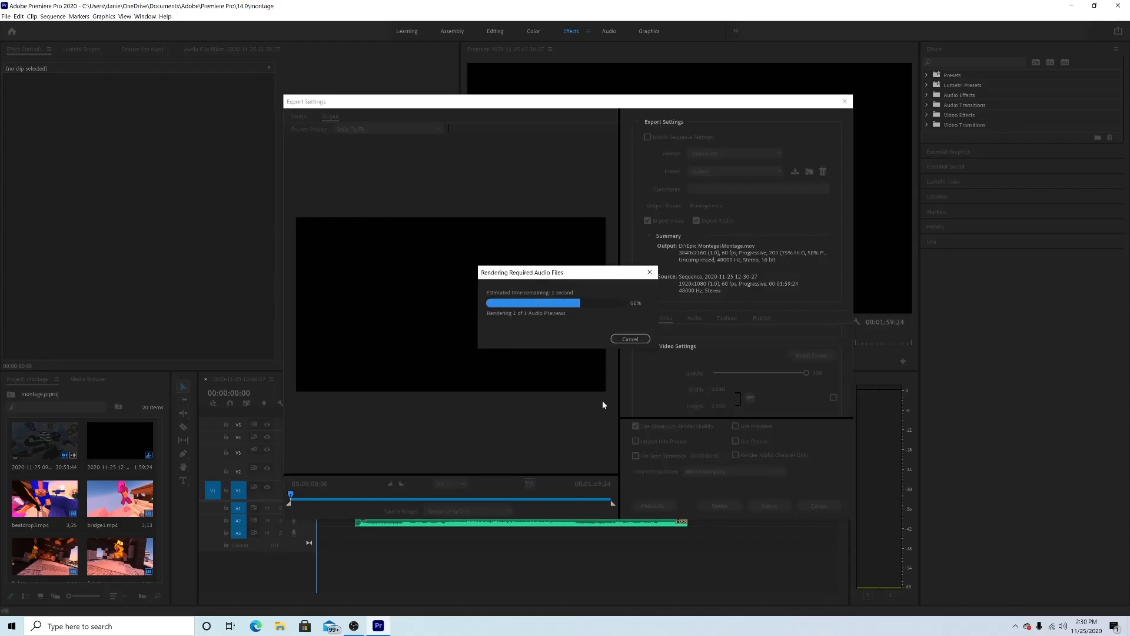